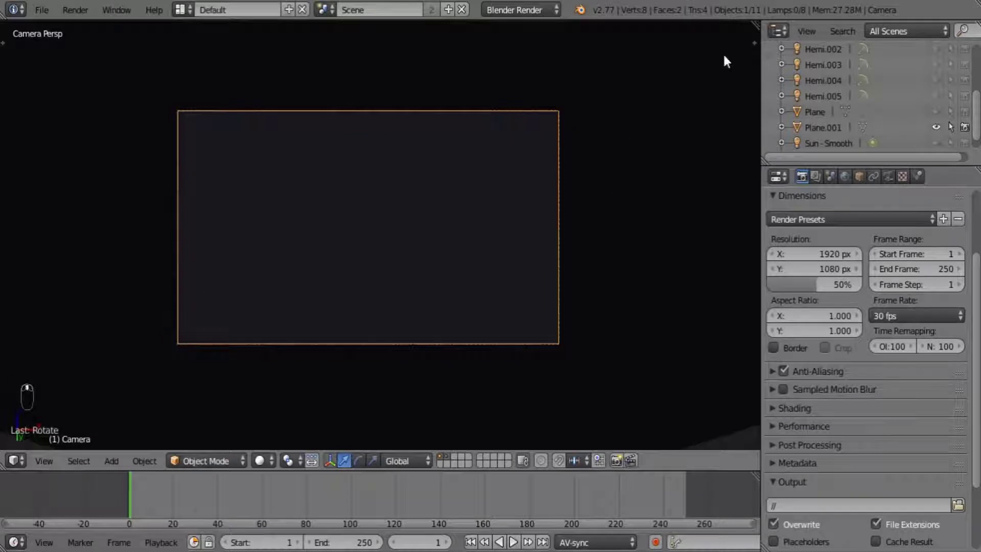
# Take the 3D view out of the camera perspective and select the large plane above the camera.
pyautogui.moveTo(755, 24); pyautogui.dragTo(519, 102)
pyautogui.moveTo(622, 140); pyautogui.dragTo(707, 145, button='middle')
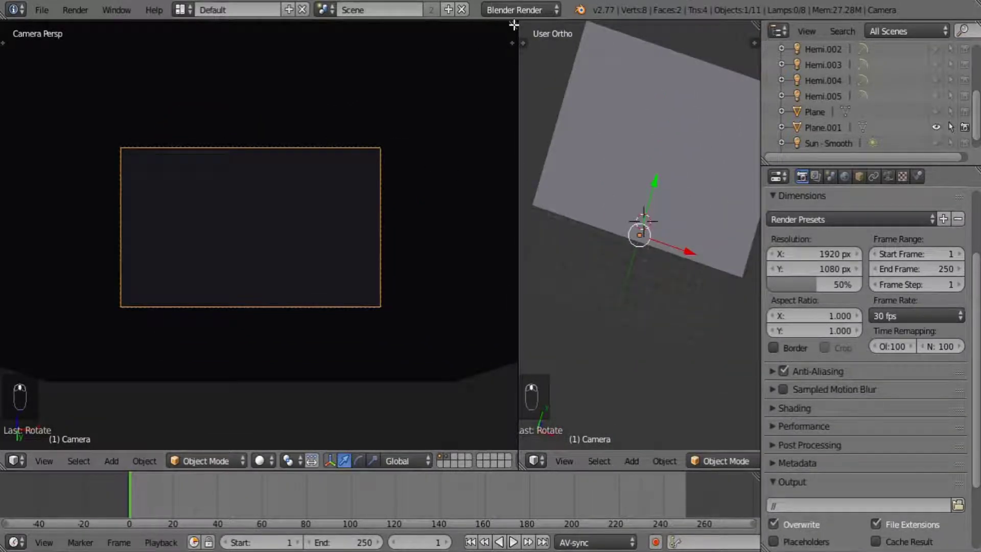
pyautogui.moveTo(514, 24); pyautogui.dragTo(284, 89)
pyautogui.moveTo(443, 207); pyautogui.dragTo(447, 209, button='middle')
pyautogui.rightClick(549, 253)
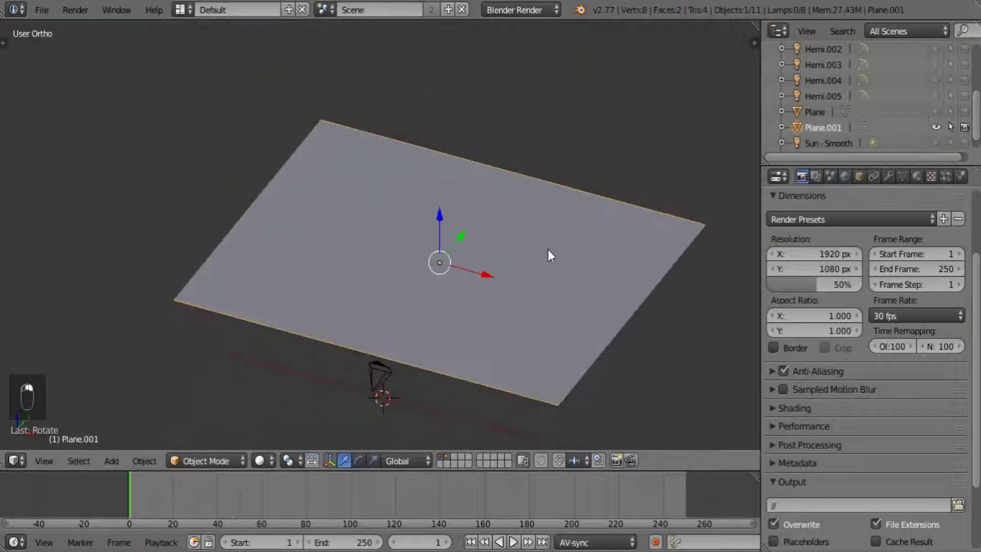
pyautogui.moveTo(549, 253); pyautogui.dragTo(642, 289, button='middle')
# Rename the selected plane object as "Water surface".
pyautogui.click(917, 177)
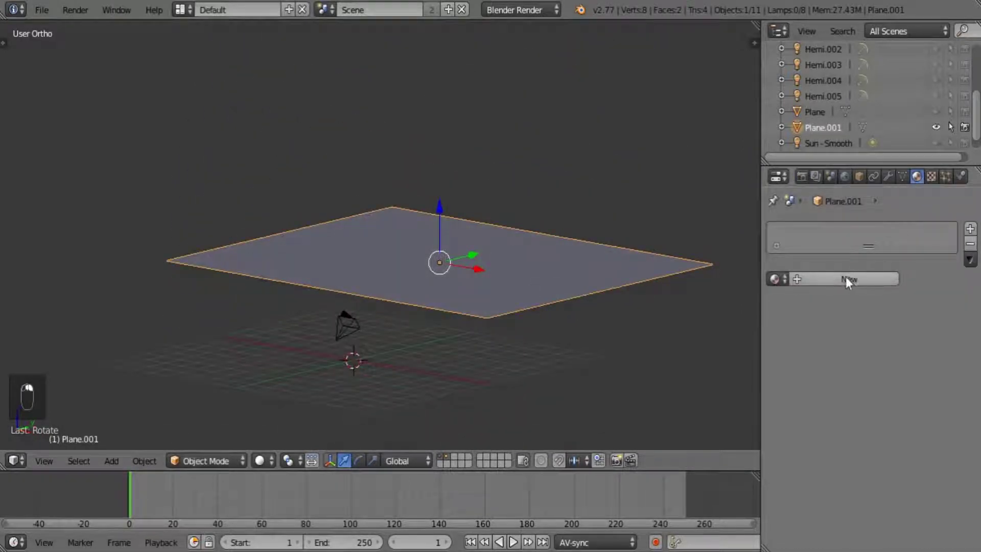
pyautogui.click(860, 177)
pyautogui.click(842, 229)
pyautogui.write('Water')
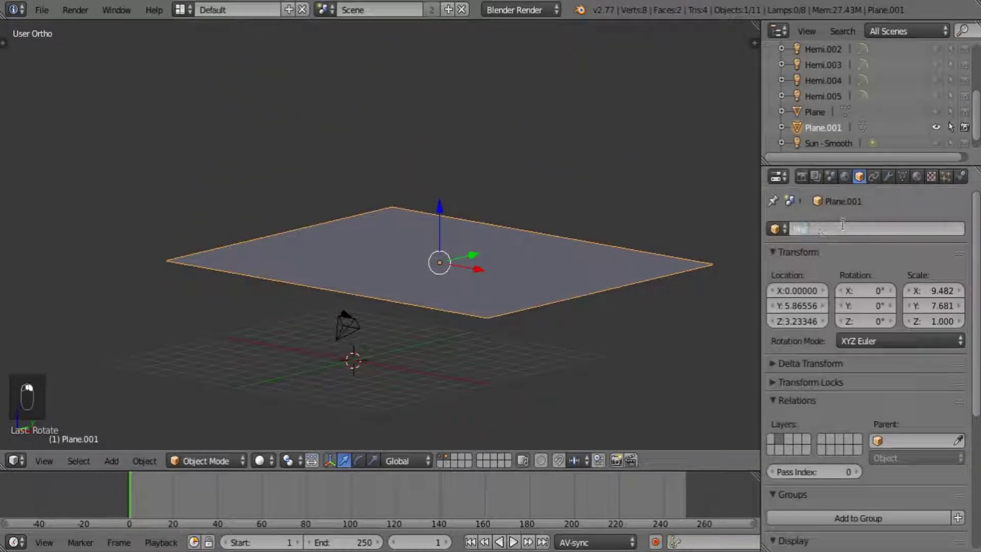
pyautogui.write(' surface')
pyautogui.press('Return')
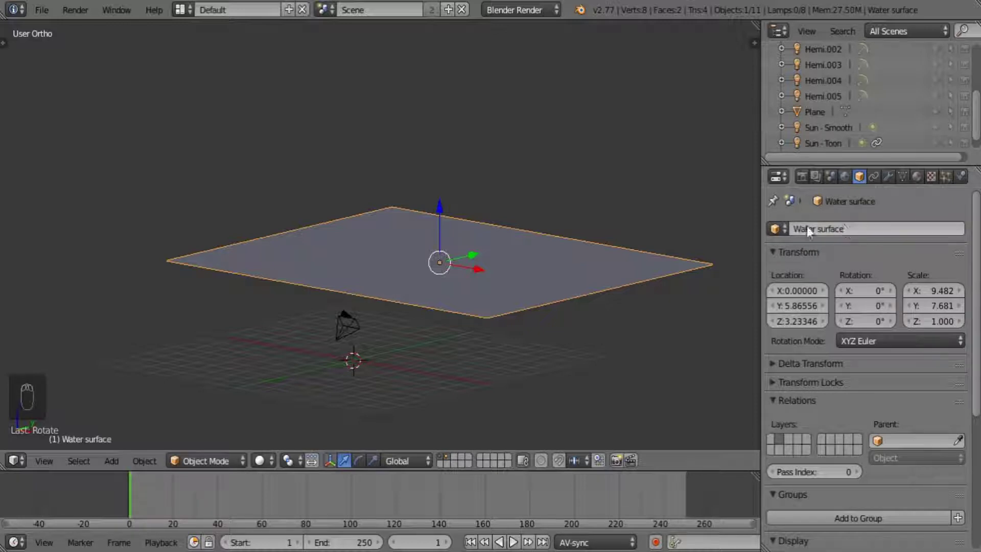
# Create a new material on the water surface plane and name it "Water".
pyautogui.click(916, 177)
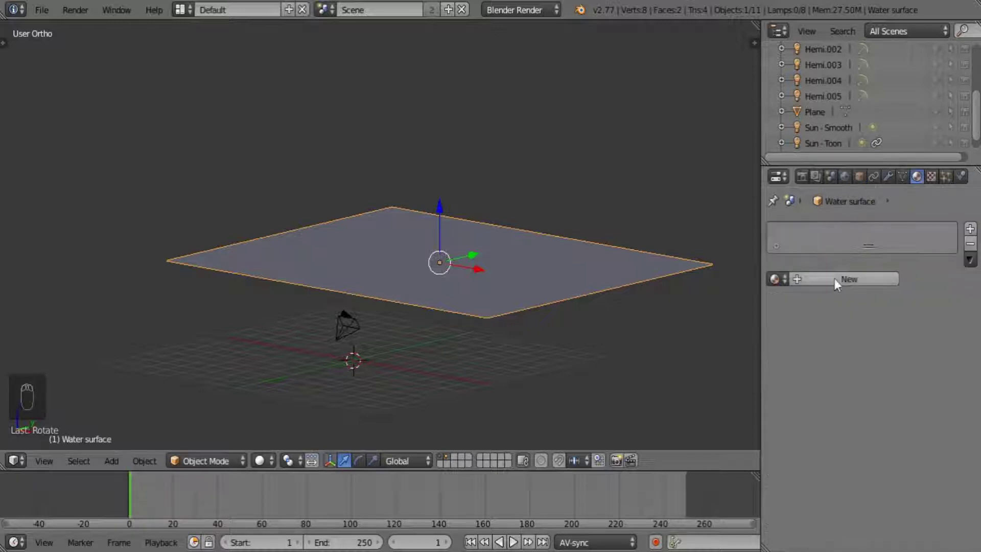
pyautogui.click(834, 278)
pyautogui.click(826, 279)
pyautogui.write('Water')
pyautogui.press('Return')
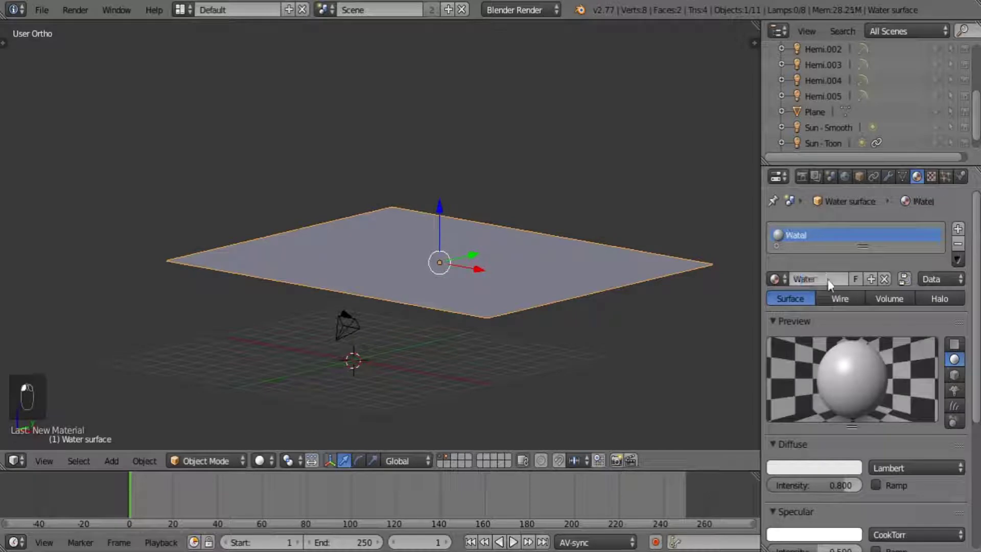
# Set both the diffuse intensity and the specular intensity of the Water material to 1.000.
pyautogui.scroll(-3, 858, 378)
pyautogui.moveTo(837, 423); pyautogui.dragTo(863, 423)
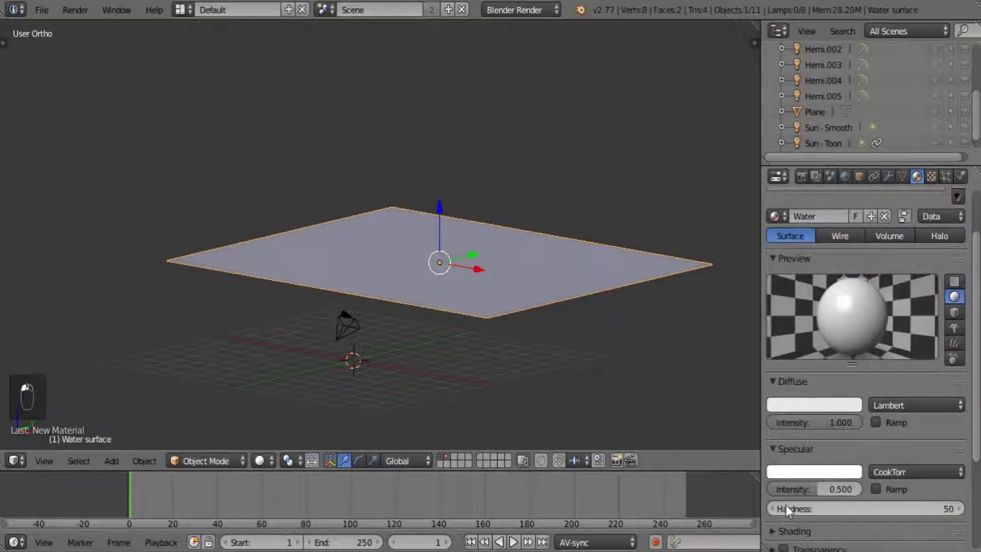
pyautogui.moveTo(823, 489); pyautogui.dragTo(864, 489)
pyautogui.scroll(-6, 818, 407)
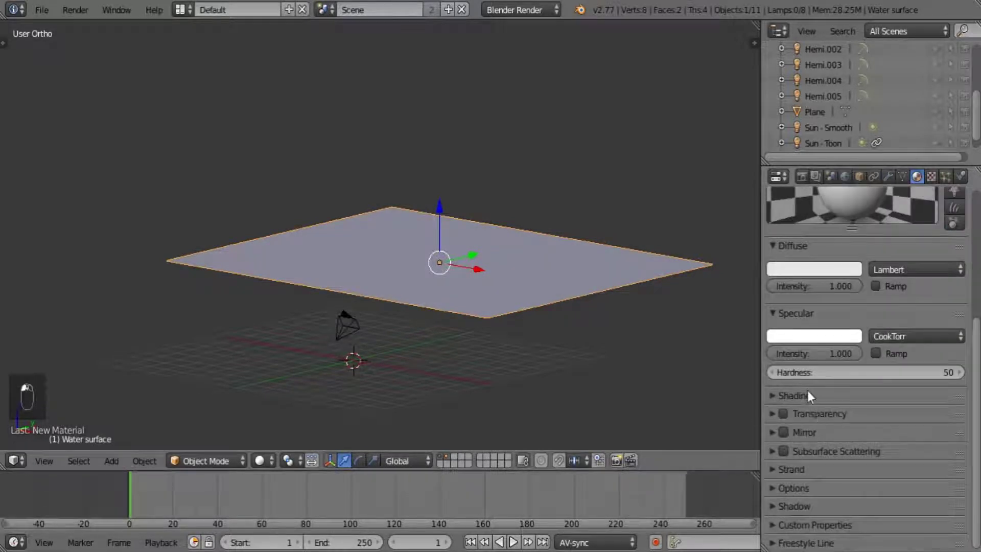
# Look through the Shading, Options and Shadow settings of the Water material.
pyautogui.click(808, 394)
pyautogui.click(808, 396)
pyautogui.click(801, 488)
pyautogui.scroll(-4, 898, 450)
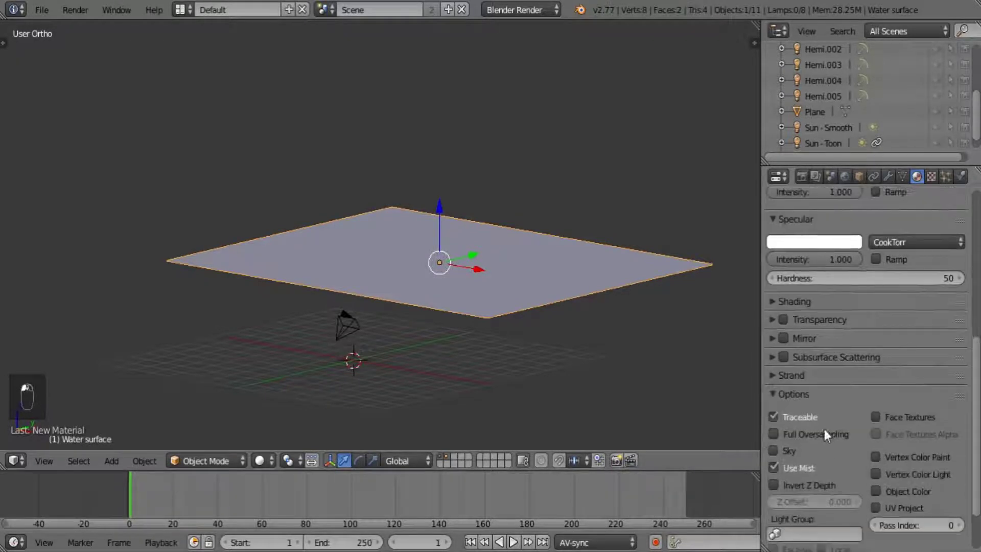
pyautogui.click(806, 397)
pyautogui.click(802, 411)
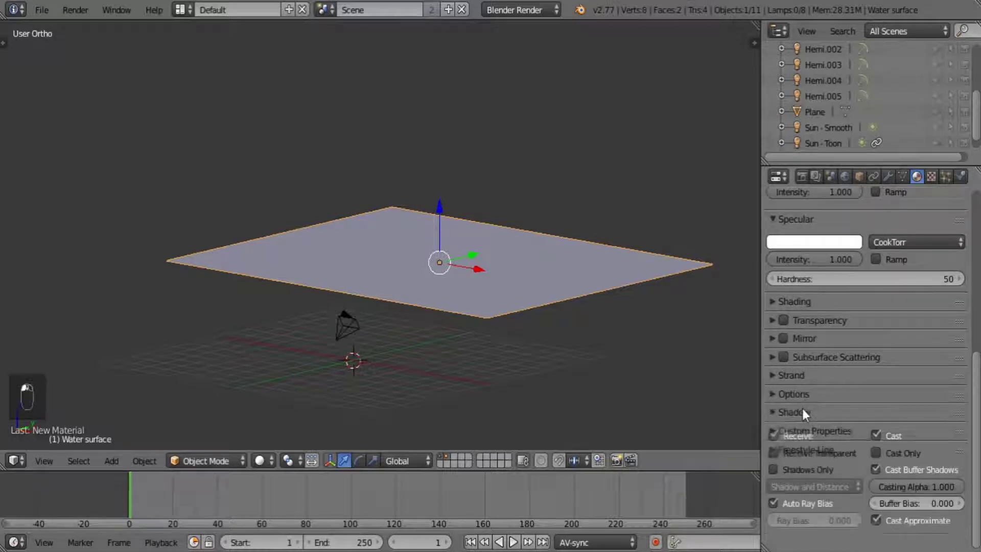
pyautogui.click(805, 413)
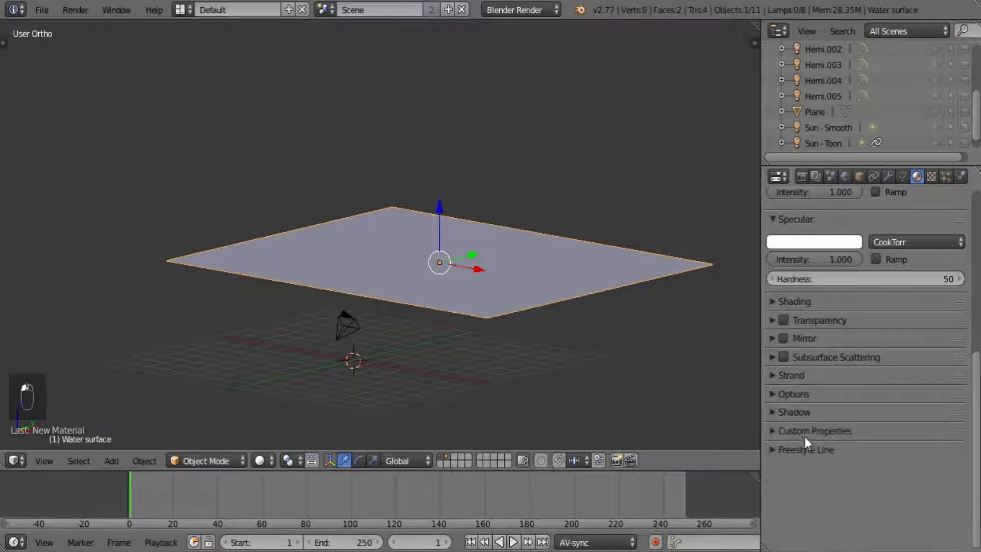
pyautogui.scroll(3, 873, 385)
pyautogui.scroll(8, 873, 385)
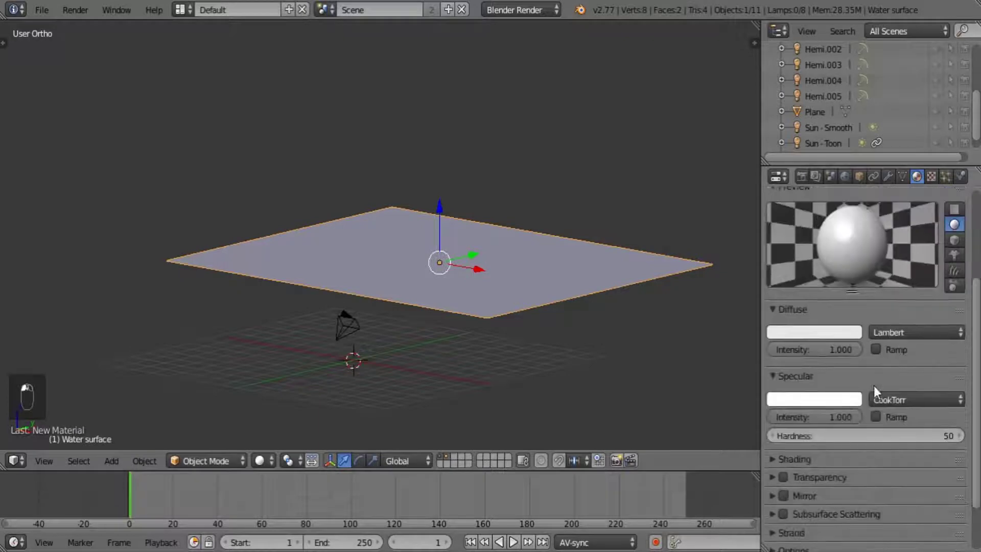
# Enable Raytrace transparency on the Water material with an alpha of 0.000 and an IOR of 1.100.
pyautogui.scroll(-7, 823, 405)
pyautogui.click(783, 414)
pyautogui.click(790, 415)
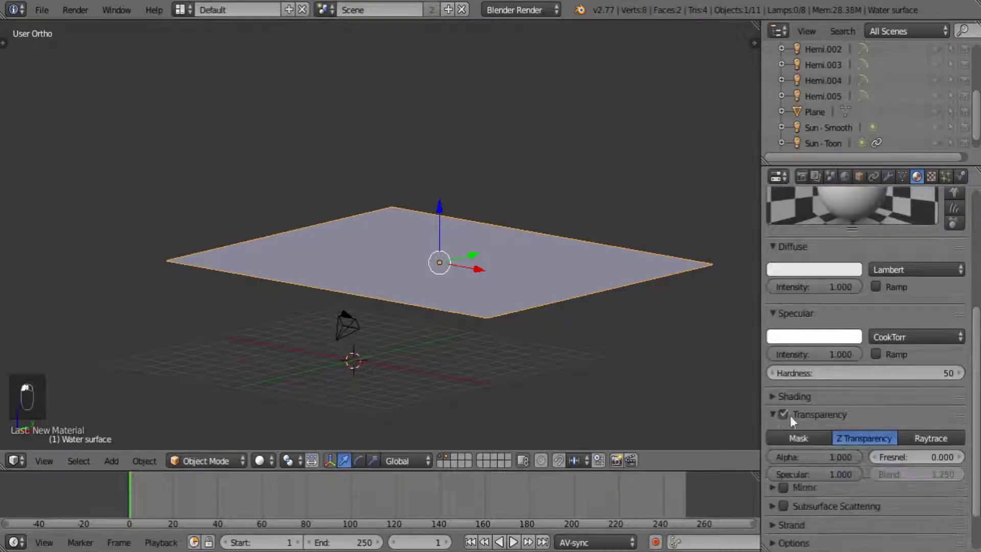
pyautogui.click(931, 438)
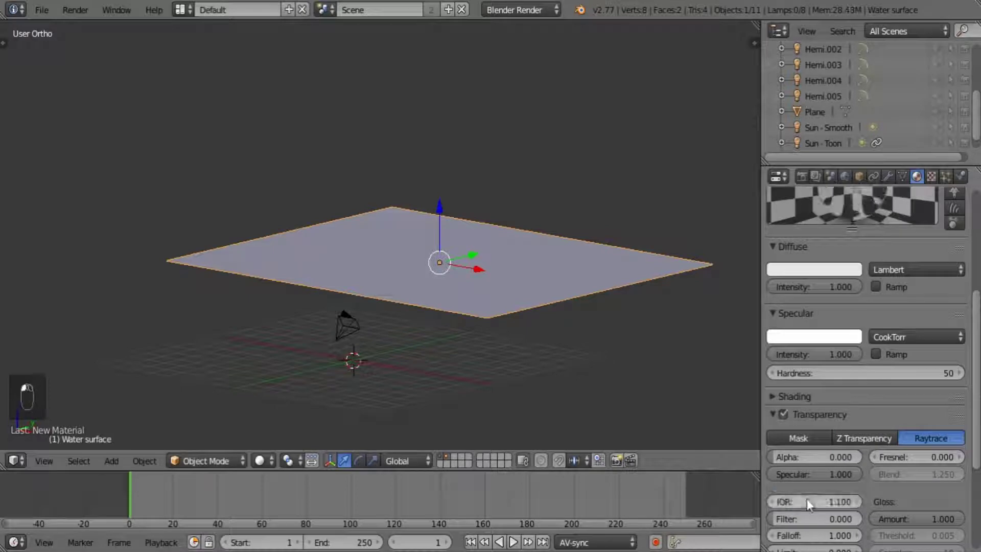
# Set the specular hardness of the Water material to 157 and collapse its diffuse, specular and transparency settings.
pyautogui.scroll(5, 808, 503)
pyautogui.click(791, 373)
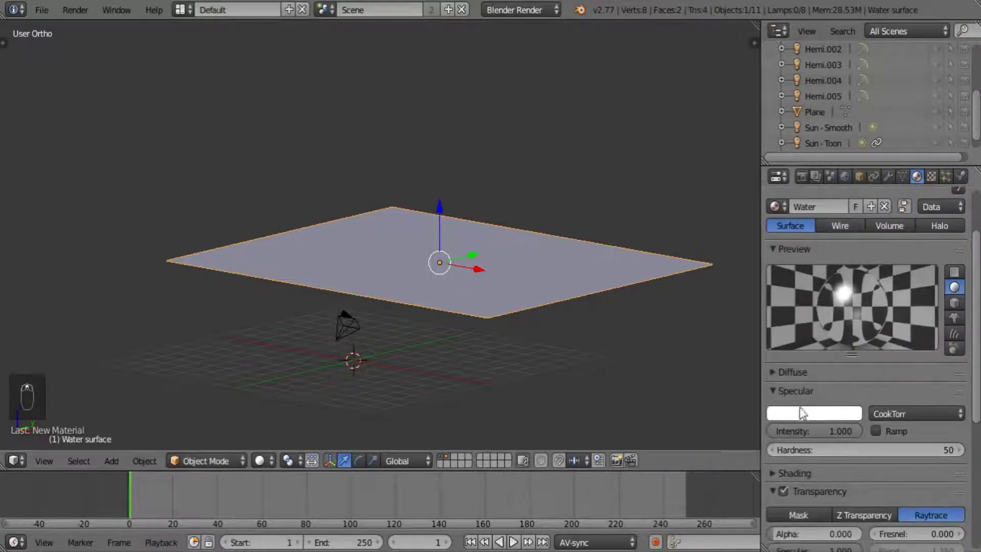
pyautogui.moveTo(825, 449); pyautogui.dragTo(868, 450)
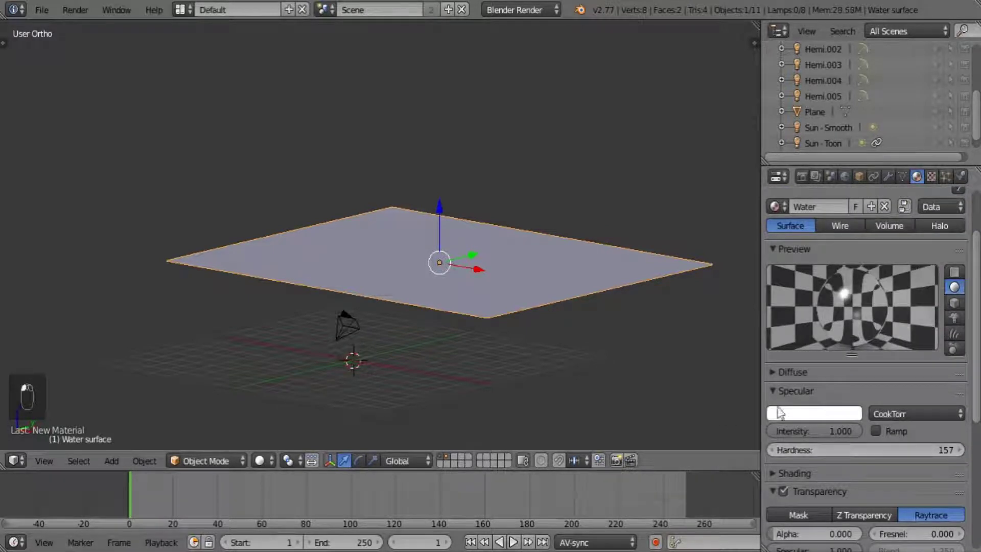
pyautogui.click(784, 390)
pyautogui.click(775, 430)
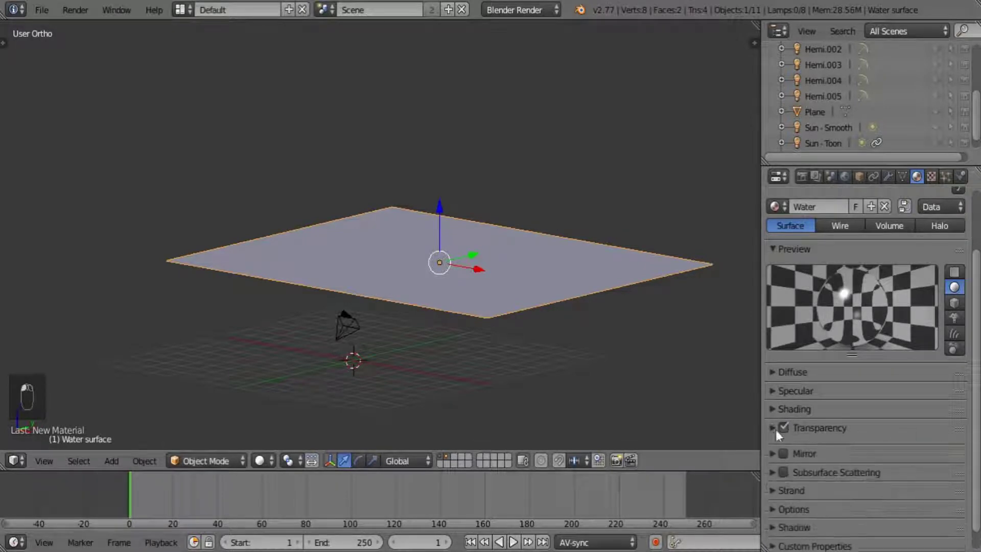
# Add a new texture of type Clouds to the Water material.
pyautogui.click(932, 177)
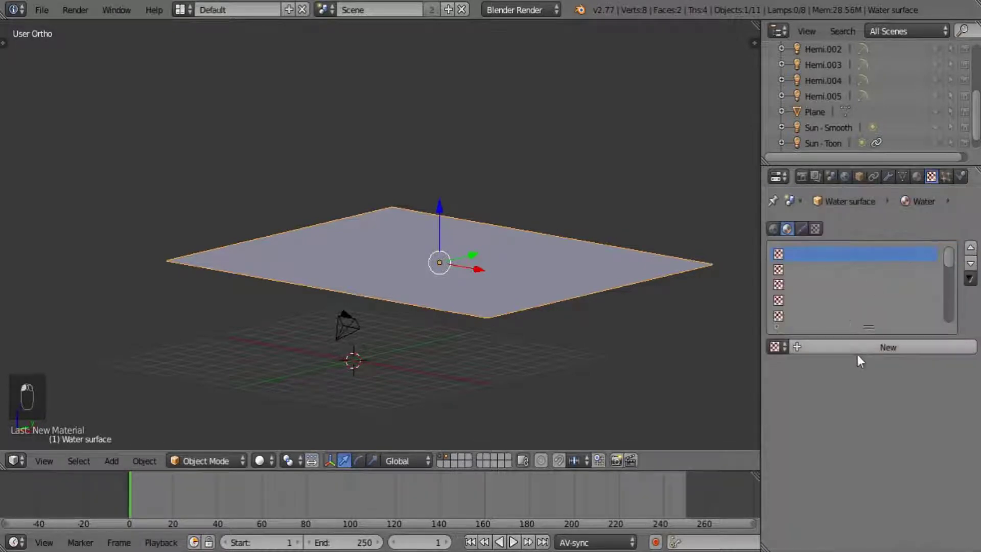
pyautogui.click(857, 352)
pyautogui.click(871, 366)
pyautogui.click(863, 314)
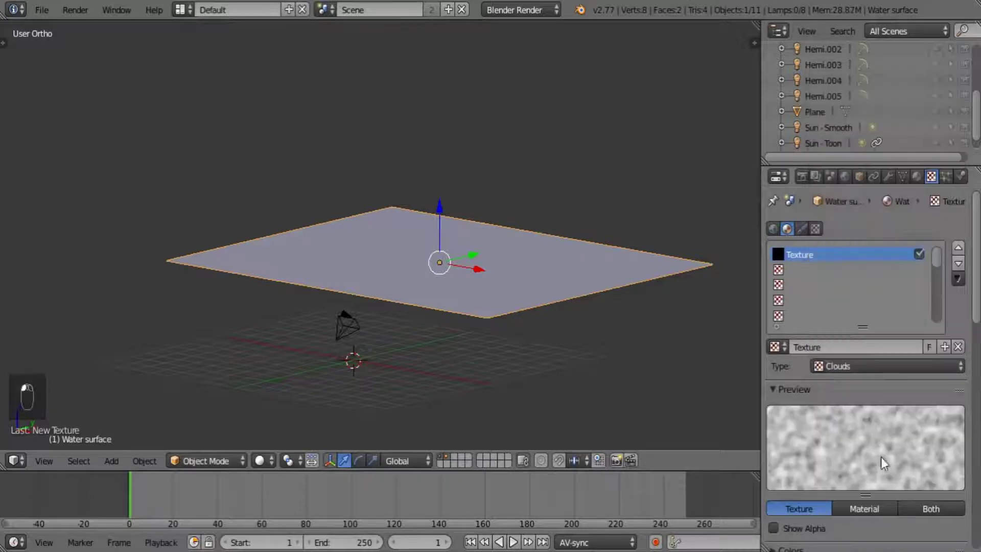
# Map the Clouds texture with Object coordinates and set its size to 0.50 on X, Y and Z.
pyautogui.scroll(-10, 916, 339)
pyautogui.click(900, 419)
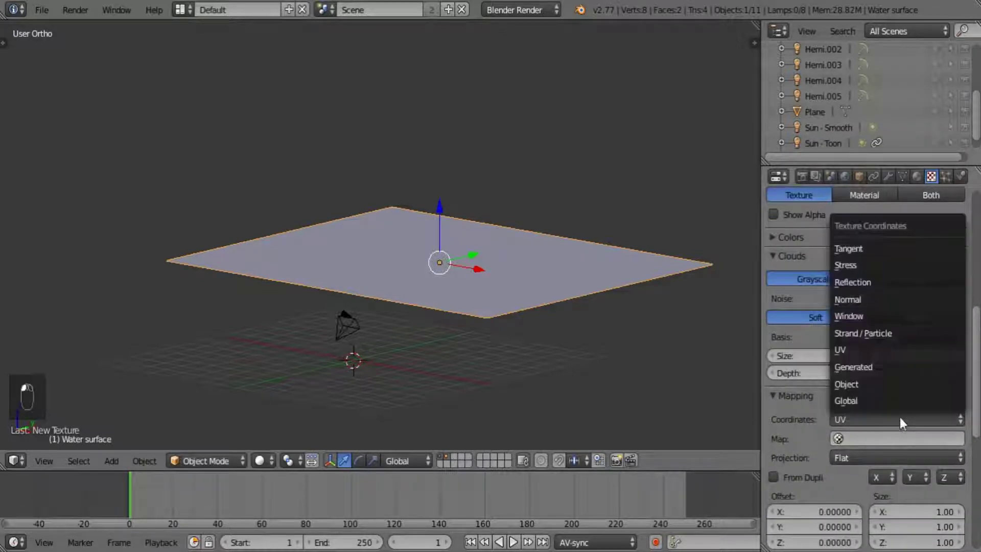
pyautogui.click(902, 384)
pyautogui.scroll(-10, 920, 464)
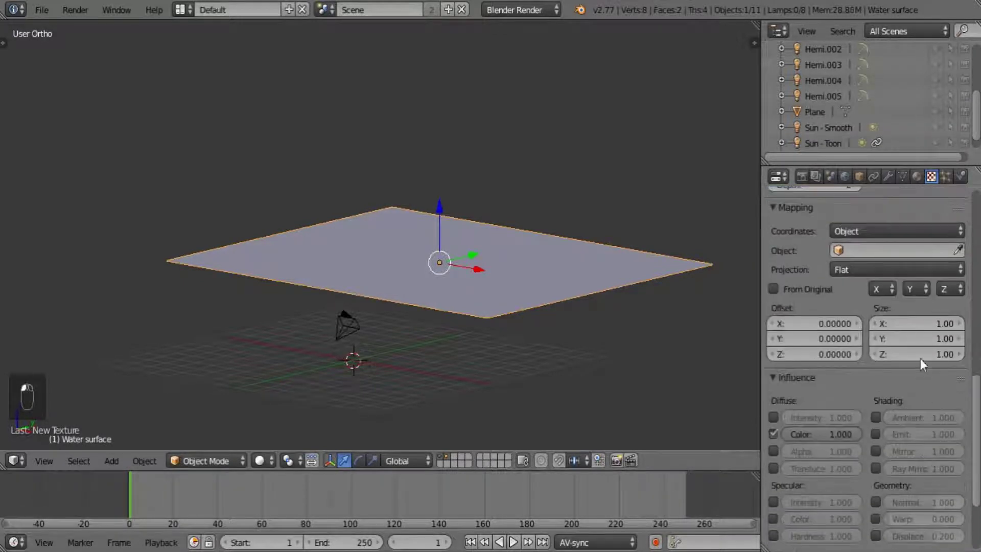
pyautogui.click(921, 325)
pyautogui.write('.5')
pyautogui.press('Tab')
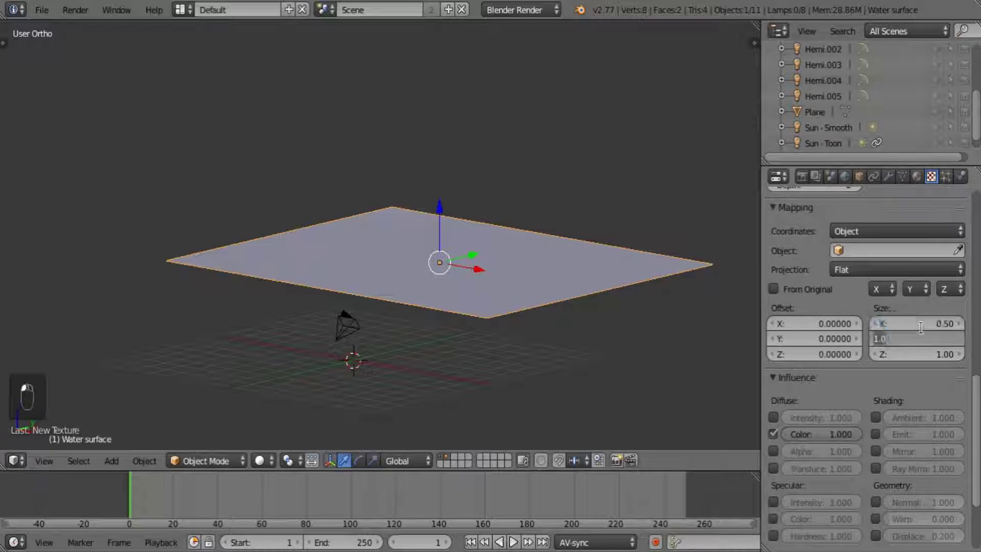
pyautogui.write('.5')
pyautogui.press('Tab')
pyautogui.write('.5')
pyautogui.press('Return')
# Make the Clouds texture influence Alpha and Normal instead of the diffuse Color.
pyautogui.scroll(-5, 832, 379)
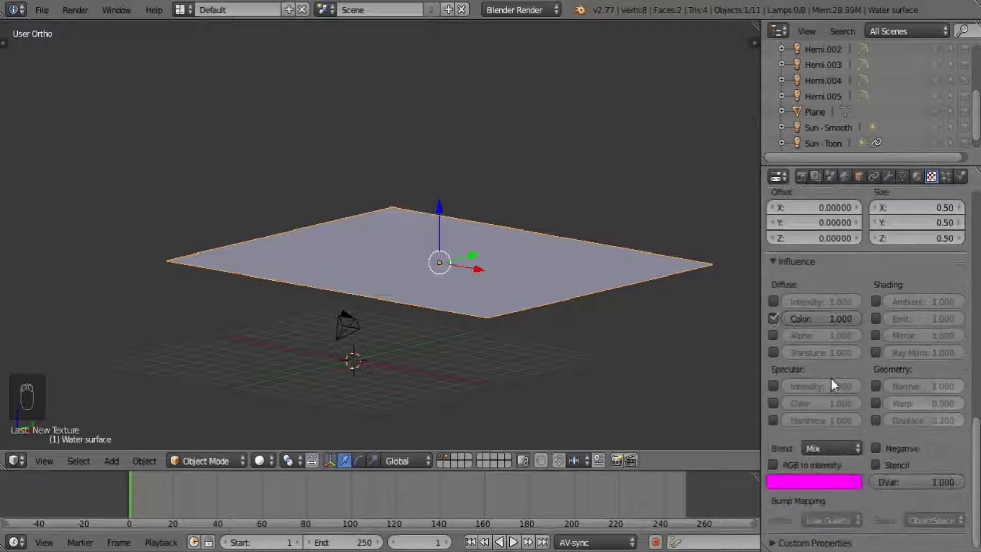
pyautogui.click(773, 319)
pyautogui.click(774, 335)
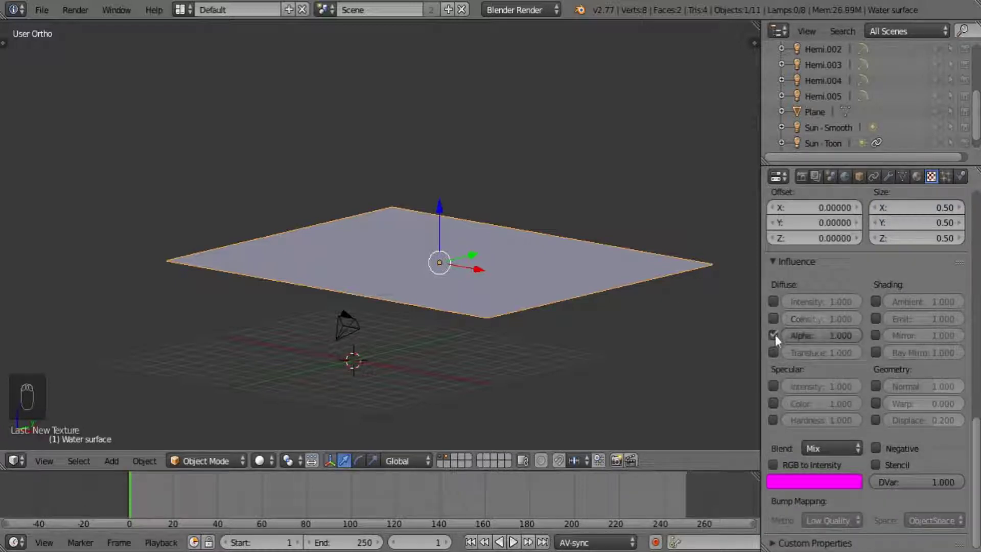
pyautogui.click(877, 386)
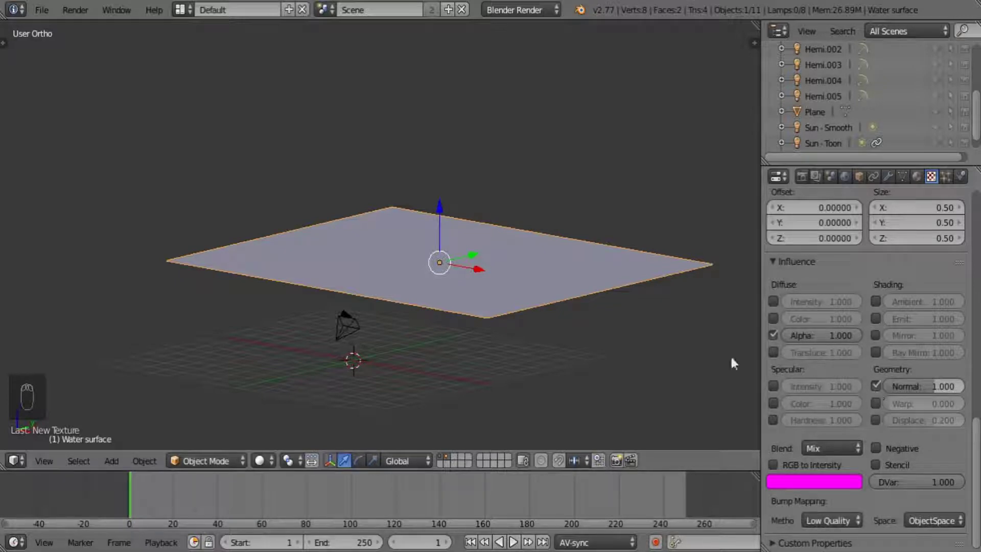
# Deselect the water surface and add a Monkey mesh to the scene.
pyautogui.moveTo(628, 271); pyautogui.dragTo(581, 247, button='middle')
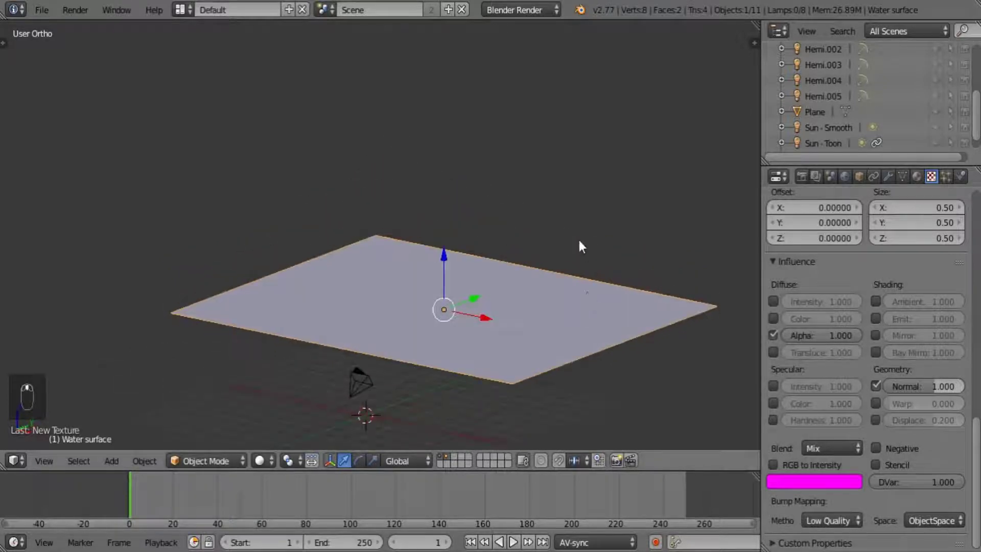
pyautogui.press('a')
pyautogui.hotkey('shift', 'a')
pyautogui.moveTo(568, 212)
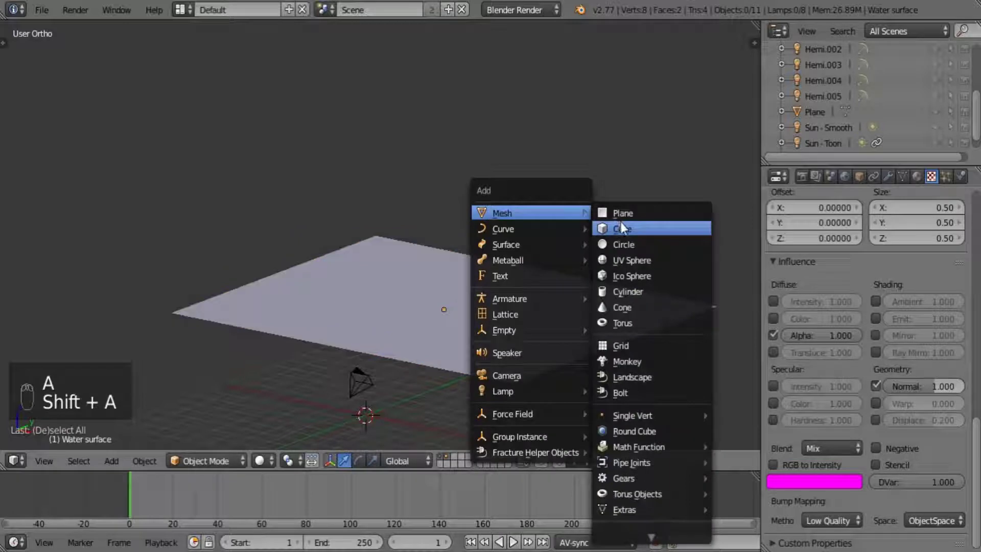
pyautogui.click(636, 360)
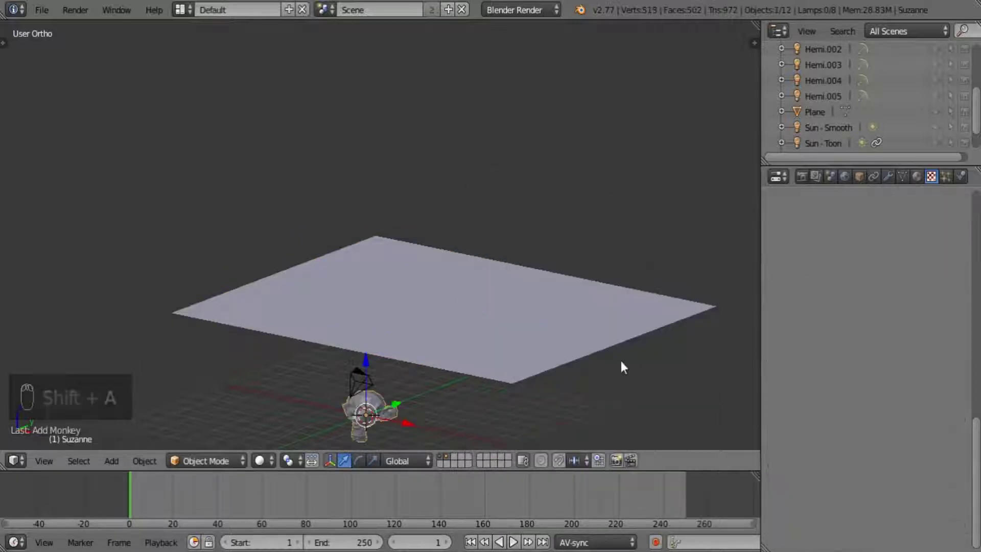
# Move the monkey head up so that it floats above the water surface plane.
pyautogui.press('g')
pyautogui.click(567, 307)
pyautogui.moveTo(552, 289); pyautogui.dragTo(553, 148)
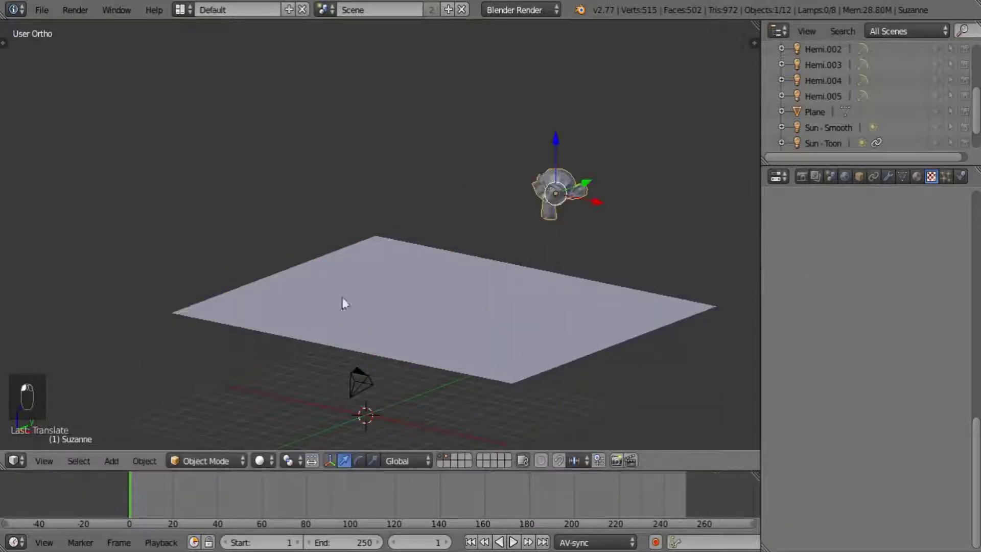
# Apply smooth shading to the monkey head and give it a level 2 subdivision surface.
pyautogui.press('t')
pyautogui.click(30, 260)
pyautogui.press('t')
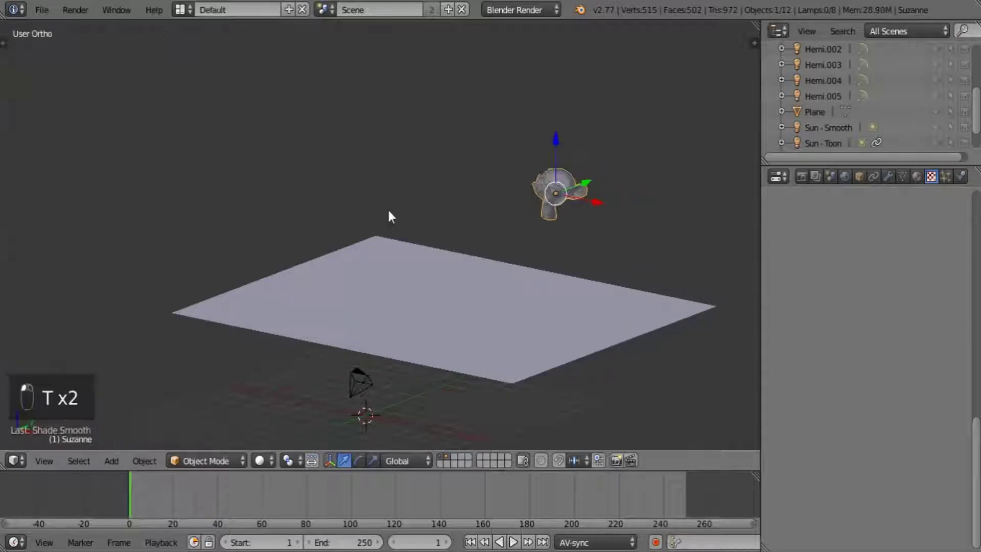
pyautogui.hotkey('ctrl', '2')
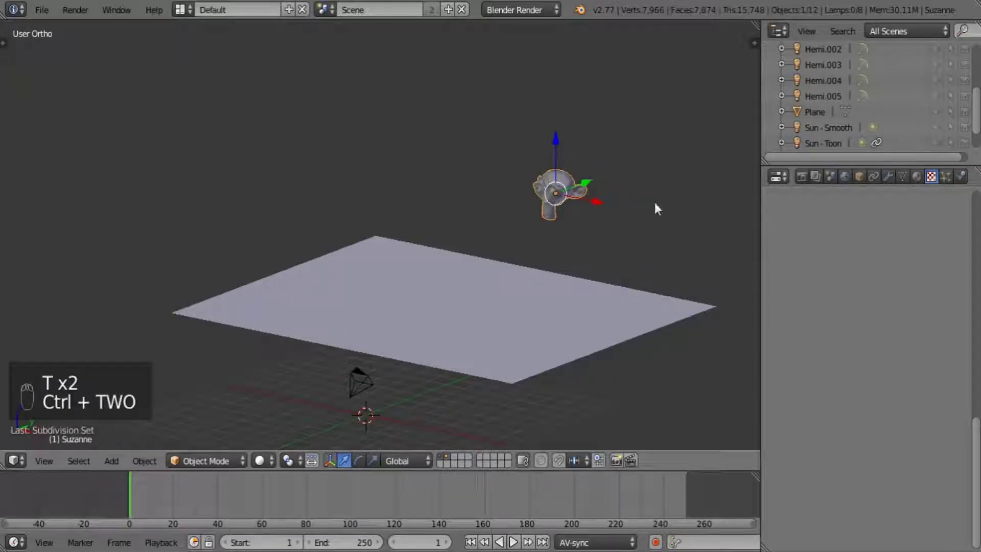
# Create a new material for the monkey head with the Toon diffuse shader at an intensity of 1.000.
pyautogui.click(915, 177)
pyautogui.click(848, 278)
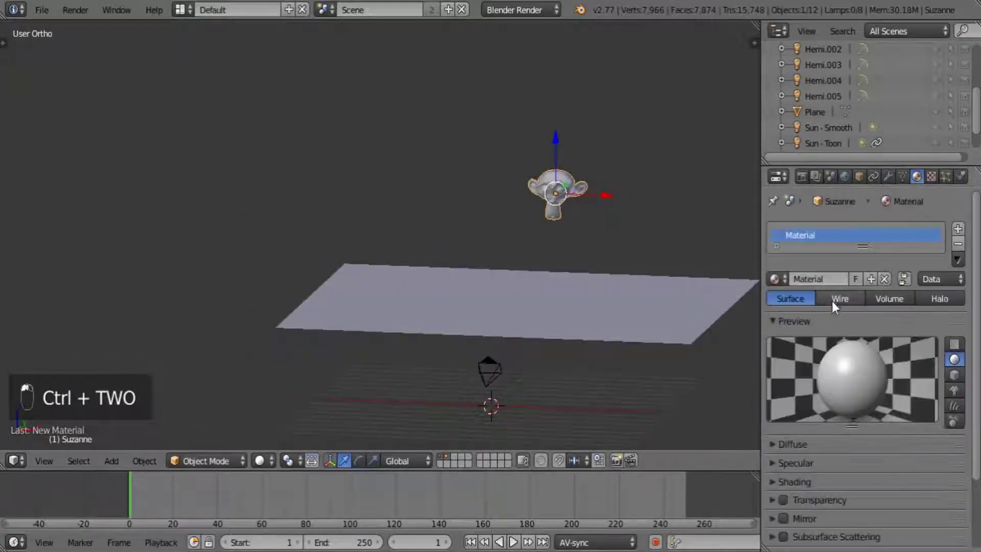
pyautogui.scroll(-4, 844, 450)
pyautogui.scroll(-2, 844, 453)
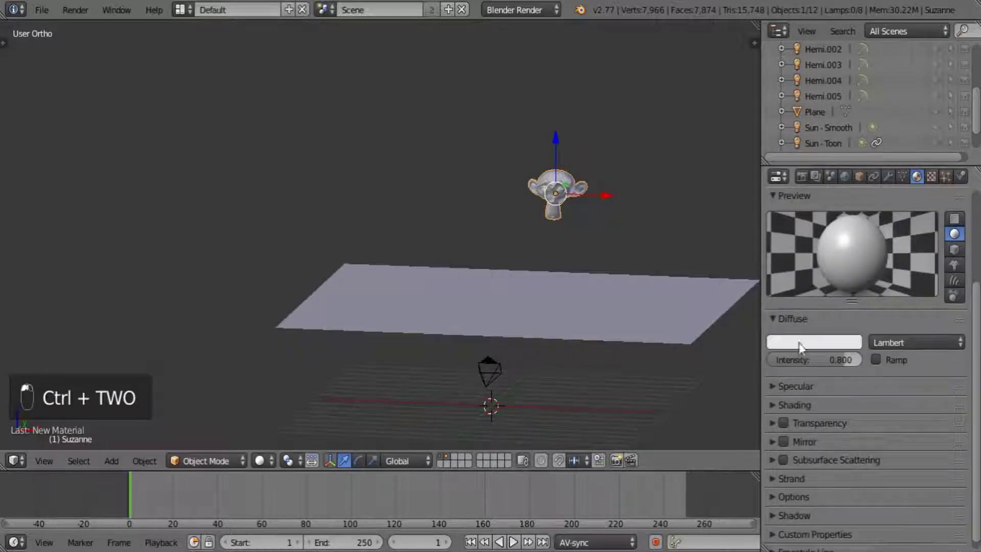
pyautogui.click(883, 345)
pyautogui.click(881, 287)
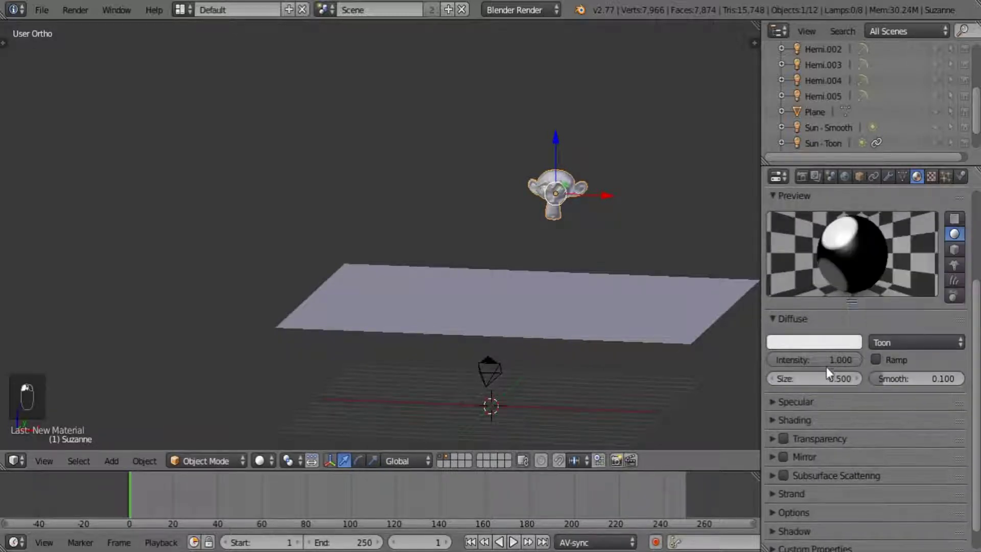
# Set the monkey material's Toon diffuse size to 1.280 and its smooth value to 0.000.
pyautogui.click(824, 378)
pyautogui.write('1.28')
pyautogui.press('Return')
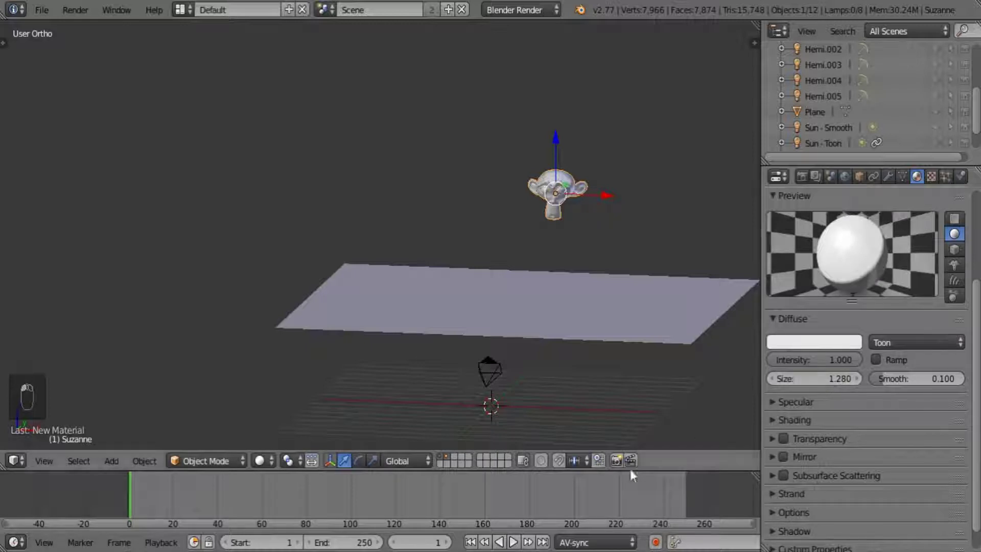
pyautogui.moveTo(897, 378); pyautogui.dragTo(797, 393)
# Switch the monkey material's specular shader to Toon with an intensity of 1.000 and a smooth value of 0.000.
pyautogui.click(775, 402)
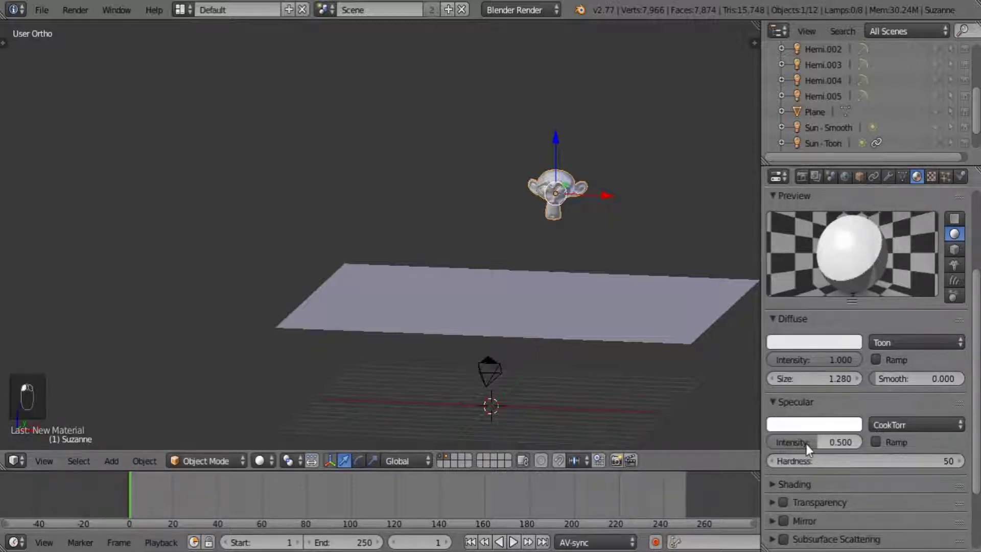
pyautogui.moveTo(806, 444); pyautogui.dragTo(853, 461)
pyautogui.click(912, 425)
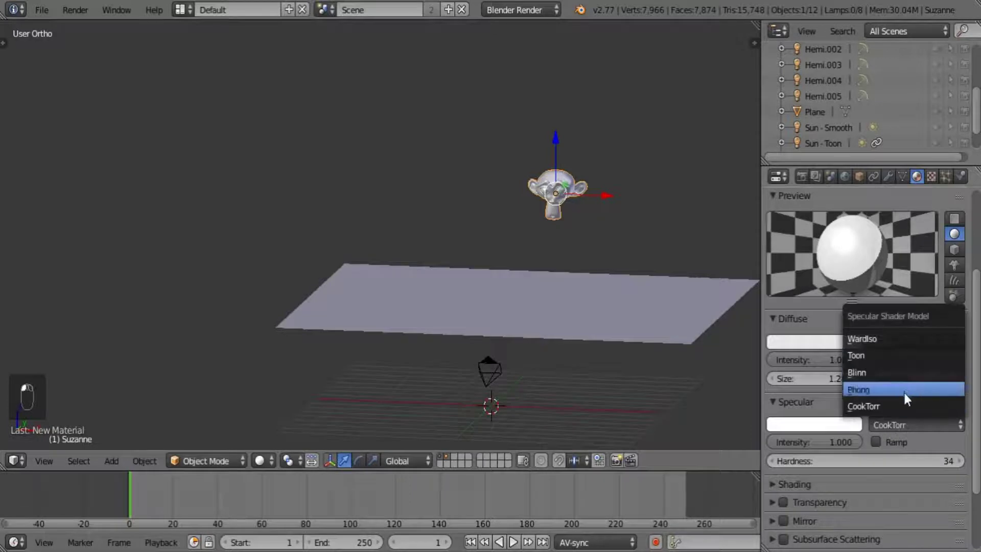
pyautogui.click(901, 355)
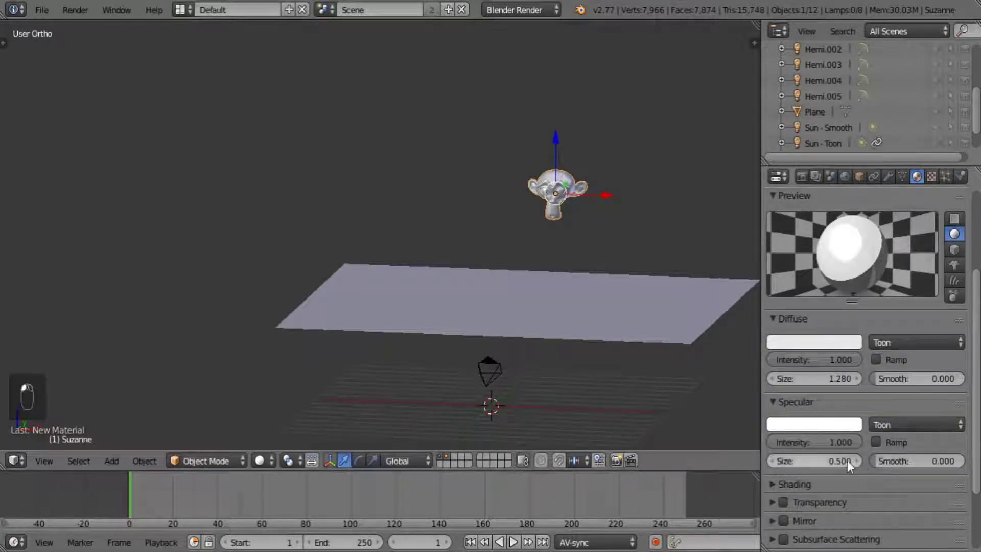
# Change the monkey material's diffuse color to golden yellow.
pyautogui.click(820, 339)
pyautogui.moveTo(749, 194)
pyautogui.mouseDown()
pyautogui.moveTo(767, 155)
pyautogui.moveTo(757, 222)
pyautogui.mouseUp()
pyautogui.moveTo(470, 220); pyautogui.dragTo(468, 276, button='middle')
pyautogui.scroll(4, 469, 276)
# Deselect the monkey head, add a cube mesh and move it behind the far edge of the water surface.
pyautogui.press('a')
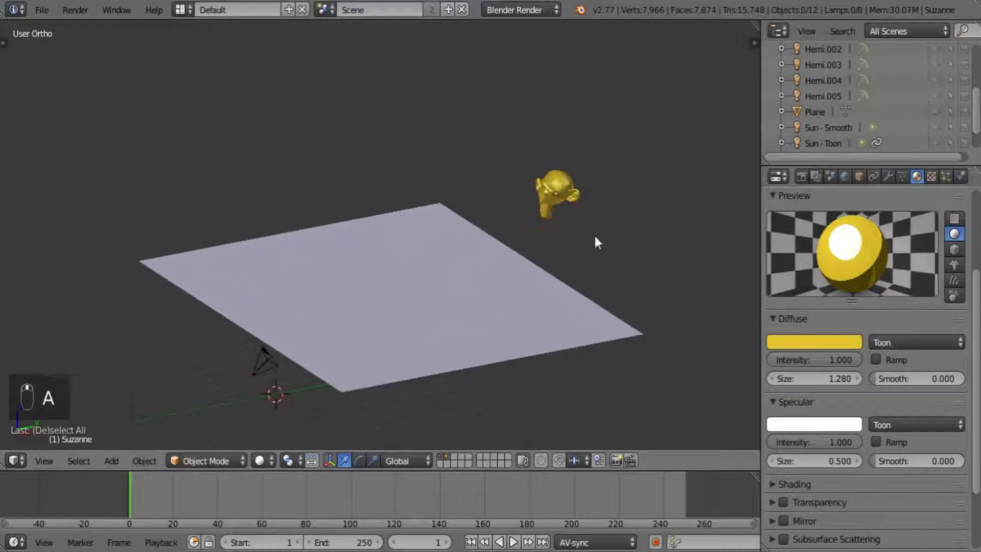
pyautogui.hotkey('shift', 'a')
pyautogui.moveTo(594, 236)
pyautogui.click(649, 252)
pyautogui.moveTo(575, 250); pyautogui.dragTo(370, 353, button='middle')
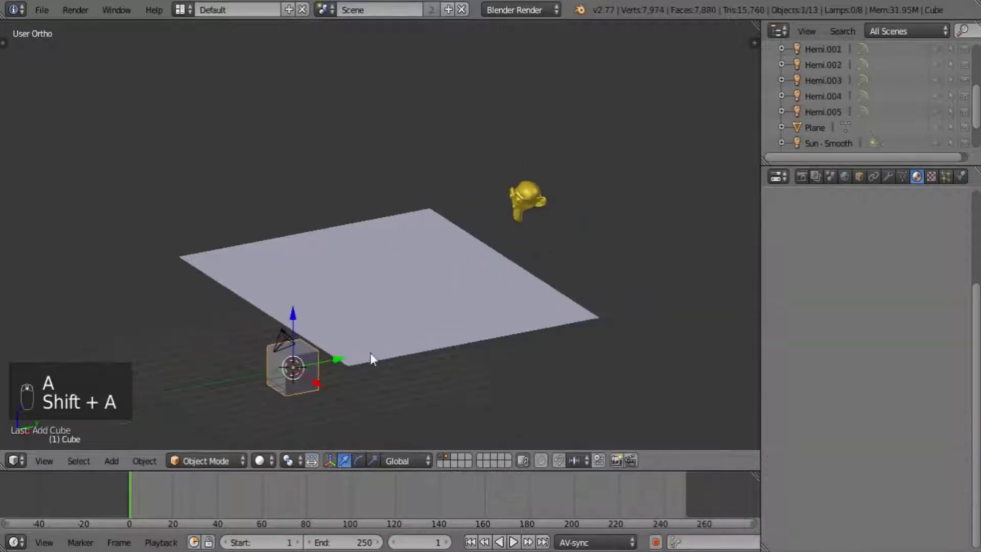
pyautogui.press('g')
pyautogui.click(698, 327)
# Stretch the cube along global Z by a factor of about 15 to form a tall pillar.
pyautogui.press('s')
pyautogui.press('z')
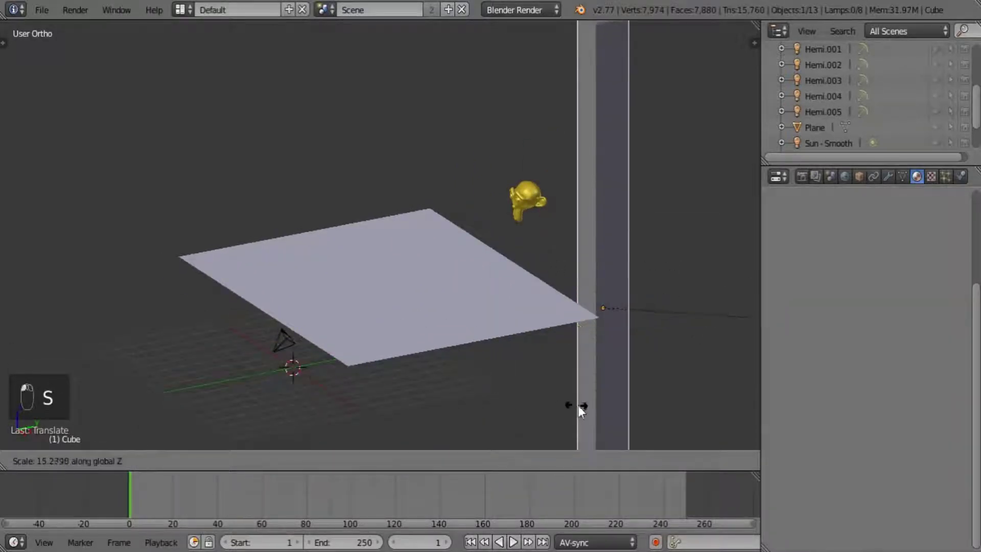
pyautogui.click(573, 401)
# Rotate the pillar around the Z axis and apply its rotation and scale.
pyautogui.scroll(-6, 566, 378)
pyautogui.moveTo(565, 379); pyautogui.dragTo(576, 329, button='middle')
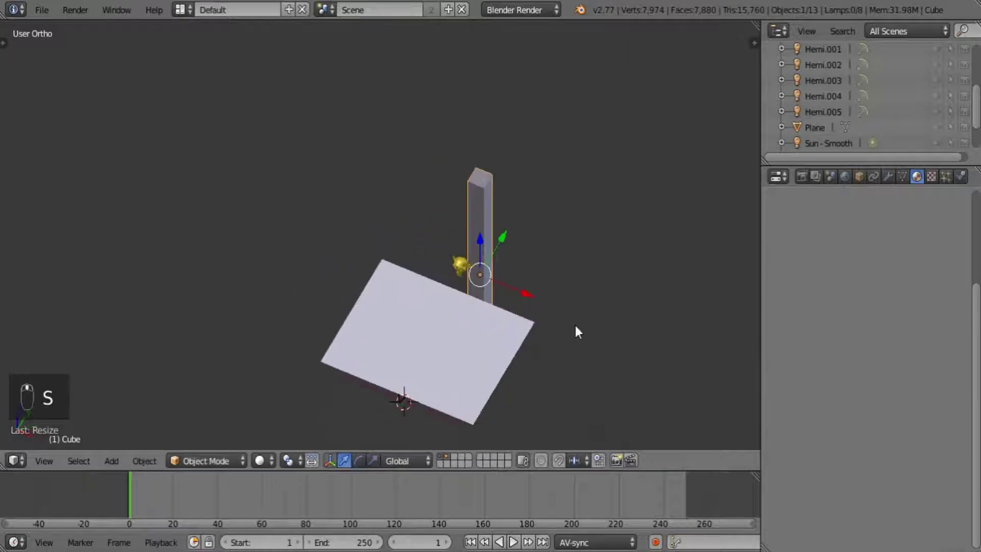
pyautogui.press('r')
pyautogui.press('z')
pyautogui.click(505, 378)
pyautogui.press('r')
pyautogui.press('z')
pyautogui.click(533, 353)
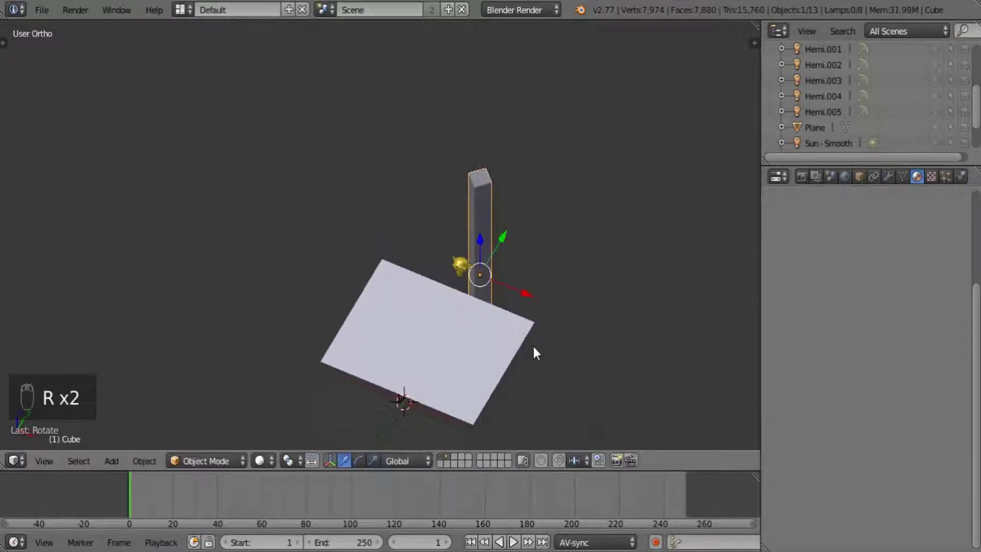
pyautogui.hotkey('ctrl', 'a')
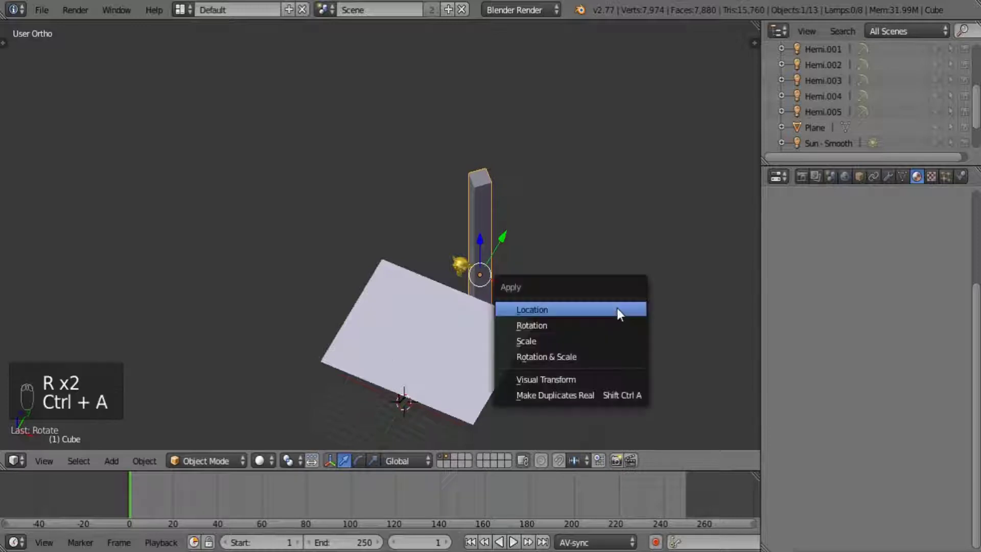
pyautogui.click(604, 361)
# Add an Array modifier to the pillar with a count of 6 and a relative X offset of 1.900.
pyautogui.click(889, 177)
pyautogui.click(871, 229)
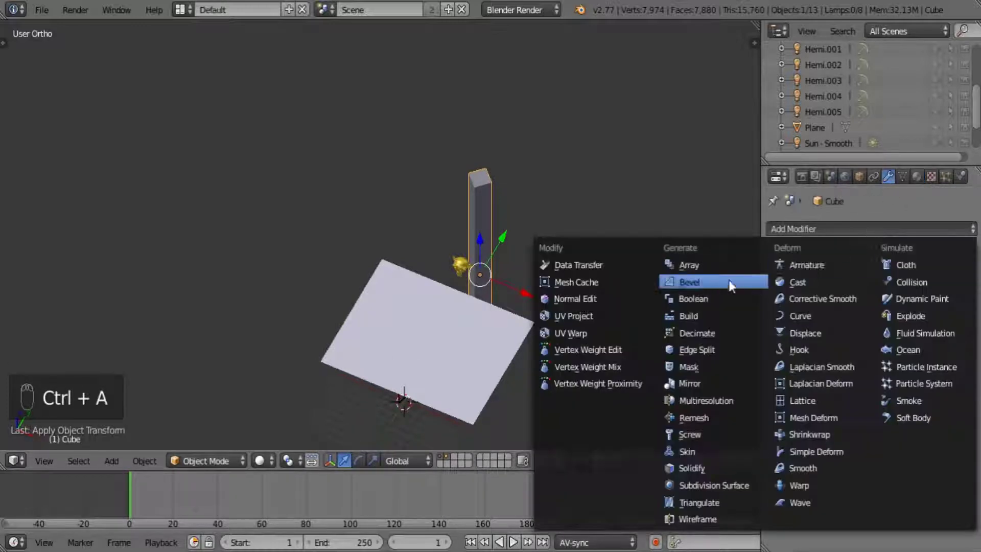
pyautogui.click(705, 262)
pyautogui.moveTo(909, 358); pyautogui.dragTo(965, 337)
pyautogui.moveTo(885, 318)
pyautogui.mouseDown()
pyautogui.moveTo(914, 318)
pyautogui.moveTo(885, 319)
pyautogui.mouseUp()
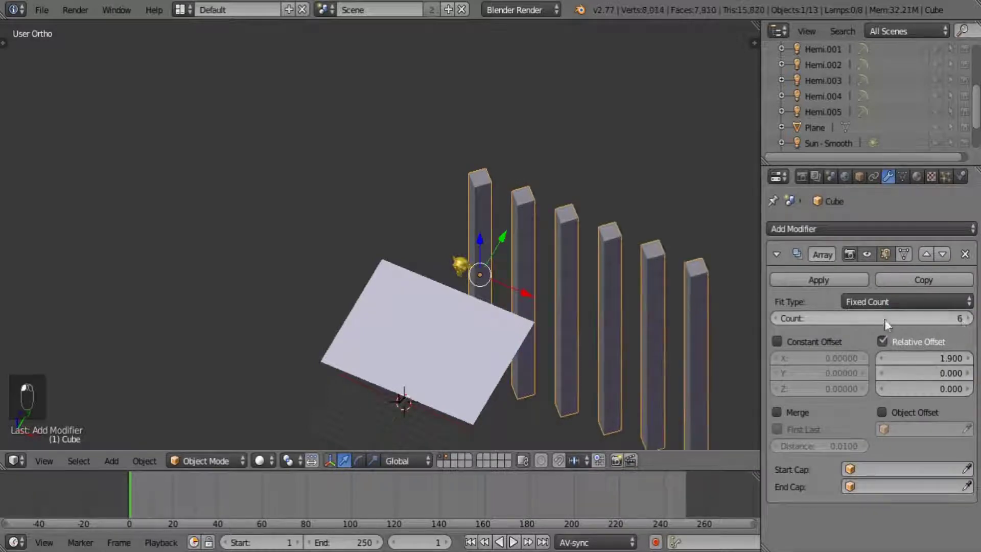
# Move the row of pillars along the X axis so that it spans the area behind the water surface.
pyautogui.press('g')
pyautogui.press('x')
pyautogui.click(392, 250)
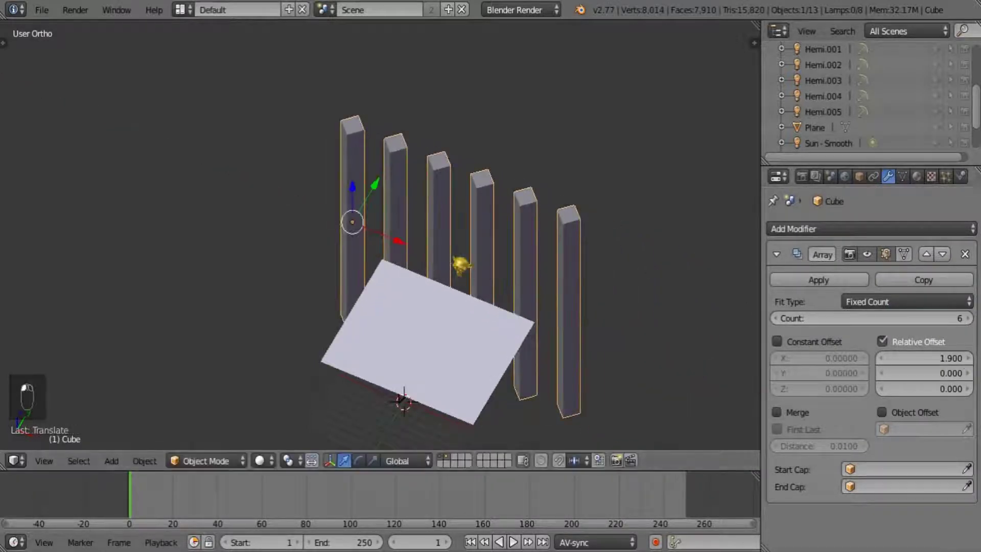
# Thin the pillar's mesh in Edit Mode to about half its width in X and Y, keeping its height.
pyautogui.press('Tab')
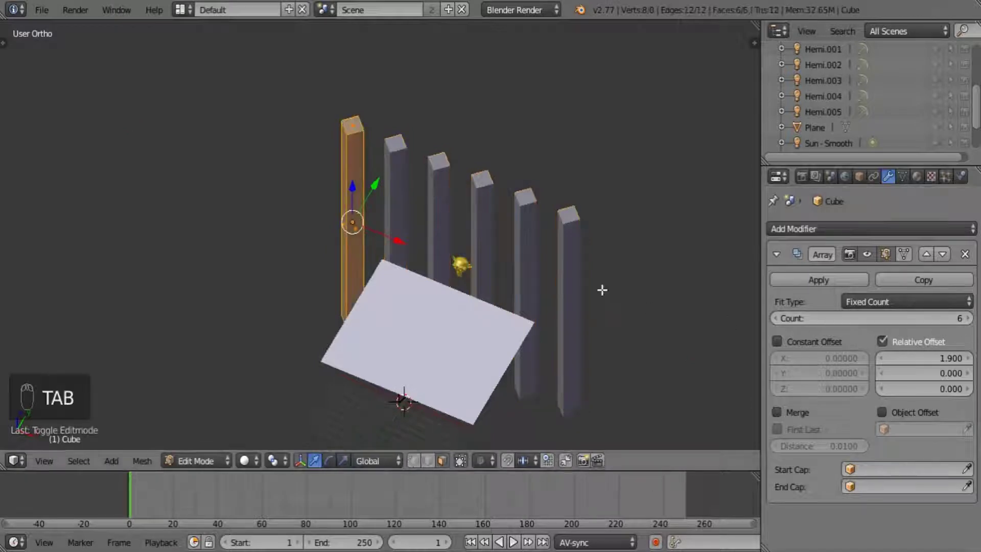
pyautogui.press('s')
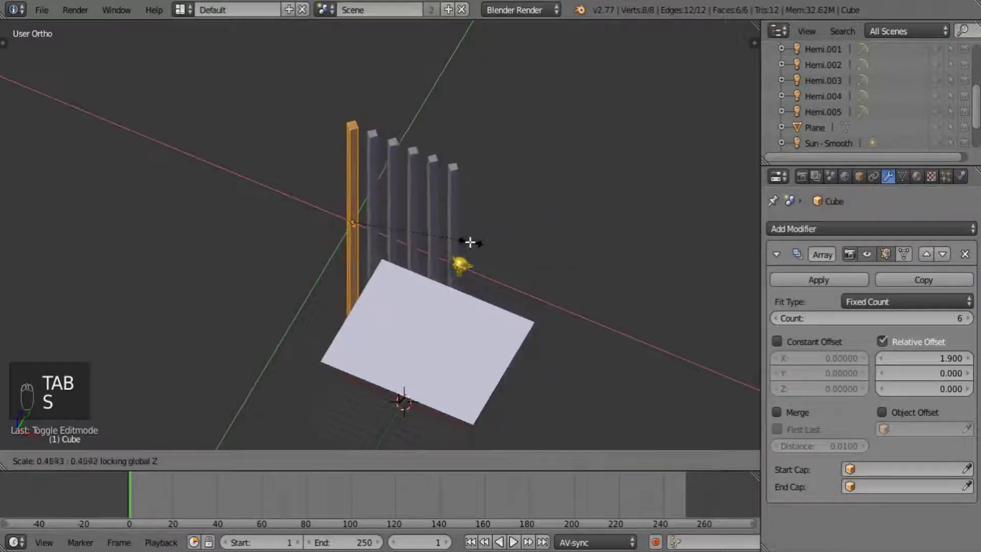
pyautogui.click(460, 238)
pyautogui.press('Tab')
# Increase the pillar array's count to 9 and its relative X offset to 4.600.
pyautogui.moveTo(923, 358); pyautogui.dragTo(963, 358)
pyautogui.moveTo(947, 318); pyautogui.dragTo(961, 319)
pyautogui.moveTo(924, 358); pyautogui.dragTo(895, 358)
# Deselect the pillars, add a Sun lamp and raise it along Z to about 19.7 above the scene.
pyautogui.moveTo(490, 279); pyautogui.dragTo(547, 283, button='middle')
pyautogui.press('a')
pyautogui.hotkey('shift', 'a')
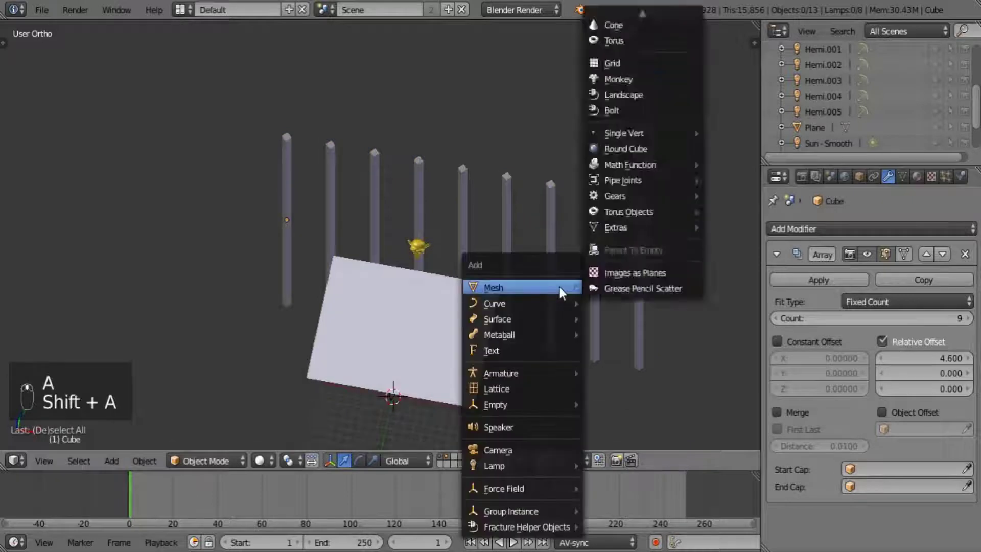
pyautogui.moveTo(539, 465)
pyautogui.click(636, 414)
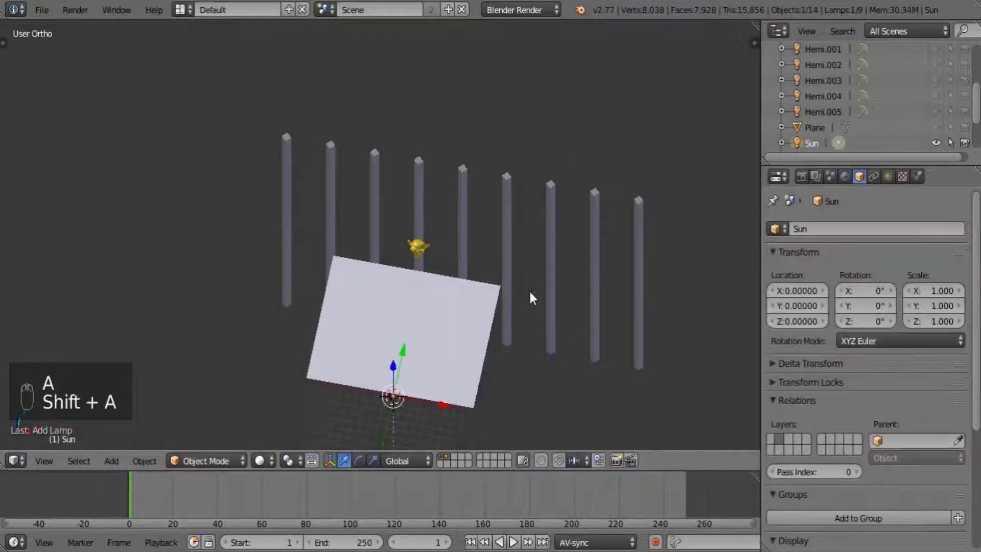
pyautogui.moveTo(528, 289); pyautogui.dragTo(357, 290, button='middle')
pyautogui.moveTo(358, 291); pyautogui.dragTo(392, 192)
# Tilt the Sun lamp and turn it around the Z axis so that it shines obliquely across the scene.
pyautogui.moveTo(391, 192); pyautogui.dragTo(502, 198, button='middle')
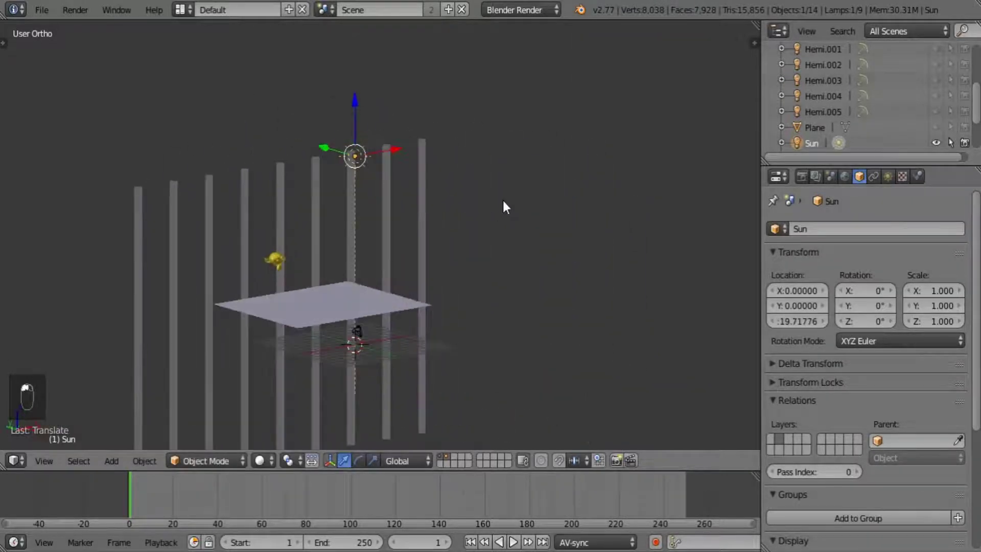
pyautogui.press('r')
pyautogui.click(403, 318)
pyautogui.moveTo(439, 195); pyautogui.dragTo(421, 345, button='middle')
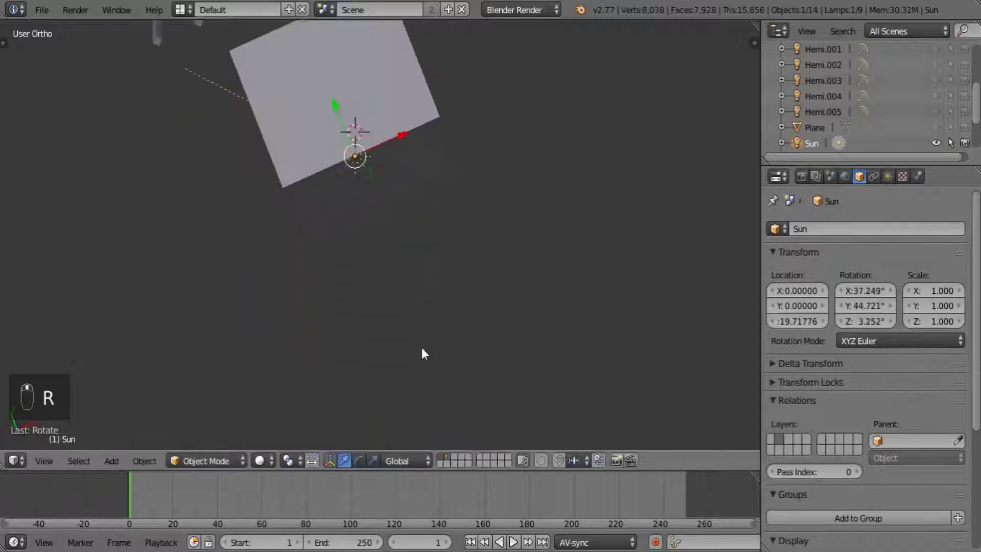
pyautogui.press('r')
pyautogui.press('z')
pyautogui.click(467, 258)
# Enable Ray Shadow on the Sun lamp with a soft size of 0.000 and a threshold of 1.000.
pyautogui.moveTo(480, 238); pyautogui.dragTo(526, 270, button='middle')
pyautogui.click(888, 177)
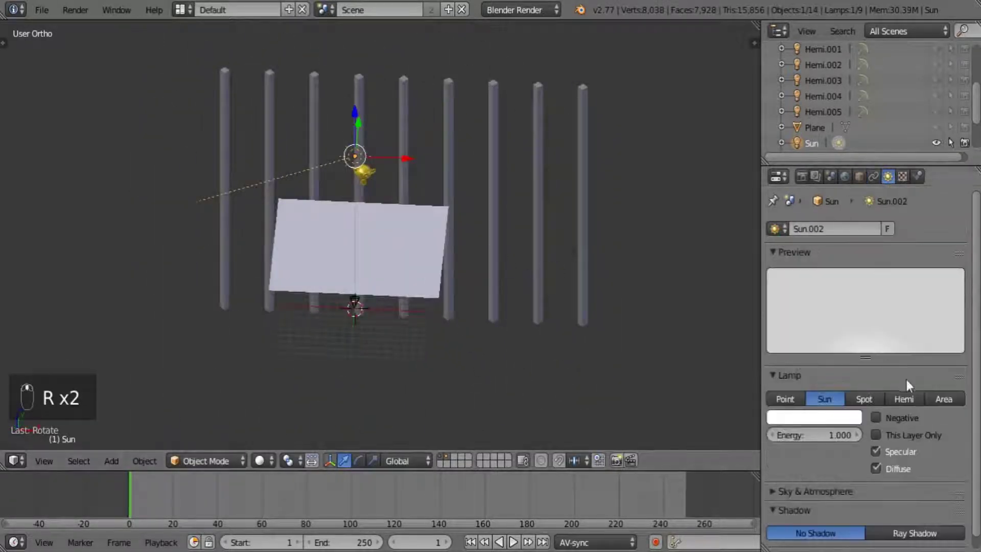
pyautogui.click(909, 517)
pyautogui.scroll(-5, 910, 517)
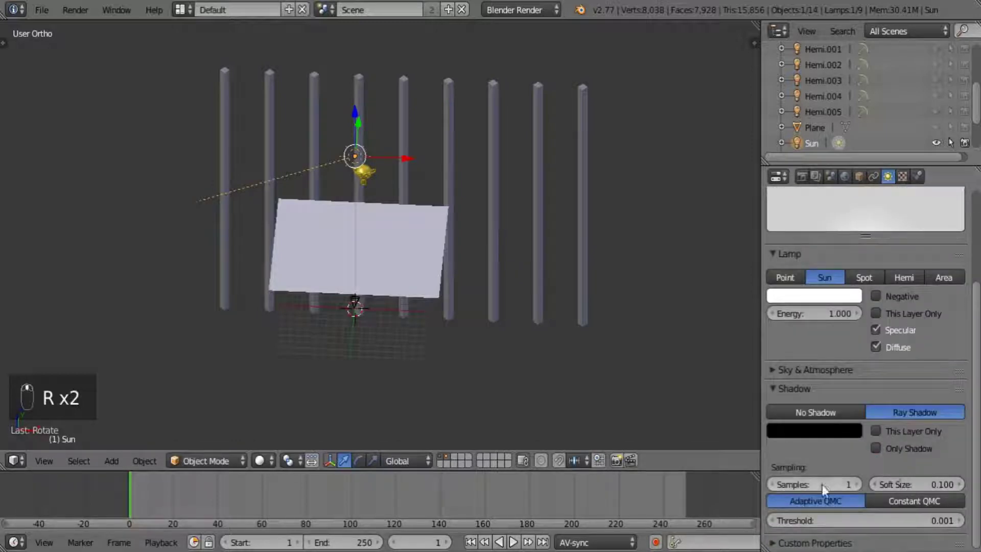
pyautogui.click(918, 521)
pyautogui.press('Return')
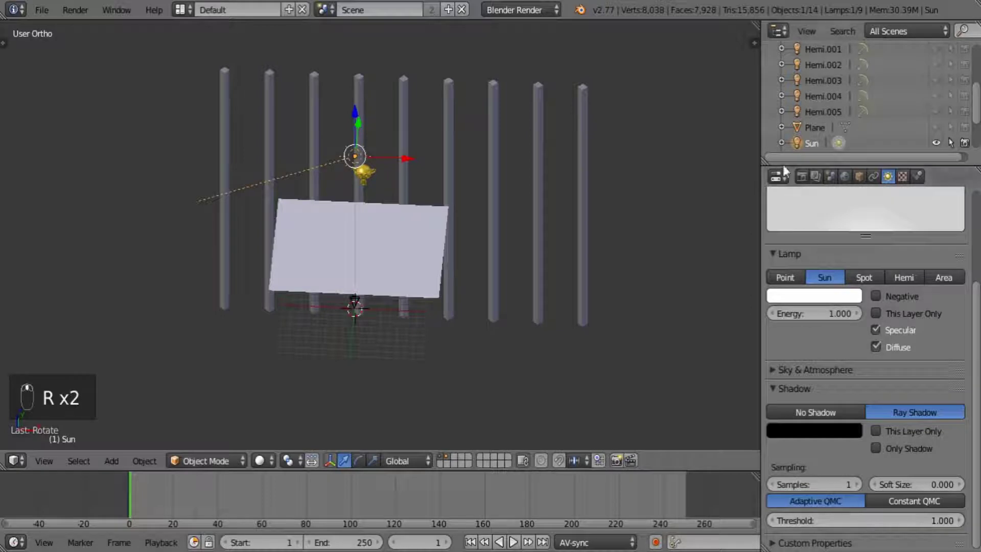
# Set the world's raytrace gather distance to 0 and its environment lighting energy to 0.250.
pyautogui.click(801, 177)
pyautogui.moveTo(517, 193); pyautogui.dragTo(473, 145, button='middle')
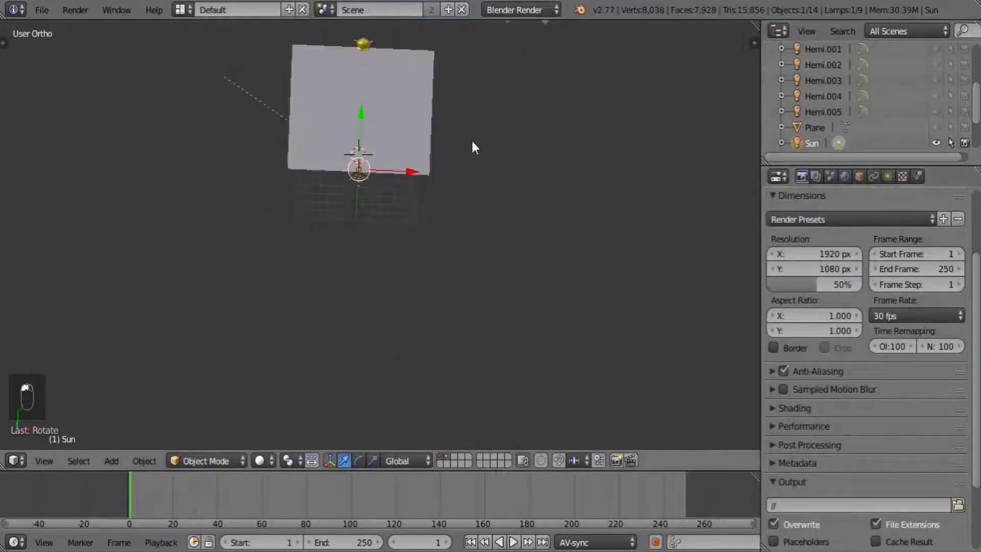
pyautogui.click(845, 177)
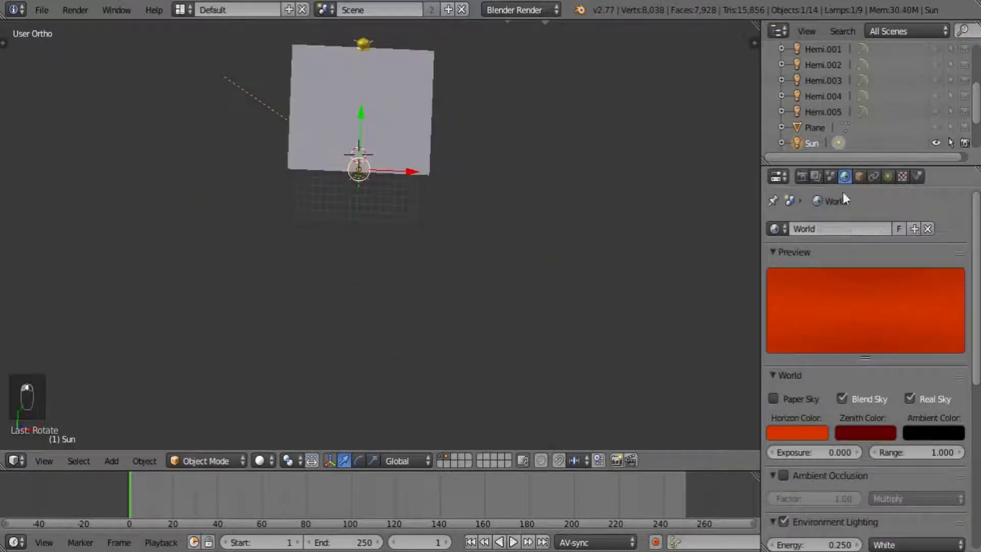
pyautogui.scroll(-10, 854, 294)
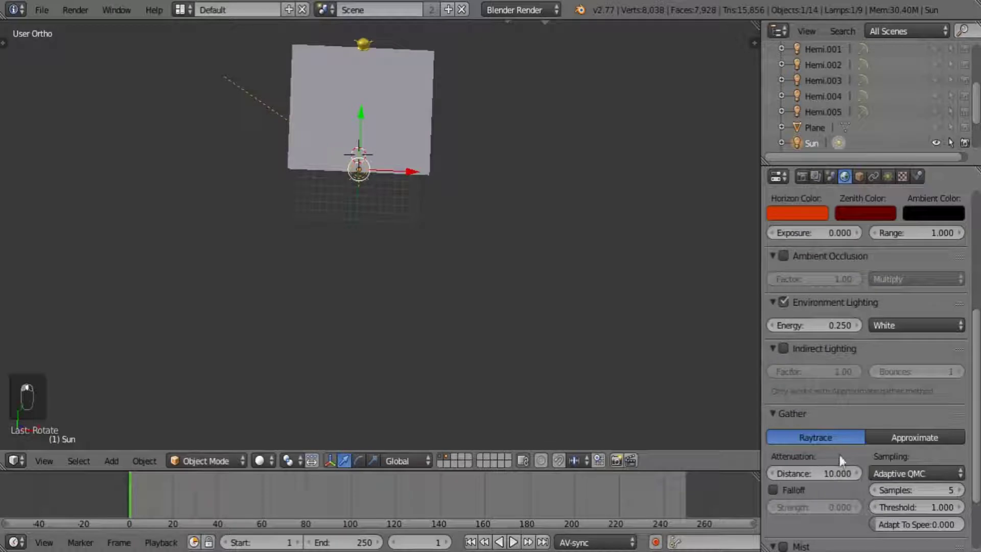
pyautogui.click(842, 472)
pyautogui.write('0')
pyautogui.press('Return')
pyautogui.click(916, 488)
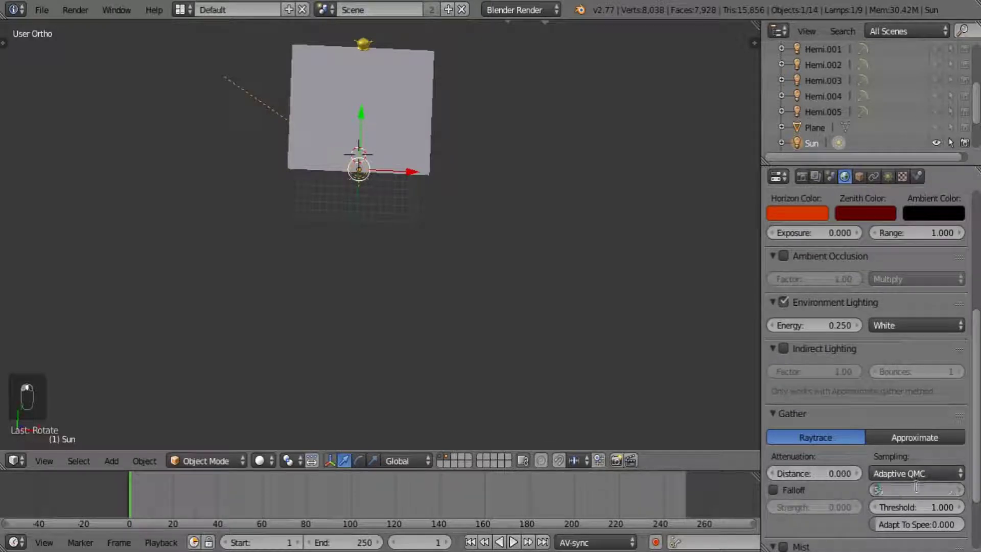
pyautogui.press('Return')
pyautogui.click(783, 413)
pyautogui.scroll(5, 848, 422)
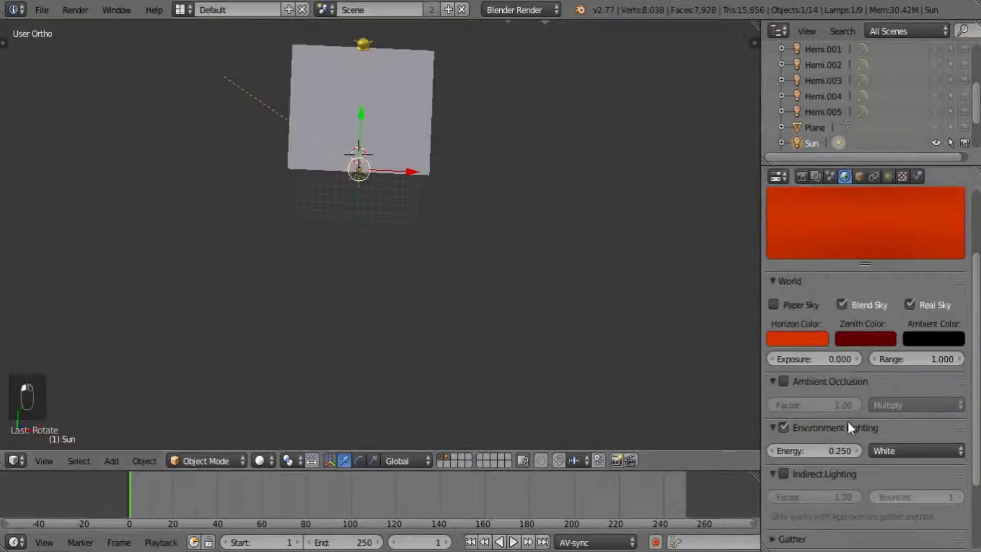
pyautogui.scroll(4, 848, 422)
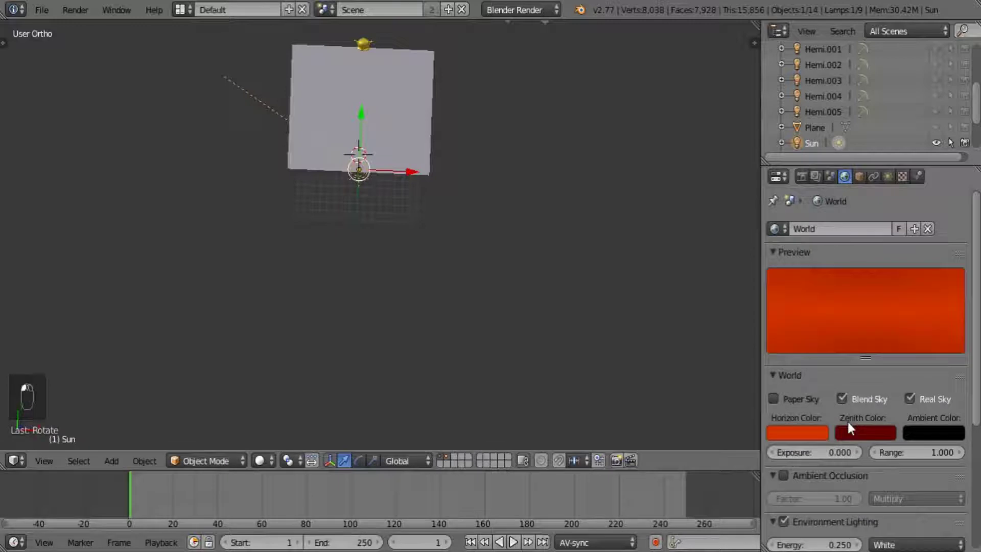
pyautogui.click(831, 543)
pyautogui.press('Return')
# Change the world's zenith color to a bright blue with RGB values 0.000, 0.160 and 1.000.
pyautogui.keyDown('shift'); pyautogui.moveTo(460, 197); pyautogui.dragTo(478, 256, button='middle'); pyautogui.keyUp('shift')
pyautogui.scroll(3, 477, 256)
pyautogui.keyDown('shift'); pyautogui.moveTo(523, 349); pyautogui.dragTo(489, 239, button='middle'); pyautogui.keyUp('shift')
pyautogui.click(879, 434)
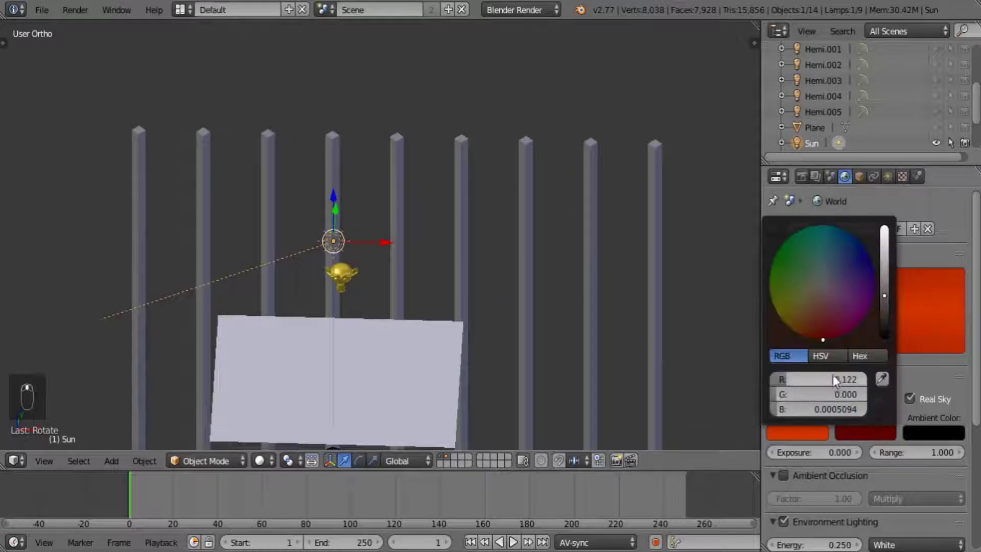
pyautogui.moveTo(880, 260)
pyautogui.mouseDown()
pyautogui.moveTo(884, 227)
pyautogui.moveTo(852, 234)
pyautogui.mouseUp()
pyautogui.click(859, 240)
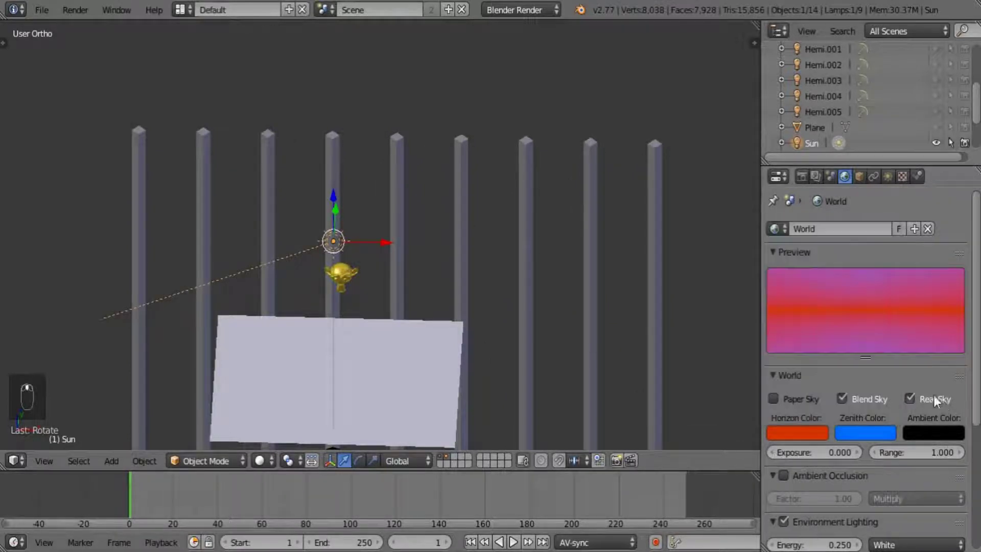
# Turn off Real Sky, copy the zenith color to the horizon color and lower its saturation to a light blue.
pyautogui.click(934, 396)
pyautogui.moveTo(844, 434); pyautogui.dragTo(797, 433)
pyautogui.click(796, 433)
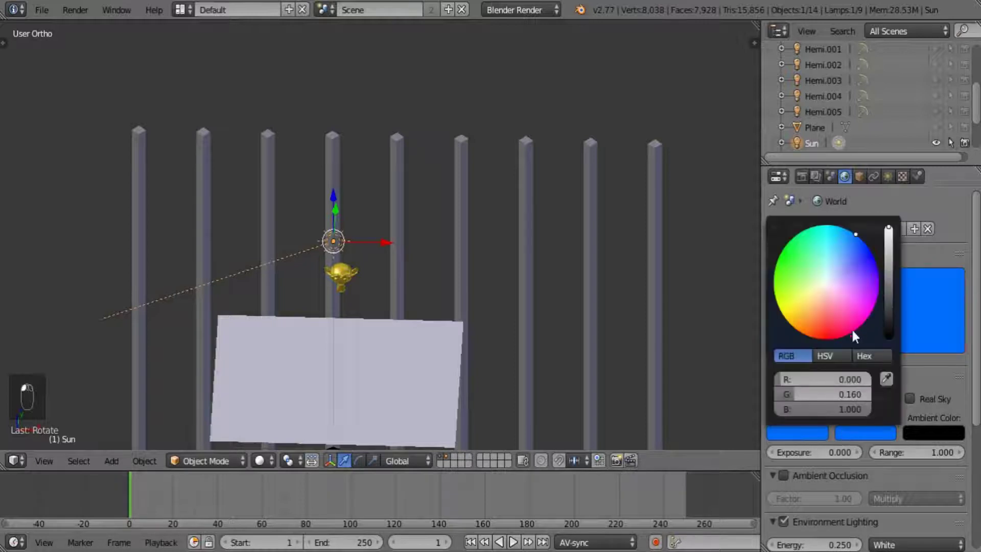
pyautogui.click(833, 355)
pyautogui.moveTo(814, 394); pyautogui.dragTo(784, 394)
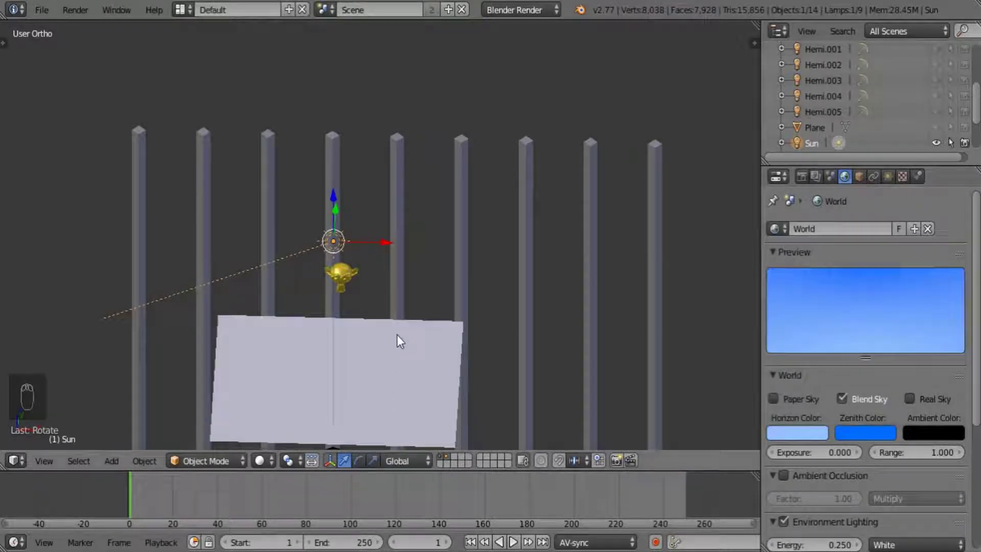
# Select the monkey head and scale it up while looking through the camera.
pyautogui.rightClick(355, 275)
pyautogui.press('KP_0')
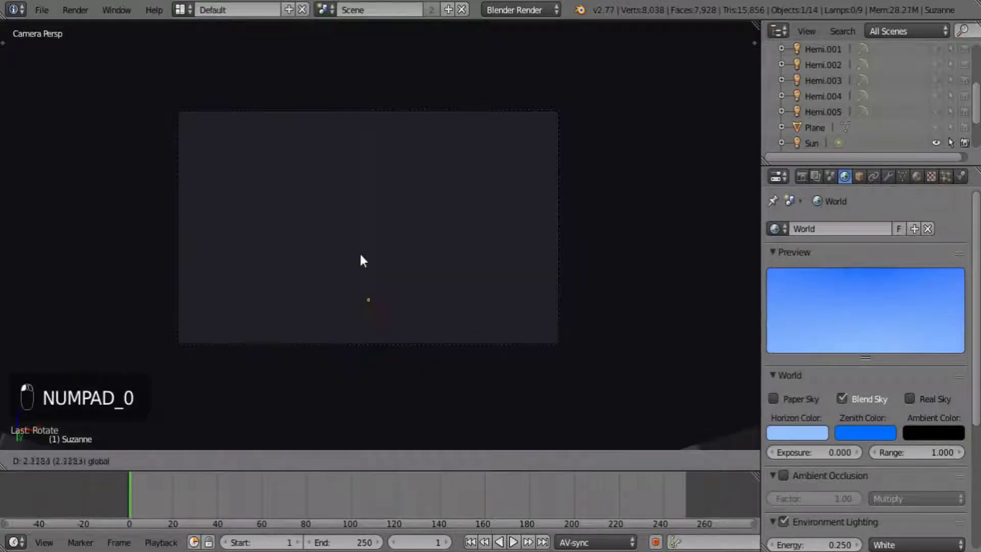
pyautogui.press('s')
pyautogui.click(658, 384)
# In wireframe display, raise the monkey head along Z to near the middle of the camera frame and enlarge it slightly.
pyautogui.press('z')
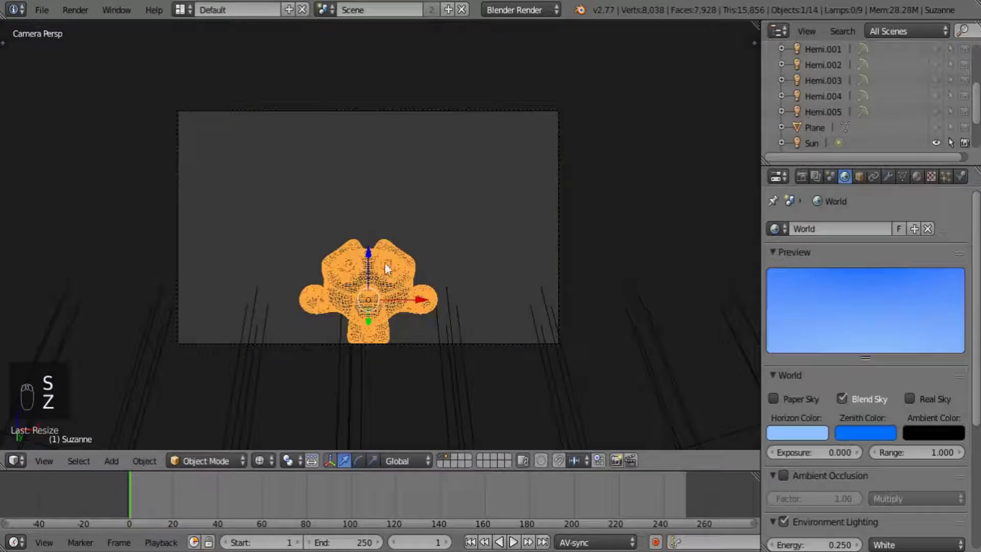
pyautogui.moveTo(369, 252); pyautogui.dragTo(369, 209)
pyautogui.press('s')
pyautogui.click(438, 311)
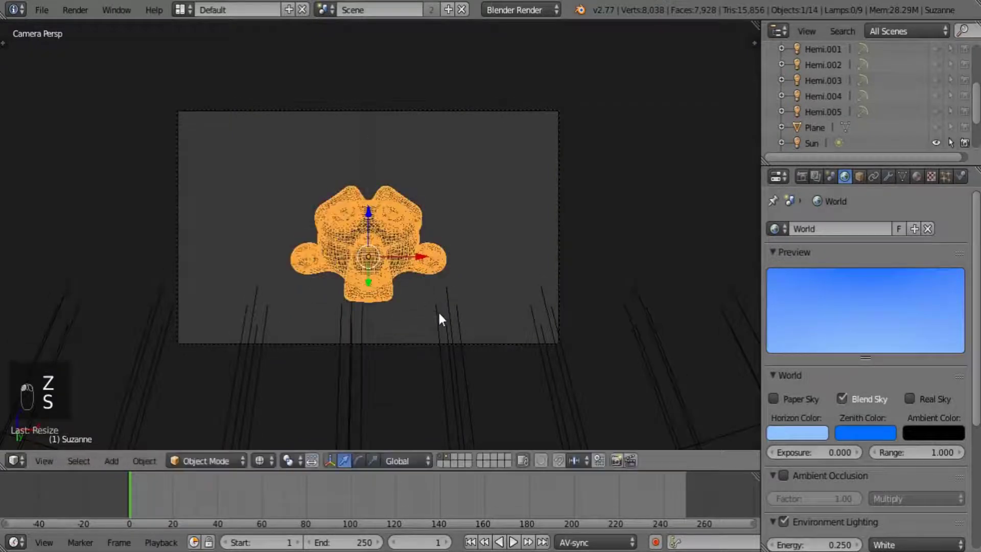
# Select the camera and set its clipping end distance to 30.
pyautogui.rightClick(560, 314)
pyautogui.click(888, 176)
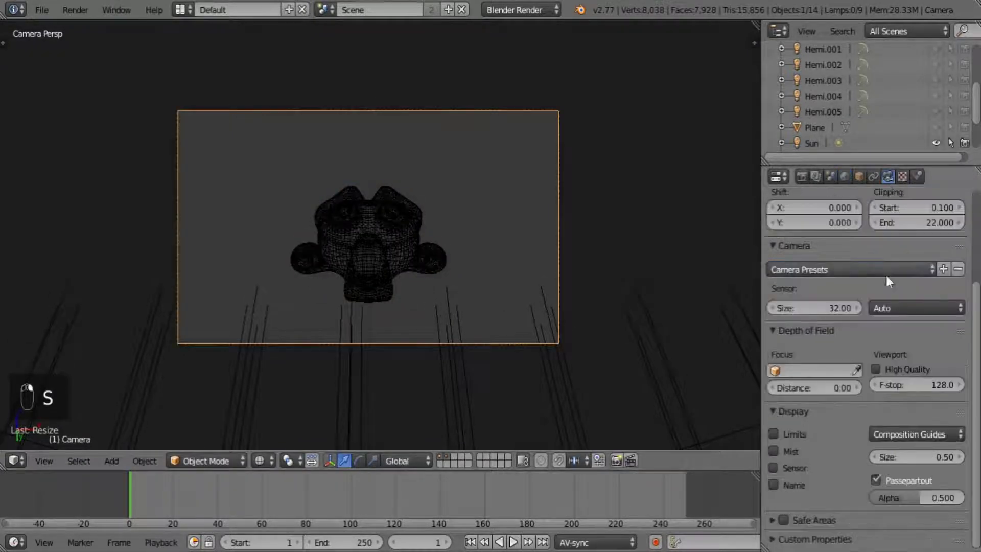
pyautogui.scroll(2, 904, 335)
pyautogui.click(903, 257)
pyautogui.moveTo(903, 256); pyautogui.dragTo(926, 256)
pyautogui.click(910, 251)
pyautogui.write('30')
pyautogui.press('Return')
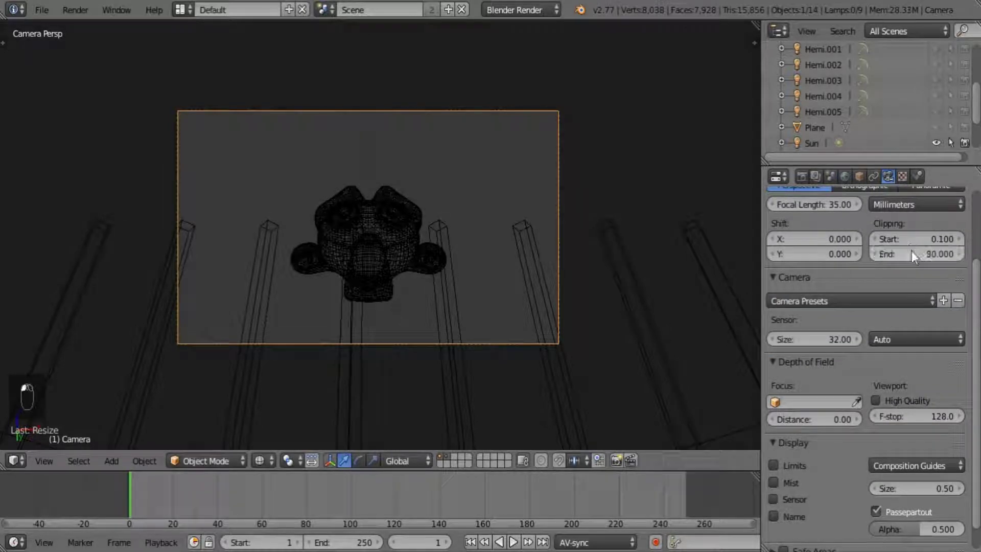
# Set the world's mist depth to 30.
pyautogui.click(845, 176)
pyautogui.scroll(-5, 845, 359)
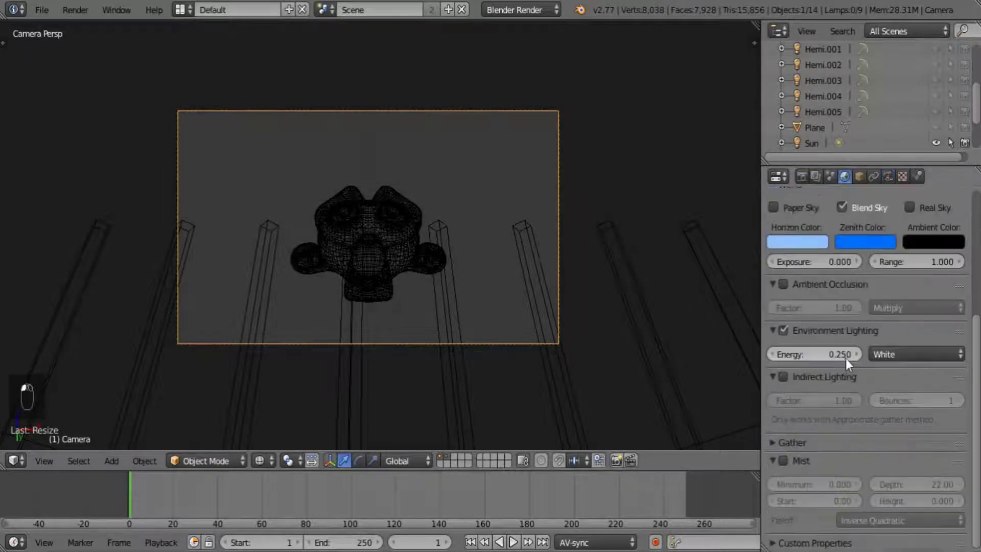
pyautogui.click(919, 486)
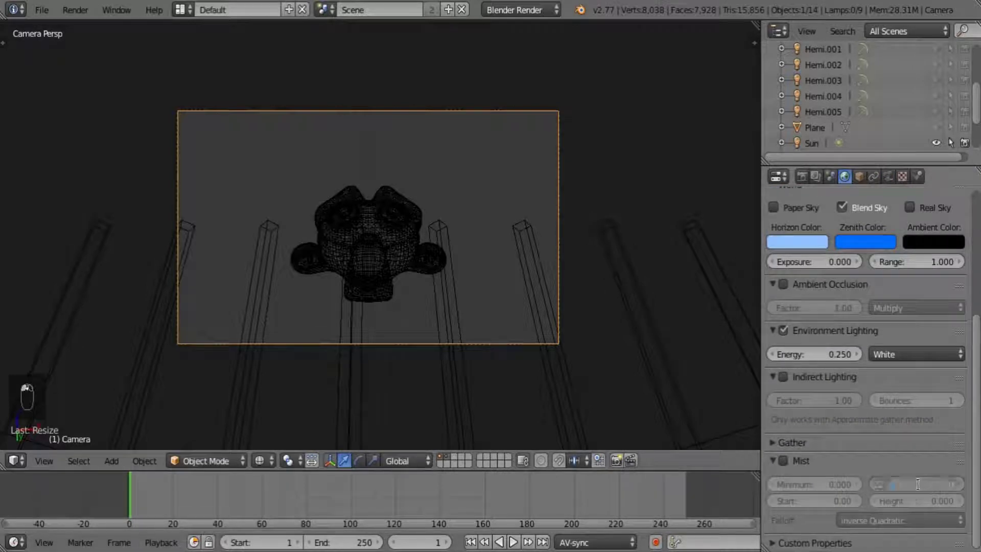
pyautogui.write('30')
pyautogui.press('Return')
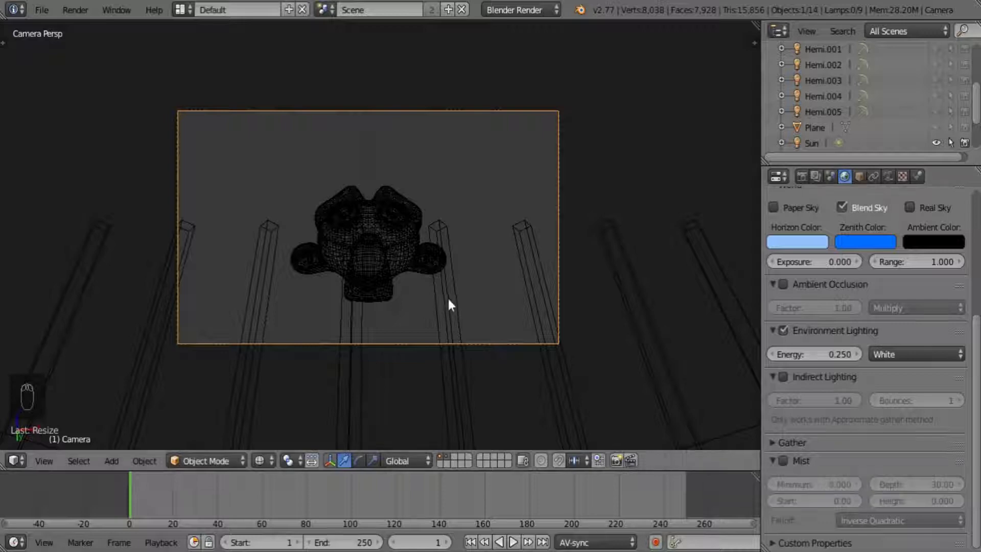
# Render the current frame, turn off Freestyle outlines and return to the 3D view.
pyautogui.press('F12')
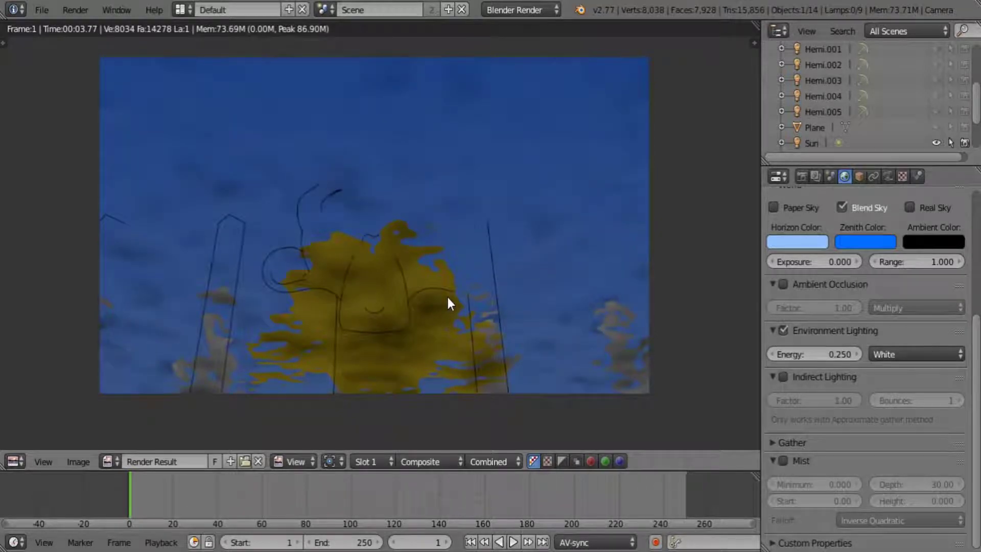
pyautogui.click(802, 176)
pyautogui.scroll(-5, 859, 332)
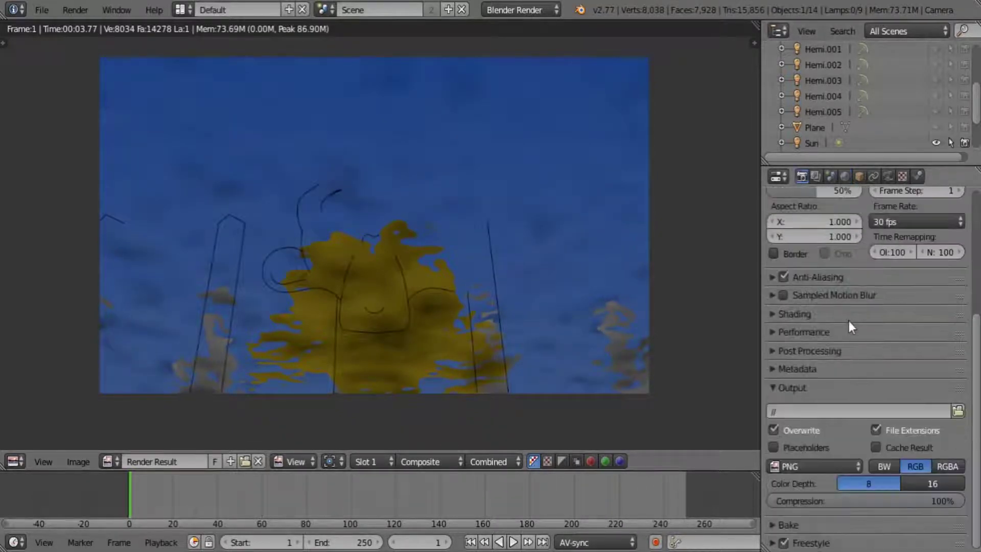
pyautogui.click(20, 461)
pyautogui.click(23, 448)
# Select the monkey head, reposition it slightly in the camera view and check its placement from outside the camera.
pyautogui.rightClick(388, 217)
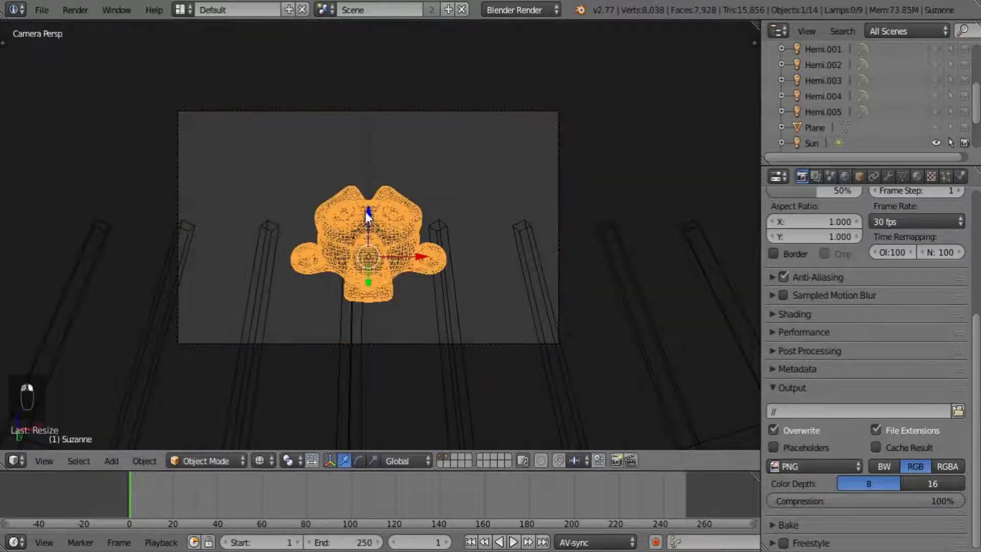
pyautogui.press('g')
pyautogui.click(388, 218)
pyautogui.moveTo(699, 144); pyautogui.dragTo(587, 199, button='middle')
pyautogui.scroll(-4, 586, 205)
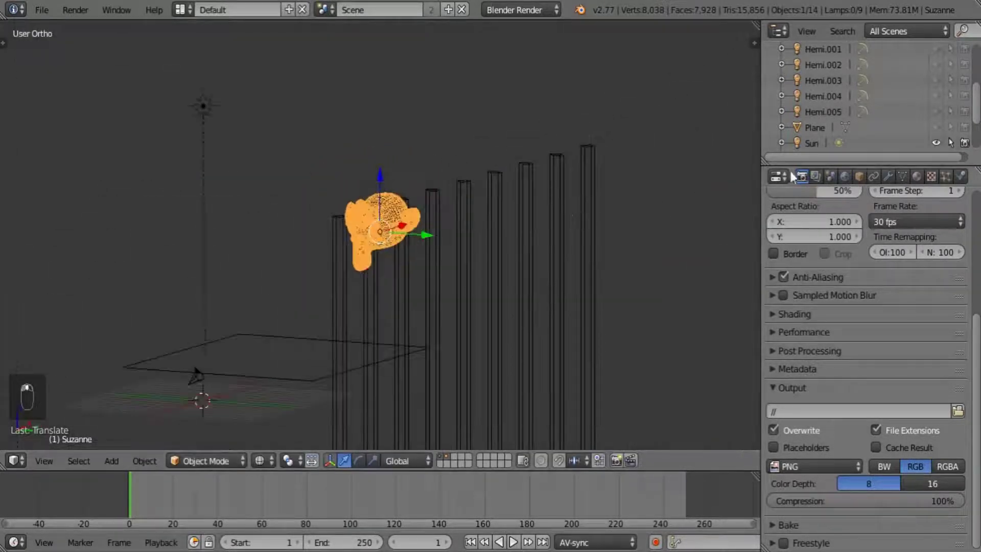
# Remove the existing render layers, including Background, and leave one new render layer named Scene.
pyautogui.click(815, 176)
pyautogui.click(958, 244)
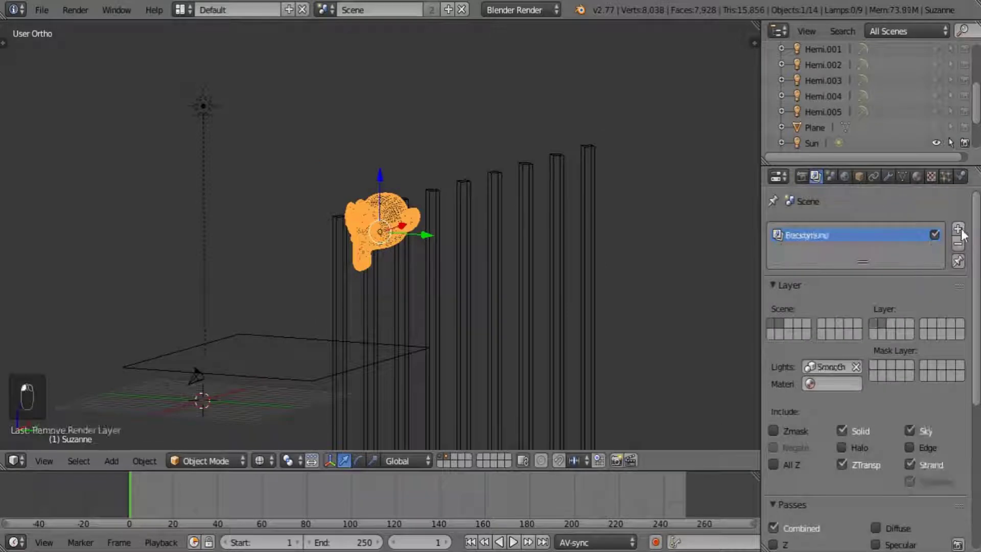
pyautogui.click(958, 228)
pyautogui.click(915, 235)
pyautogui.click(959, 244)
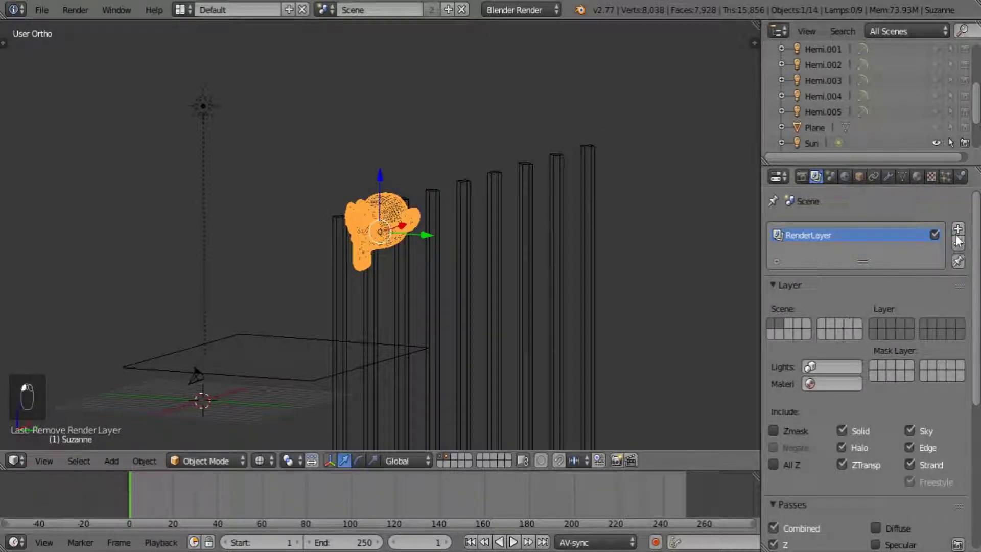
pyautogui.write('Scene')
pyautogui.press('Return')
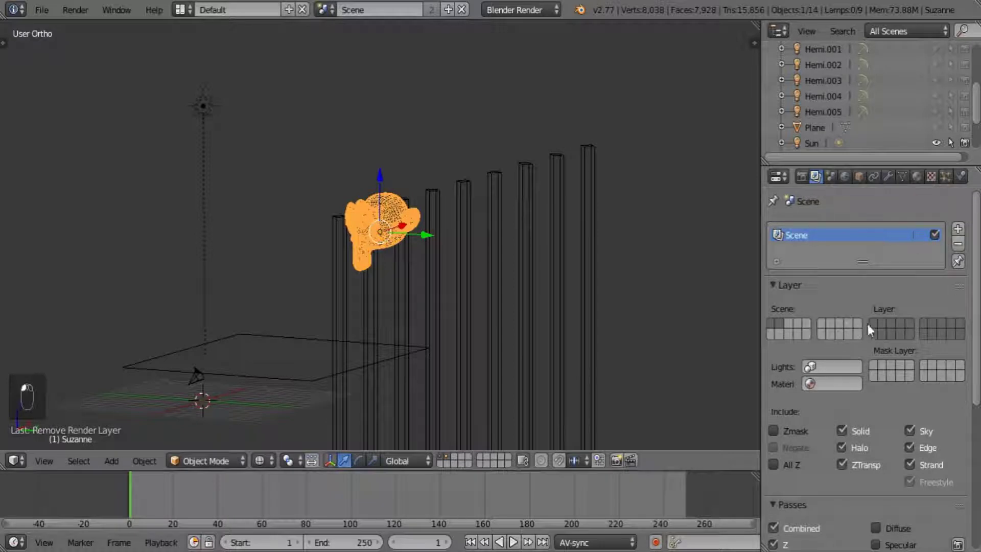
# Limit the Scene render layer to the first layer and move all visible objects except the camera to the first scene layer.
pyautogui.moveTo(504, 296); pyautogui.dragTo(511, 338, button='middle')
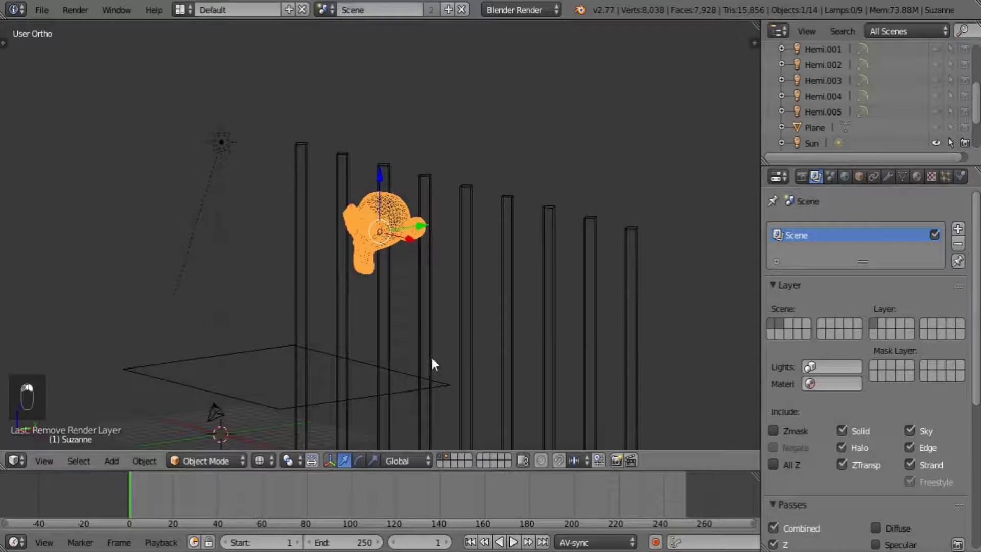
pyautogui.press('a')
pyautogui.press('a')
pyautogui.press('a')
pyautogui.keyDown('shift'); pyautogui.rightClick(212, 412); pyautogui.keyUp('shift')
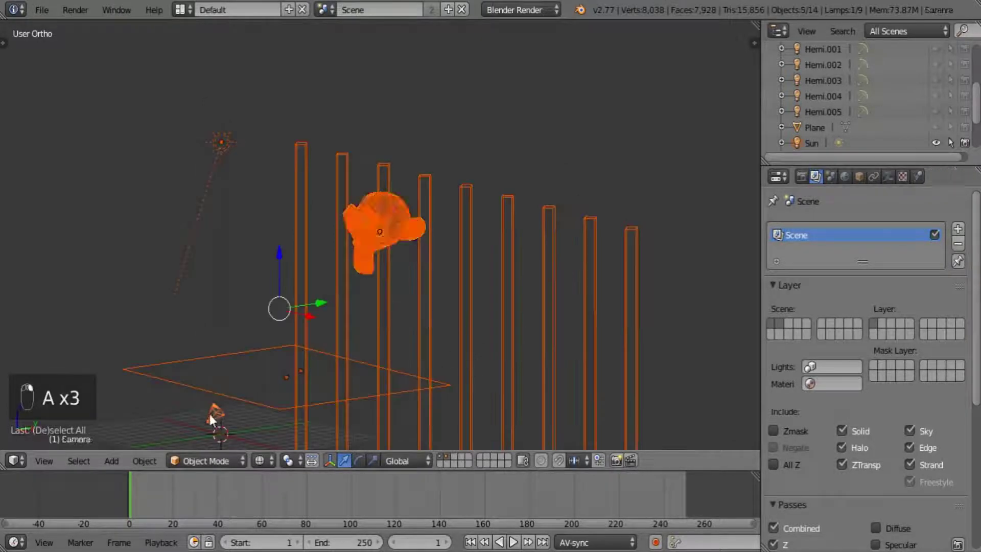
pyautogui.press('m')
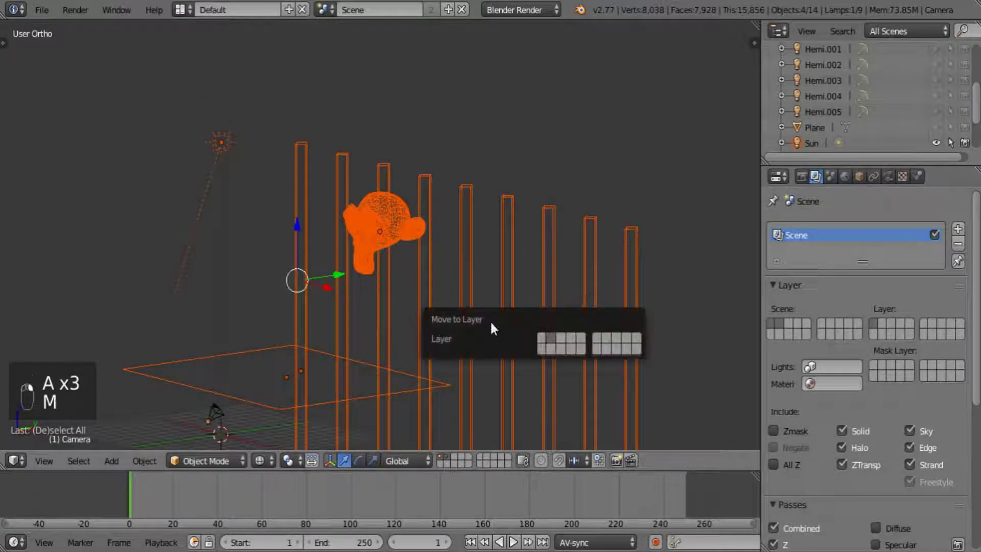
pyautogui.click(540, 336)
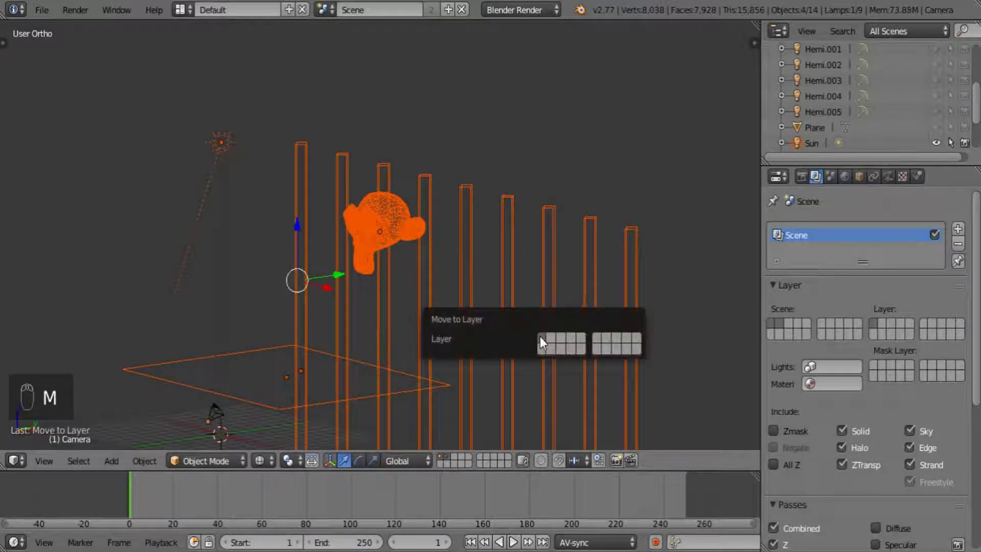
# Check the first and second scene layers separately and leave only the first one displayed.
pyautogui.click(445, 457)
pyautogui.press('Home')
pyautogui.click(439, 459)
pyautogui.click(445, 458)
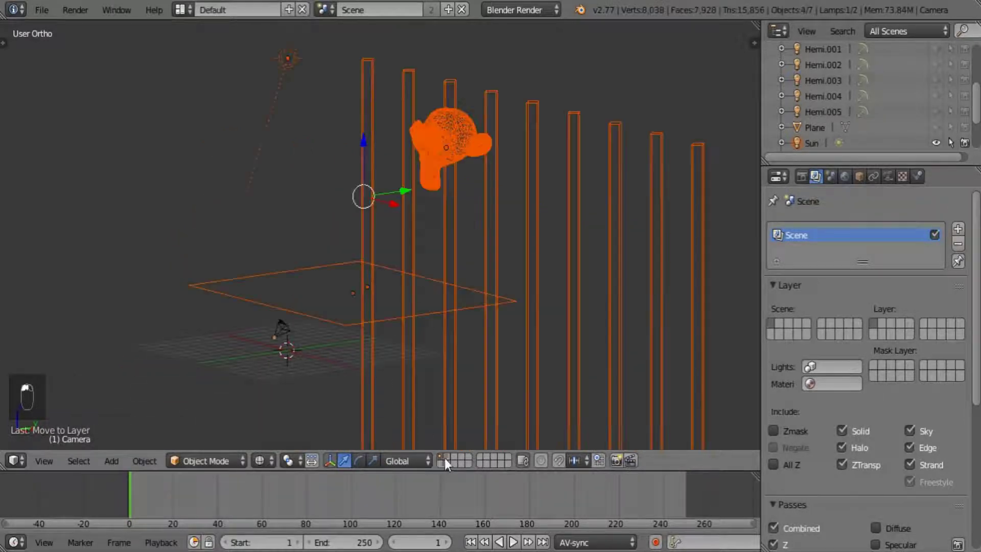
pyautogui.click(440, 458)
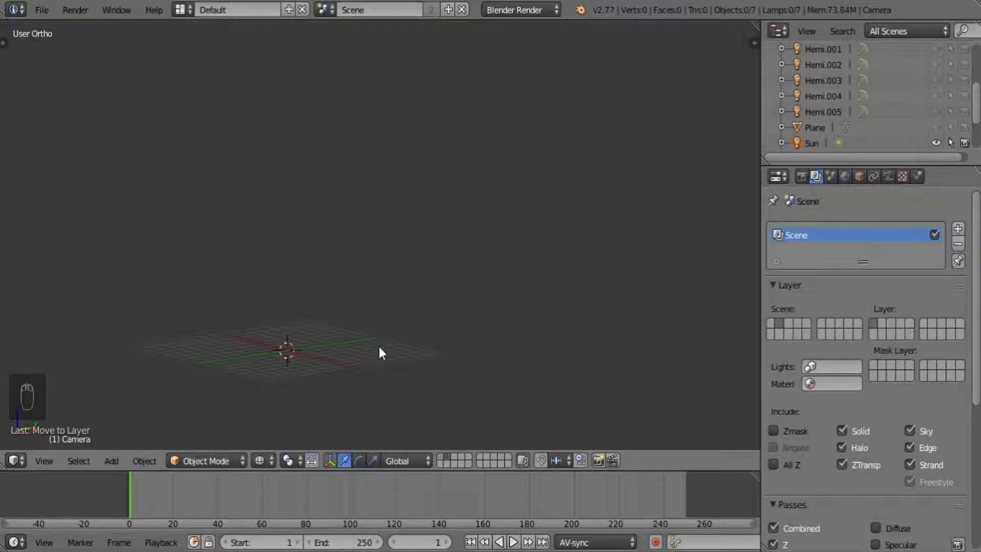
pyautogui.click(441, 457)
pyautogui.keyDown('shift'); pyautogui.moveTo(420, 354); pyautogui.dragTo(409, 317, button='middle'); pyautogui.keyUp('shift')
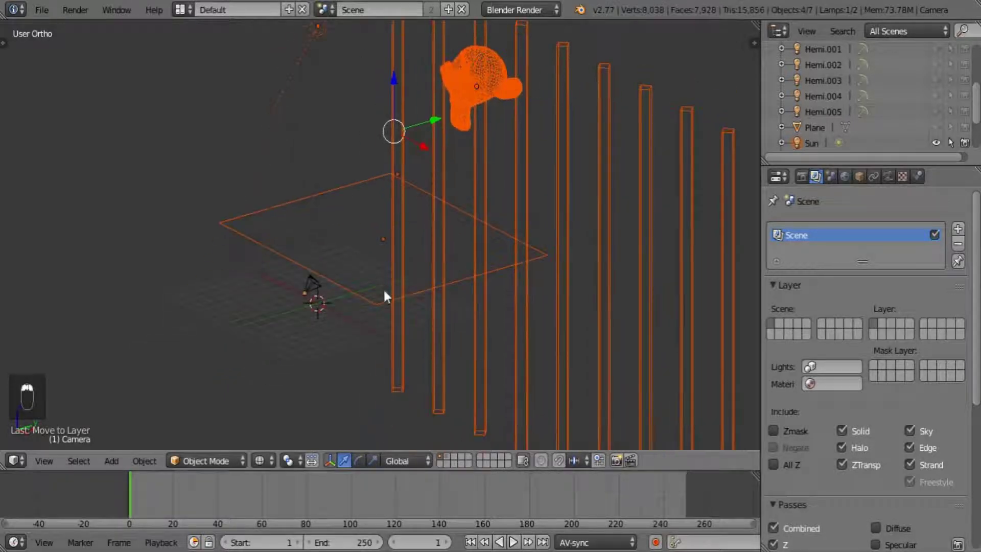
# In solid display, give the water surface's material a light blue diffuse color with HSV values 0.555, 0.340 and 0.906.
pyautogui.rightClick(382, 303)
pyautogui.scroll(4, 471, 316)
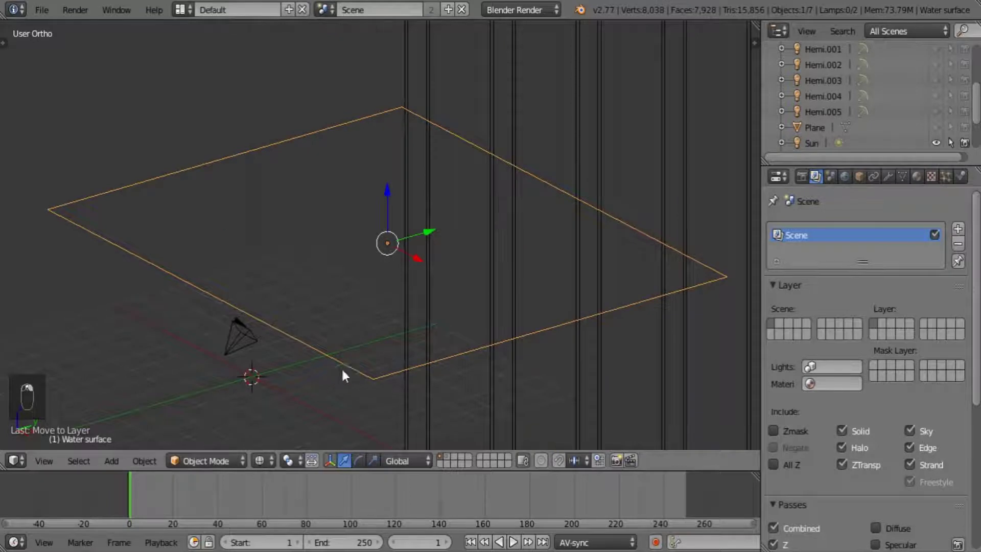
pyautogui.press('z')
pyautogui.moveTo(342, 375)
pyautogui.mouseDown(button='middle')
pyautogui.moveTo(416, 333)
pyautogui.moveTo(453, 344)
pyautogui.moveTo(363, 228)
pyautogui.mouseUp(button='middle')
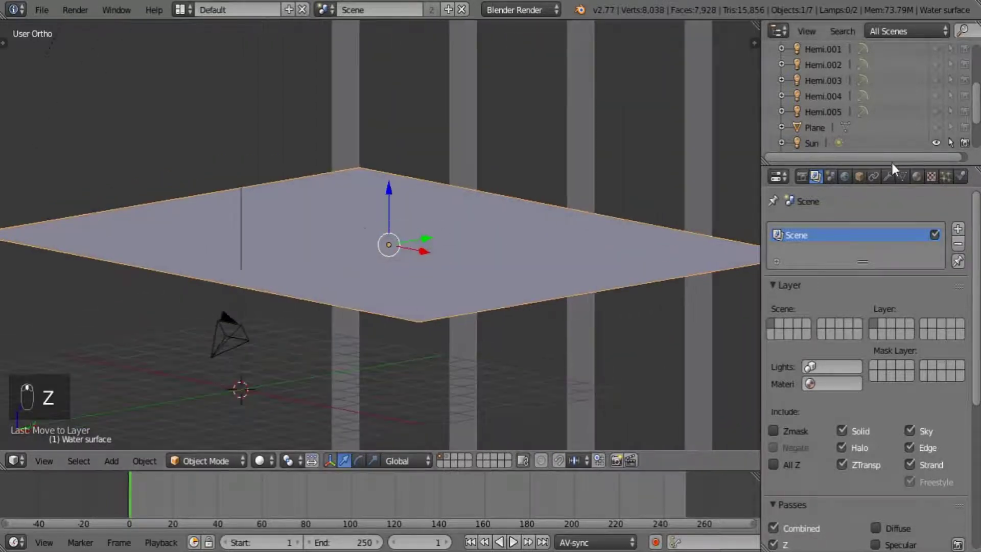
pyautogui.click(916, 177)
pyautogui.click(816, 336)
pyautogui.click(775, 192)
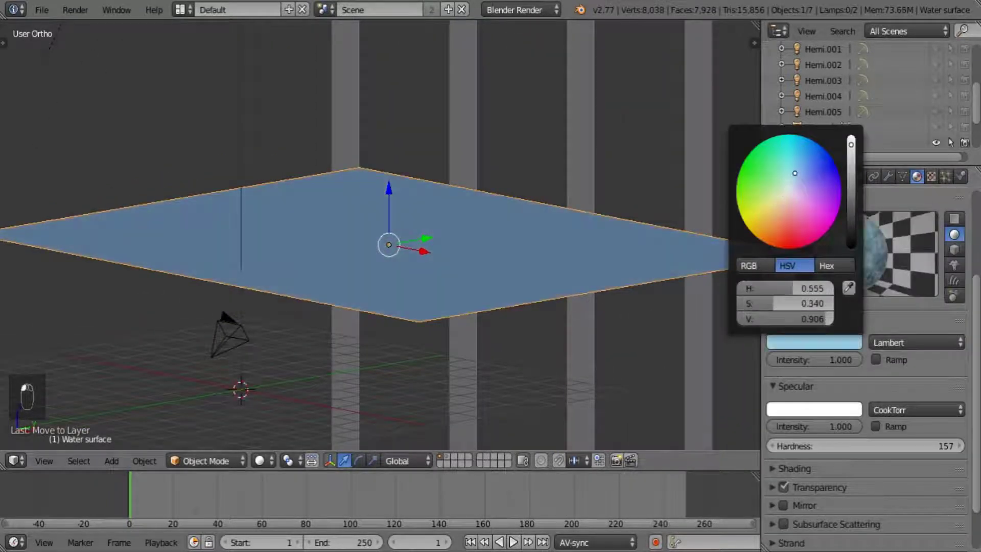
# Duplicate the water surface and move the copy slightly down along Z, to about Z 3.21.
pyautogui.moveTo(536, 259)
pyautogui.mouseDown(button='middle')
pyautogui.moveTo(558, 236)
pyautogui.moveTo(544, 255)
pyautogui.mouseUp(button='middle')
pyautogui.scroll(3, 558, 236)
pyautogui.hotkey('shift', 'd')
pyautogui.press('z')
pyautogui.click(555, 250)
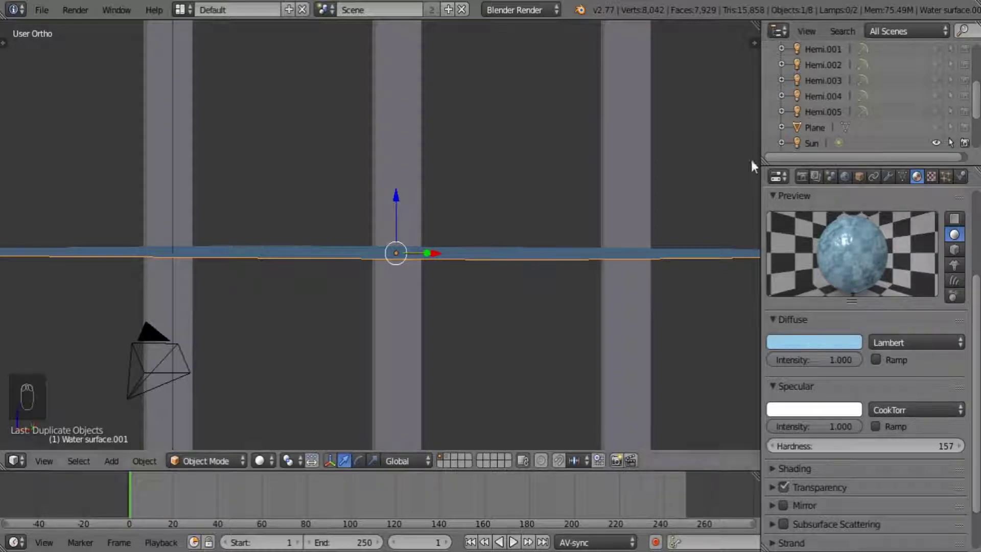
# Rename the duplicated water plane to Water Rays.
pyautogui.scroll(5, 885, 279)
pyautogui.click(842, 278)
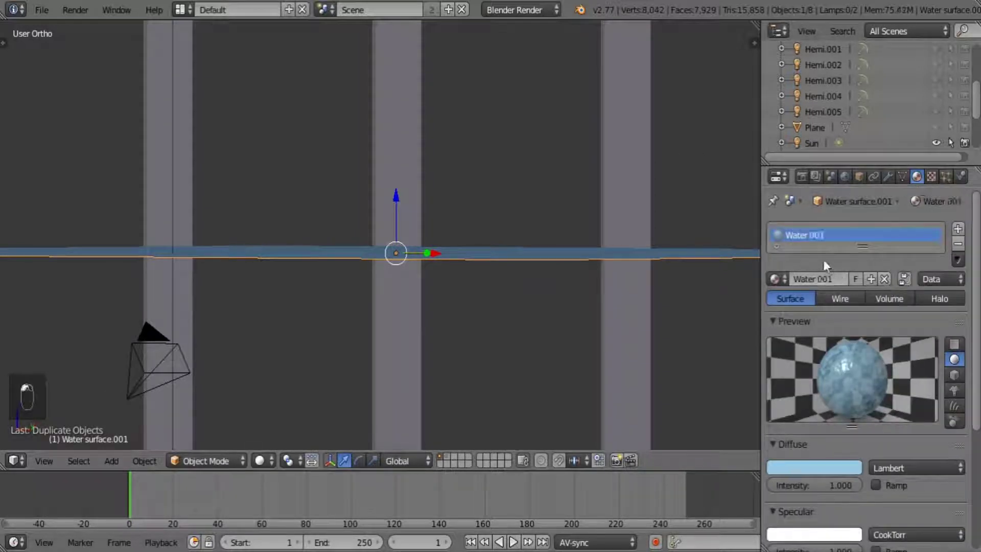
pyautogui.click(859, 176)
pyautogui.click(826, 230)
pyautogui.moveTo(817, 230); pyautogui.dragTo(931, 235)
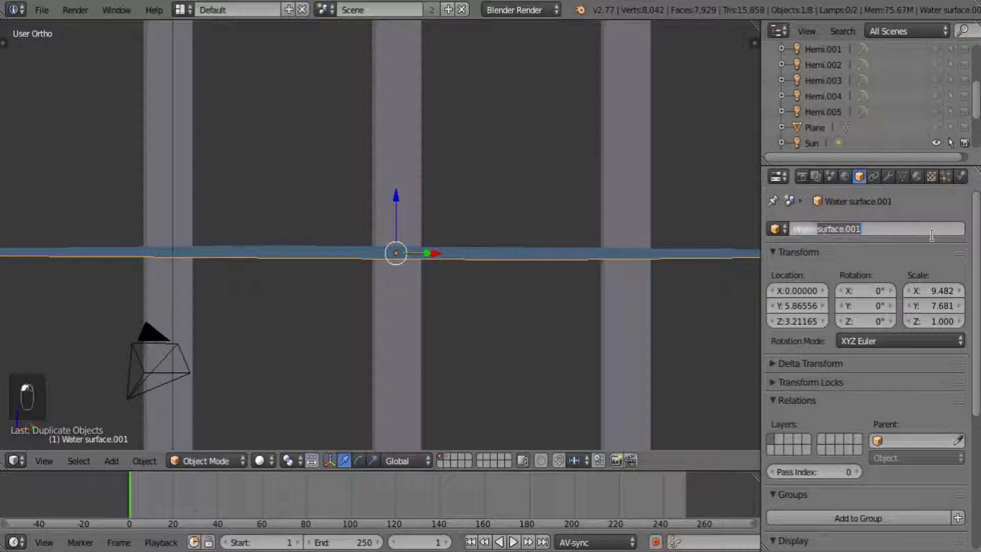
pyautogui.write('Rays')
pyautogui.press('Return')
# Rename the duplicated plane's material to Rays.
pyautogui.click(917, 177)
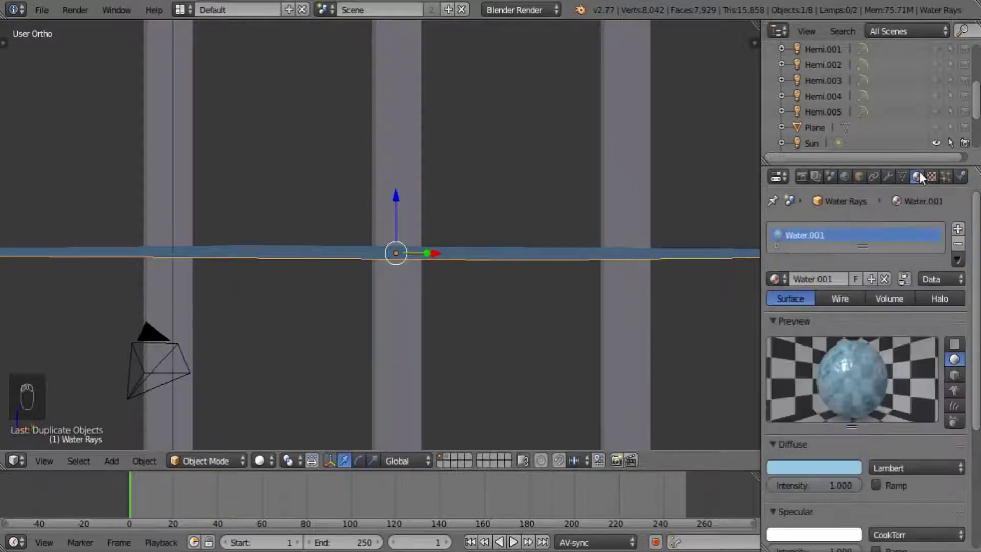
pyautogui.click(815, 279)
pyautogui.write('Rays')
pyautogui.press('Return')
# Disable transparency on the Rays material and turn off its shadow receiving, Cast, Cast Buffer Shadows and Cast Approximate options.
pyautogui.scroll(-8, 780, 419)
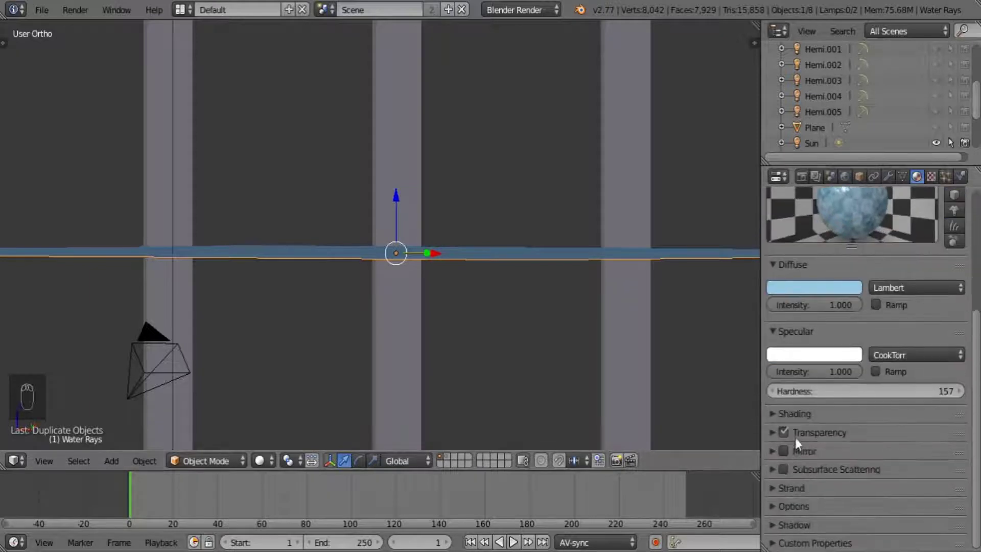
pyautogui.click(822, 524)
pyautogui.scroll(-2, 827, 513)
pyautogui.scroll(-3, 827, 515)
pyautogui.moveTo(775, 437); pyautogui.dragTo(775, 504)
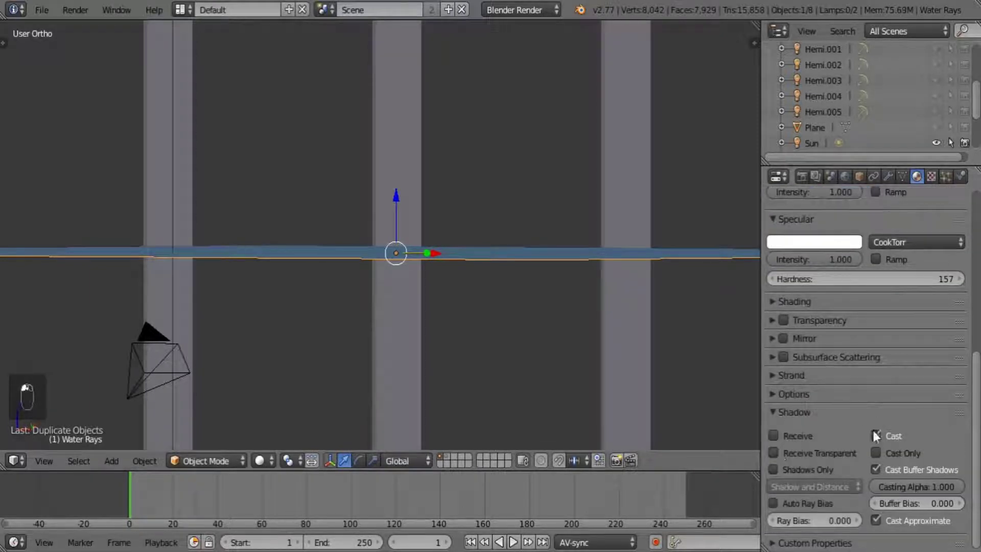
pyautogui.moveTo(876, 435); pyautogui.dragTo(876, 520)
# Make the Rays material shadeless.
pyautogui.click(786, 301)
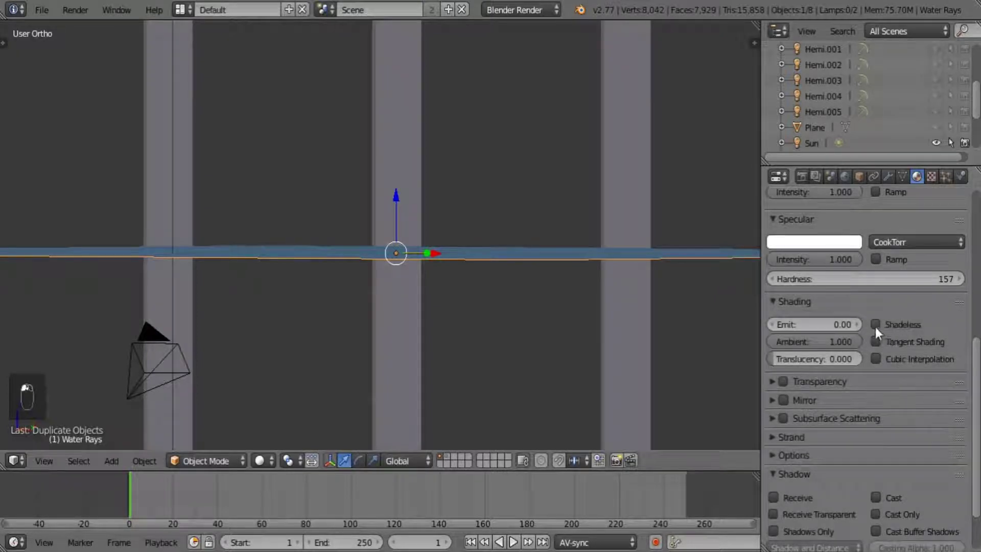
pyautogui.click(875, 326)
pyautogui.click(801, 304)
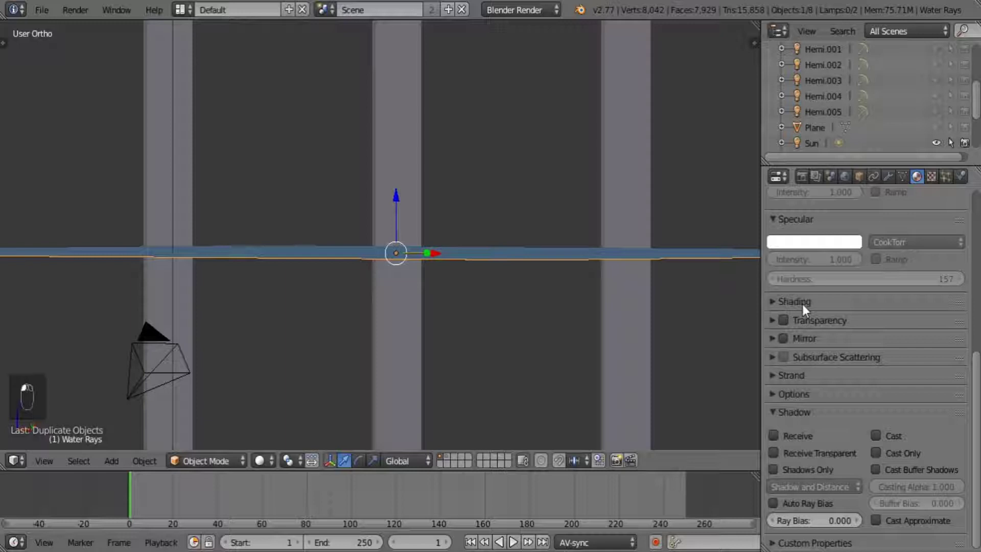
# Inspect the Water Rays plane from outside and through the camera, and review the Rays material's options.
pyautogui.scroll(-4, 550, 224)
pyautogui.moveTo(550, 219); pyautogui.dragTo(515, 280, button='middle')
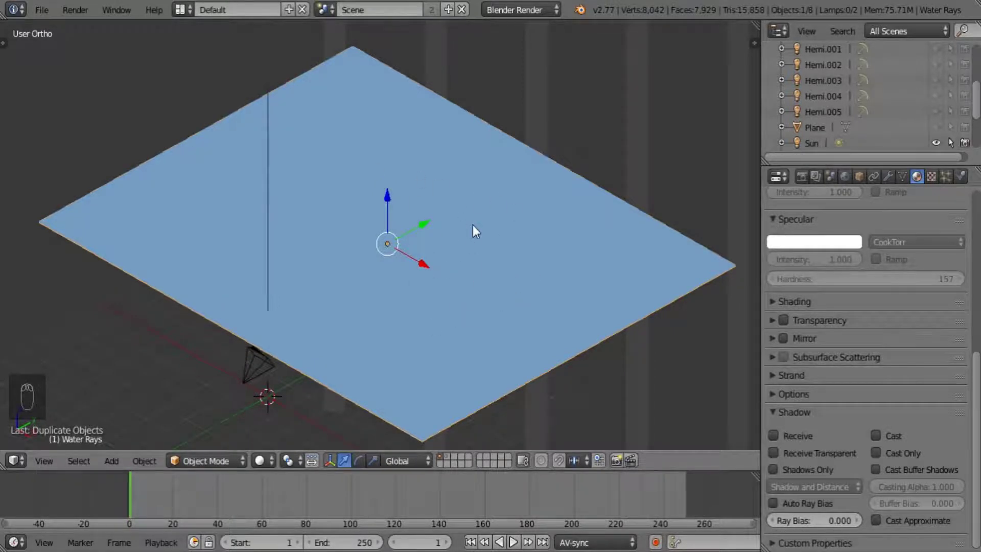
pyautogui.moveTo(433, 280); pyautogui.dragTo(440, 242, button='middle')
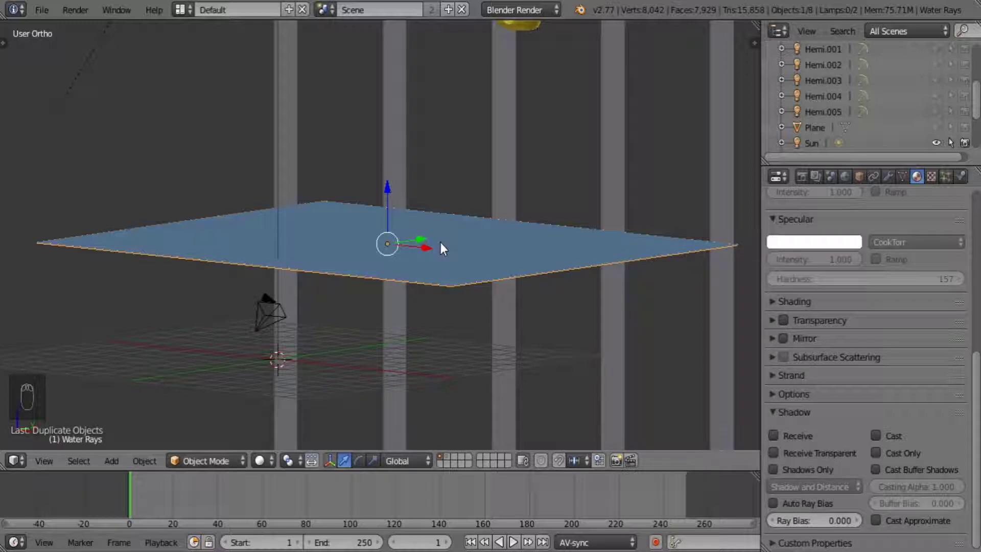
pyautogui.press('KP_0')
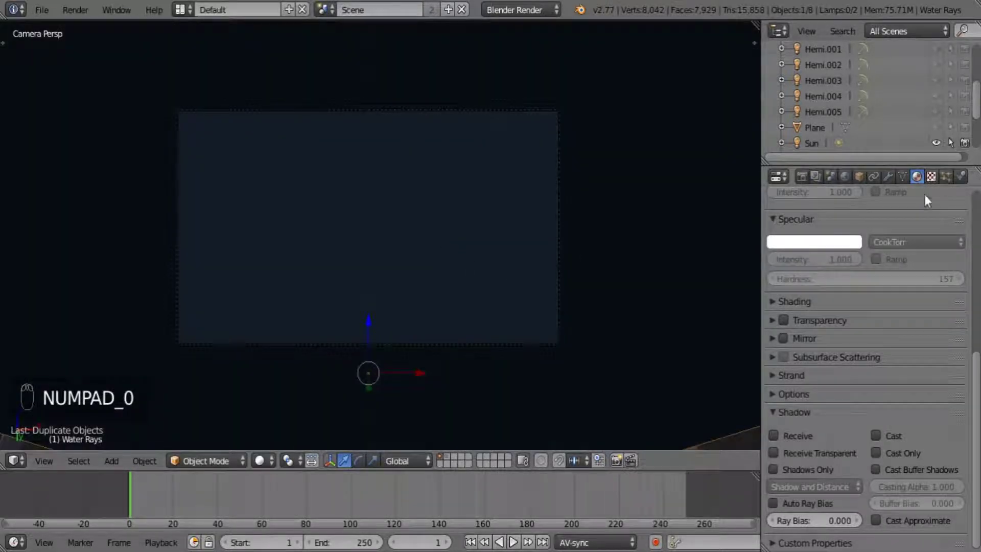
pyautogui.click(793, 401)
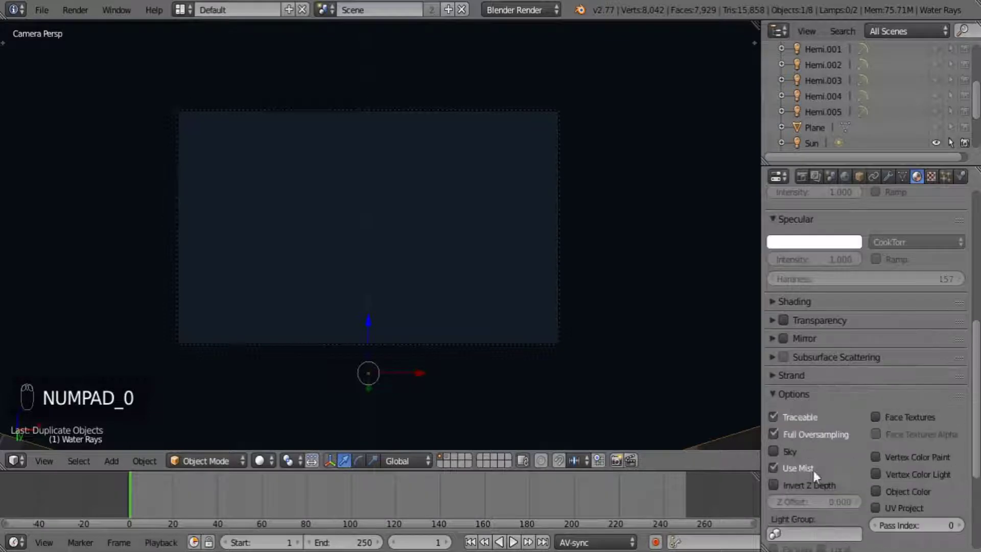
pyautogui.click(805, 393)
pyautogui.scroll(10, 834, 389)
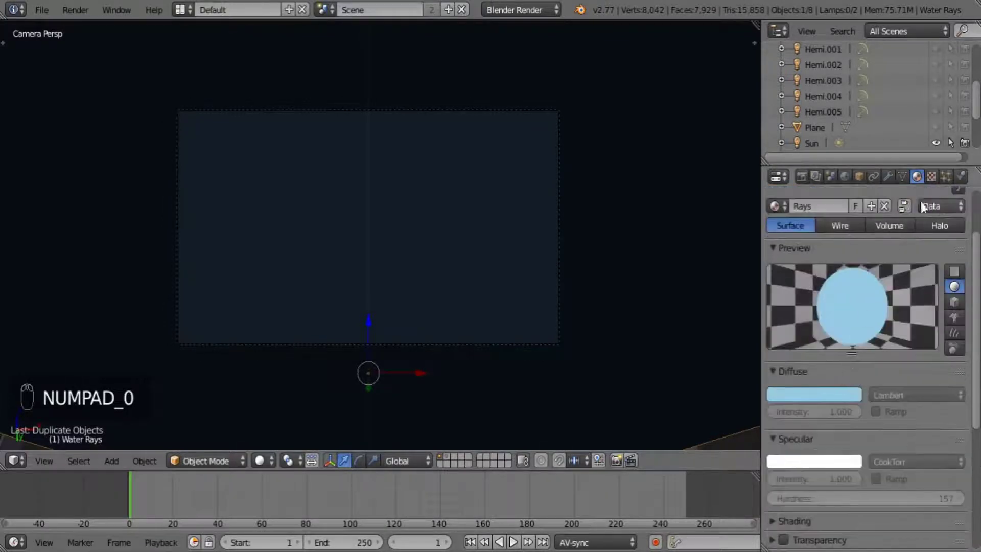
# Make the Rays material's clouds texture influence diffuse color and normal instead of alpha.
pyautogui.click(931, 176)
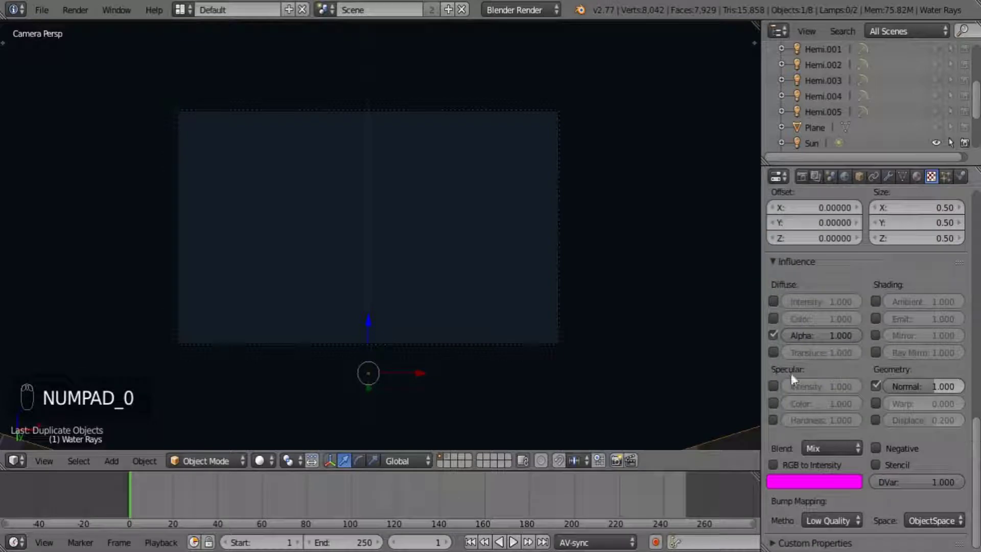
pyautogui.click(772, 335)
pyautogui.click(773, 318)
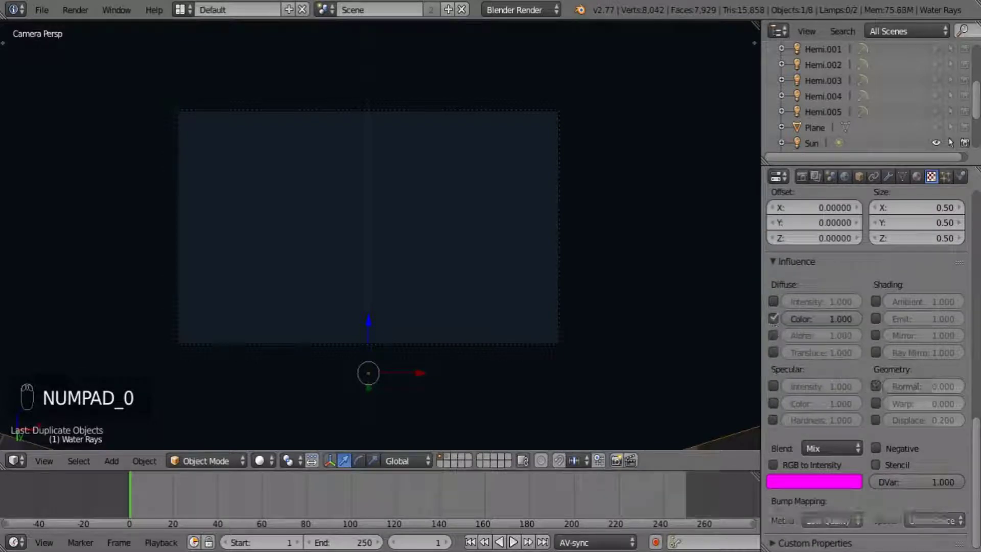
pyautogui.click(877, 386)
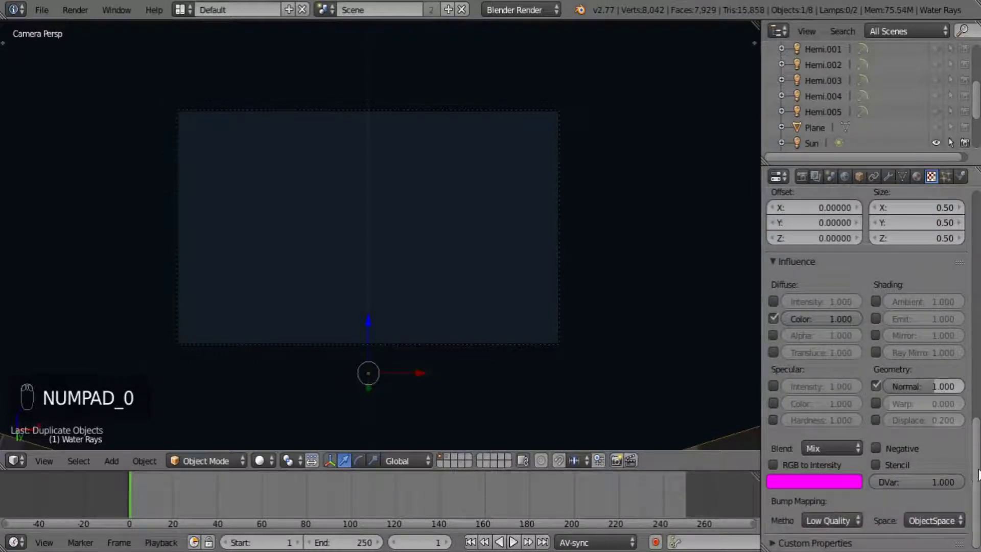
pyautogui.scroll(15, 930, 204)
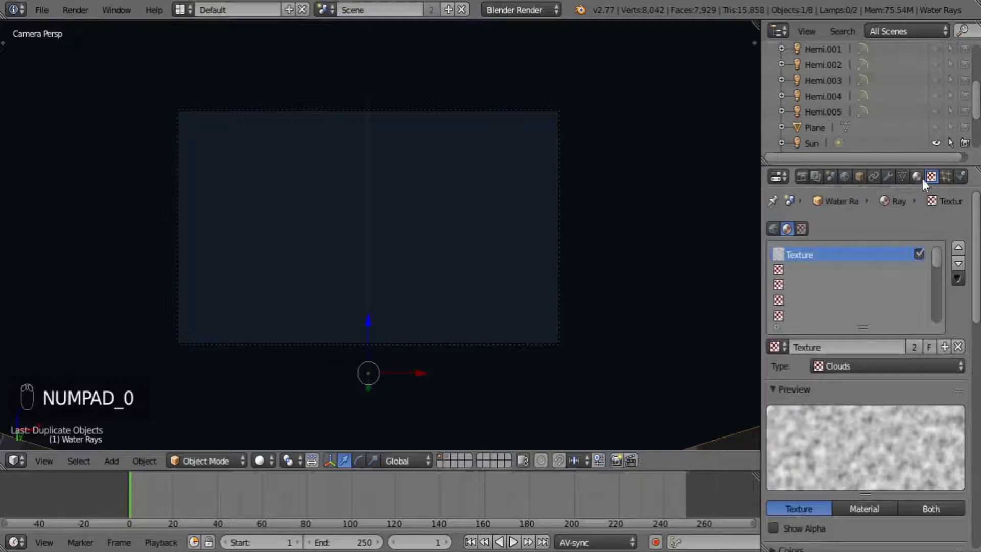
pyautogui.click(916, 176)
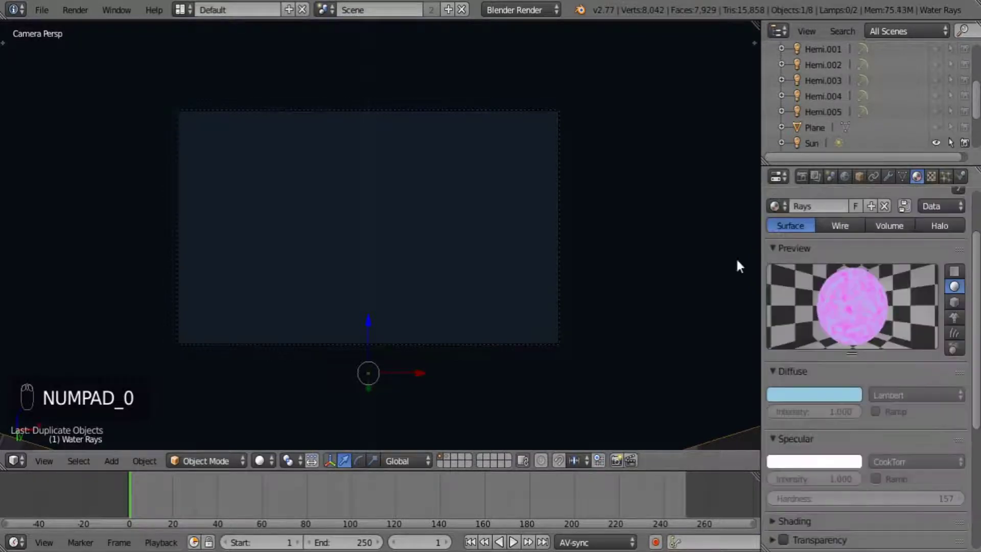
# Split the 3D view into two side-by-side views, showing the scene from outside the camera in the second one.
pyautogui.moveTo(749, 29); pyautogui.dragTo(514, 430)
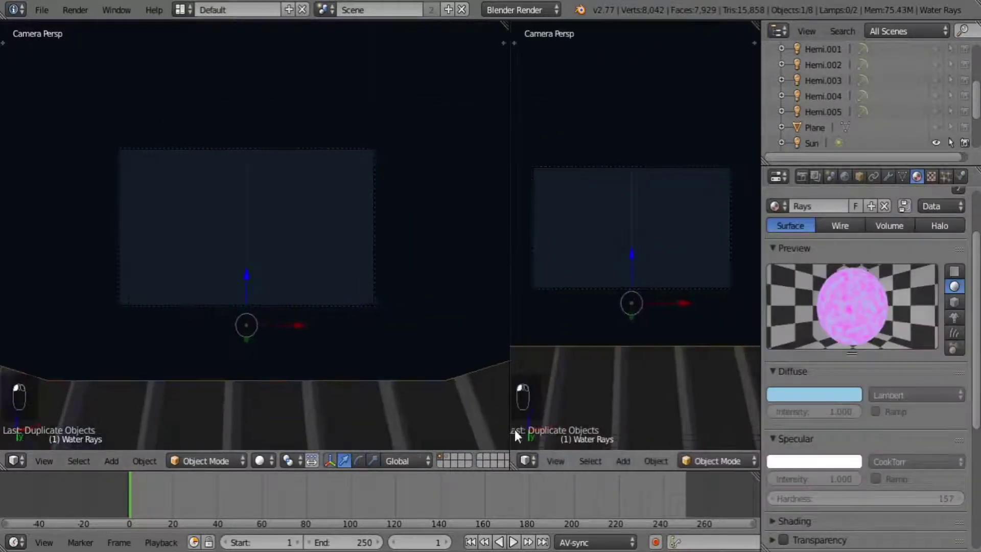
pyautogui.press('KP_0')
pyautogui.moveTo(638, 326); pyautogui.dragTo(595, 307, button='middle')
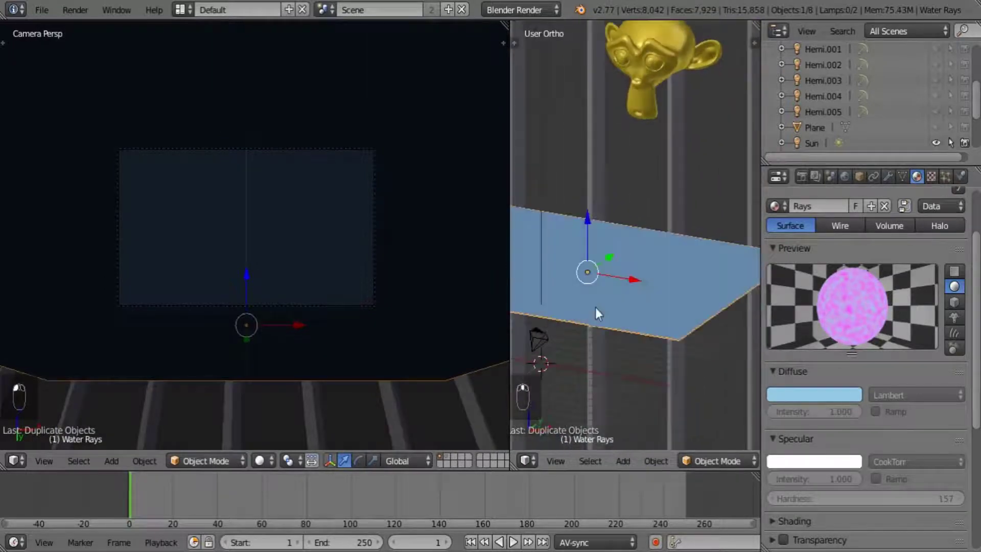
# Rename the Water surface material's clouds texture to Roughness.
pyautogui.rightClick(596, 308)
pyautogui.click(931, 177)
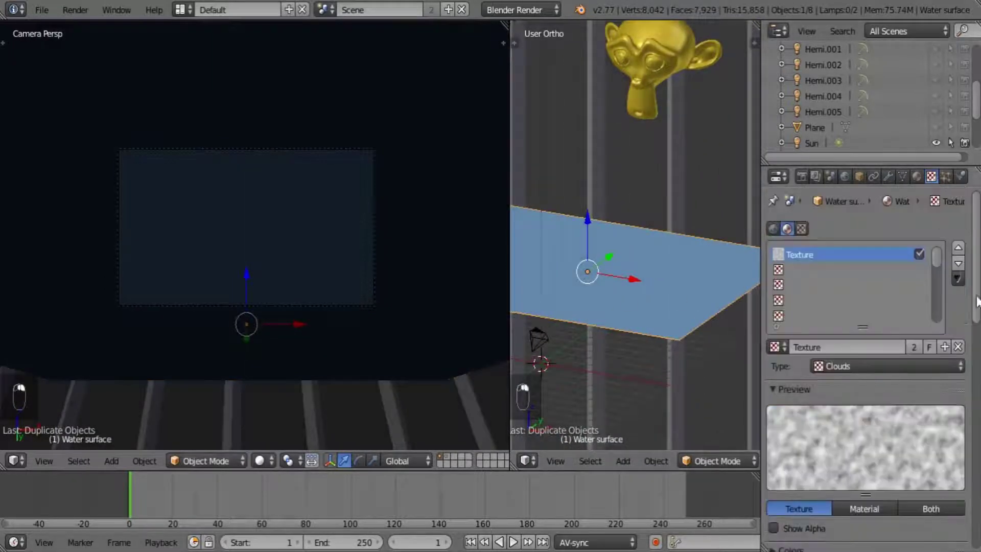
pyautogui.doubleClick(787, 254)
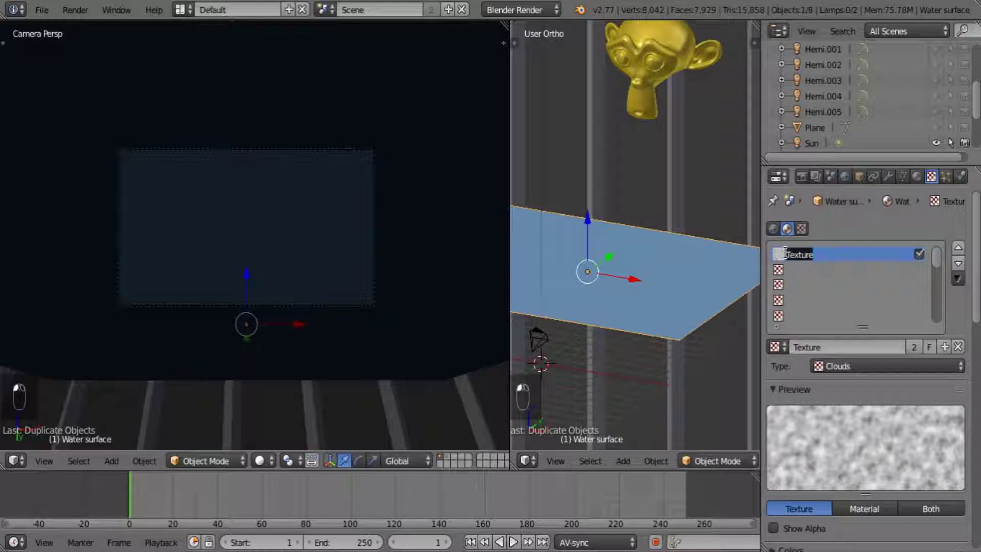
pyautogui.write('Roughness')
pyautogui.press('Return')
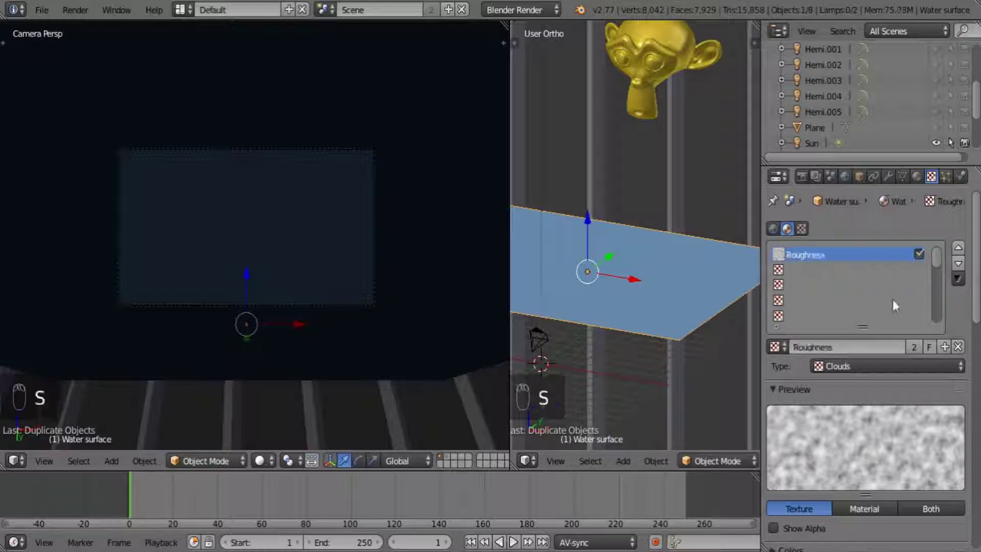
# Add an empty to the scene with nothing else selected and insert a Location keyframe for it at frame 1.
pyautogui.scroll(-4, 608, 293)
pyautogui.keyDown('shift'); pyautogui.moveTo(609, 293); pyautogui.dragTo(689, 265, button='middle'); pyautogui.keyUp('shift')
pyautogui.press('a')
pyautogui.hotkey('shift', 'a')
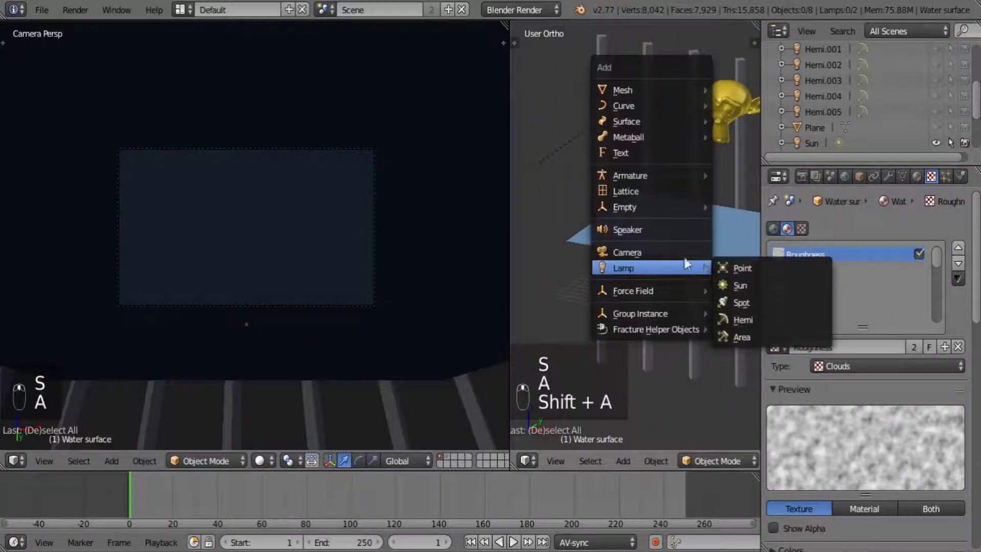
pyautogui.moveTo(708, 208)
pyautogui.click(751, 207)
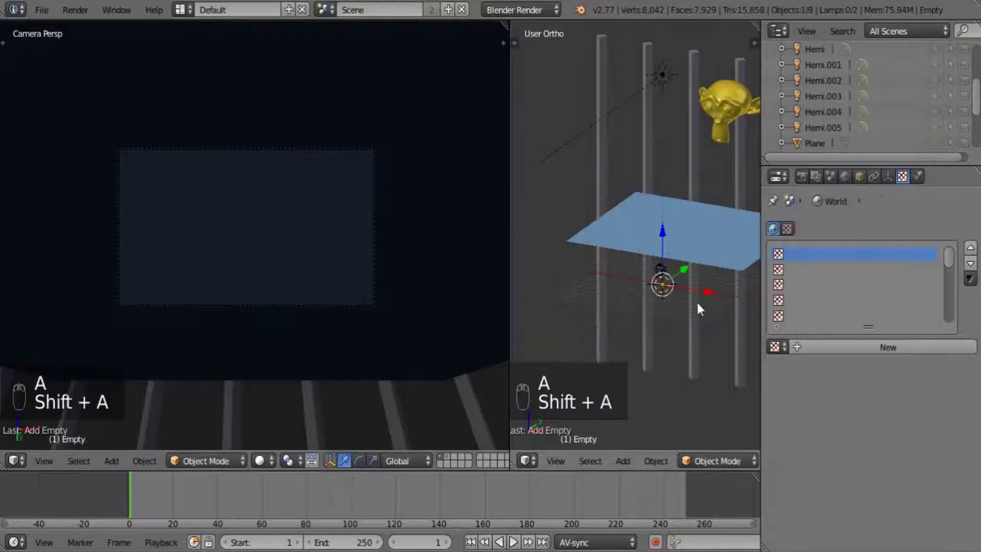
pyautogui.press('i')
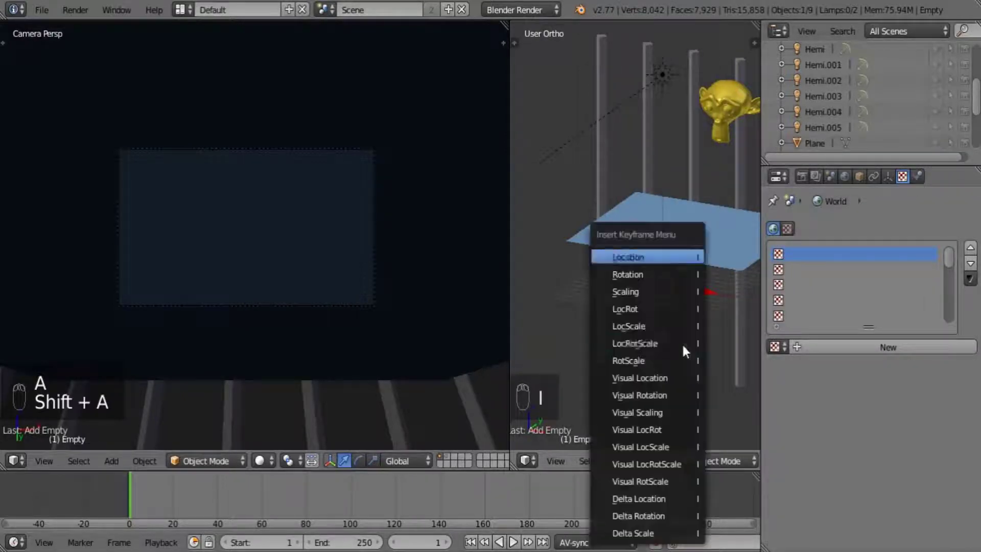
pyautogui.click(668, 259)
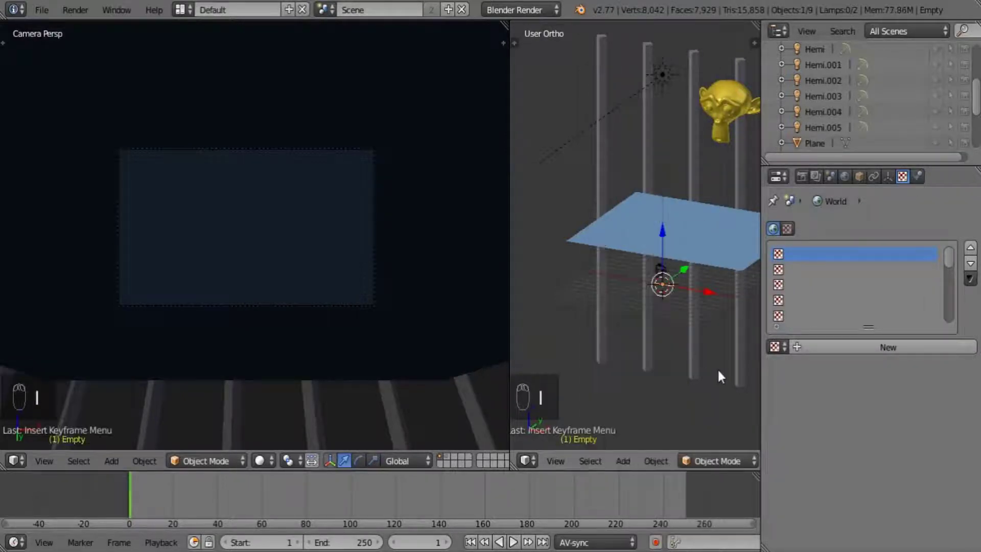
# At frame 249, move the empty far along X and slightly down along Z, and insert a second Location keyframe.
pyautogui.moveTo(720, 376); pyautogui.dragTo(679, 398, button='middle')
pyautogui.moveTo(296, 489); pyautogui.dragTo(684, 504)
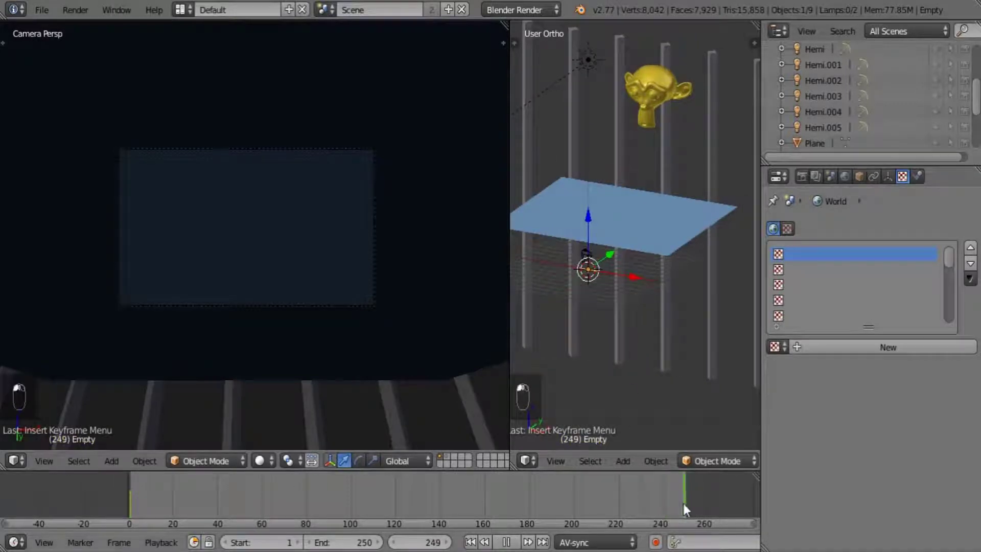
pyautogui.moveTo(636, 278); pyautogui.dragTo(529, 310)
pyautogui.keyDown('shift'); pyautogui.moveTo(631, 336); pyautogui.dragTo(546, 326, button='middle'); pyautogui.keyUp('shift')
pyautogui.moveTo(648, 229); pyautogui.dragTo(652, 256)
pyautogui.moveTo(653, 256)
pyautogui.mouseDown(button='middle')
pyautogui.moveTo(662, 265)
pyautogui.moveTo(650, 266)
pyautogui.mouseUp(button='middle')
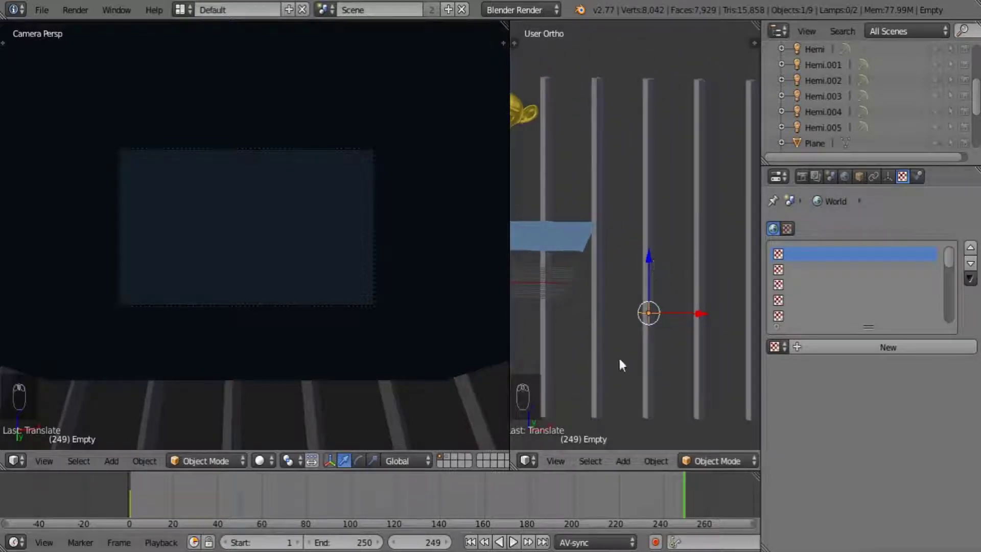
pyautogui.press('i')
pyautogui.click(605, 242)
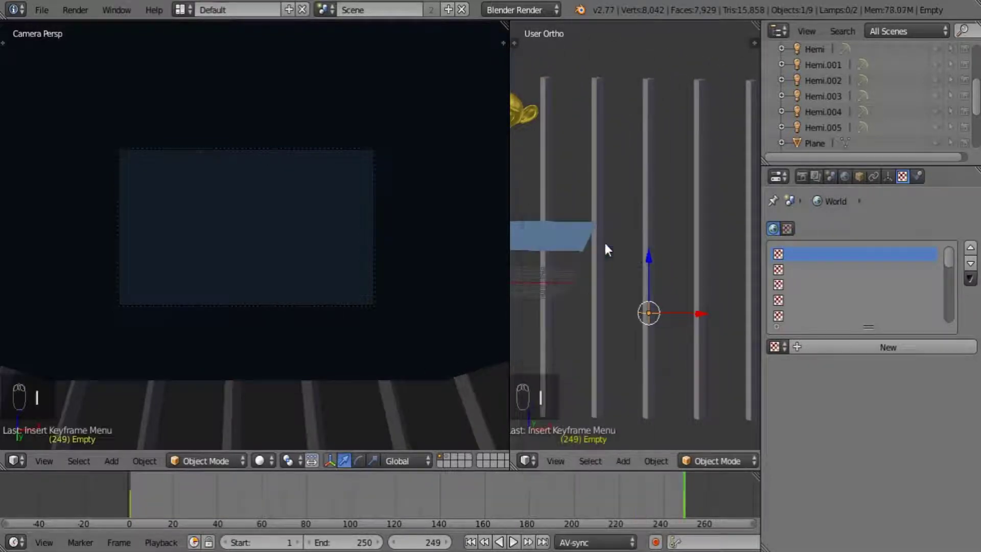
# Set the empty's location curves to Linear Extrapolation in the Graph Editor, then restore the 3D view.
pyautogui.click(20, 463)
pyautogui.click(63, 396)
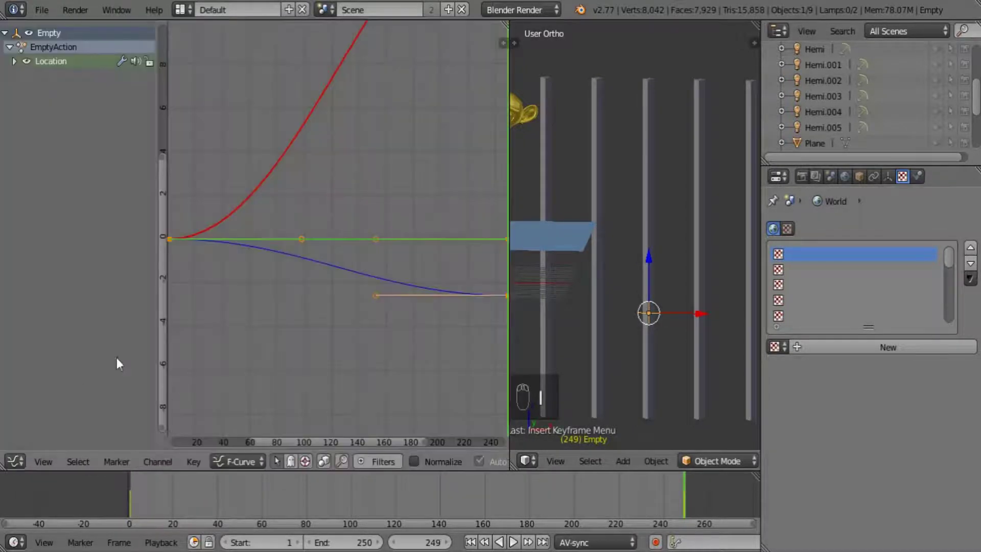
pyautogui.click(157, 461)
pyautogui.moveTo(232, 313)
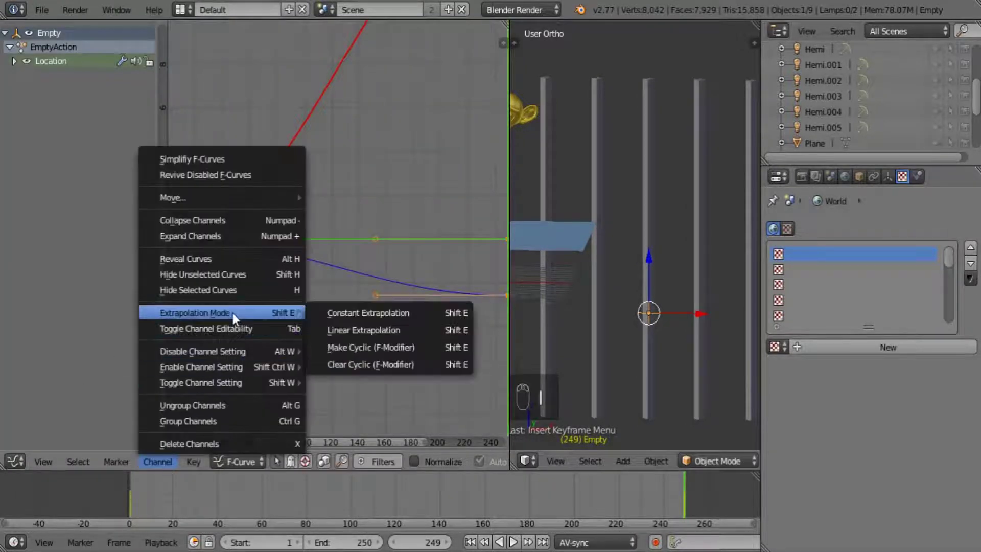
pyautogui.click(366, 332)
pyautogui.click(20, 461)
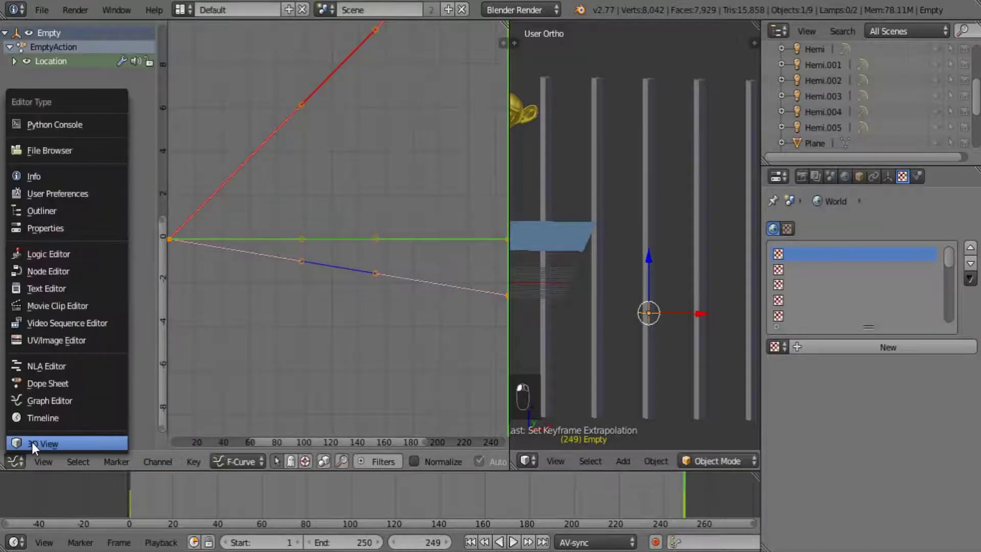
pyautogui.click(32, 443)
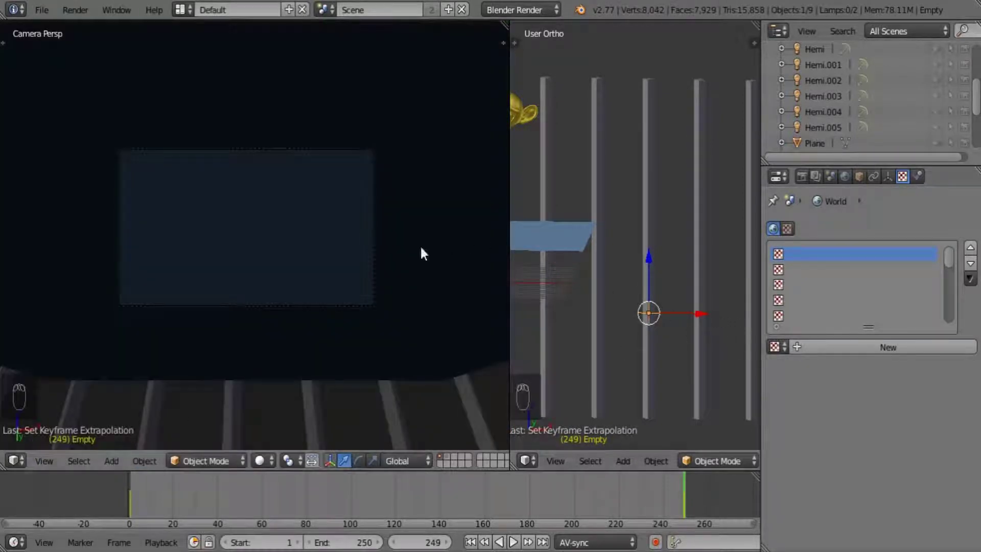
# Play back the animation to check the empty's motion, and stop it.
pyautogui.click(16, 461)
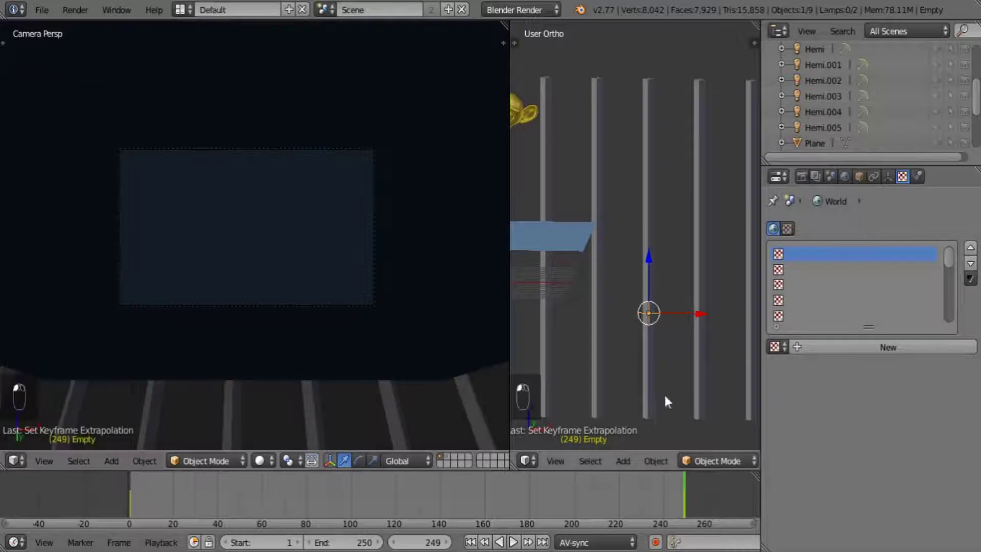
pyautogui.click(513, 543)
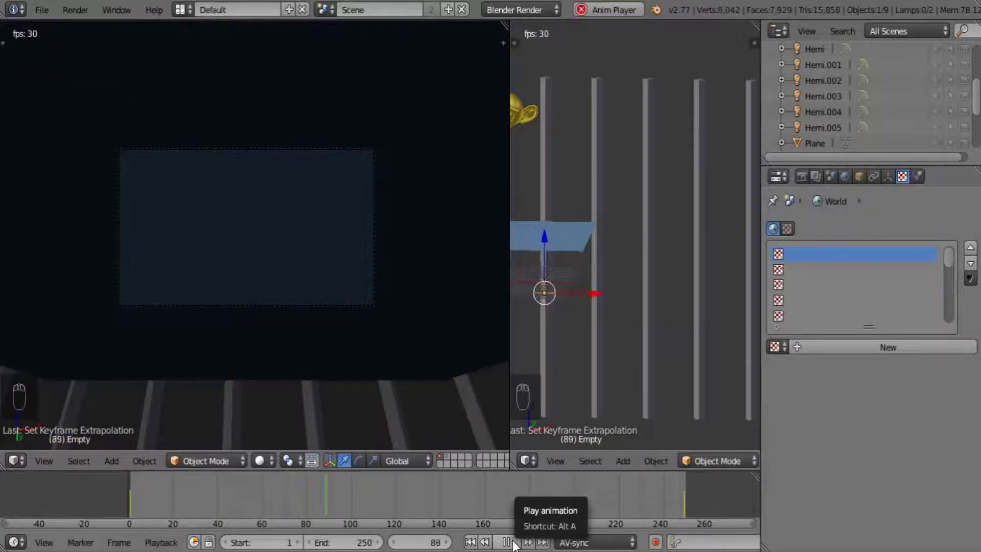
pyautogui.click(513, 544)
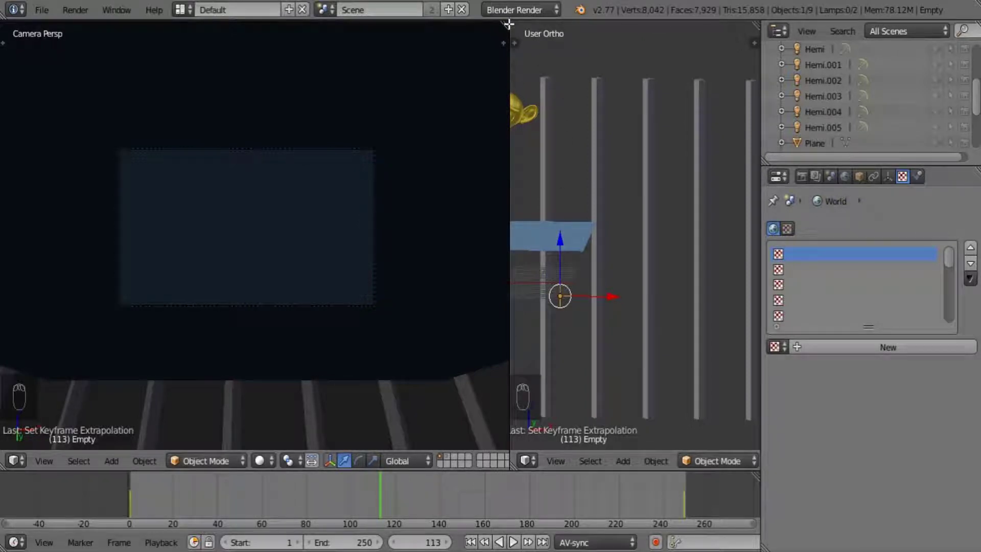
# Check the Water surface texture's mapping options and rename the animated empty to "Empty - River".
pyautogui.rightClick(571, 224)
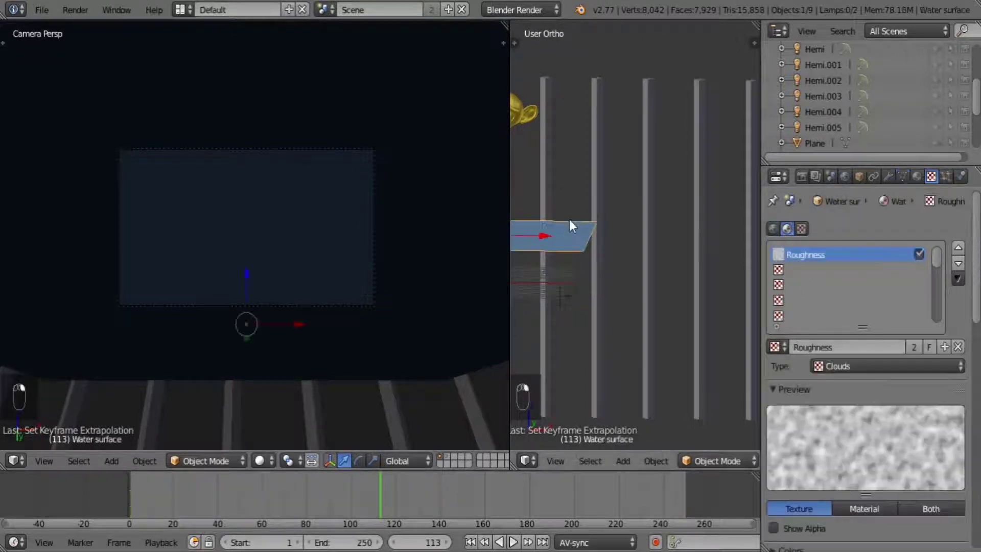
pyautogui.scroll(-10, 960, 397)
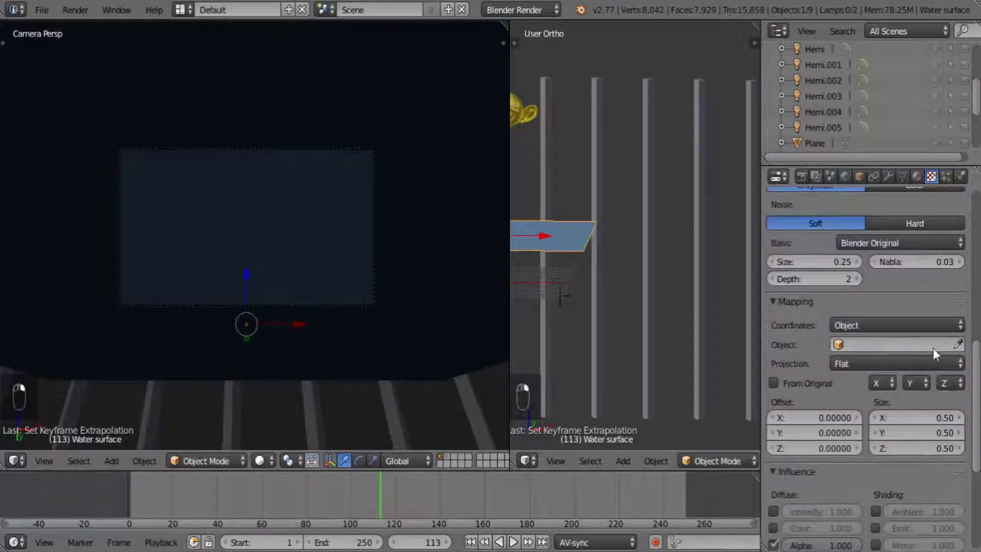
pyautogui.rightClick(559, 294)
pyautogui.click(859, 176)
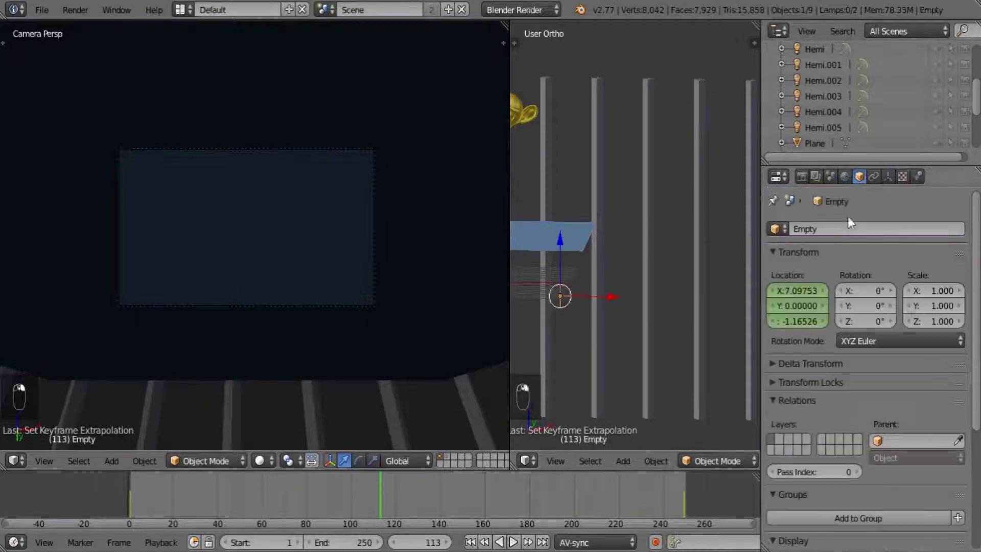
pyautogui.click(841, 225)
pyautogui.write('- River')
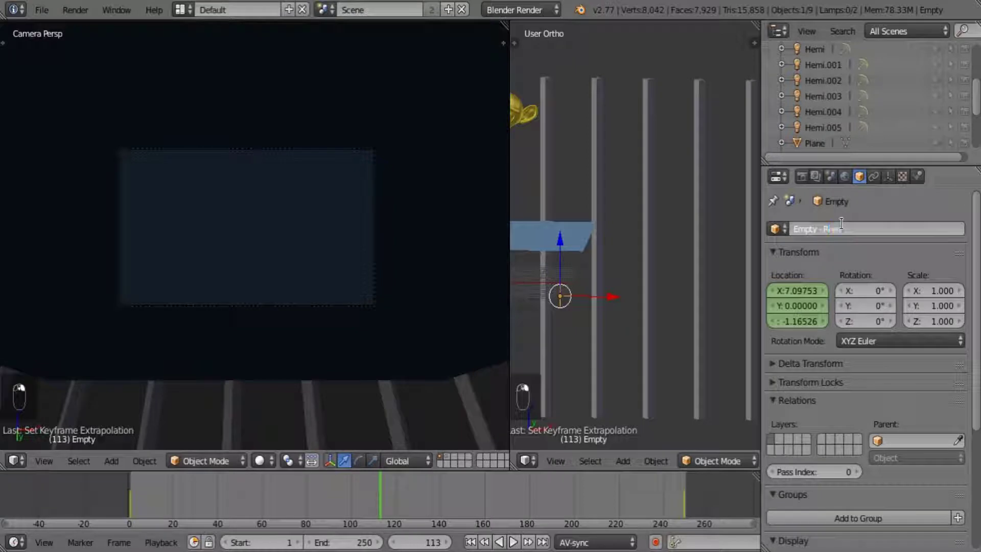
pyautogui.press('Return')
# Set the Water surface texture's mapping object to Empty - River.
pyautogui.rightClick(559, 248)
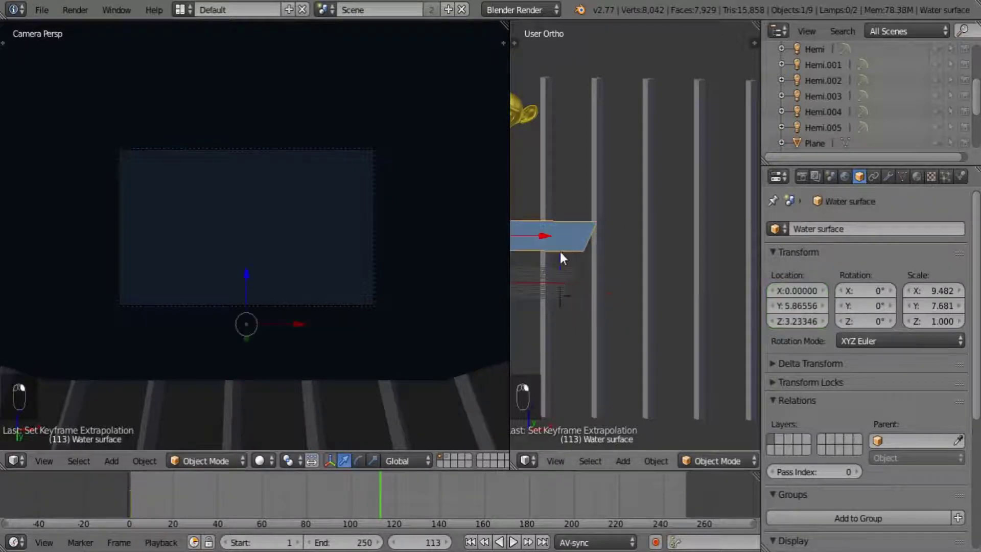
pyautogui.click(919, 176)
pyautogui.click(929, 178)
pyautogui.click(927, 343)
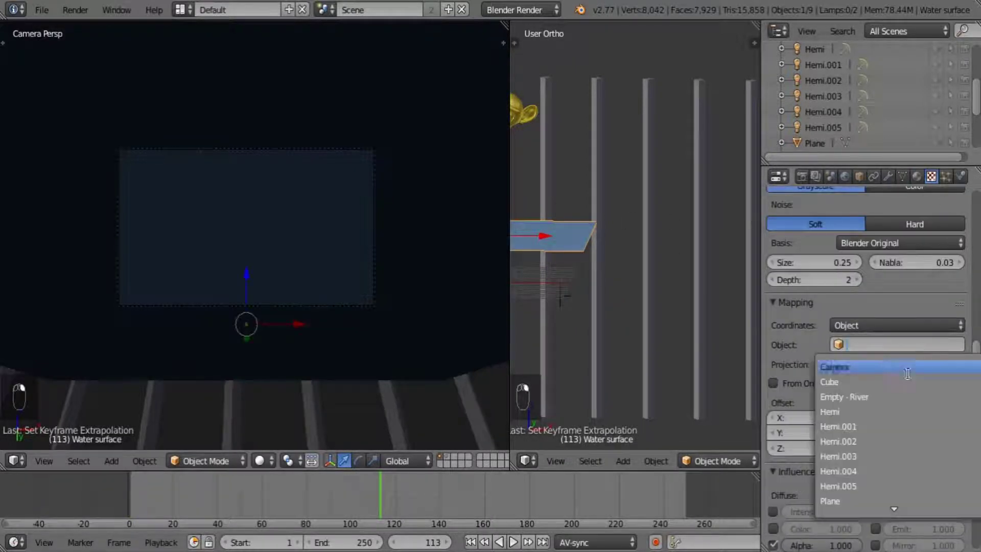
pyautogui.click(859, 397)
# Set the Water Rays plane's Roughness texture to use Empty - River as its mapping object.
pyautogui.moveTo(590, 244); pyautogui.dragTo(564, 228, button='middle')
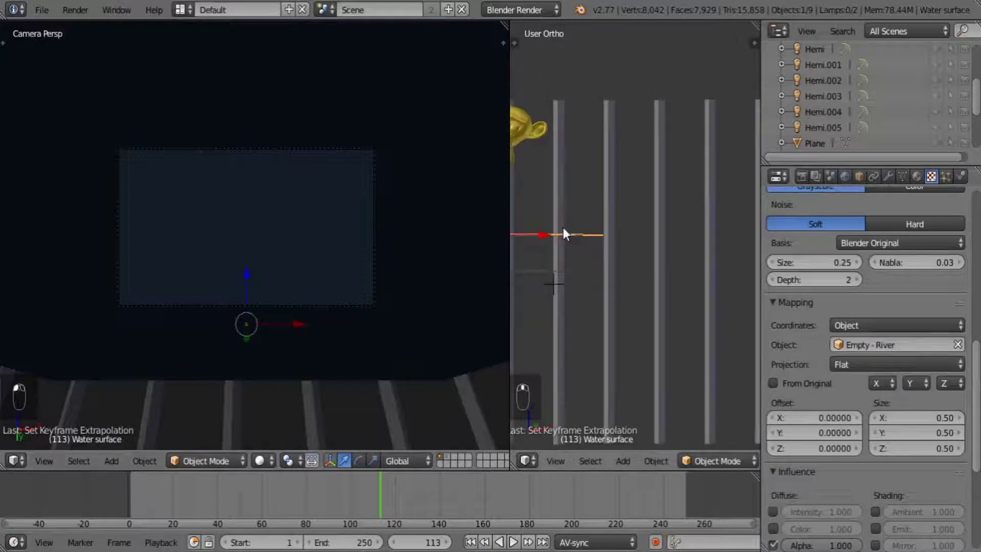
pyautogui.rightClick(572, 238)
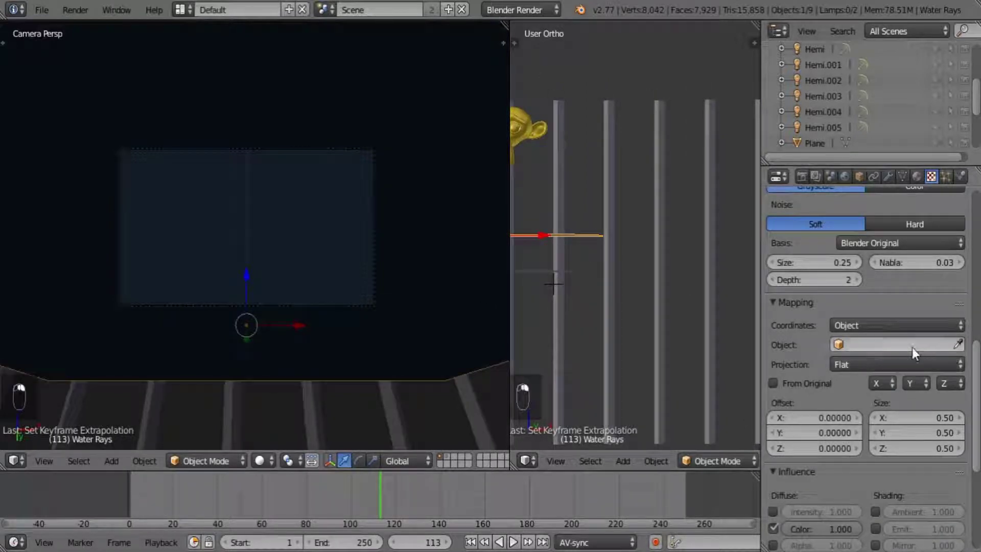
pyautogui.scroll(10, 913, 348)
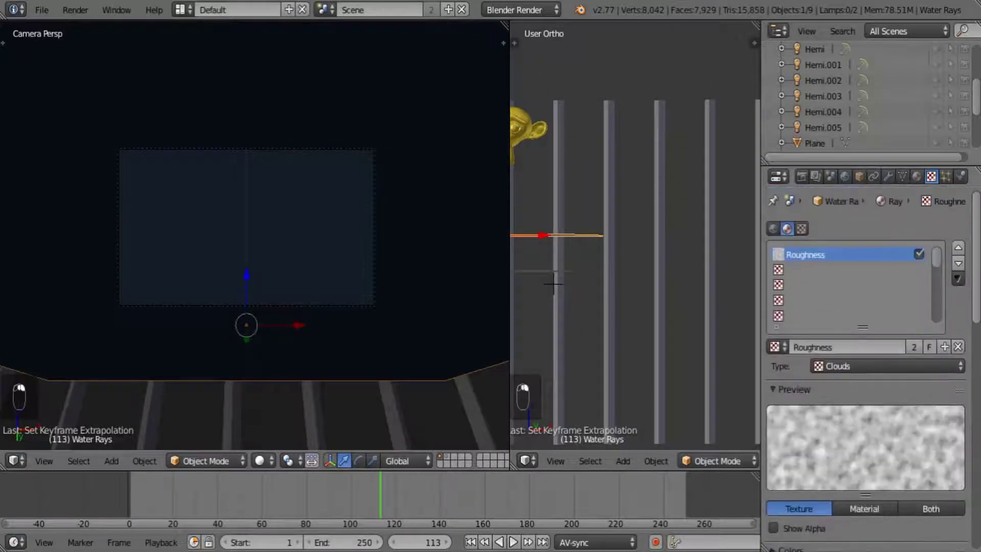
pyautogui.scroll(-15, 891, 321)
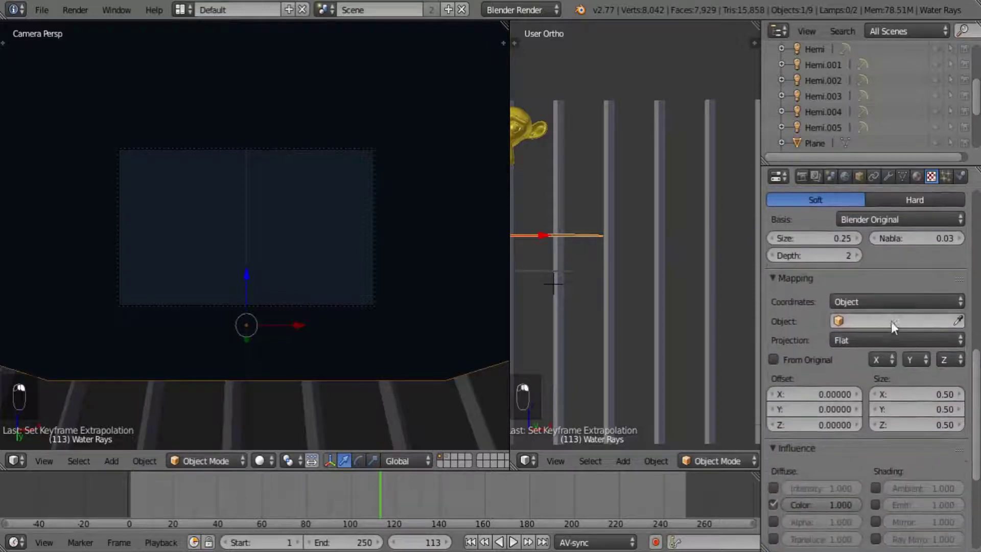
pyautogui.click(891, 321)
pyautogui.click(868, 369)
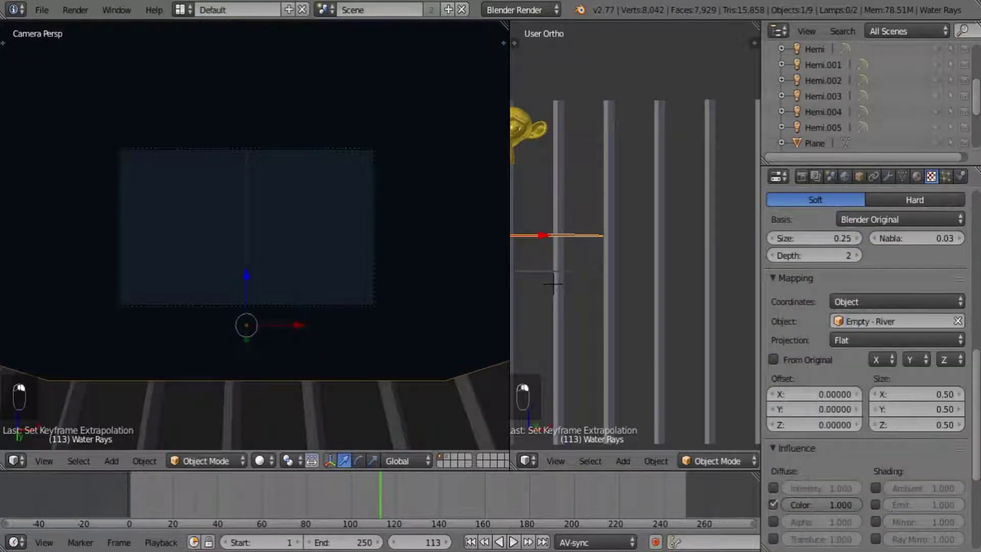
# Add a second texture of type Distorted Noise to the Water surface plane's material.
pyautogui.moveTo(536, 267); pyautogui.dragTo(617, 300, button='middle')
pyautogui.moveTo(593, 250); pyautogui.dragTo(564, 236, button='middle')
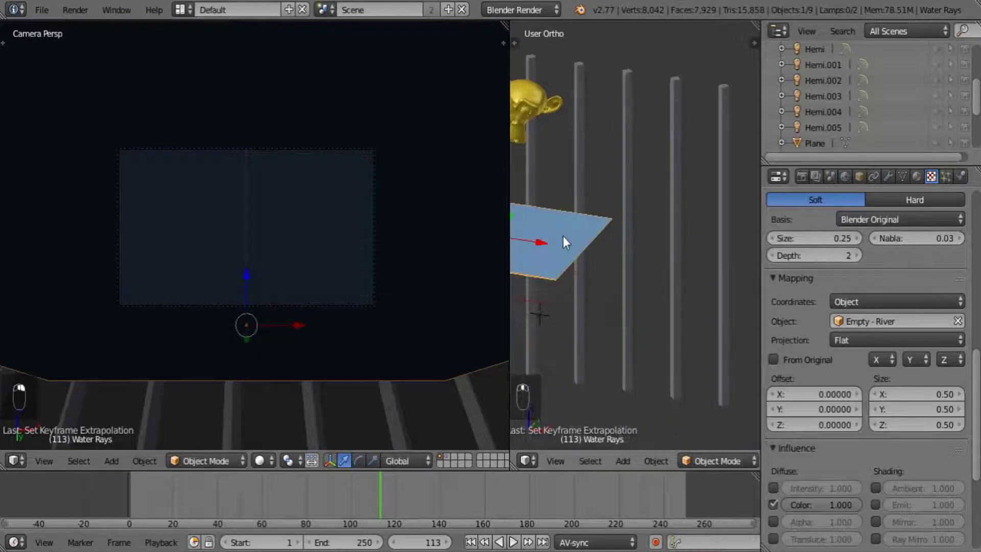
pyautogui.rightClick(563, 236)
pyautogui.scroll(15, 978, 463)
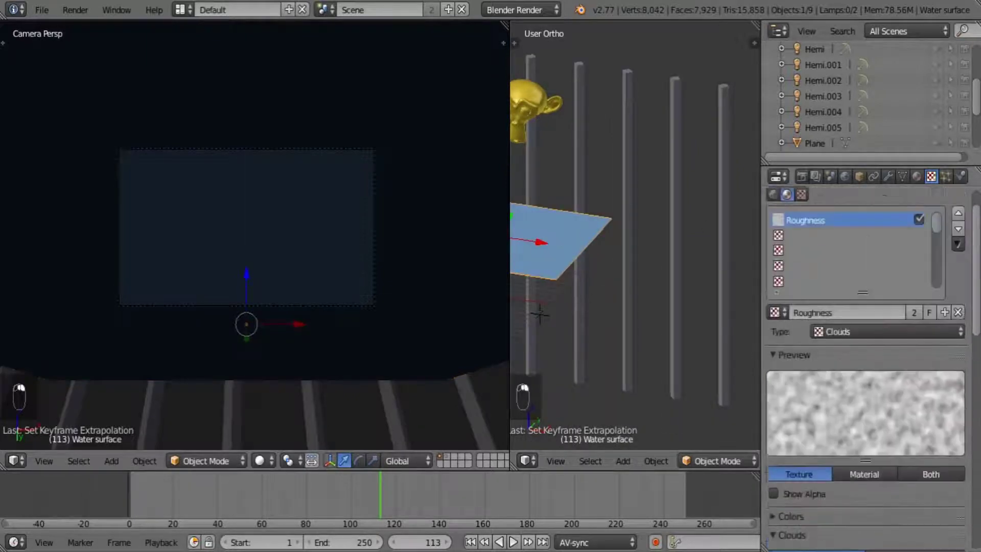
pyautogui.click(848, 270)
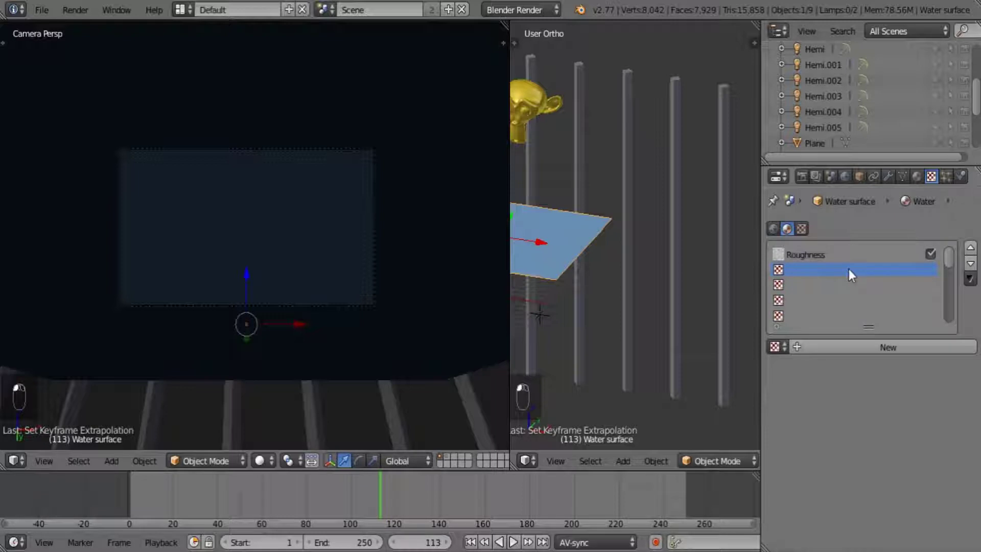
pyautogui.click(828, 351)
pyautogui.click(845, 367)
pyautogui.click(889, 302)
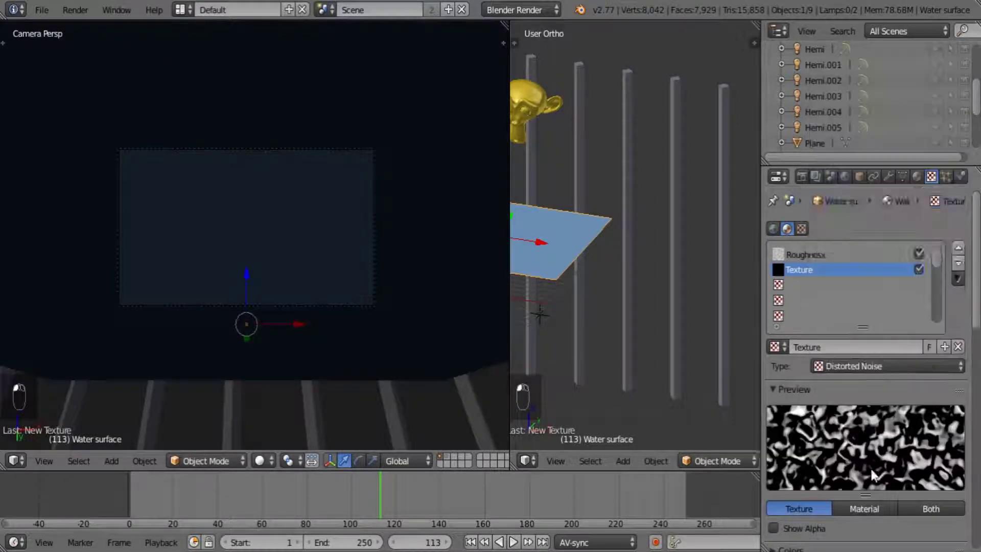
# Set the new texture's noise basis to Voronoi Crackle and its distortion to 0.5.
pyautogui.scroll(-6, 869, 400)
pyautogui.click(878, 361)
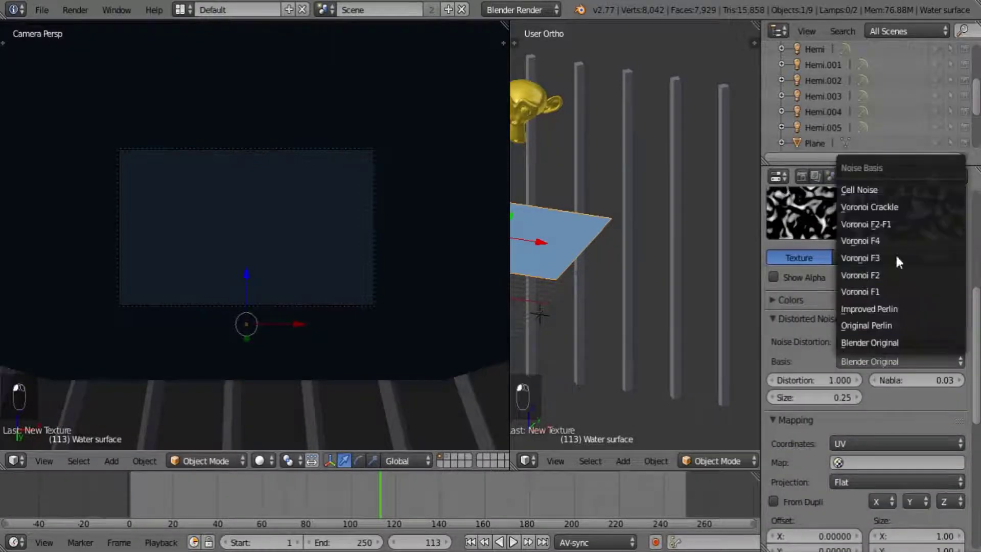
pyautogui.click(898, 206)
pyautogui.scroll(2, 871, 324)
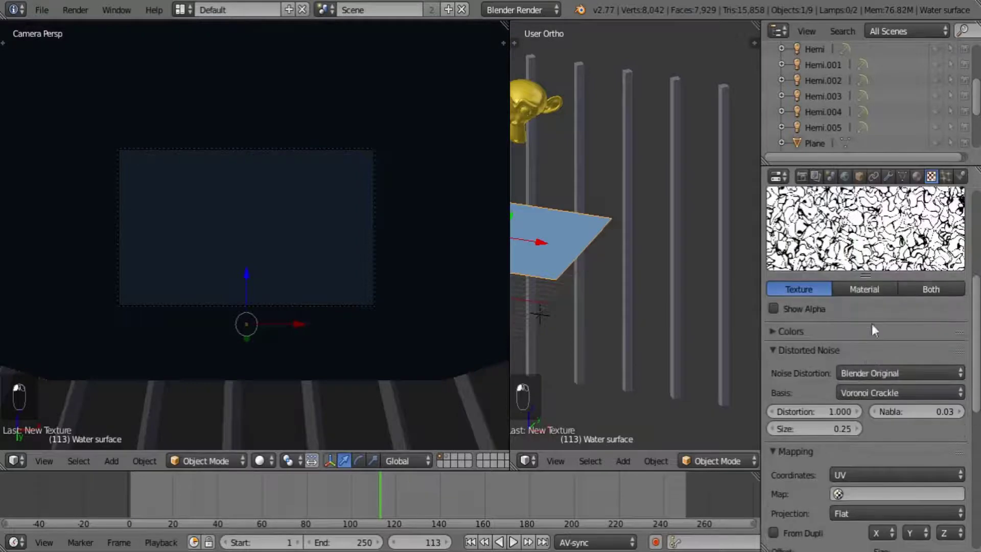
pyautogui.click(831, 411)
pyautogui.write('0.43')
pyautogui.press('Return')
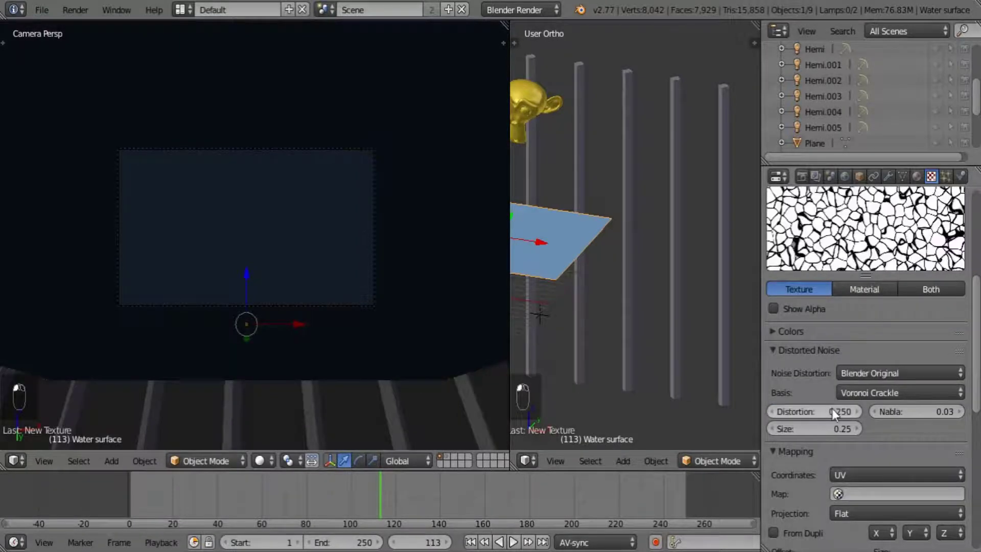
pyautogui.moveTo(817, 412); pyautogui.dragTo(860, 411)
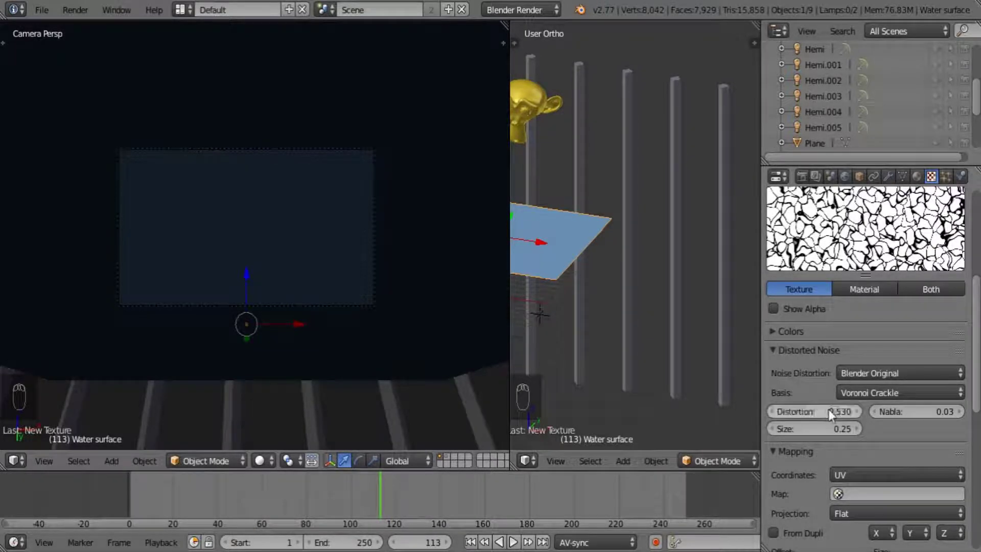
pyautogui.click(797, 333)
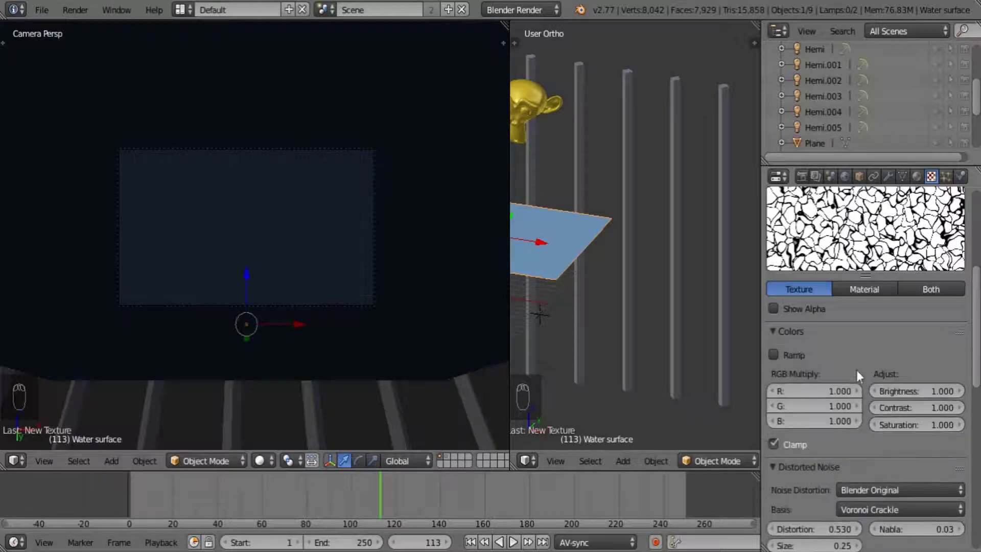
pyautogui.scroll(-2, 856, 370)
pyautogui.moveTo(816, 496); pyautogui.dragTo(802, 496)
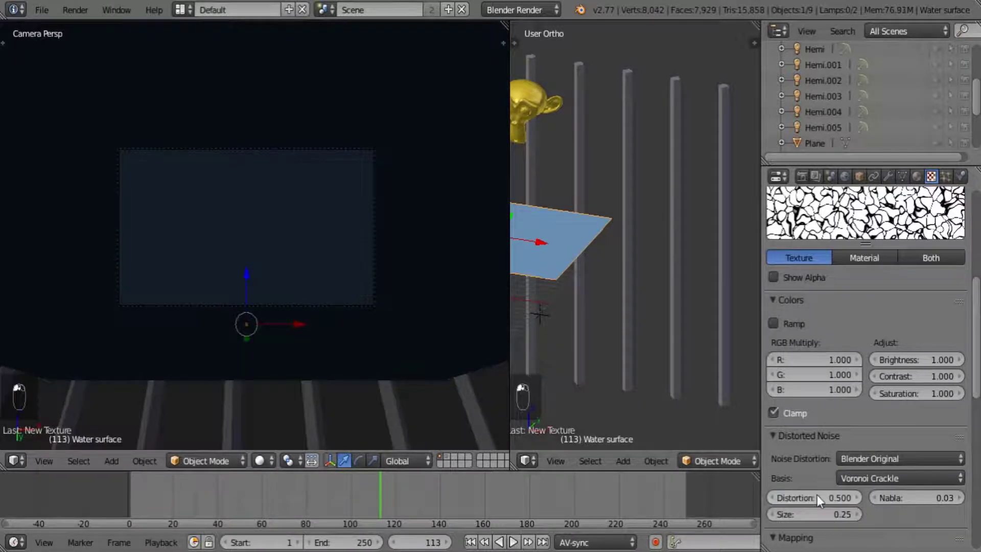
# Enable the crackle texture's colour ramp with flipped, Constant interpolation, and move the transparent black stop to position 0.050.
pyautogui.click(773, 327)
pyautogui.click(920, 347)
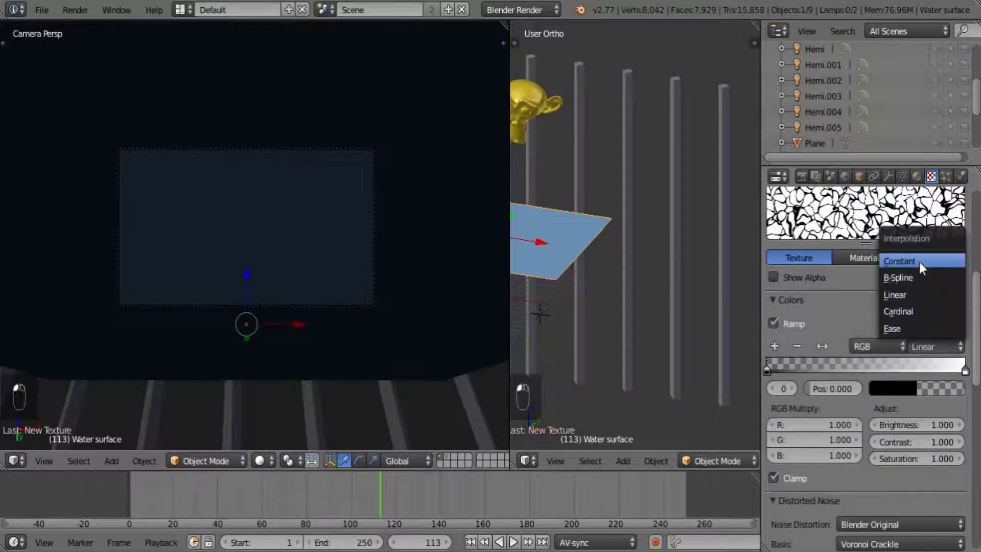
pyautogui.click(919, 262)
pyautogui.click(822, 346)
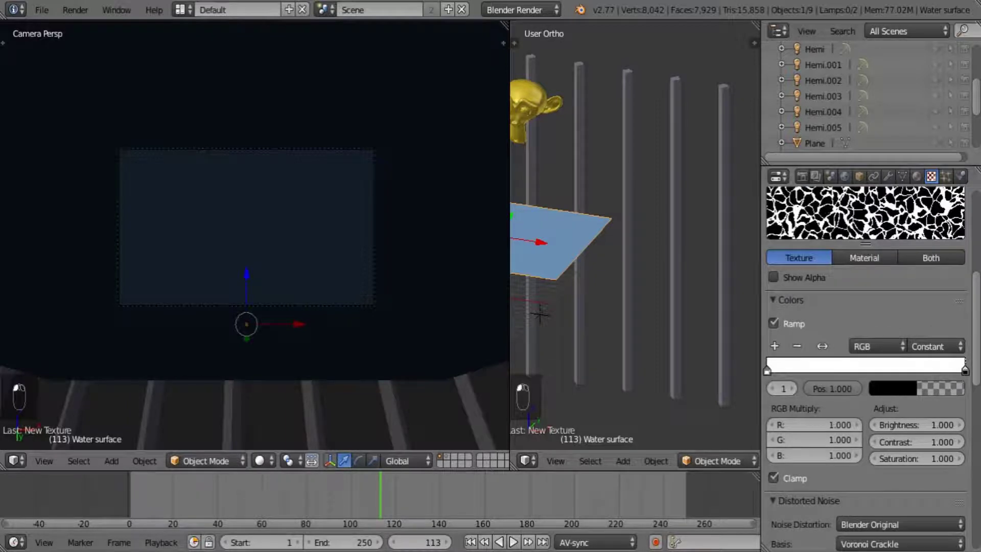
pyautogui.moveTo(963, 377); pyautogui.dragTo(773, 377)
pyautogui.scroll(10, 927, 357)
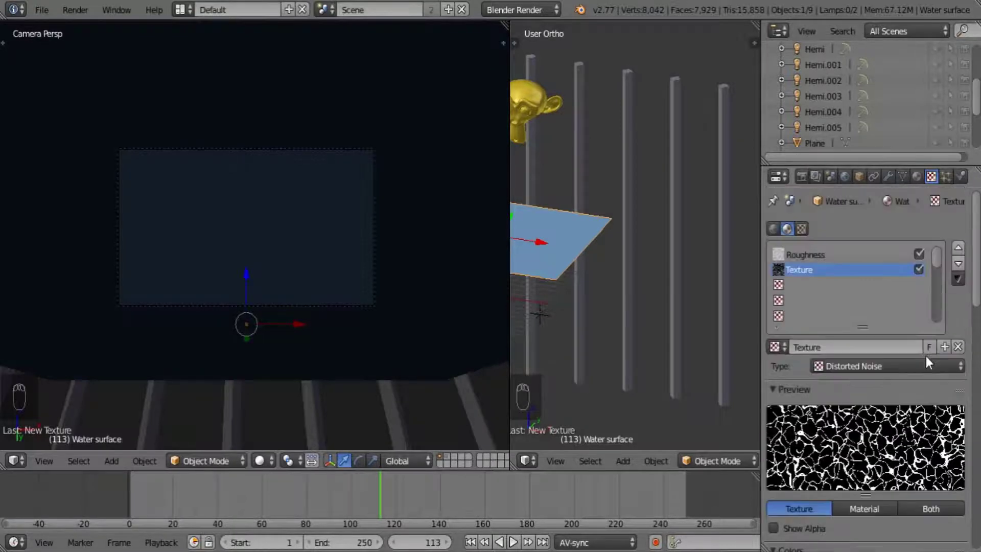
# Map the crackle texture by Object coordinates using Empty - River, with size 0.5 on all three axes.
pyautogui.scroll(-20, 897, 381)
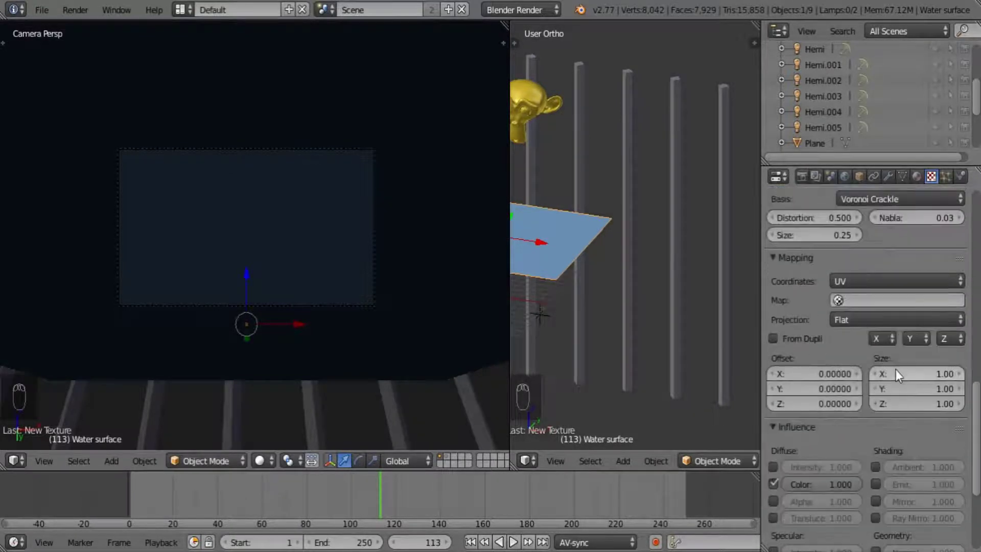
pyautogui.click(886, 279)
pyautogui.click(882, 279)
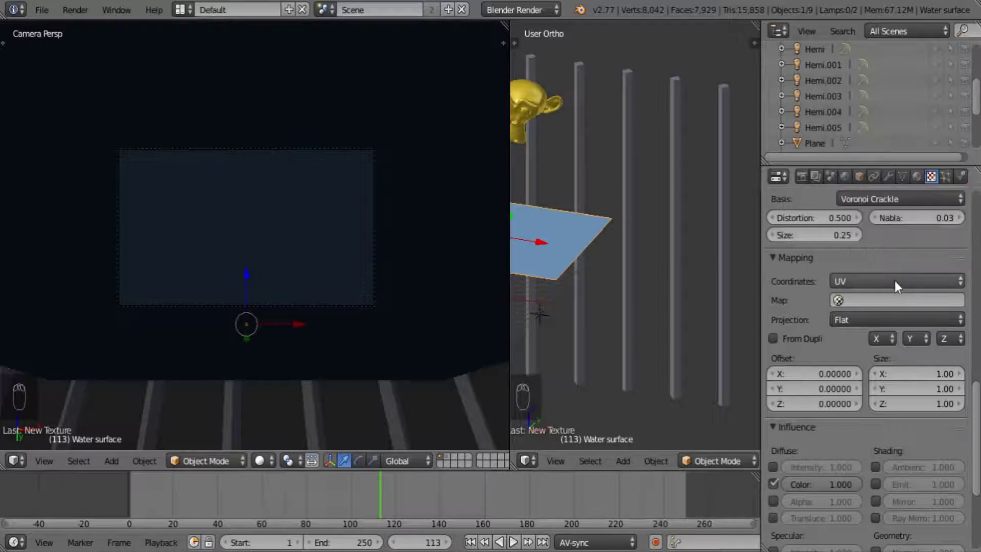
pyautogui.click(894, 280)
pyautogui.click(884, 246)
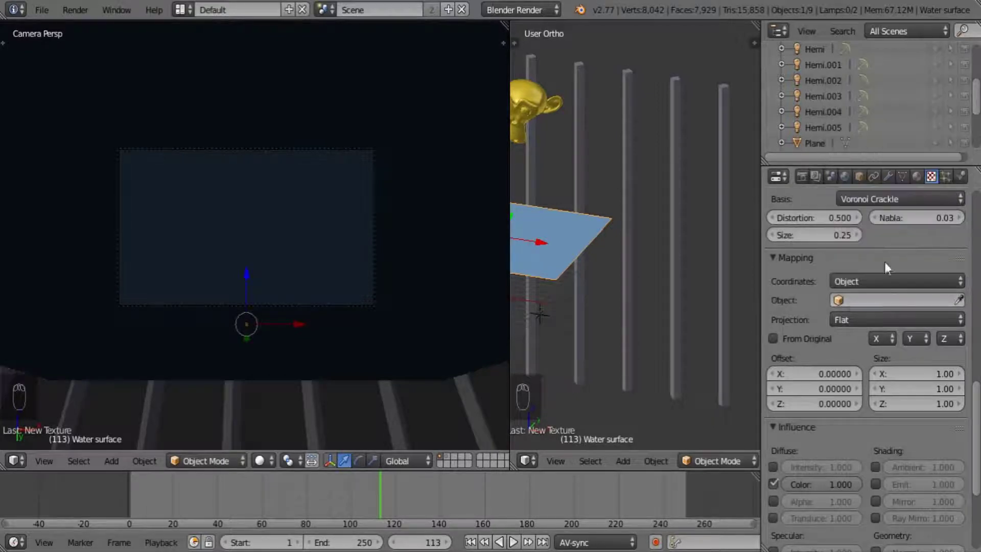
pyautogui.click(894, 300)
pyautogui.click(869, 353)
pyautogui.scroll(-6, 940, 379)
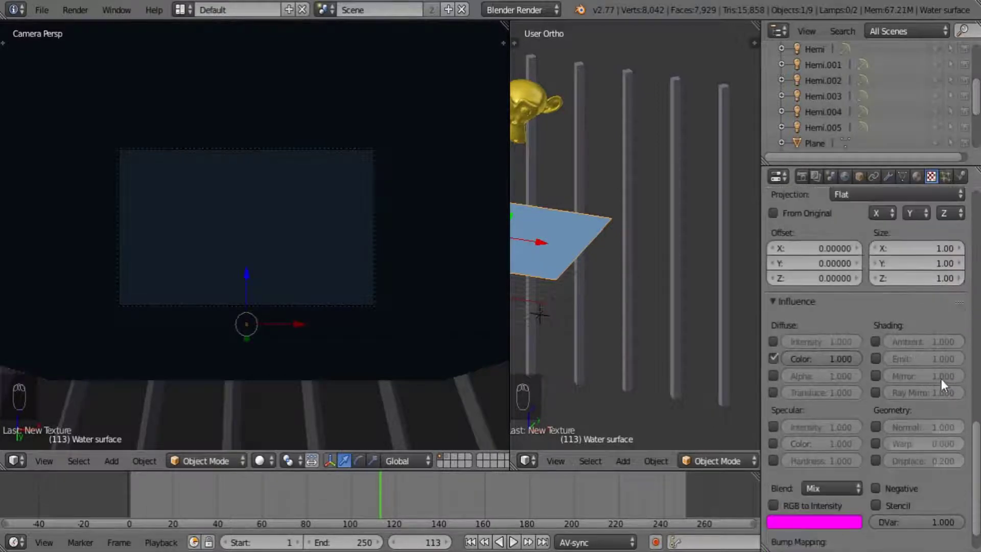
pyautogui.click(907, 247)
pyautogui.write('0.5')
pyautogui.press('Return')
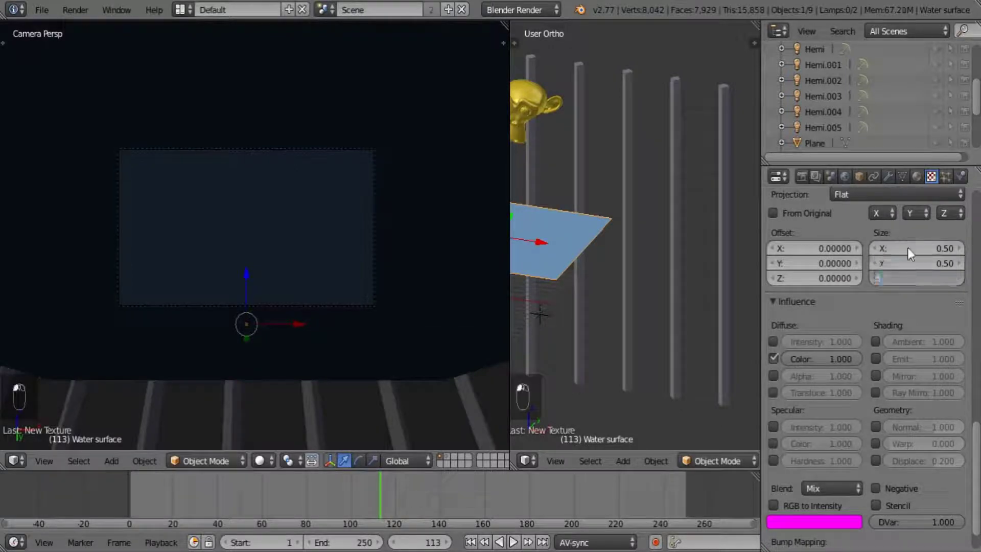
# Enable the crackle texture's Emit influence and set its blend mode to Add.
pyautogui.click(876, 359)
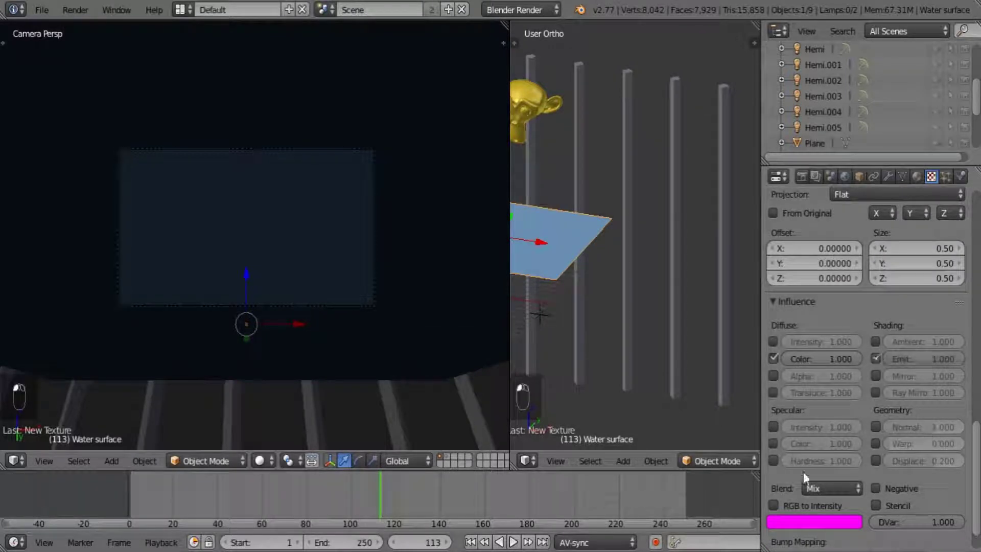
pyautogui.click(818, 488)
pyautogui.click(820, 452)
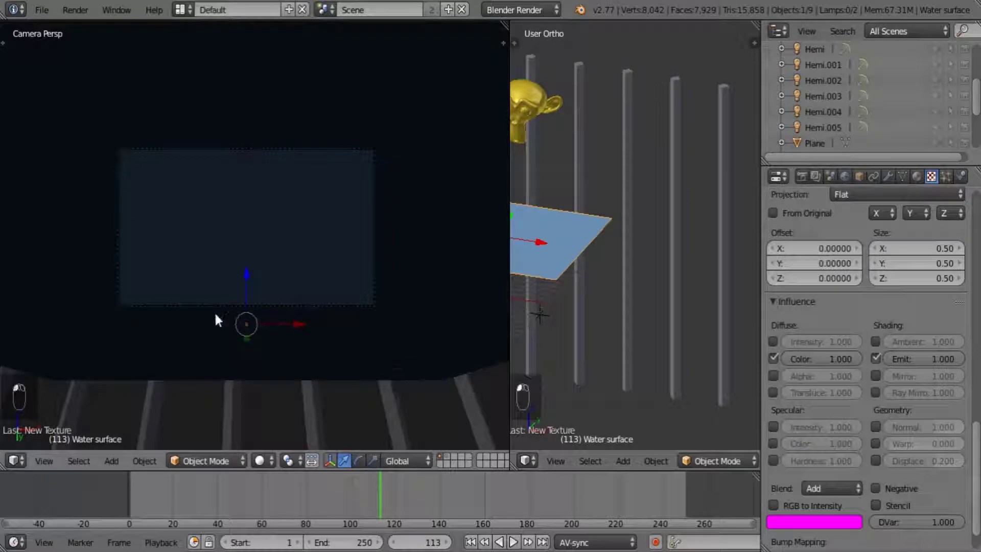
# Hide the Water Rays plane from the scene and render frame 113 to check the water surface pattern.
pyautogui.press('F12')
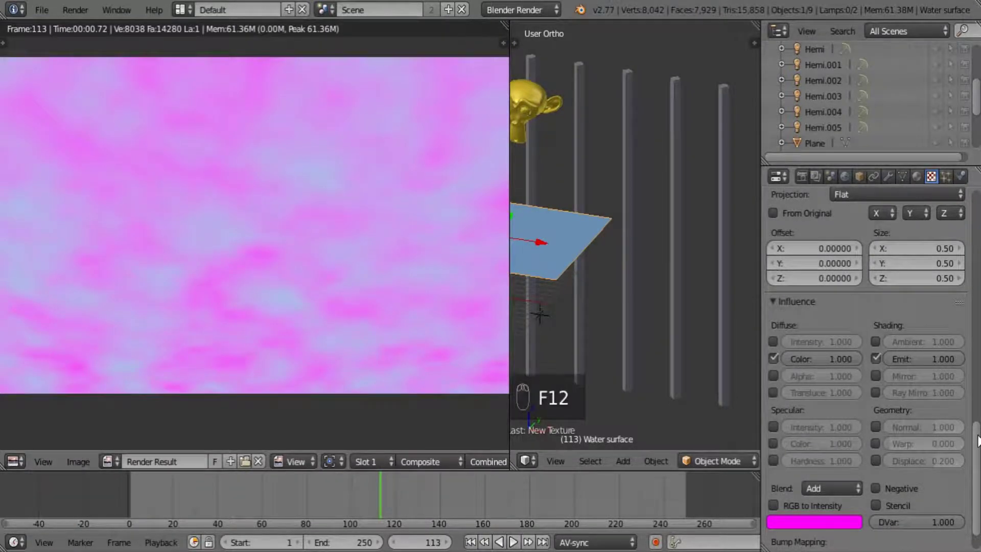
pyautogui.moveTo(978, 440); pyautogui.dragTo(978, 403)
pyautogui.moveTo(710, 257); pyautogui.dragTo(692, 185, button='middle')
pyautogui.scroll(-4, 858, 84)
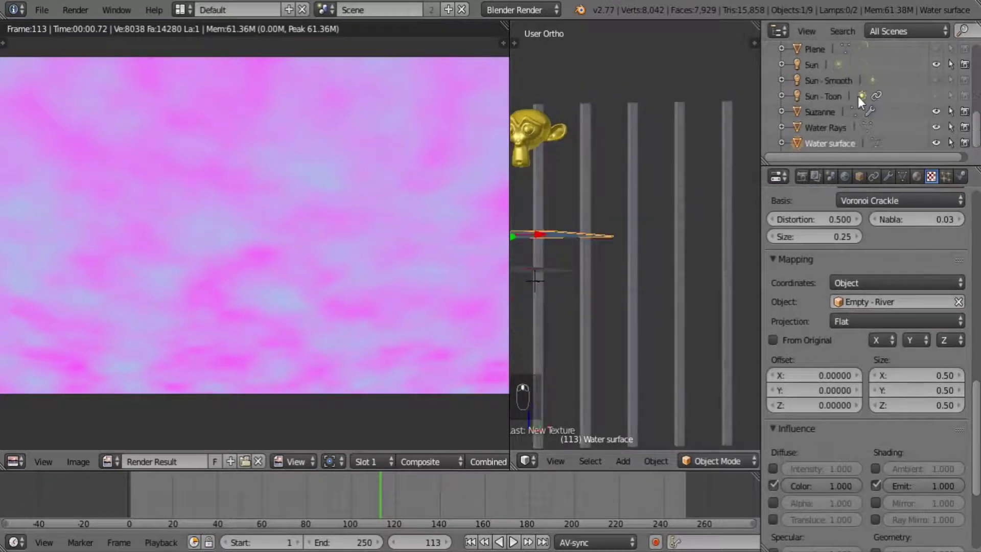
pyautogui.scroll(12, 865, 280)
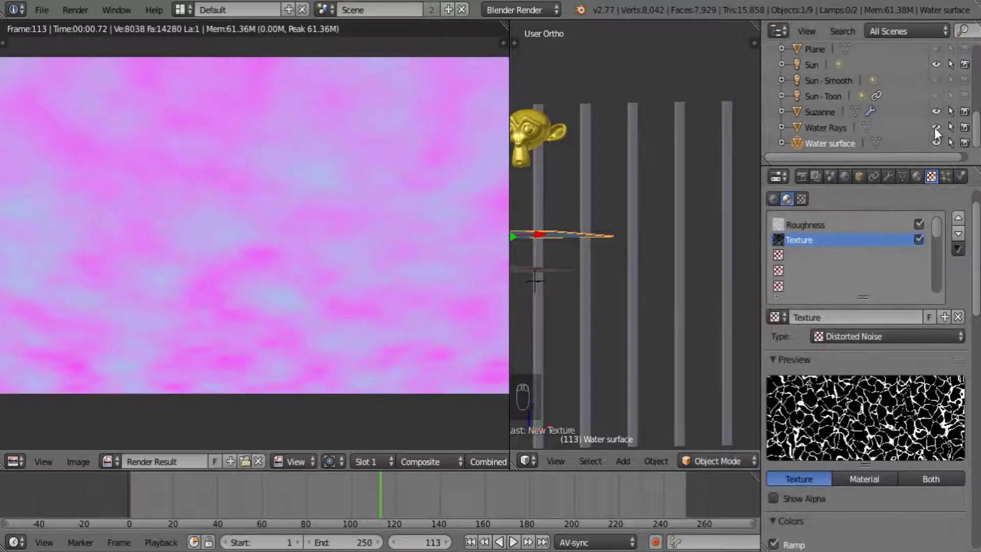
pyautogui.click(935, 128)
pyautogui.press('F12')
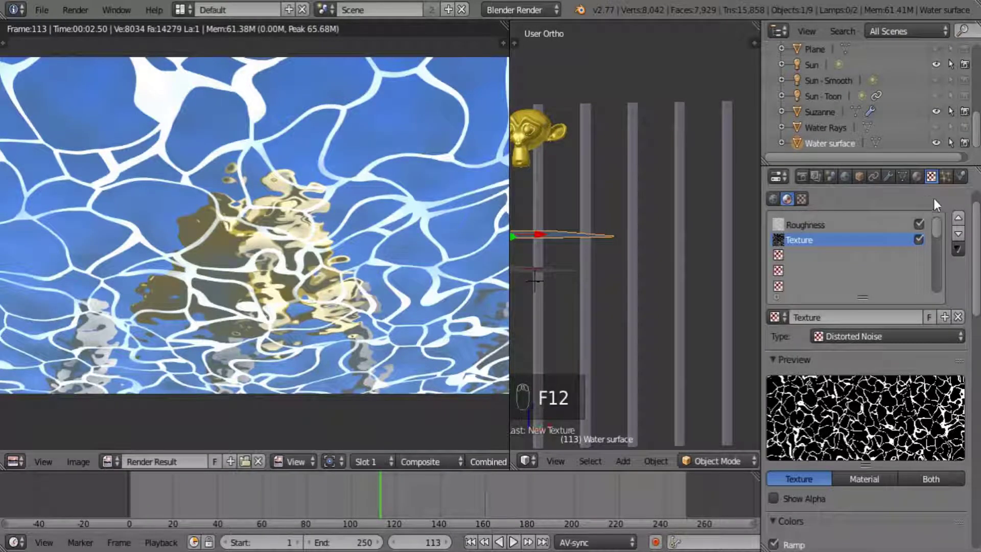
# Set the crackle texture's distortion to 0.4 and render the frame again.
pyautogui.scroll(-15, 899, 346)
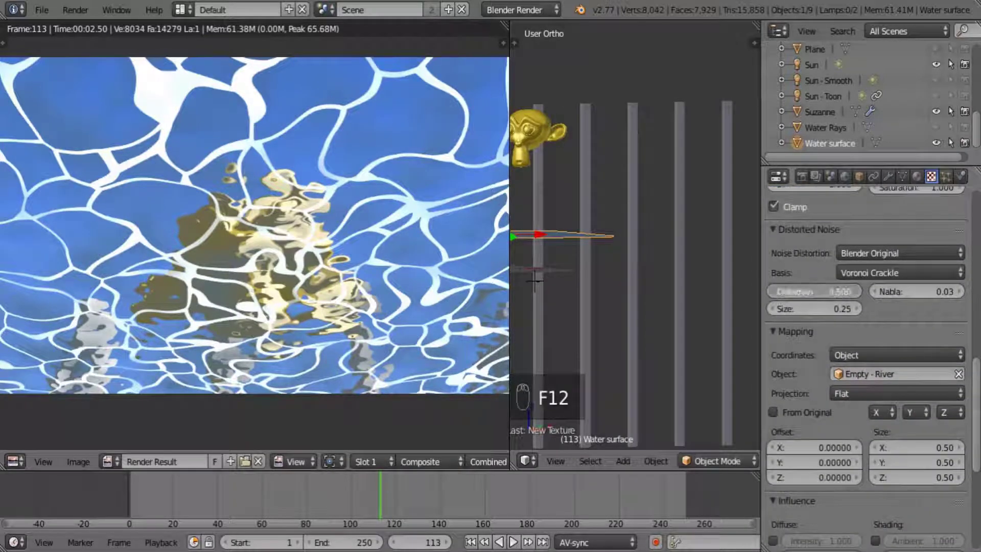
pyautogui.click(773, 291)
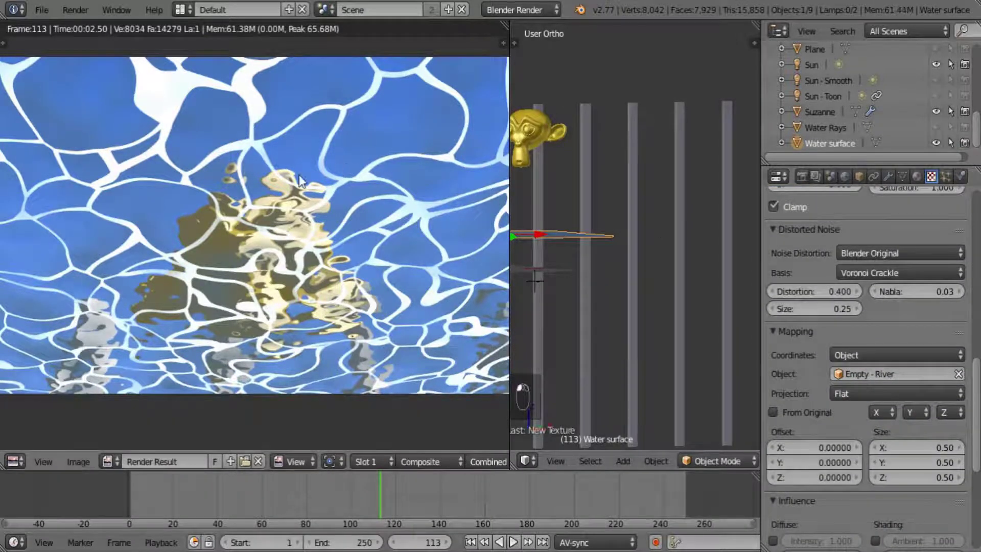
pyautogui.press('F12')
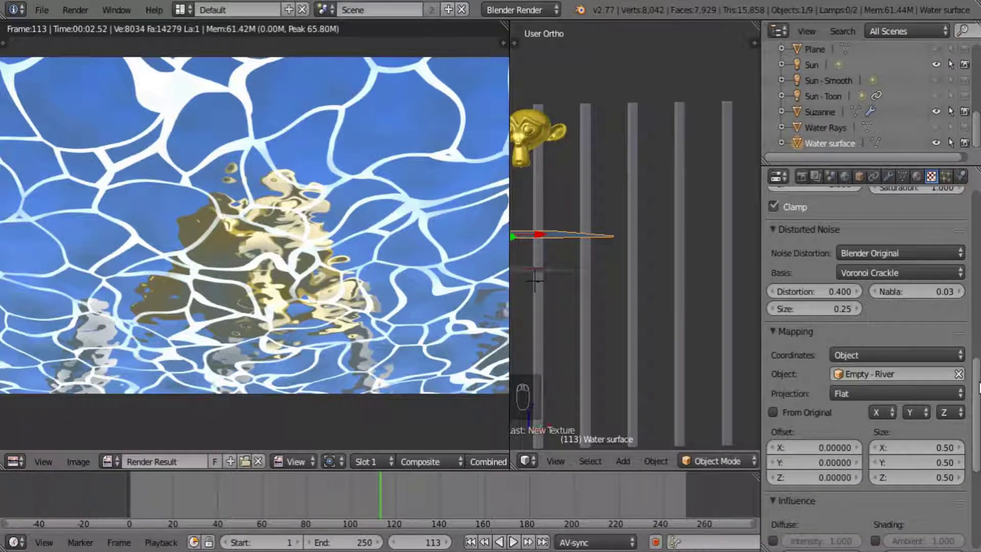
# Recolour the crackle ramp's transparent stop to teal (H 0.535, S 0.774, V 0.647) and re-render the frame.
pyautogui.scroll(15, 979, 389)
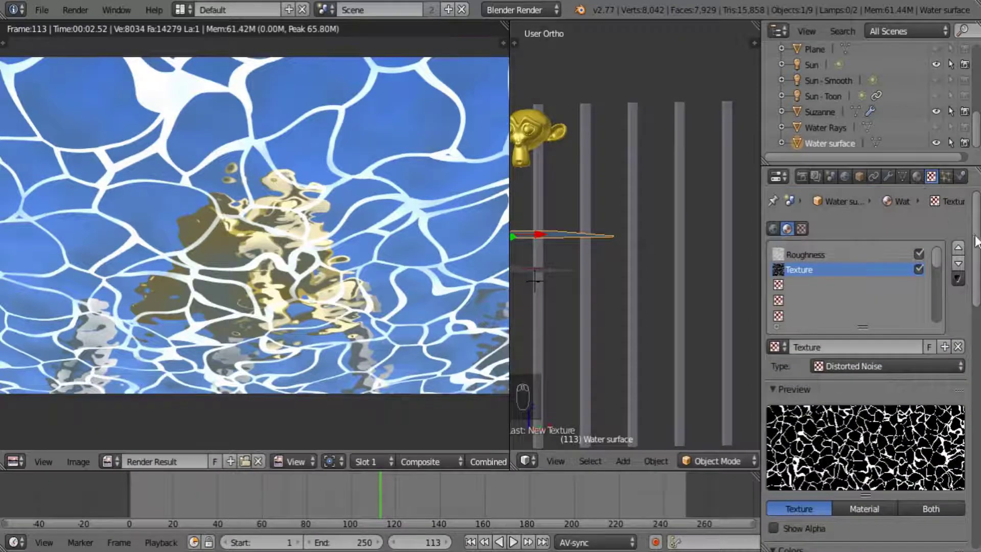
pyautogui.scroll(-15, 795, 279)
pyautogui.click(886, 290)
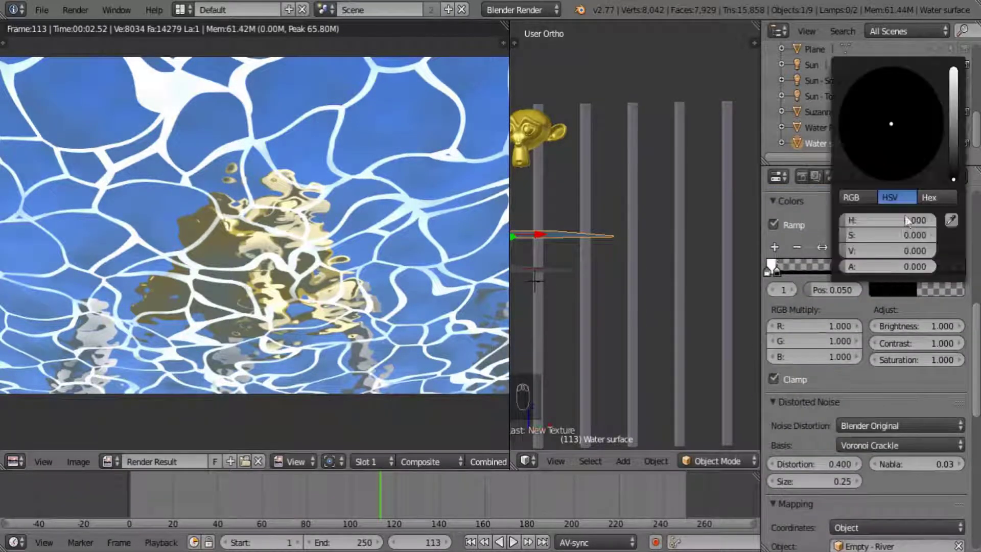
pyautogui.moveTo(906, 215); pyautogui.dragTo(915, 235)
pyautogui.moveTo(906, 83); pyautogui.dragTo(901, 81)
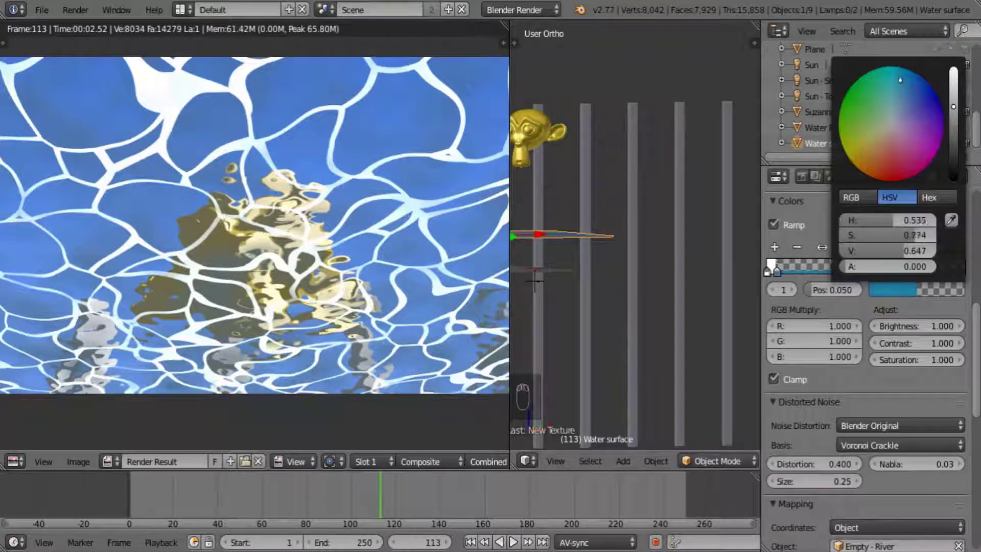
pyautogui.press('F12')
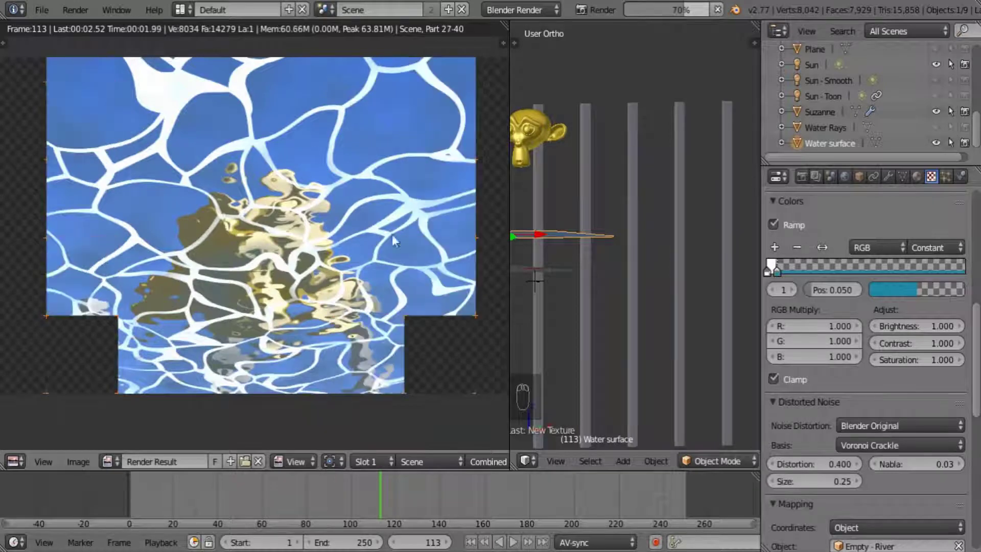
# Enable a colour ramp on the Water surface's Roughness texture and make its black stop opaque.
pyautogui.scroll(10, 869, 358)
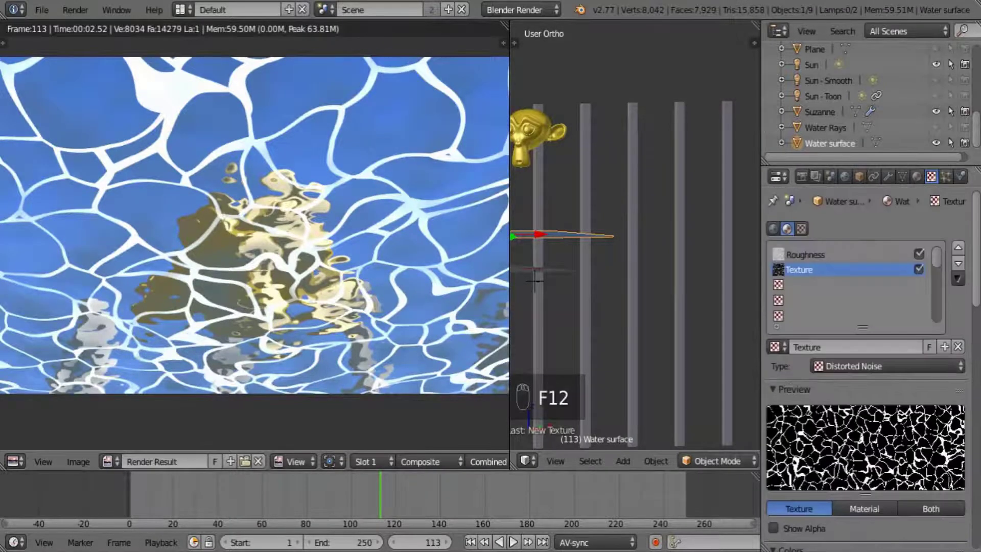
pyautogui.click(805, 255)
pyautogui.scroll(-10, 777, 341)
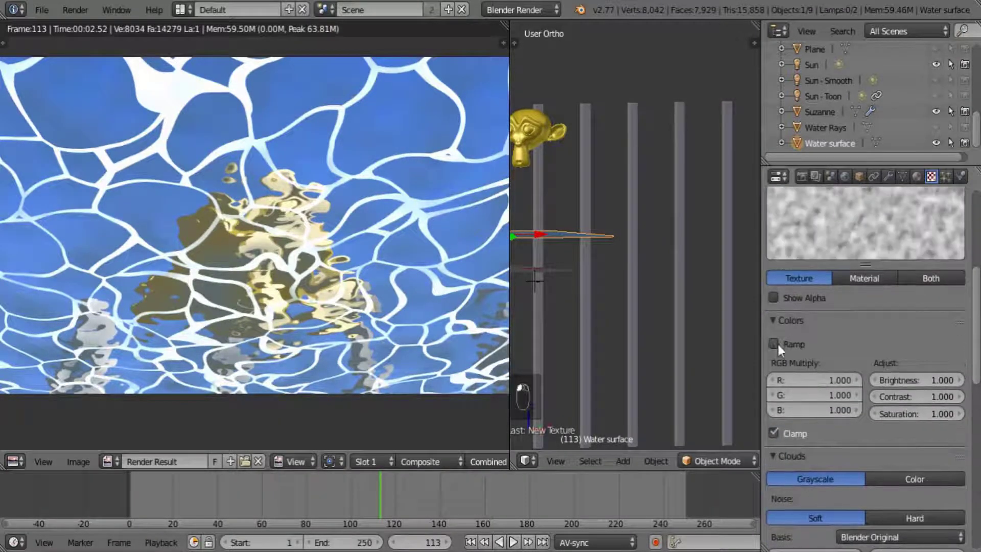
pyautogui.click(776, 343)
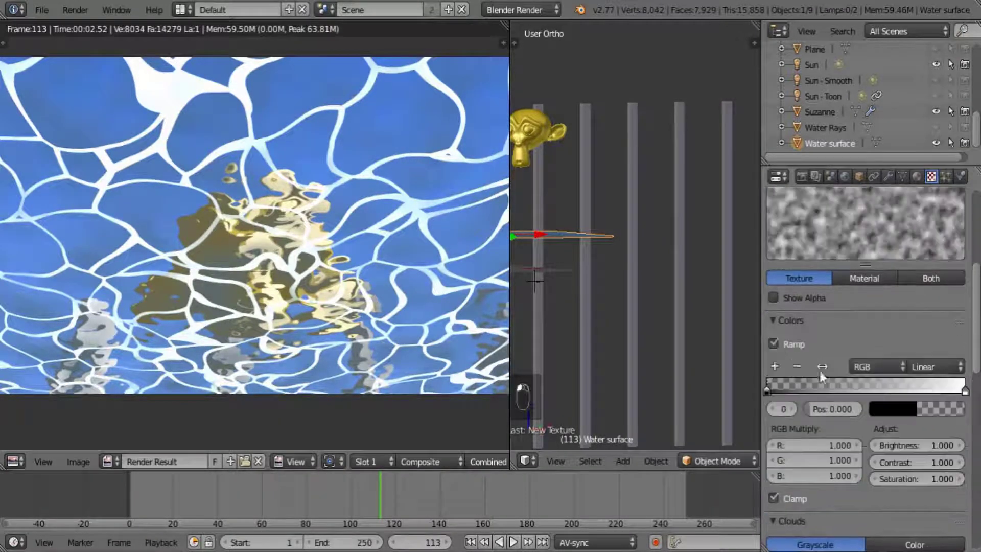
pyautogui.click(892, 409)
pyautogui.moveTo(859, 388); pyautogui.dragTo(940, 388)
pyautogui.scroll(10, 834, 443)
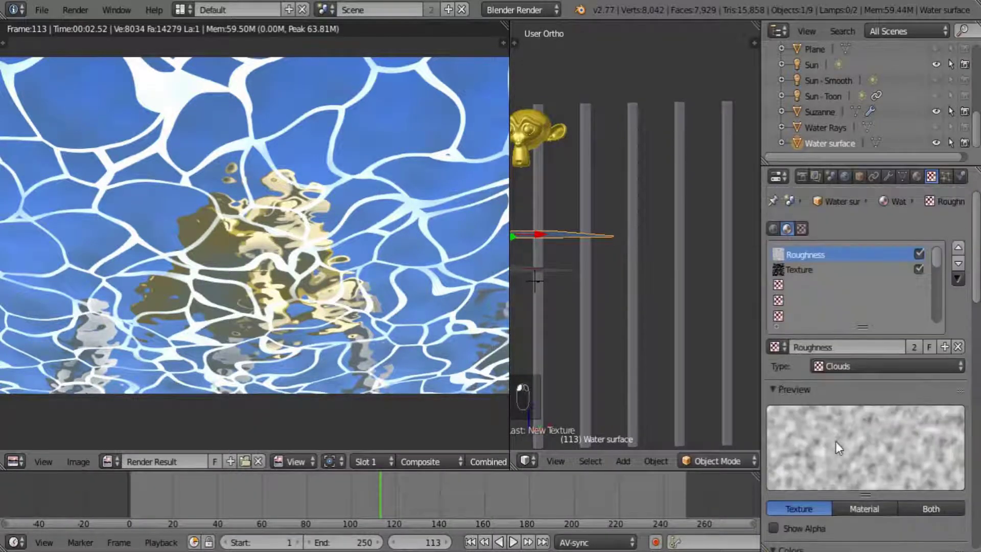
# Set the alpha of the black stop in the Water surface's Roughness ramp to 0 and render frame 113.
pyautogui.scroll(-7, 836, 441)
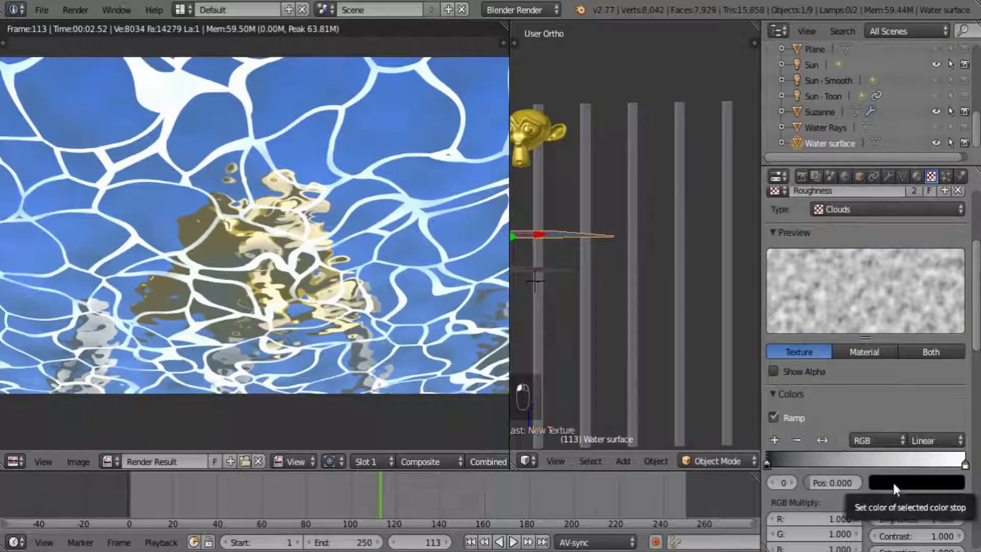
pyautogui.click(896, 476)
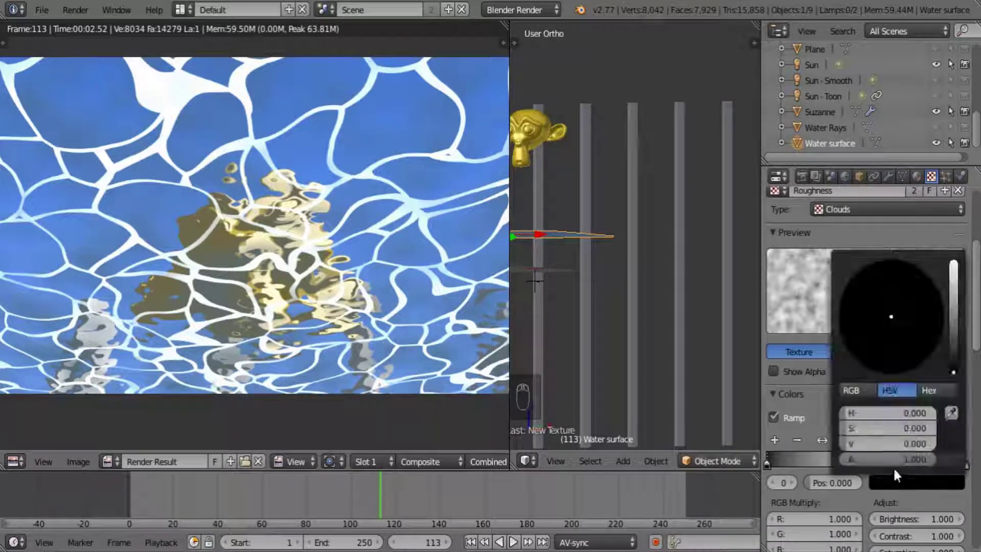
pyautogui.moveTo(894, 458); pyautogui.dragTo(849, 458)
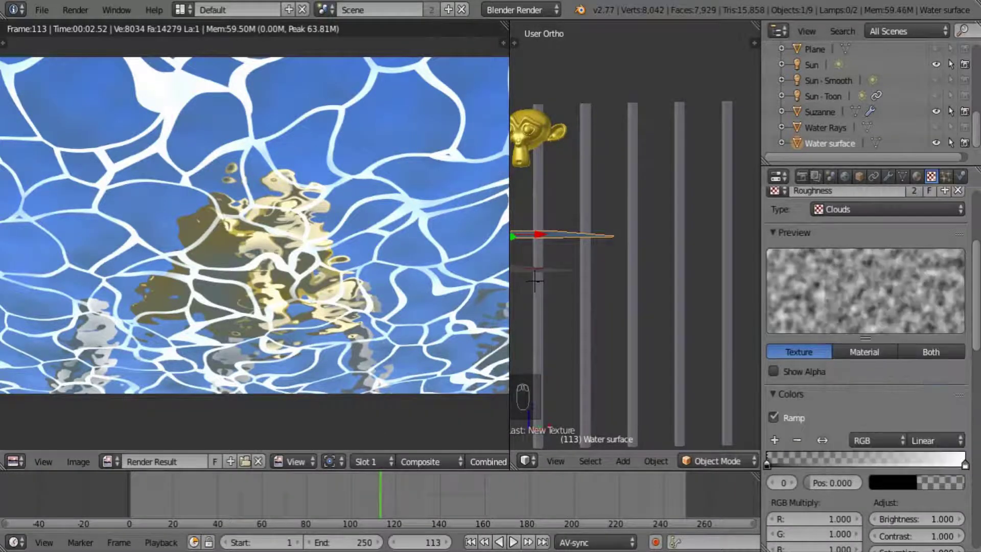
pyautogui.moveTo(975, 314)
pyautogui.mouseDown()
pyautogui.moveTo(976, 440)
pyautogui.moveTo(976, 333)
pyautogui.mouseUp()
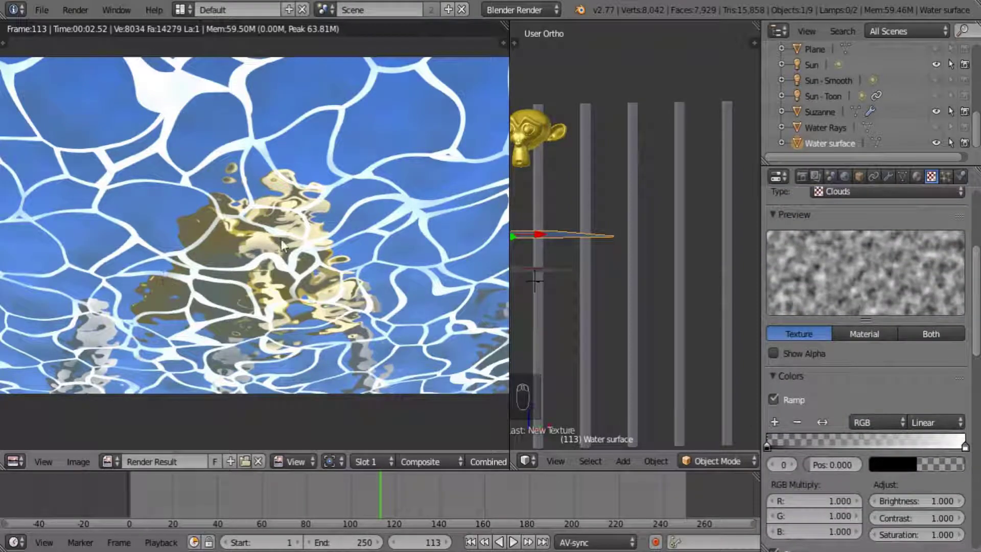
pyautogui.press('F12')
pyautogui.moveTo(571, 241); pyautogui.dragTo(576, 239, button='middle')
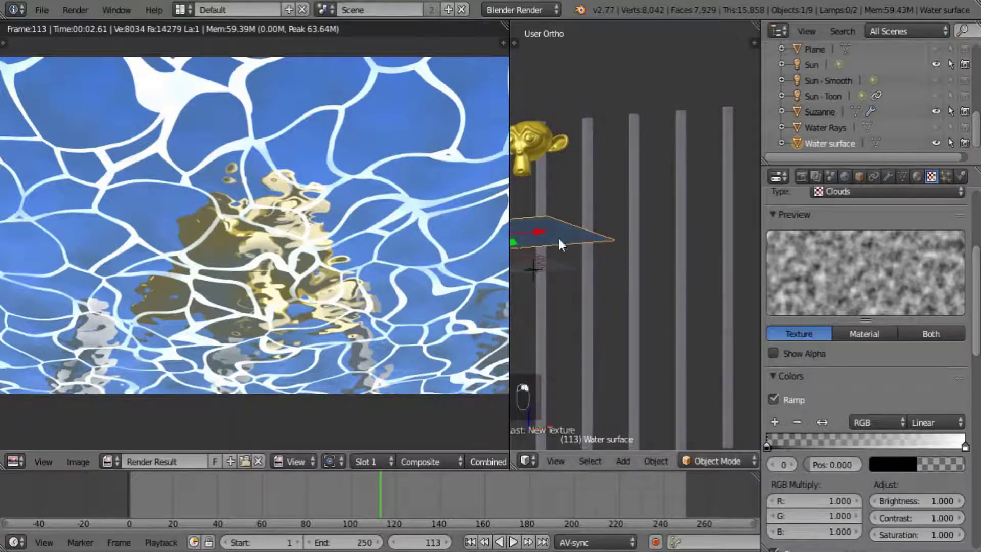
# Make Water Rays visible in the viewport and render again, and assign the existing texture named Texture to its second texture slot.
pyautogui.moveTo(936, 127); pyautogui.dragTo(964, 129)
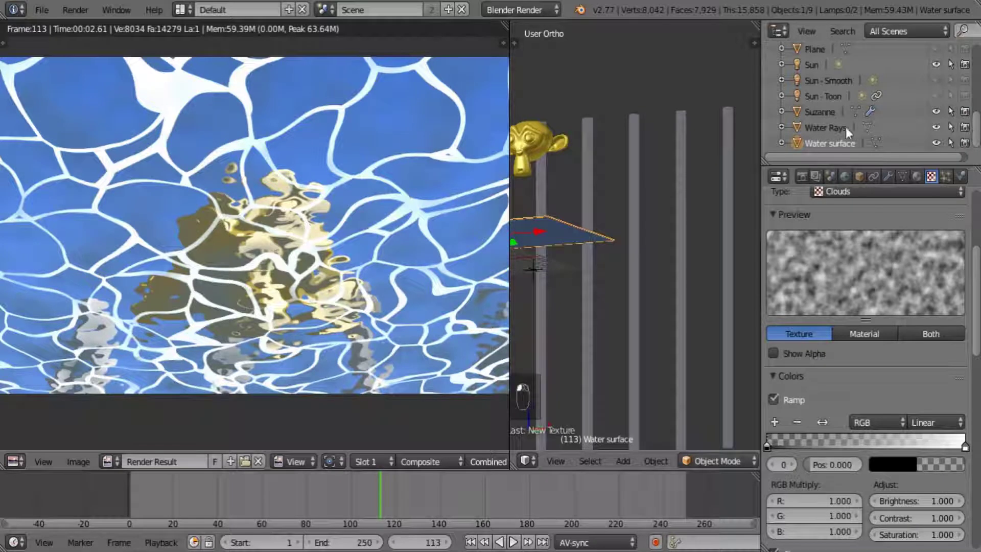
pyautogui.click(824, 128)
pyautogui.click(917, 176)
pyautogui.scroll(1, 869, 307)
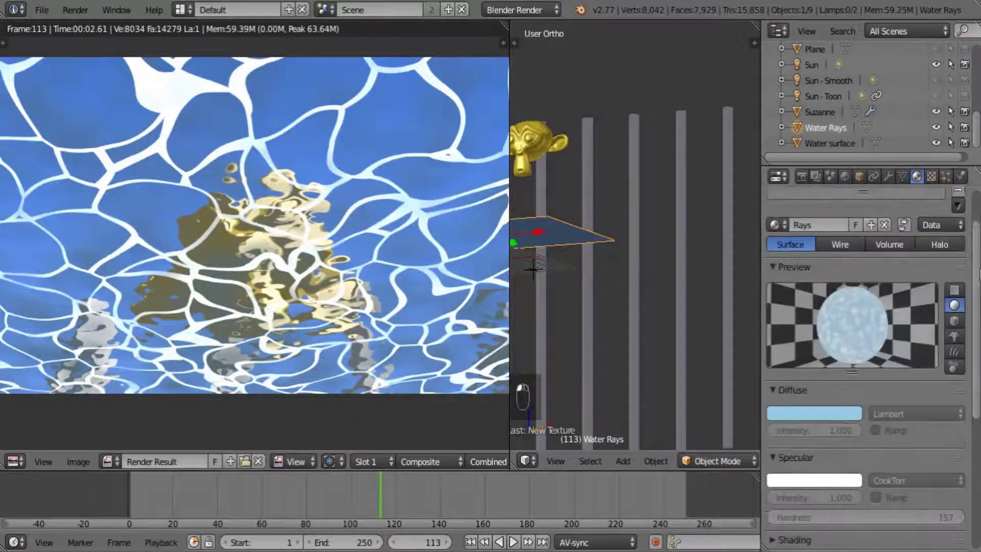
pyautogui.scroll(3, 819, 237)
pyautogui.click(931, 177)
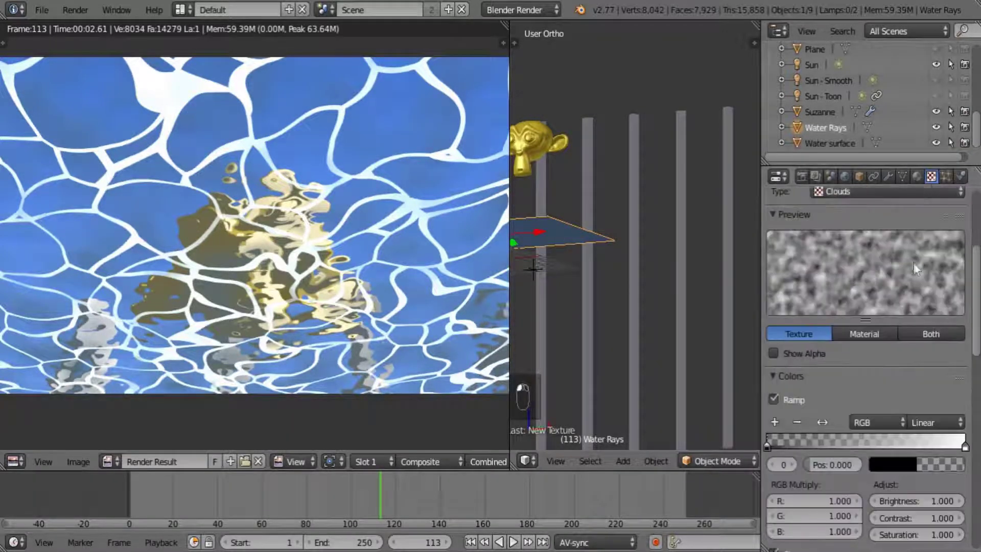
pyautogui.scroll(7, 913, 262)
pyautogui.click(802, 220)
pyautogui.click(777, 297)
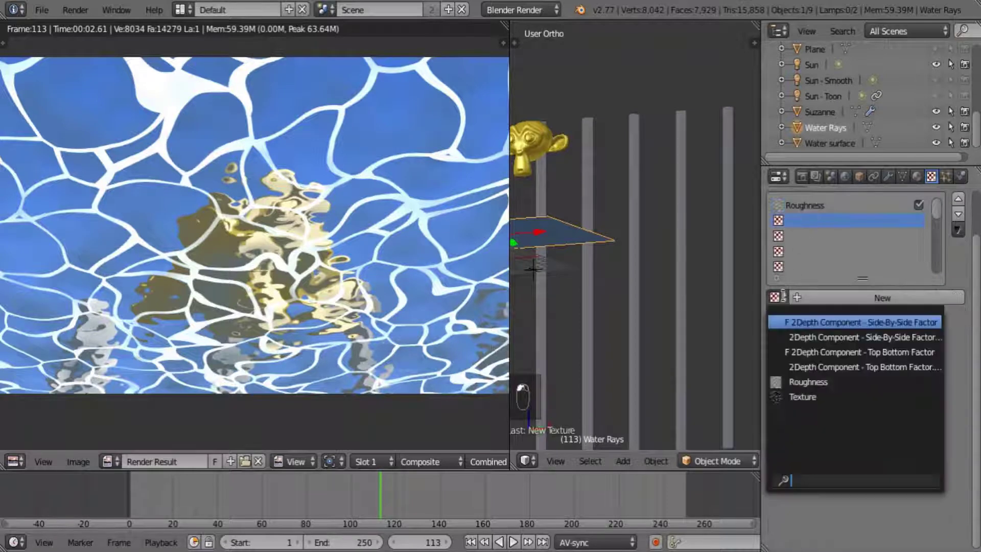
pyautogui.click(796, 398)
# Rename the shared distorted noise texture to "Foam web" and make Water Rays use its own single-user copy.
pyautogui.click(831, 297)
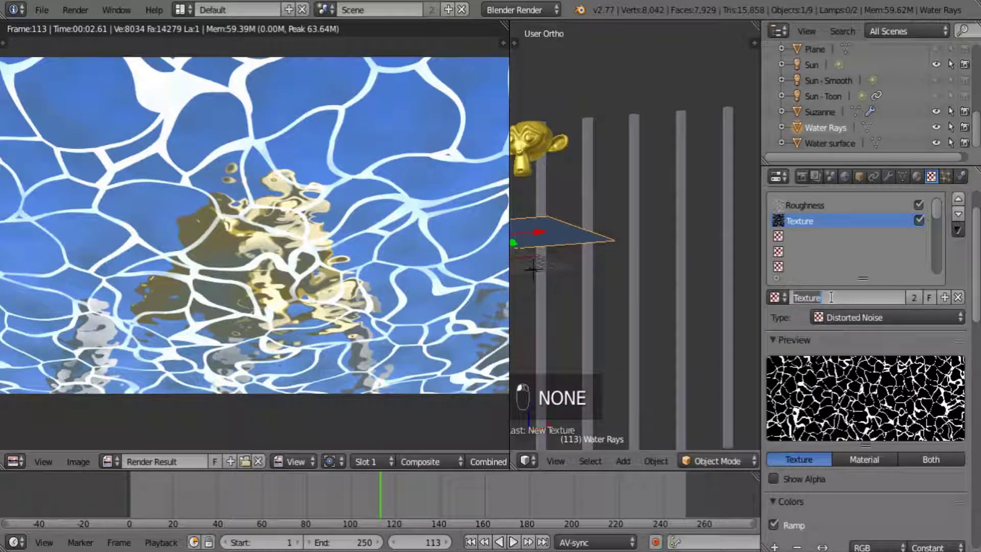
pyautogui.write('Foam web')
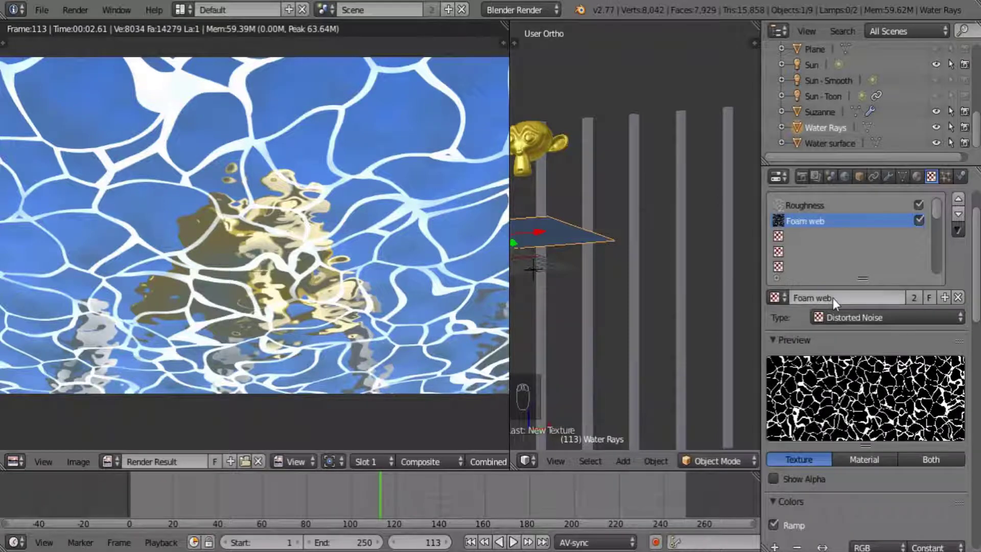
pyautogui.press('Return')
pyautogui.click(915, 297)
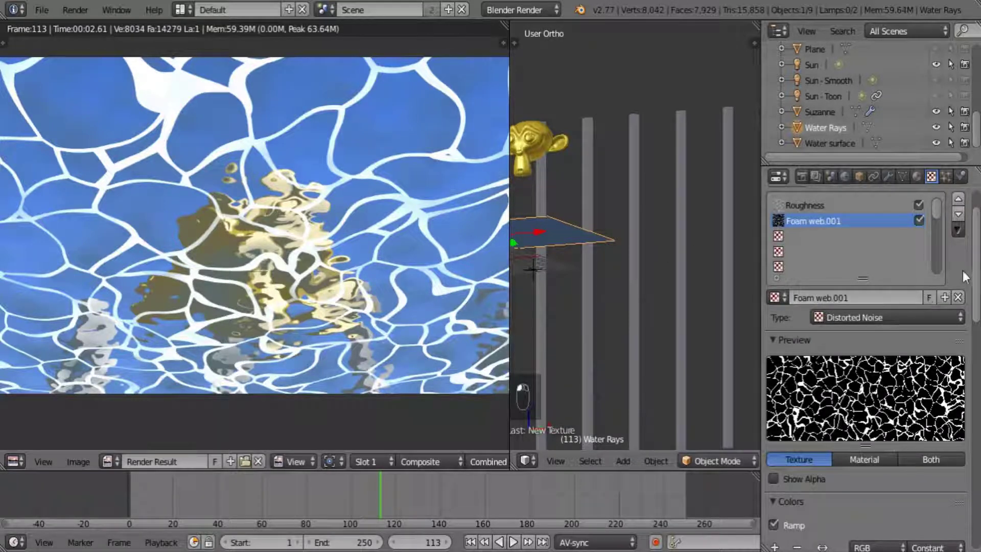
# Map the Water Rays' Foam web.001 texture with Object coordinates, using Empty - River as the reference object.
pyautogui.scroll(-15, 946, 358)
pyautogui.click(940, 380)
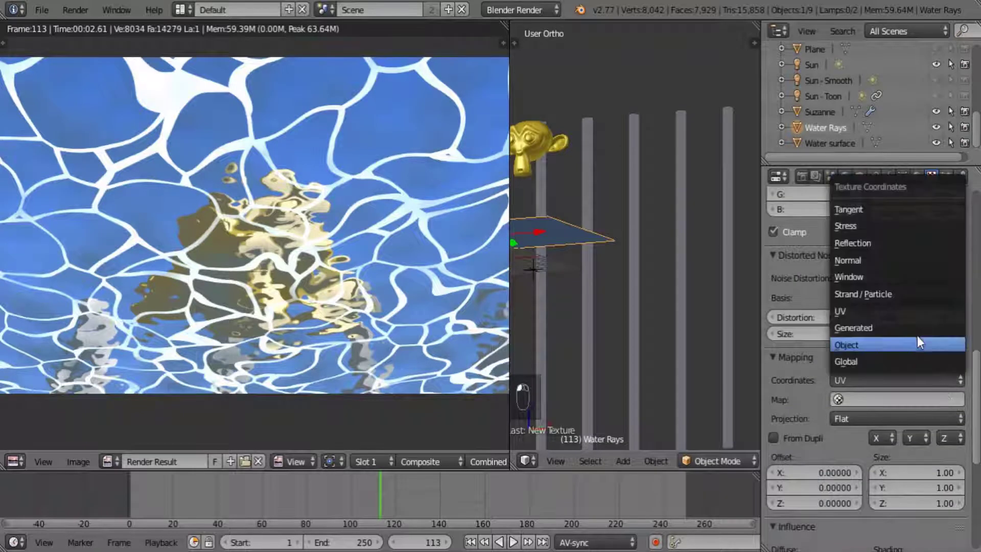
pyautogui.click(918, 337)
pyautogui.click(911, 398)
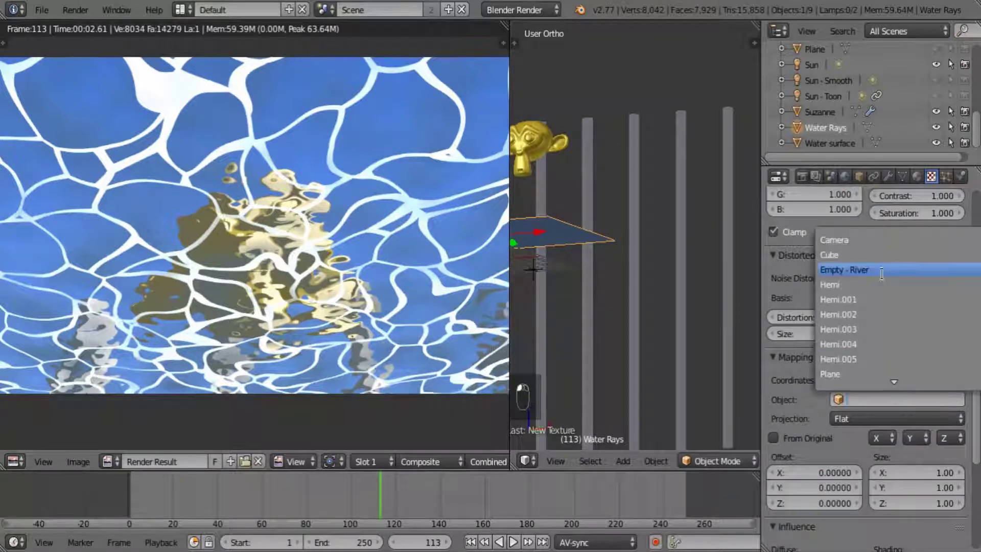
pyautogui.click(845, 270)
# Set the Foam web.001 texture's mapping size to 0.5 on X, Y and Z.
pyautogui.scroll(-8, 807, 447)
pyautogui.scroll(-4, 807, 447)
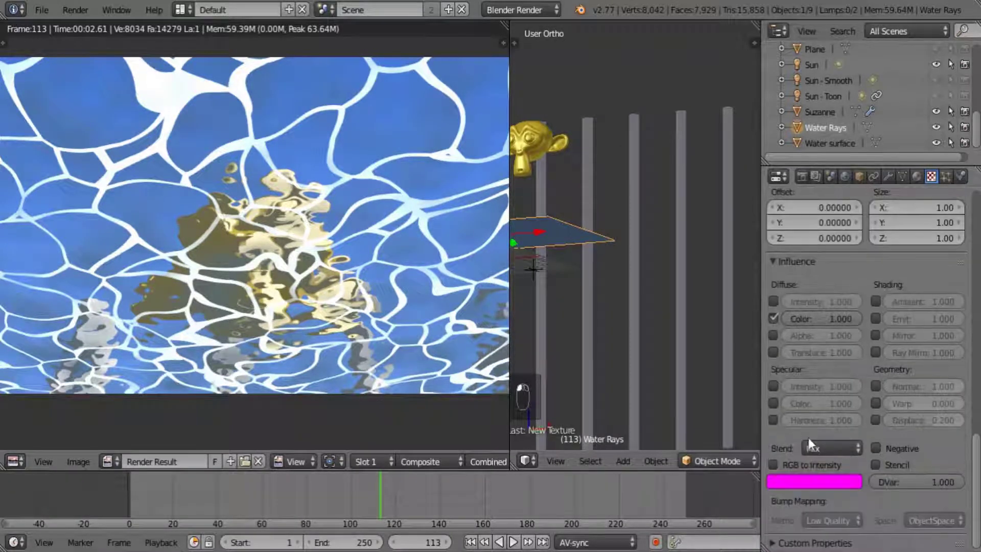
pyautogui.scroll(2, 874, 330)
pyautogui.click(919, 239)
pyautogui.write('.5')
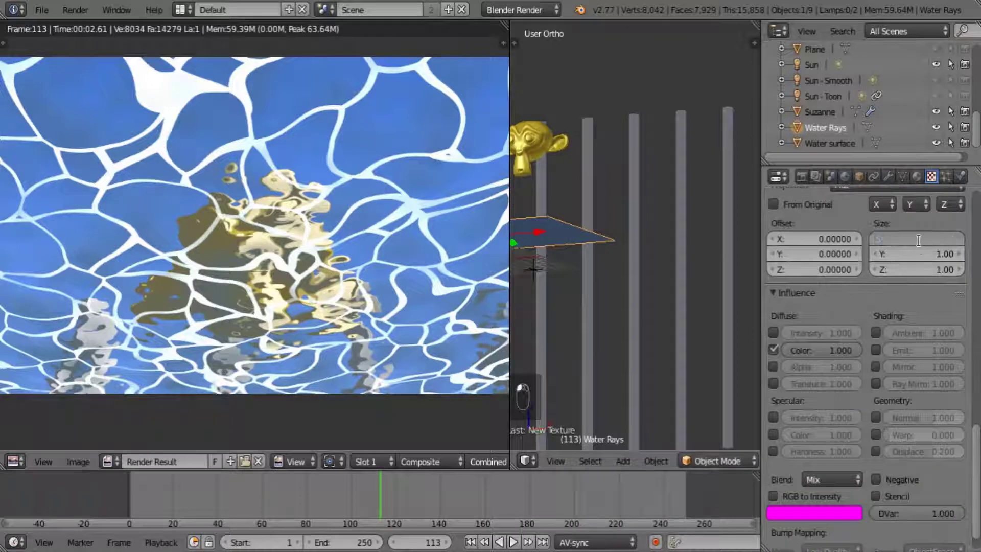
pyautogui.press('Tab')
pyautogui.write('.5')
pyautogui.press('Tab')
pyautogui.write('.5')
pyautogui.press('Return')
pyautogui.moveTo(975, 507)
pyautogui.mouseDown()
pyautogui.moveTo(975, 302)
pyautogui.moveTo(974, 517)
pyautogui.mouseUp()
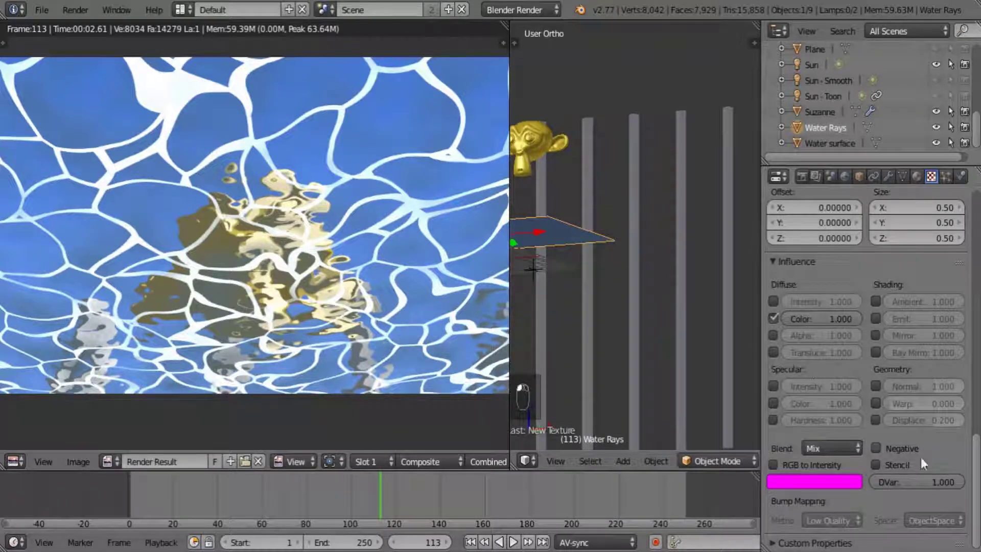
# Recolour the Foam web.001 ramp's teal stop at position 0.050 to white, with full value and no saturation.
pyautogui.scroll(10, 868, 388)
pyautogui.scroll(-3, 869, 383)
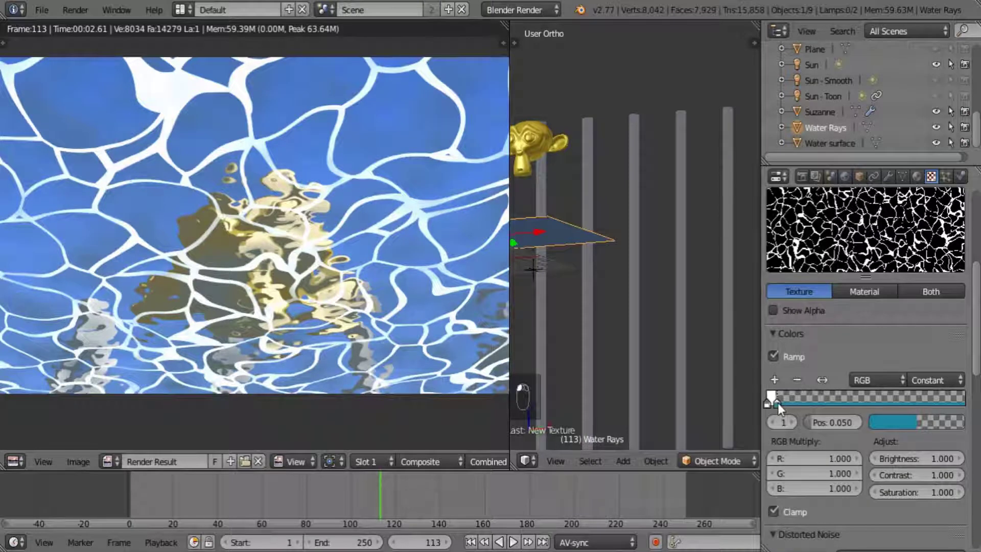
pyautogui.click(925, 422)
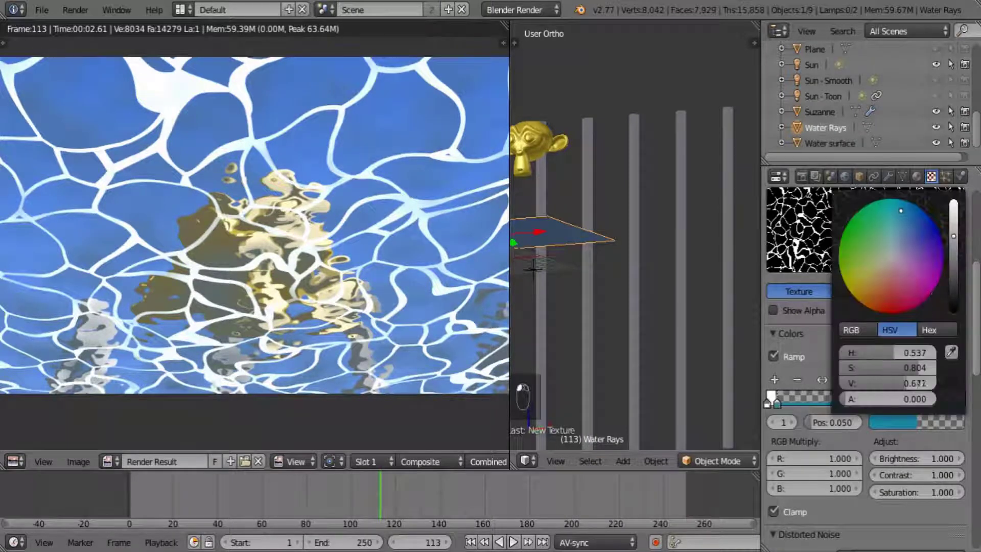
pyautogui.moveTo(918, 383); pyautogui.dragTo(951, 383)
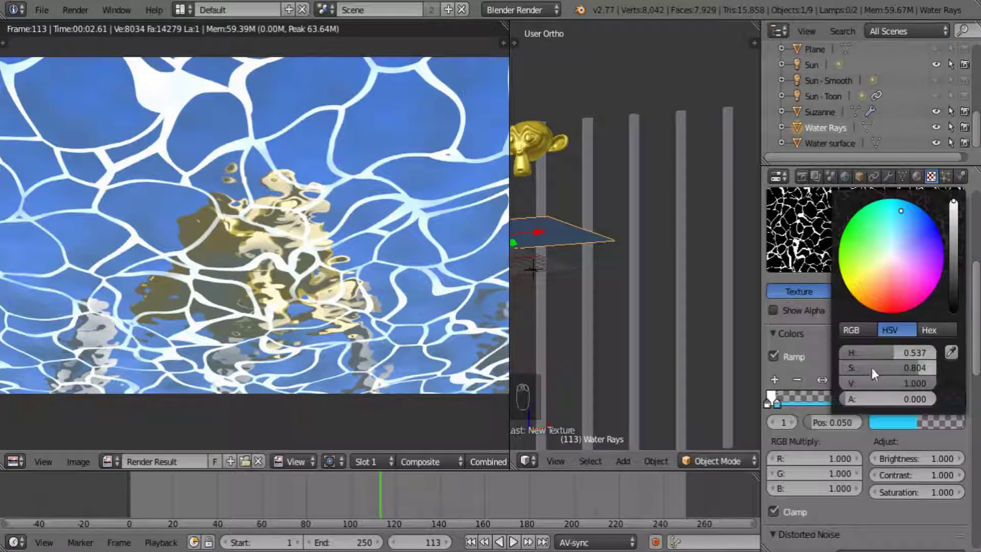
pyautogui.moveTo(868, 368); pyautogui.dragTo(843, 369)
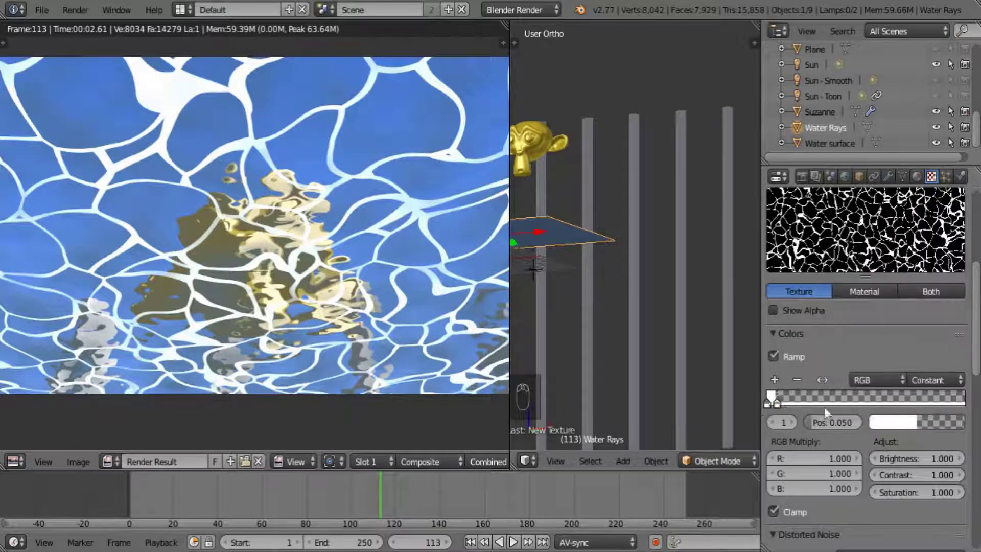
# Make the Foam web.001 ramp's first stop black and the white stop at position 0.050 fully opaque.
pyautogui.click(768, 403)
pyautogui.click(905, 422)
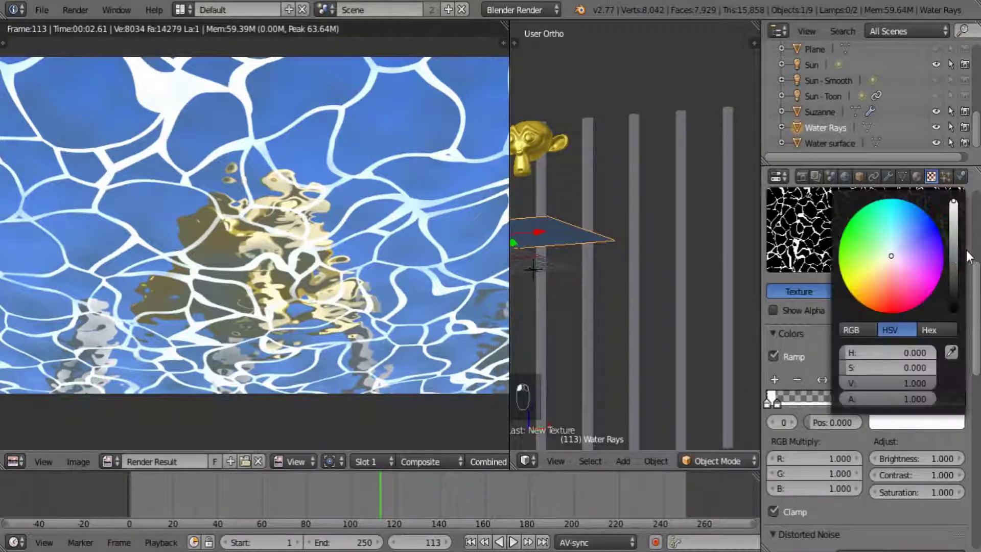
pyautogui.moveTo(953, 250); pyautogui.dragTo(953, 310)
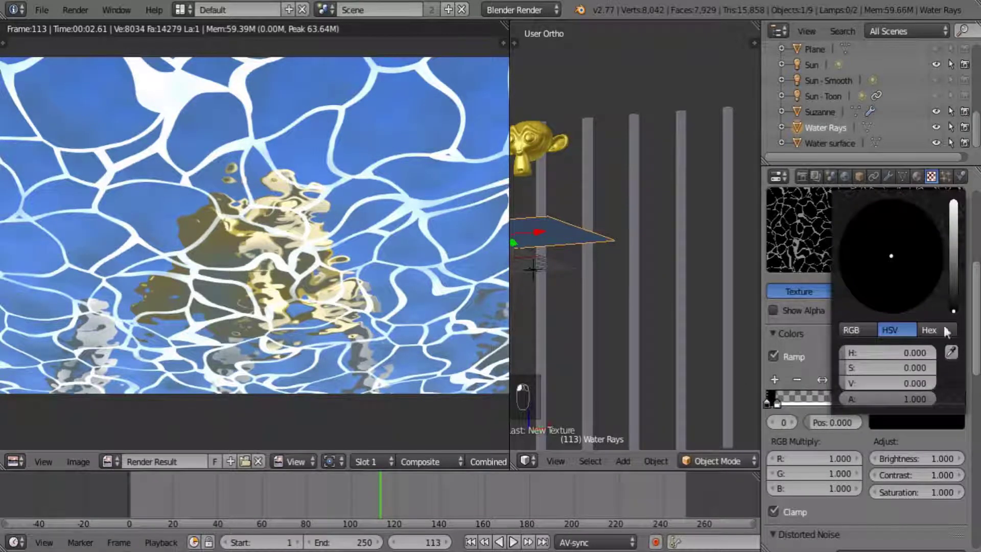
pyautogui.click(779, 401)
pyautogui.click(895, 424)
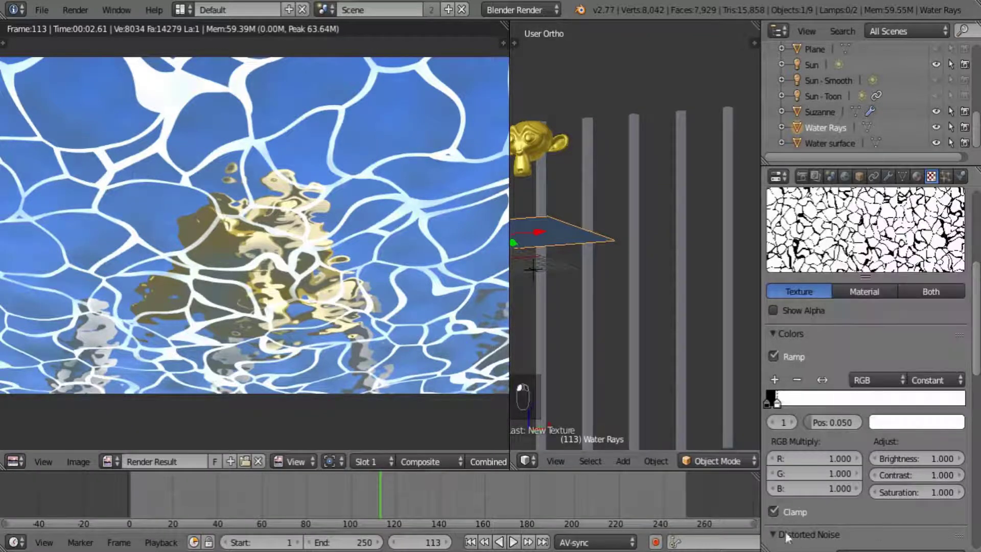
# Change the Foam web.001 texture's influence blend mode and render frame 113.
pyautogui.scroll(-15, 843, 414)
pyautogui.scroll(-2, 846, 421)
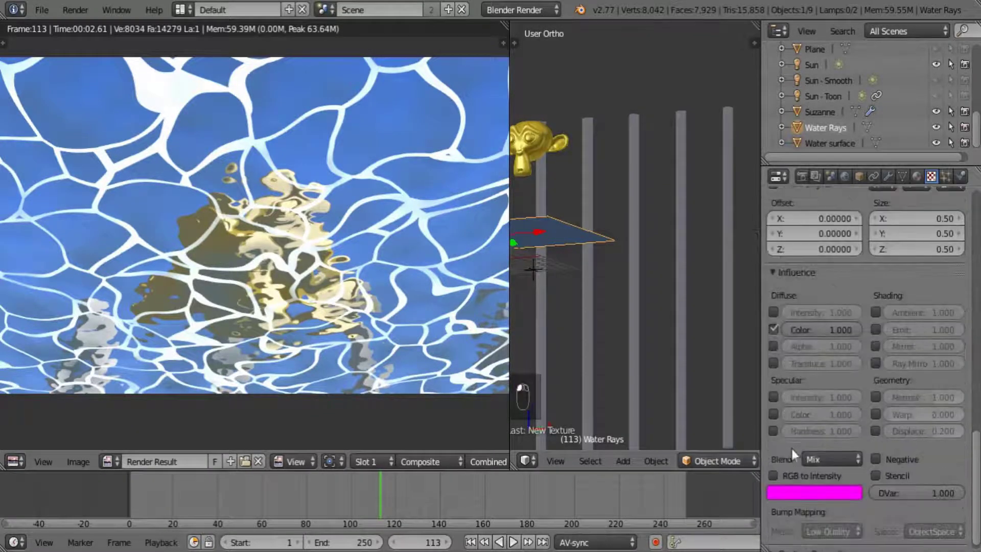
pyautogui.click(812, 458)
pyautogui.click(828, 390)
pyautogui.scroll(15, 814, 456)
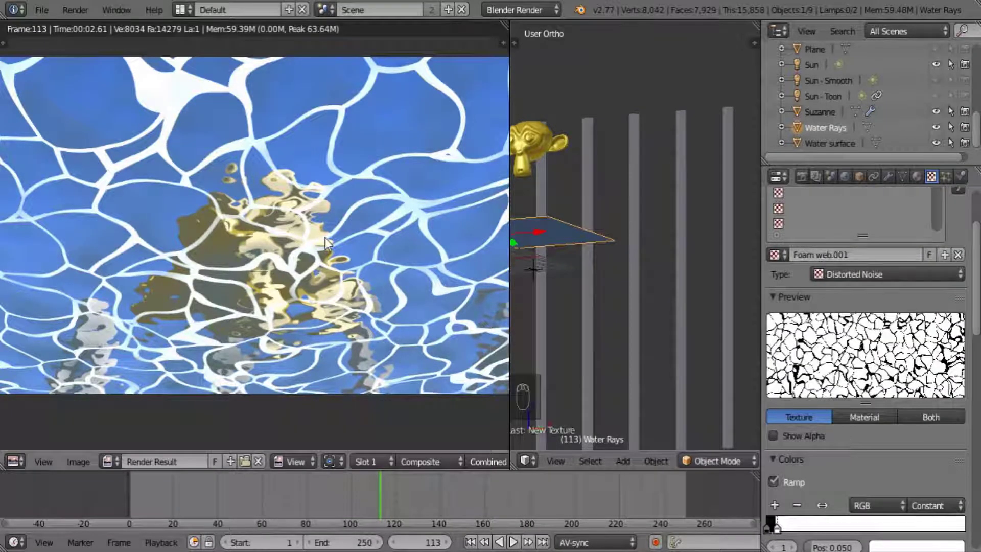
pyautogui.press('F12')
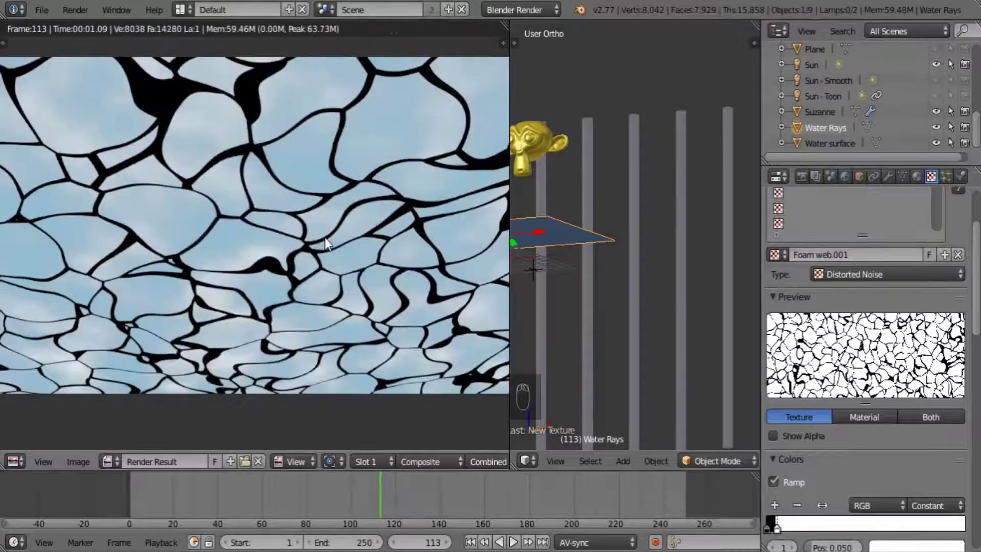
# Set the Rays material's diffuse colour to full brightness (V 1.000) and desaturate it to white.
pyautogui.click(917, 177)
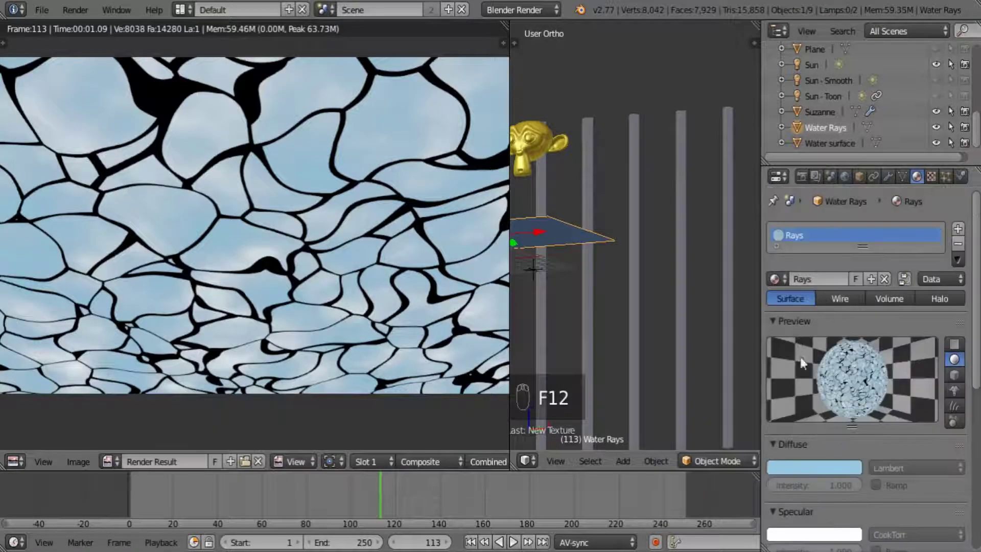
pyautogui.click(816, 469)
pyautogui.click(851, 263)
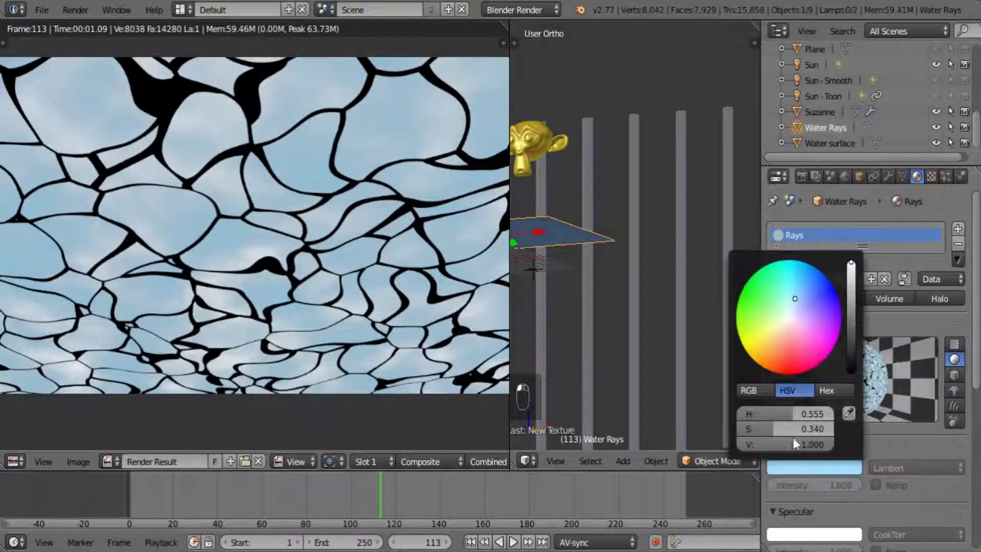
pyautogui.moveTo(793, 429); pyautogui.dragTo(747, 429)
# Set the alpha of the Roughness ramp's black stop to 1 and make the texture single-user for Water Rays.
pyautogui.click(935, 178)
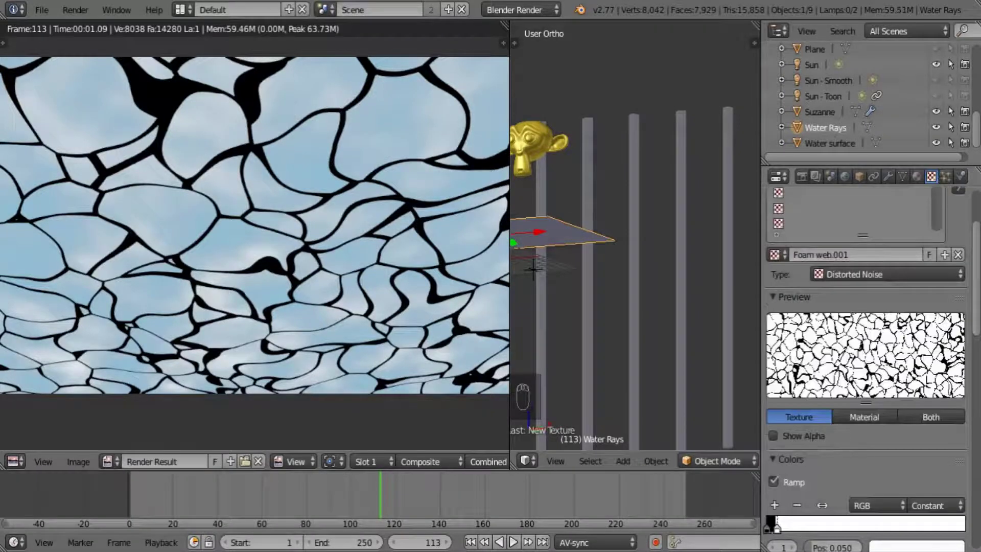
pyautogui.click(875, 252)
pyautogui.scroll(-10, 869, 307)
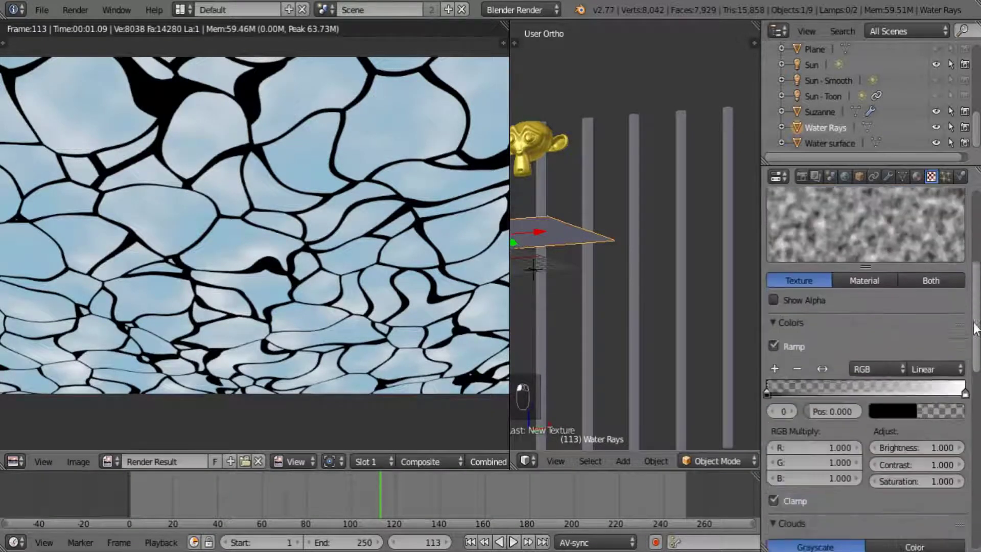
pyautogui.click(882, 383)
pyautogui.moveTo(892, 359); pyautogui.dragTo(937, 360)
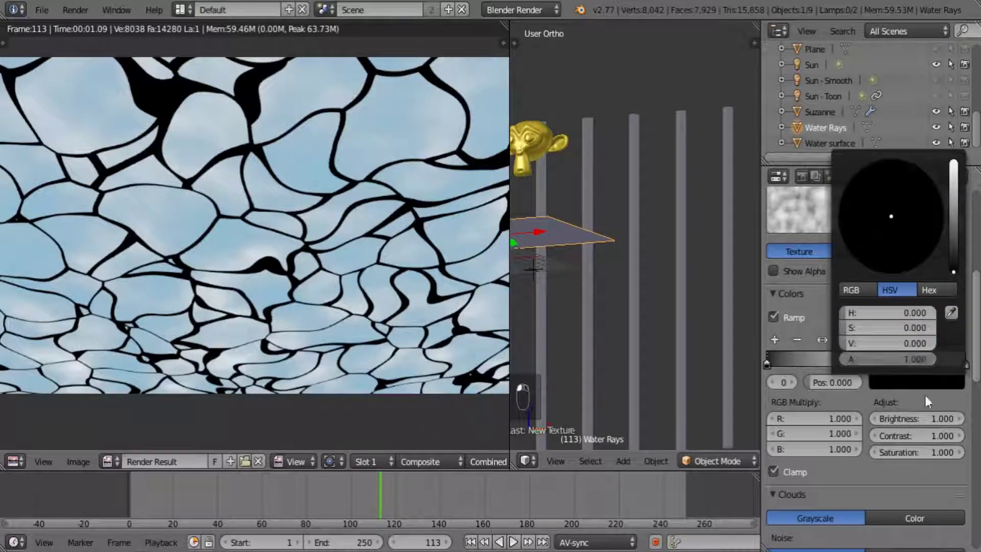
pyautogui.scroll(7, 850, 439)
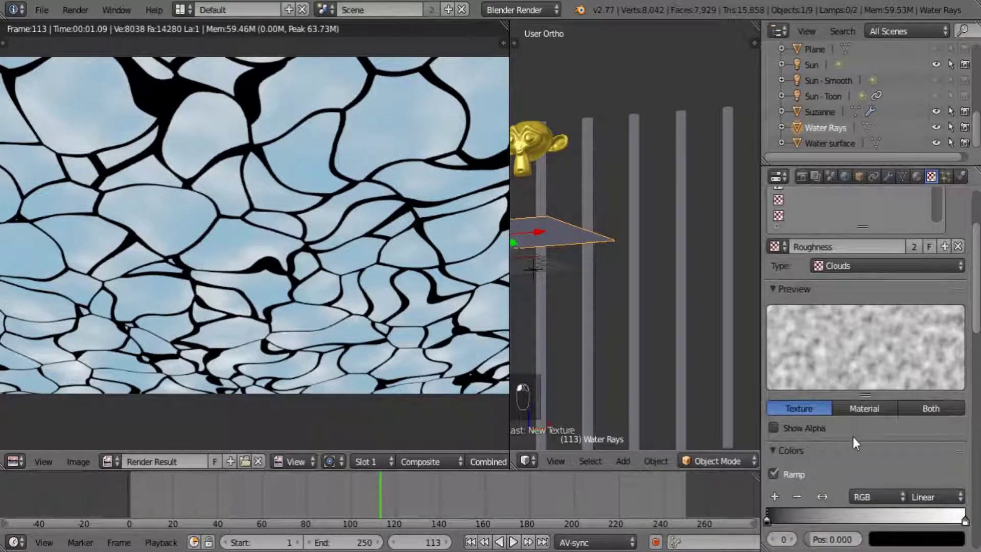
pyautogui.click(914, 247)
# Make the white stop of the Water surface's Roughness texture ramp fully transparent and render frame 113.
pyautogui.click(841, 145)
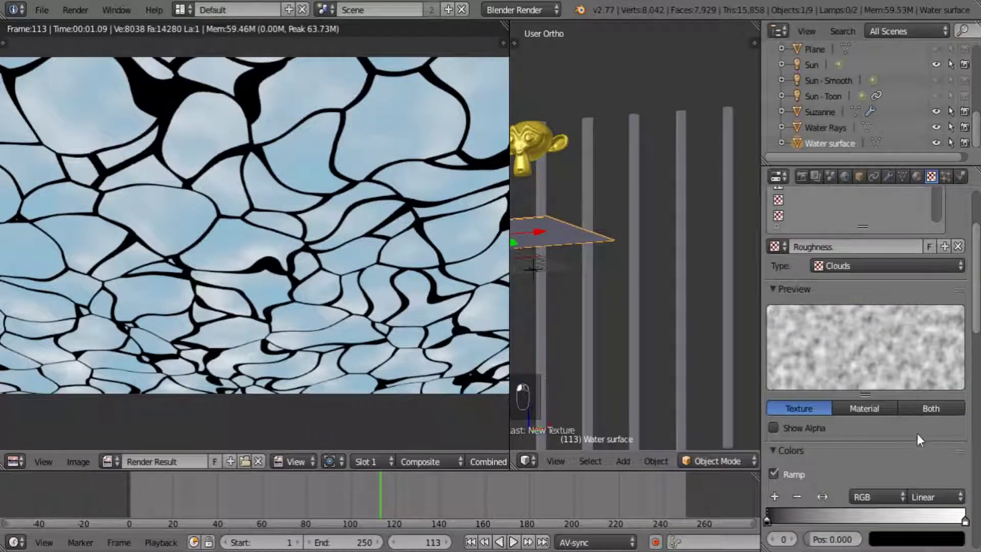
pyautogui.scroll(-2, 917, 434)
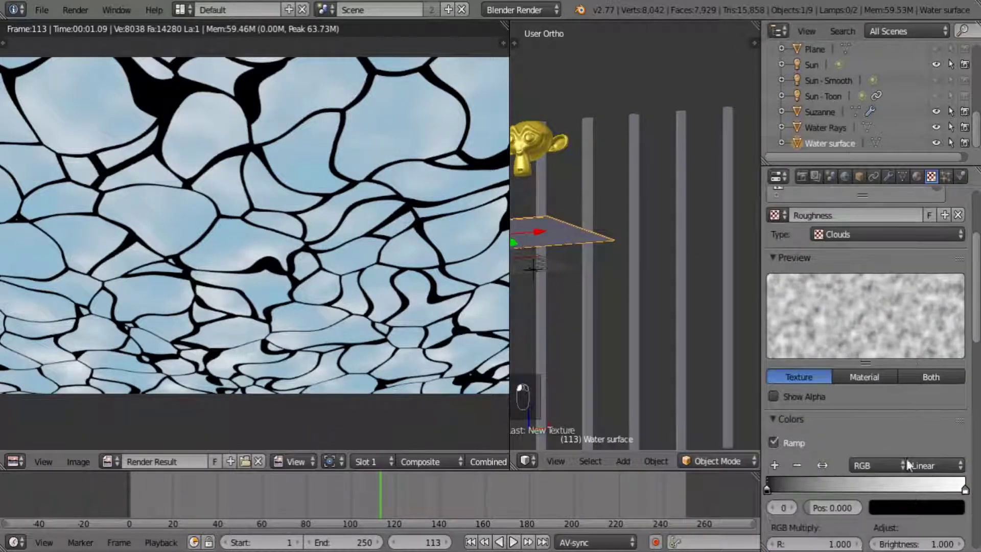
pyautogui.click(965, 488)
pyautogui.click(925, 506)
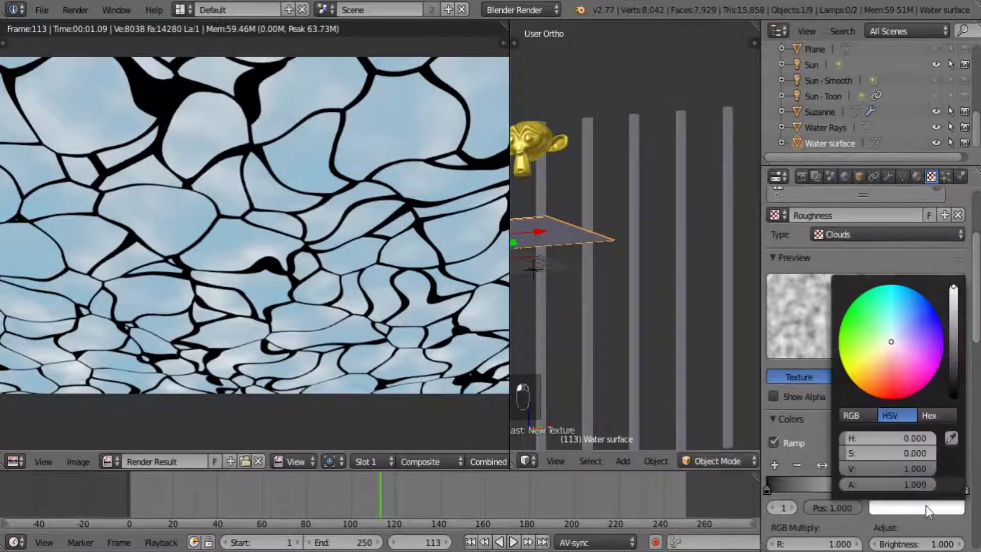
pyautogui.moveTo(879, 484); pyautogui.dragTo(839, 483)
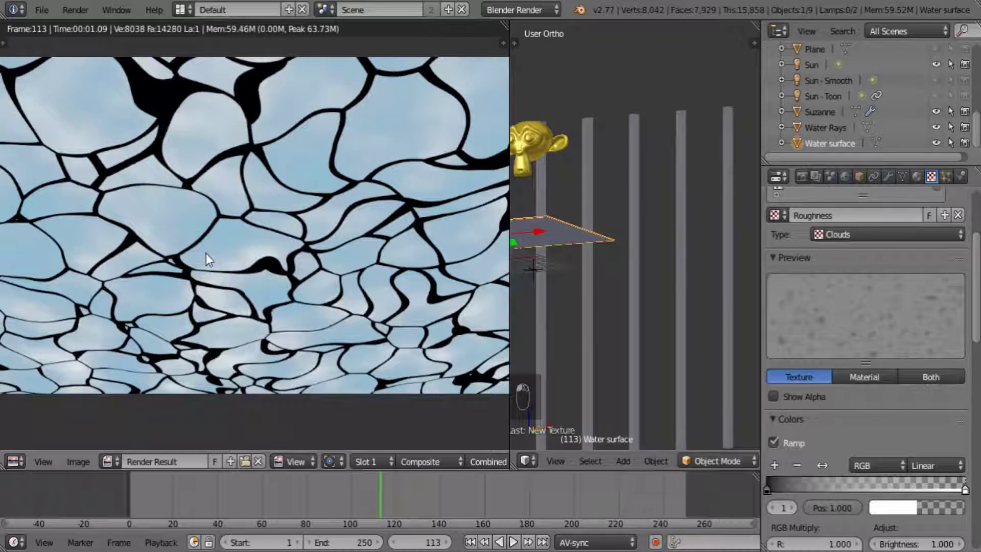
pyautogui.press('F12')
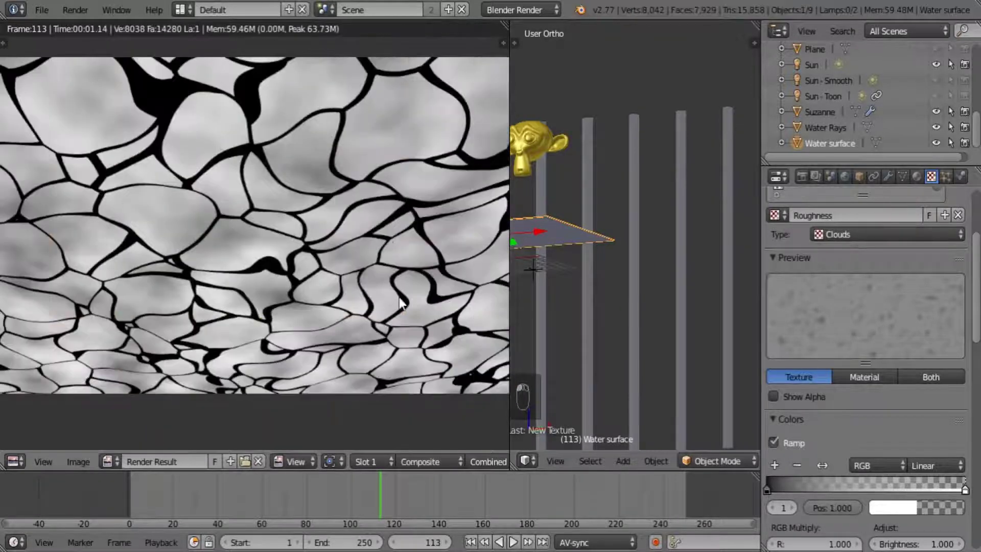
# Add a second render layer named Water rays.
pyautogui.click(816, 176)
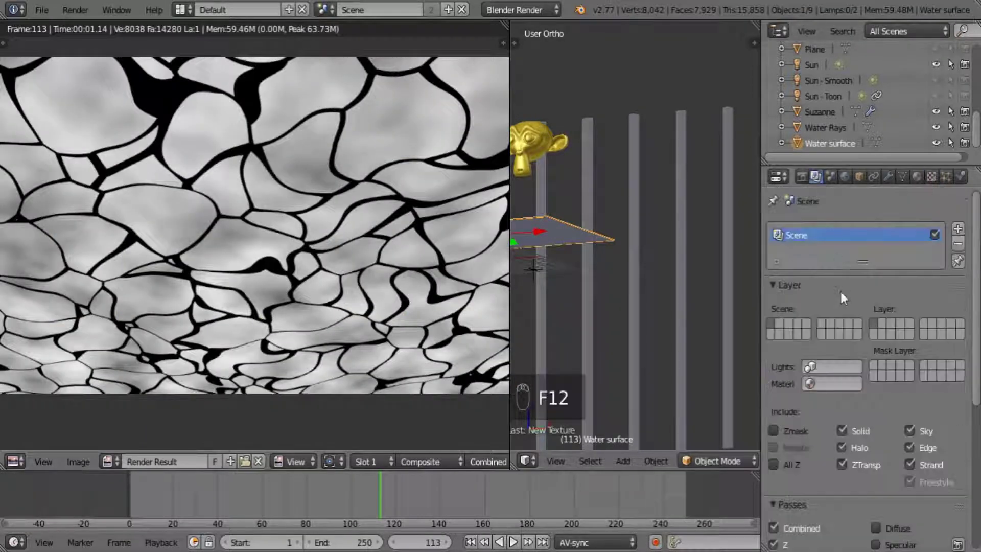
pyautogui.click(958, 229)
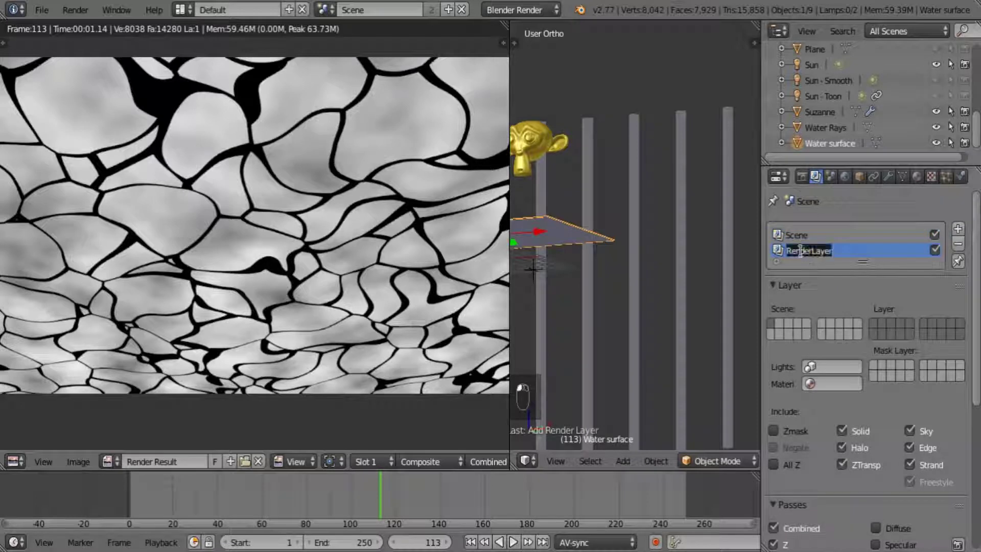
pyautogui.write('Water rays')
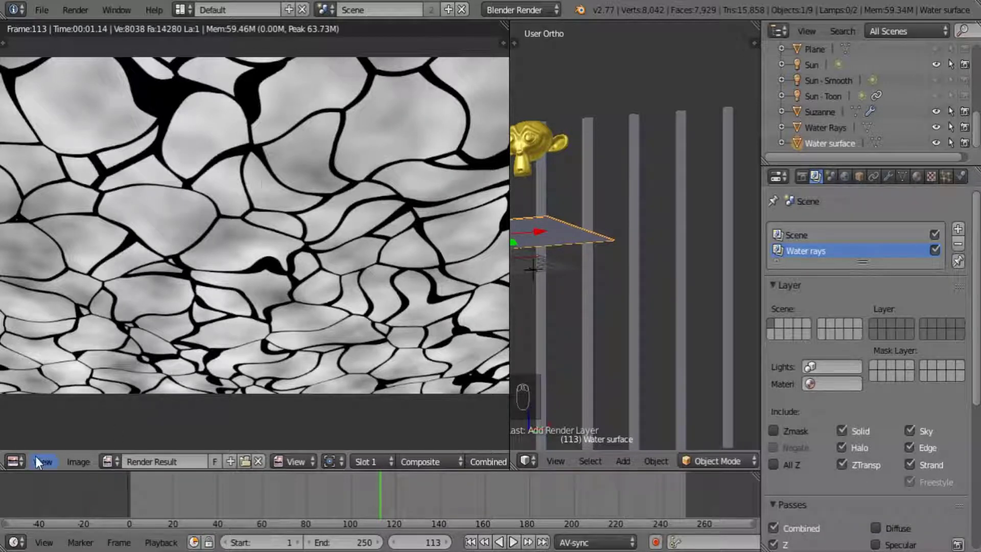
# Move the Water Rays plane to scene layer 2 and limit the Water rays render layer to it, with layer 1 as mask.
pyautogui.moveTo(628, 196); pyautogui.dragTo(735, 180, button='middle')
pyautogui.click(822, 128)
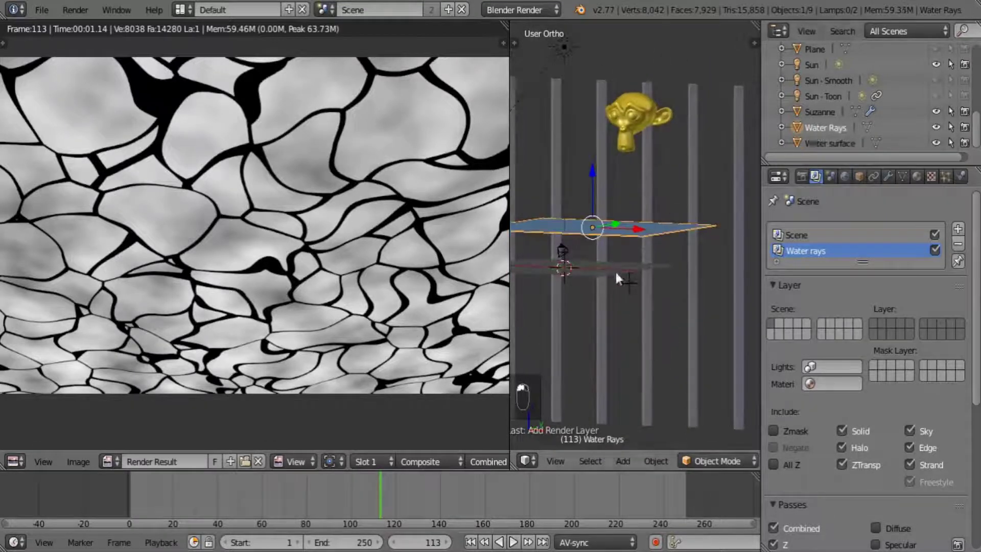
pyautogui.press('m')
pyautogui.click(745, 300)
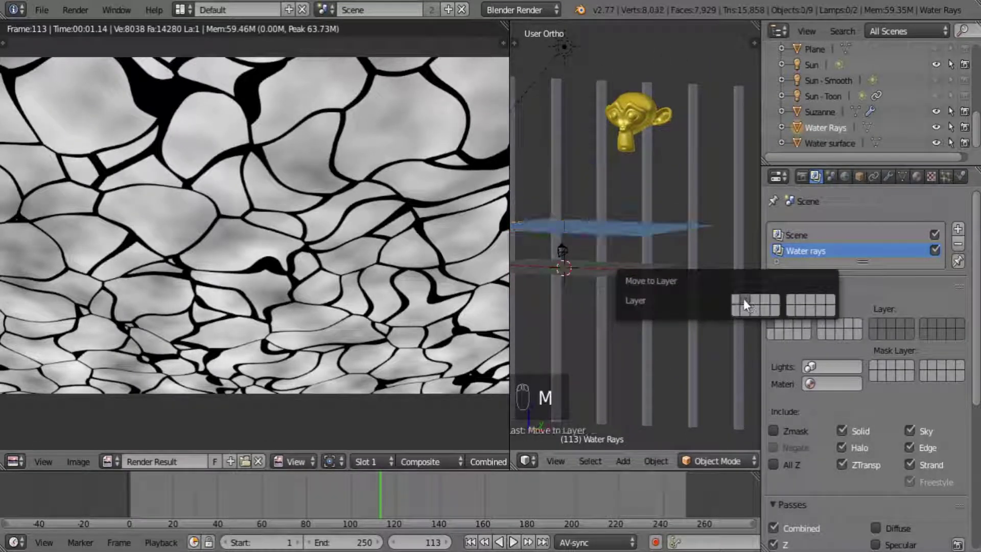
pyautogui.click(878, 322)
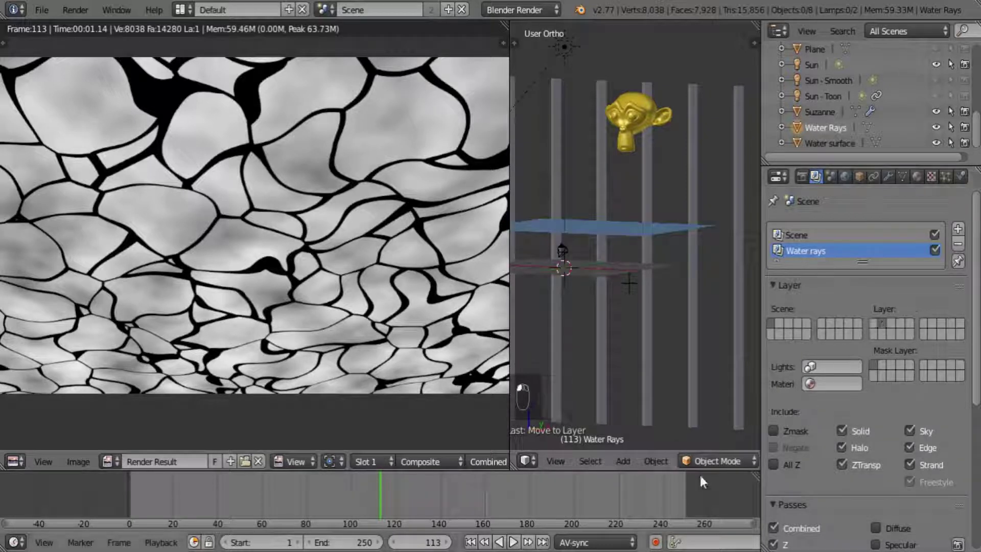
# Enable scene layer 2 alongside layer 1, check the layer assignments of both render layers, and render frame 113.
pyautogui.click(799, 235)
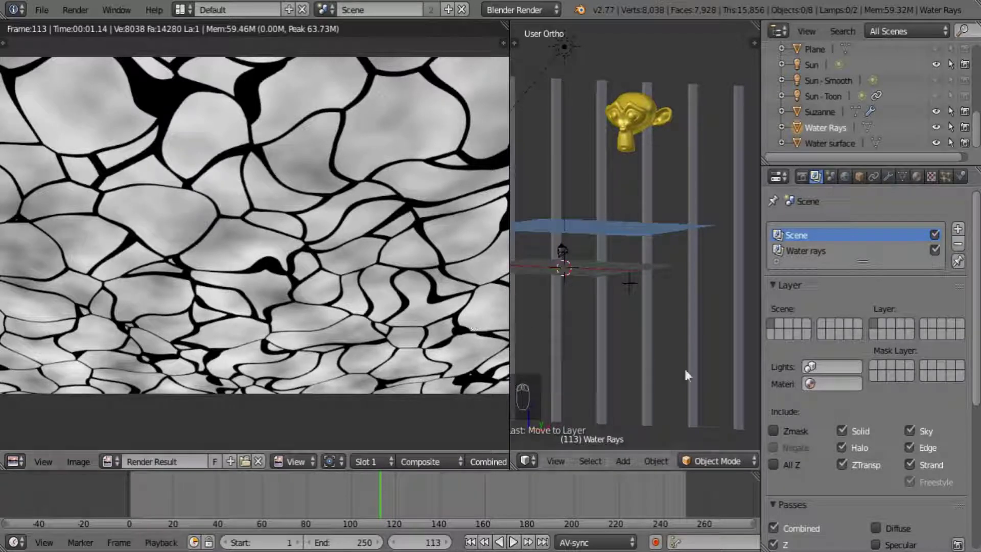
pyautogui.keyDown('shift'); pyautogui.click(780, 323); pyautogui.keyUp('shift')
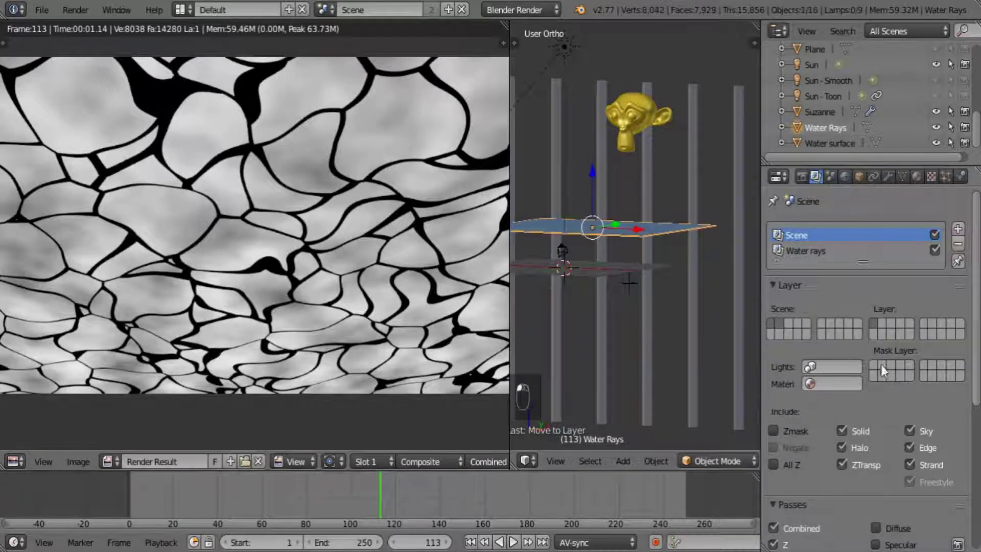
pyautogui.click(838, 246)
pyautogui.click(836, 234)
pyautogui.click(835, 254)
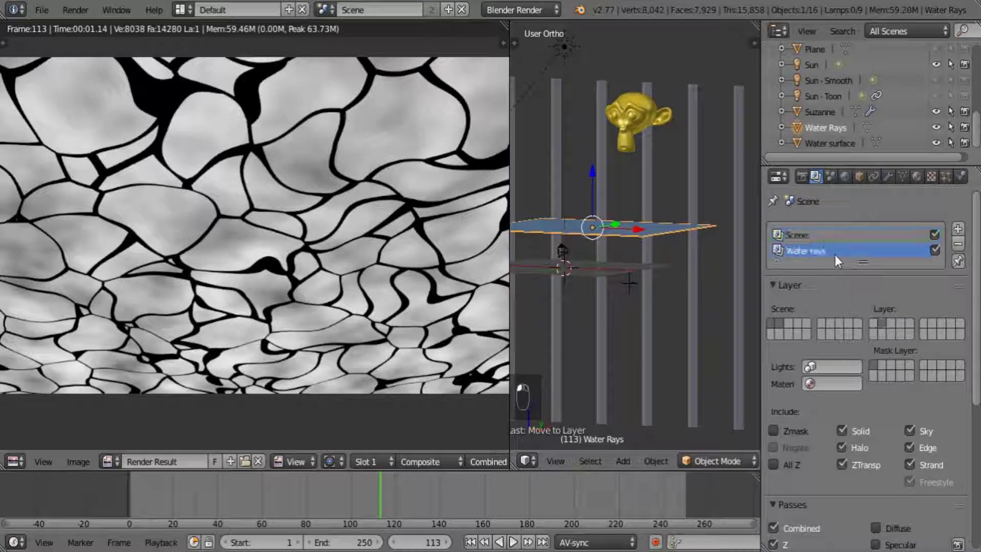
pyautogui.press('F12')
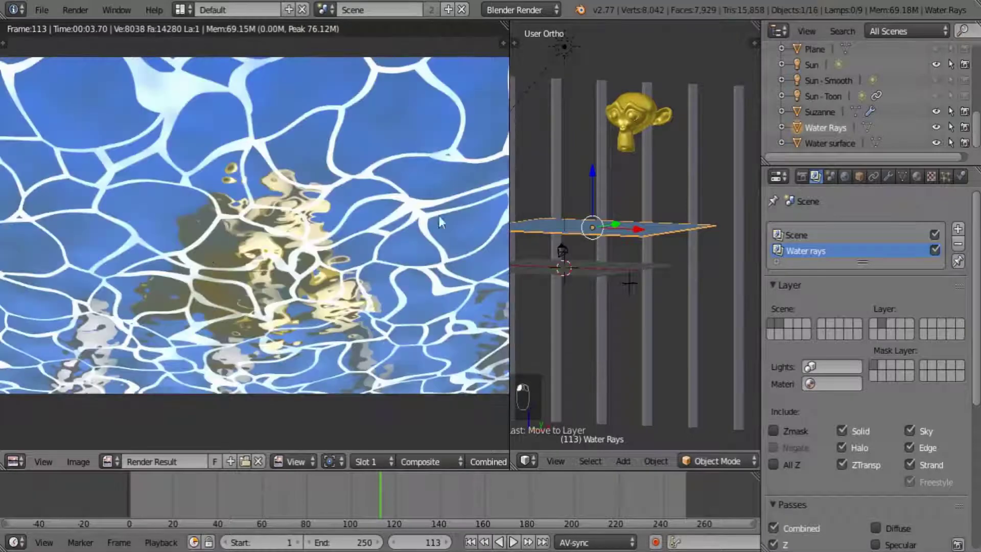
# Extend the render view over the 3D view, turn it into the compositing node editor, and fit the backdrop.
pyautogui.moveTo(505, 24); pyautogui.dragTo(547, 45)
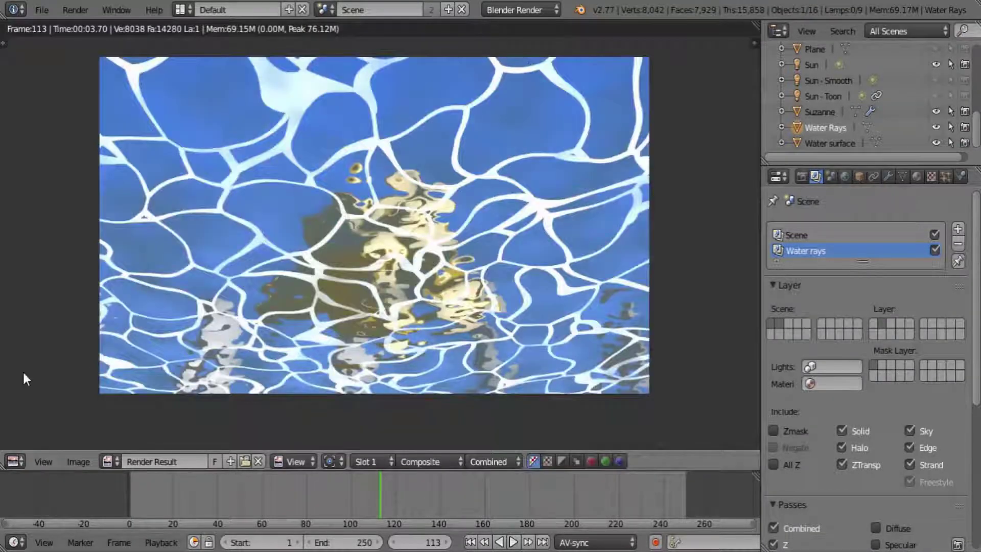
pyautogui.click(16, 461)
pyautogui.click(59, 268)
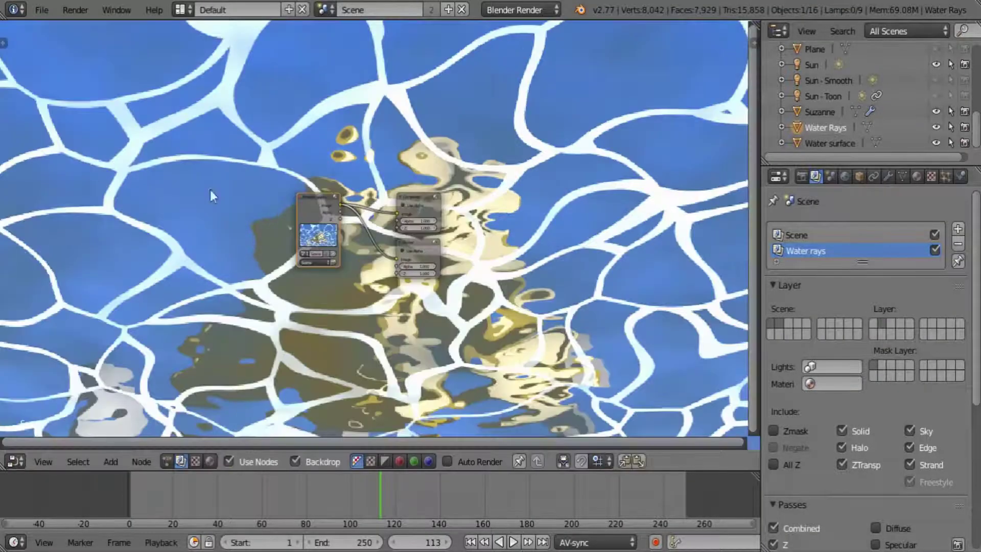
pyautogui.press('Home')
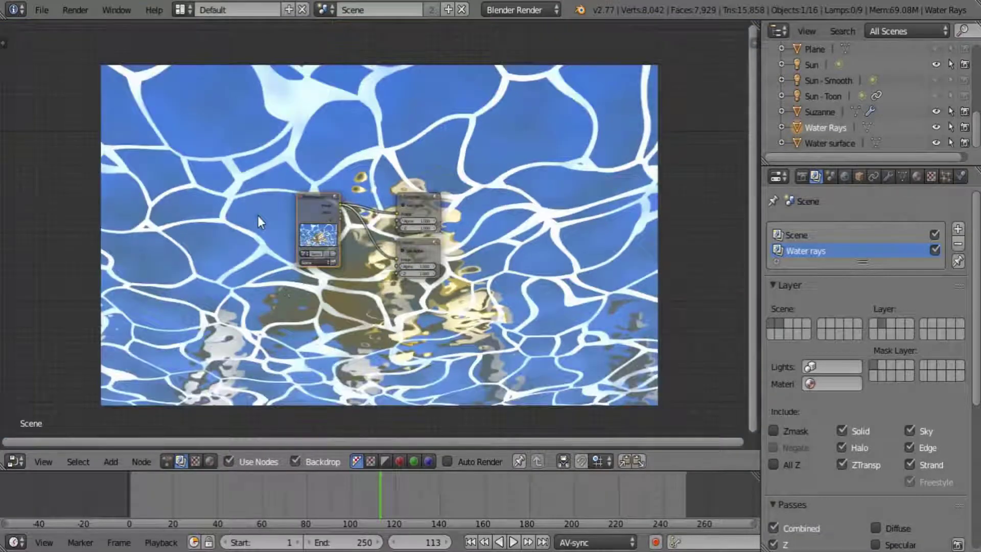
# Duplicate the Render Layers node below the original and set the copy to the Water rays layer.
pyautogui.click(415, 194)
pyautogui.hotkey('shift', 'd')
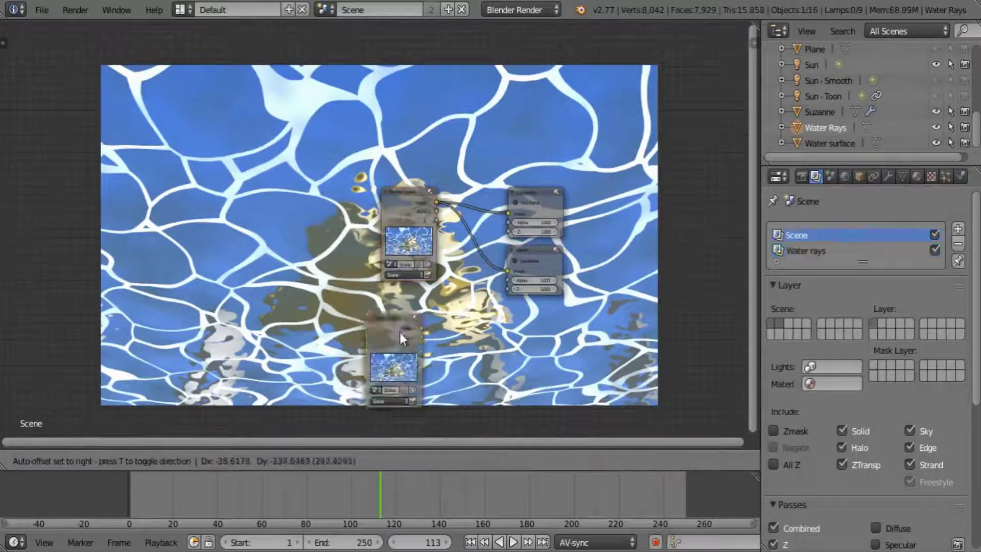
pyautogui.click(413, 311)
pyautogui.moveTo(412, 311); pyautogui.dragTo(373, 232, button='middle')
pyautogui.click(389, 316)
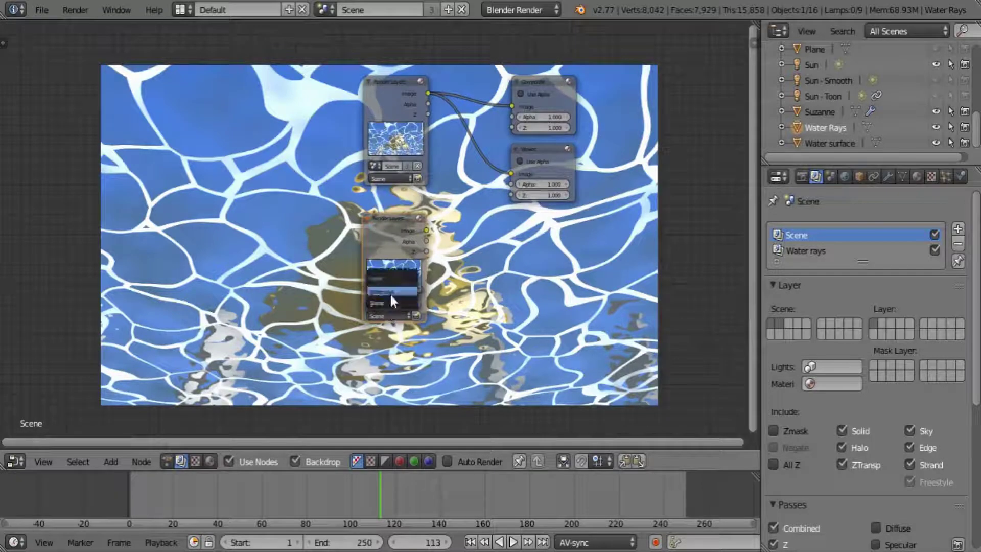
pyautogui.click(390, 293)
# Move the Viewer node away from the others and feed it the Water rays layer's image.
pyautogui.moveTo(475, 222); pyautogui.dragTo(354, 298, button='middle')
pyautogui.moveTo(307, 306); pyautogui.dragTo(643, 185)
pyautogui.moveTo(527, 302); pyautogui.dragTo(511, 212, button='middle')
# Insert a ColorRamp node between the Water rays layer and the Viewer, with the black stop at position 0.536.
pyautogui.hotkey('shift', 'a')
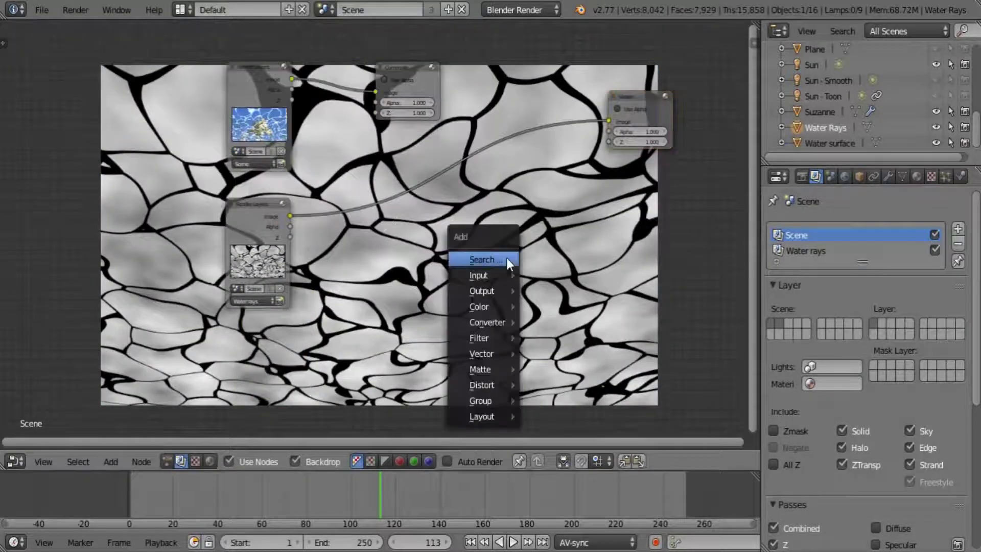
pyautogui.moveTo(499, 324)
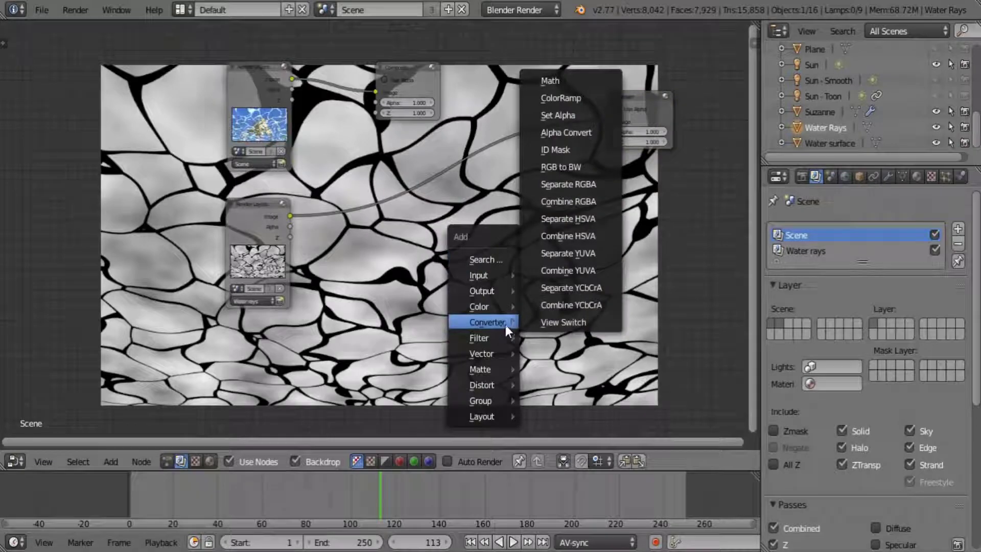
pyautogui.click(560, 98)
pyautogui.click(319, 196)
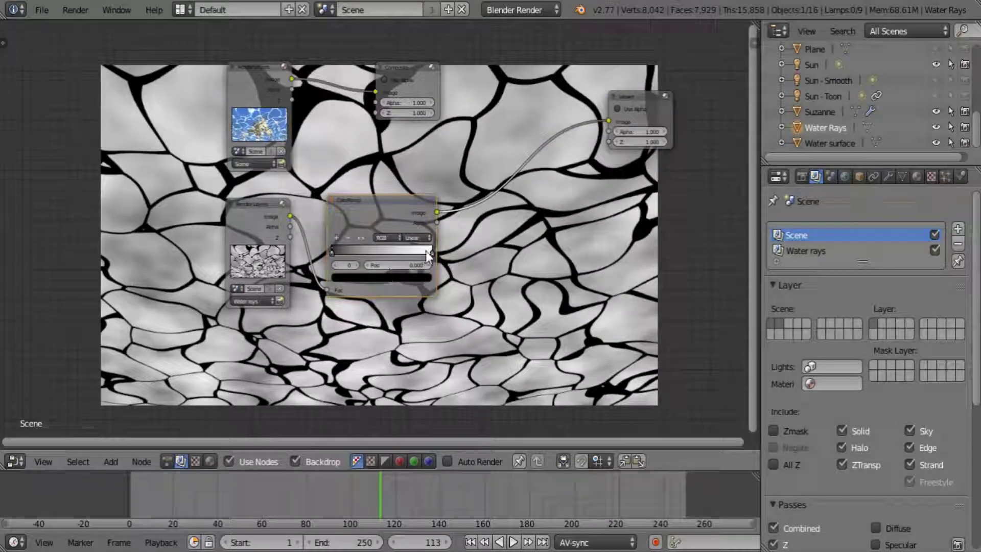
pyautogui.moveTo(336, 250); pyautogui.dragTo(385, 253)
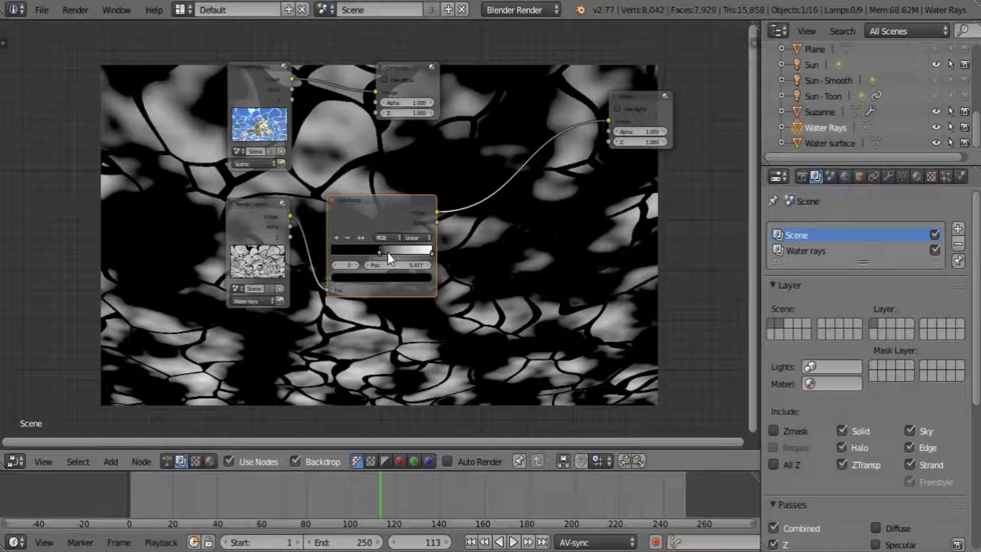
pyautogui.moveTo(381, 248); pyautogui.dragTo(387, 253)
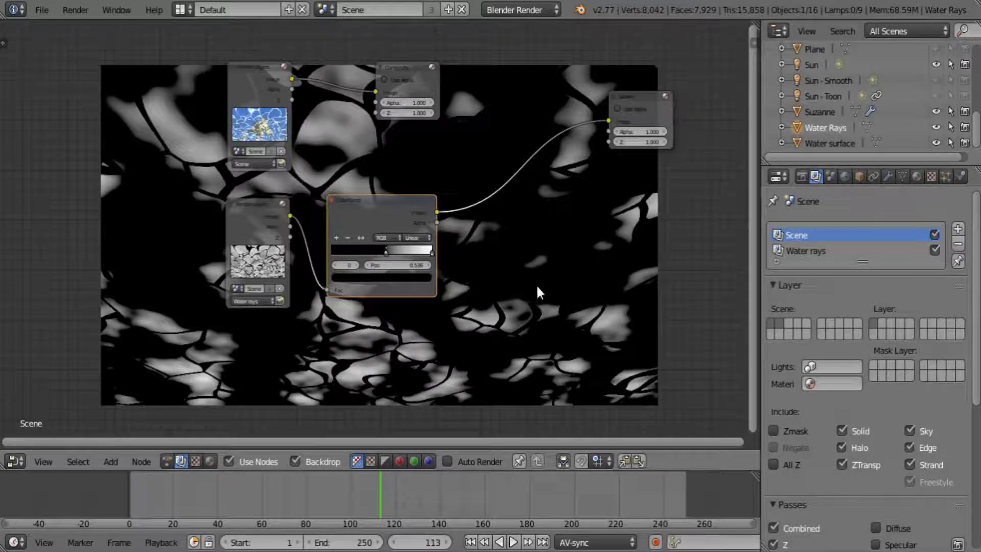
# Insert a Sun Beams node between the ColorRamp and the Viewer.
pyautogui.hotkey('shift', 'a')
pyautogui.moveTo(528, 348)
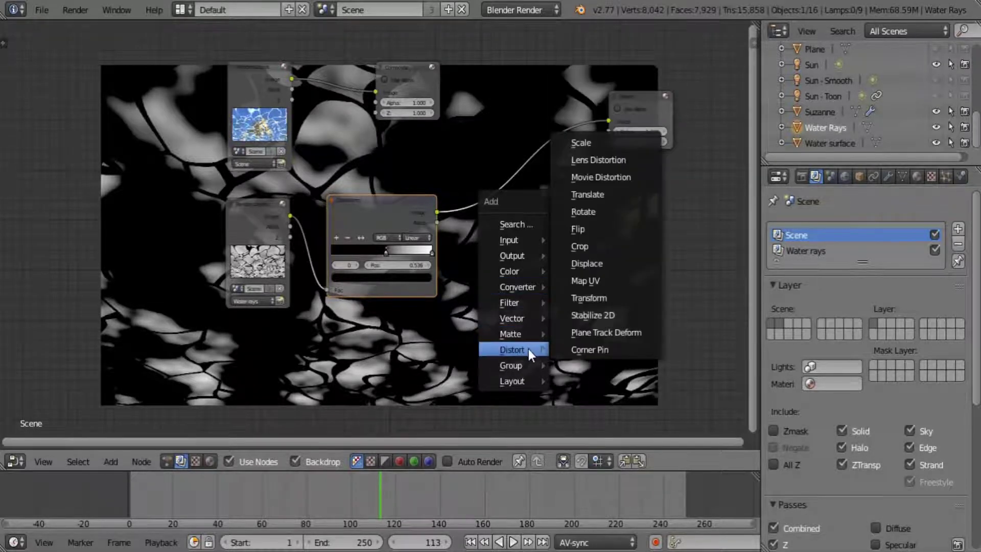
pyautogui.moveTo(525, 303)
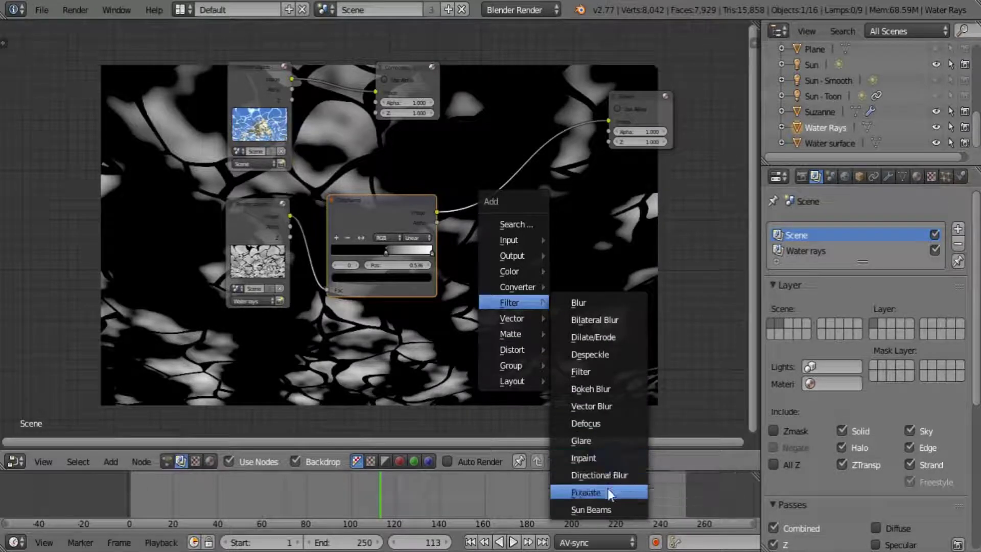
pyautogui.click(608, 508)
pyautogui.click(493, 191)
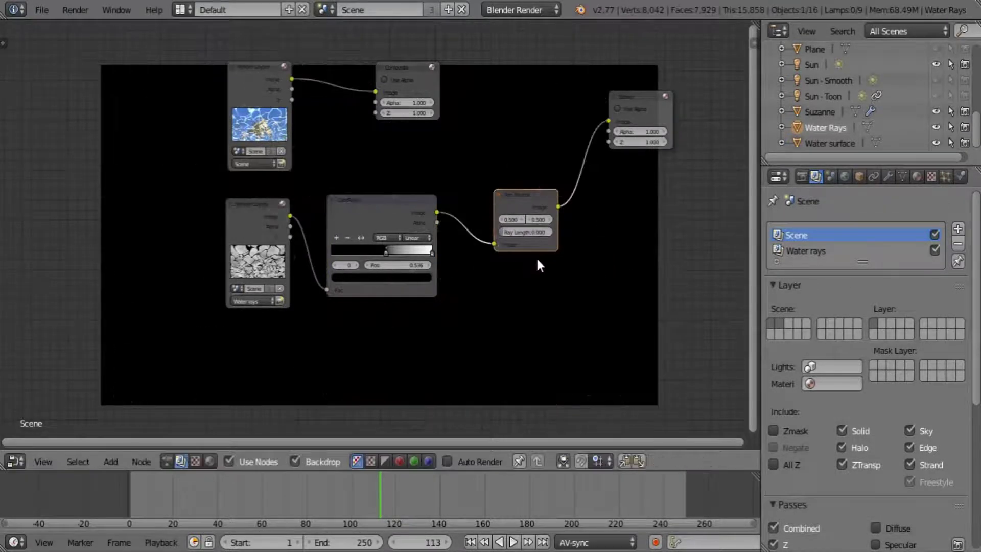
# Set the Sun Beams source to 1.900, 5.100 with ray length 0.173, and the ColorRamp's white stop to position 0.827.
pyautogui.scroll(3, 535, 257)
pyautogui.moveTo(567, 233); pyautogui.dragTo(585, 215)
pyautogui.moveTo(567, 307); pyautogui.dragTo(423, 300, button='middle')
pyautogui.scroll(-2, 422, 300)
pyautogui.scroll(1, 347, 162)
pyautogui.moveTo(306, 292)
pyautogui.mouseDown()
pyautogui.moveTo(352, 293)
pyautogui.moveTo(338, 296)
pyautogui.mouseUp()
pyautogui.moveTo(339, 296)
pyautogui.mouseDown(button='middle')
pyautogui.moveTo(198, 97)
pyautogui.moveTo(191, 252)
pyautogui.moveTo(281, 234)
pyautogui.moveTo(152, 263)
pyautogui.mouseUp(button='middle')
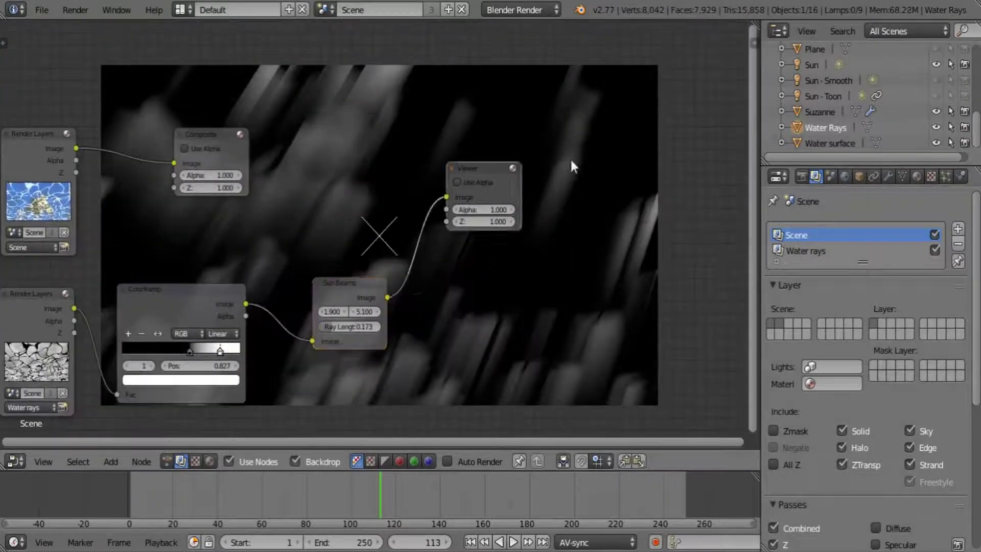
# Move the Viewer and Composite nodes farther from the render layers to make room for more nodes.
pyautogui.moveTo(485, 174); pyautogui.dragTo(654, 160)
pyautogui.moveTo(229, 157); pyautogui.dragTo(561, 98)
pyautogui.hotkey('shift', 'a')
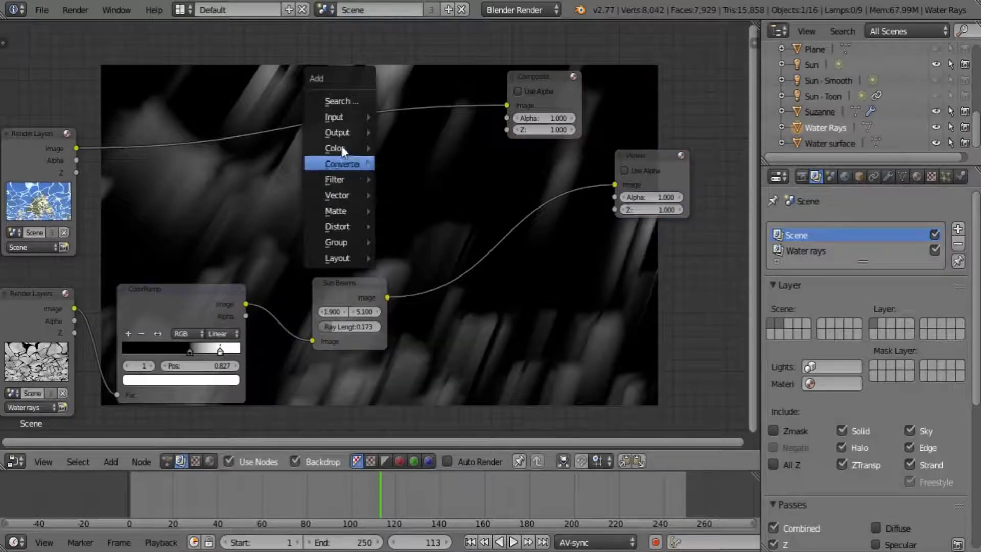
pyautogui.moveTo(341, 147)
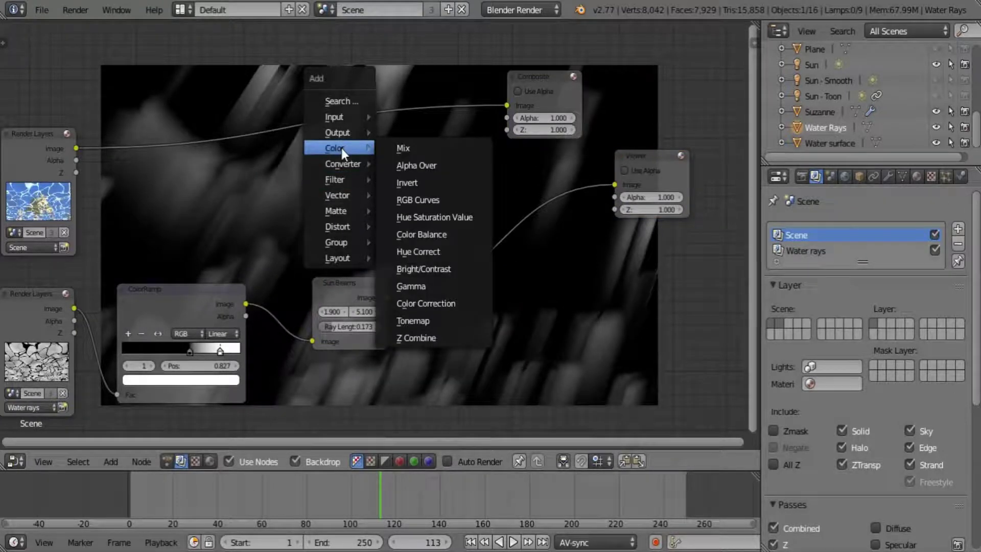
pyautogui.press('Escape')
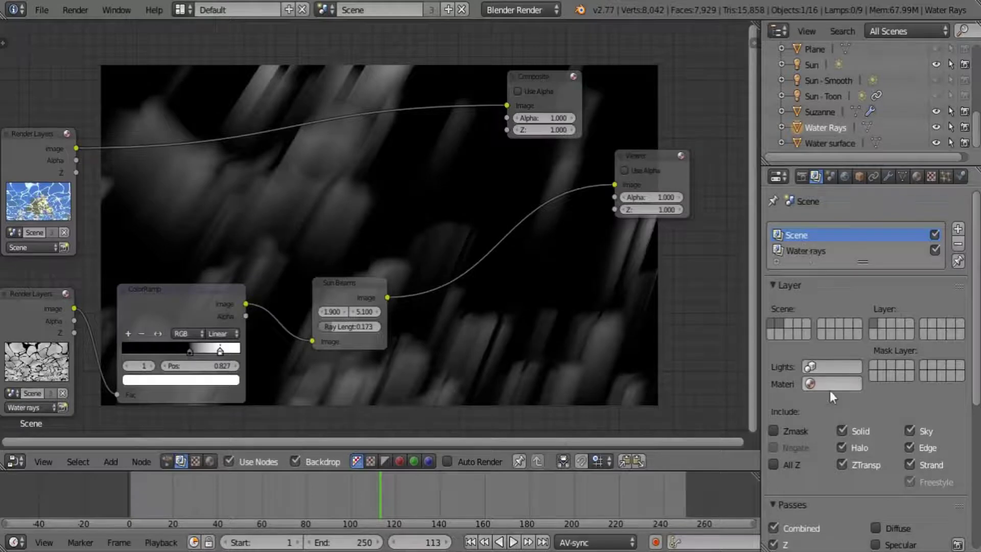
# Enable the Mist pass for the Scene render layer and re-render that layer.
pyautogui.scroll(-8, 830, 390)
pyautogui.click(773, 425)
pyautogui.scroll(8, 840, 375)
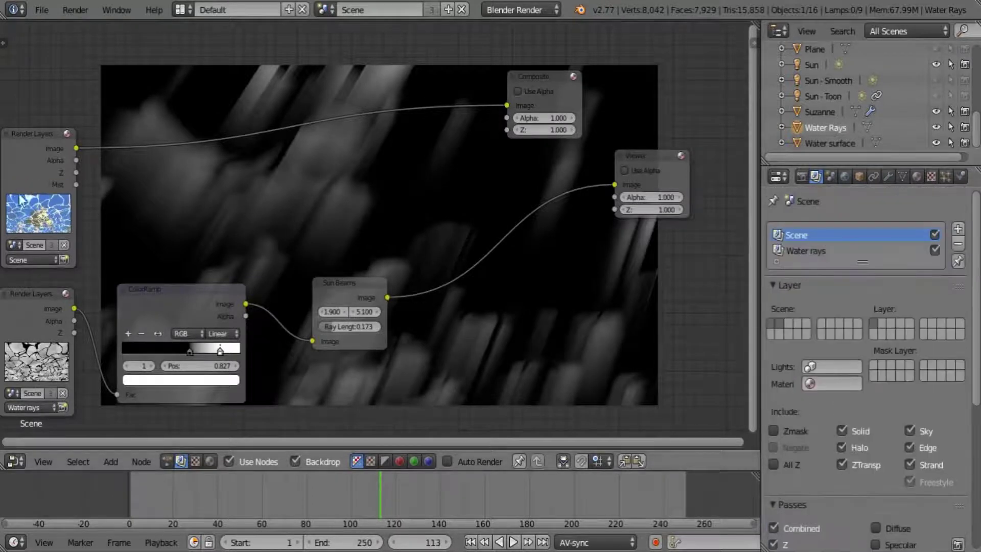
pyautogui.click(64, 259)
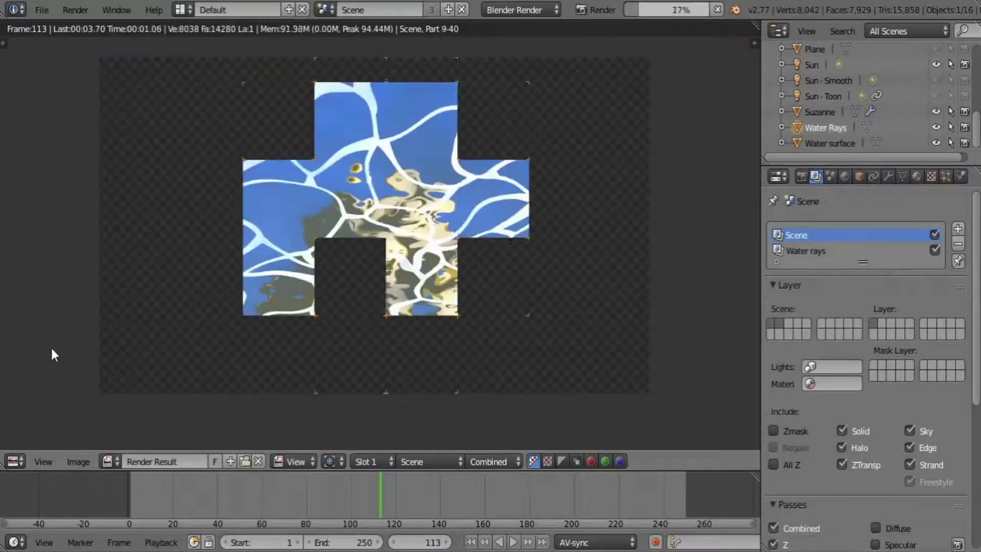
# Return the render view to the compositing node editor and select all nodes.
pyautogui.click(9, 462)
pyautogui.click(47, 271)
pyautogui.moveTo(423, 184); pyautogui.dragTo(444, 236, button='middle')
pyautogui.press('a')
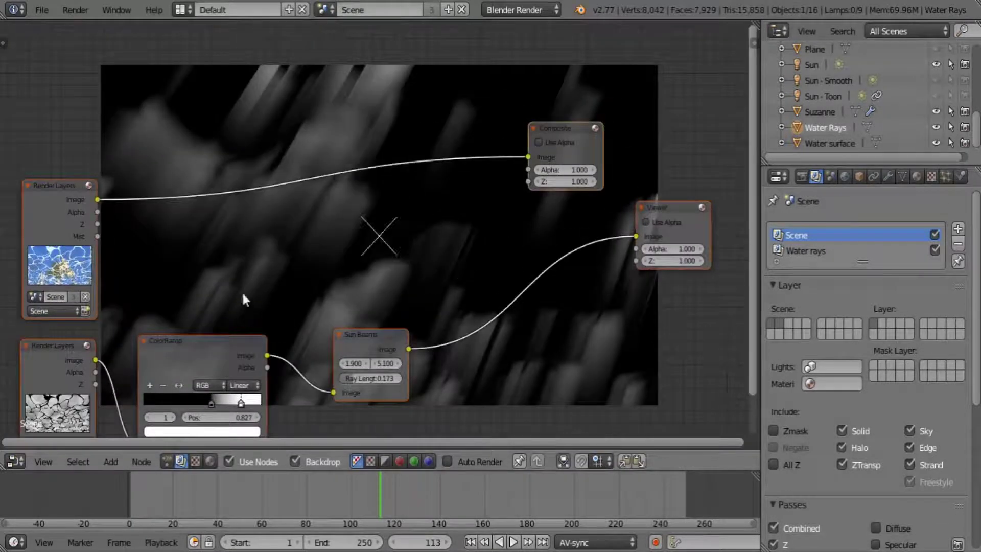
# Insert a Mix node between the Scene render layer and Composite, driven by the Mist pass, and send its output to the Viewer.
pyautogui.press('a')
pyautogui.hotkey('shift', 'a')
pyautogui.moveTo(286, 223)
pyautogui.moveTo(286, 191)
pyautogui.click(341, 190)
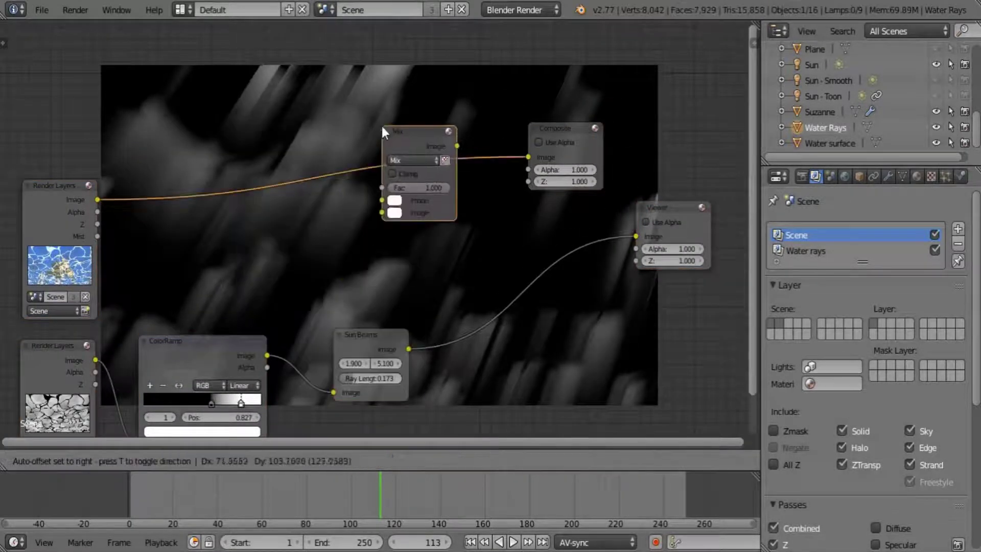
pyautogui.click(381, 124)
pyautogui.moveTo(97, 236); pyautogui.dragTo(382, 188)
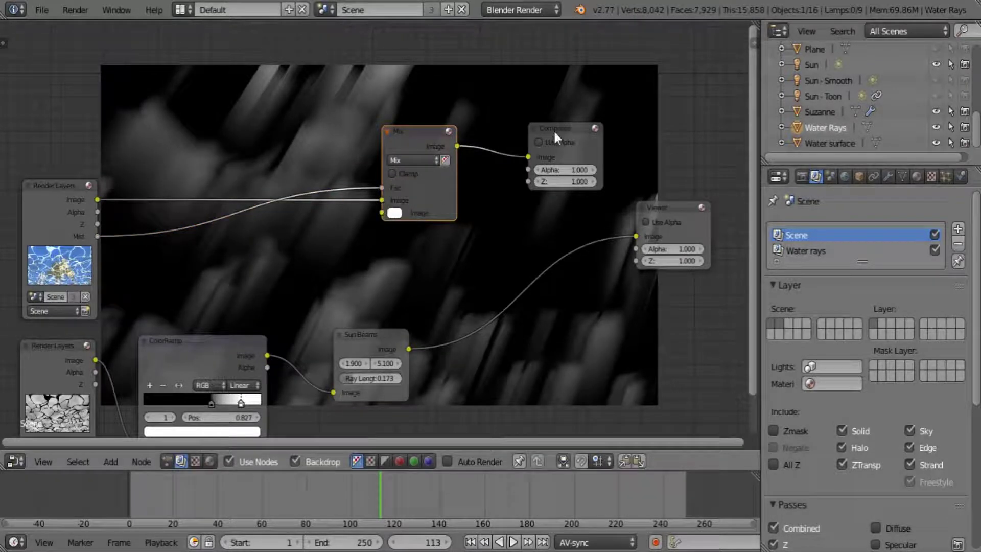
pyautogui.moveTo(457, 147); pyautogui.dragTo(636, 236)
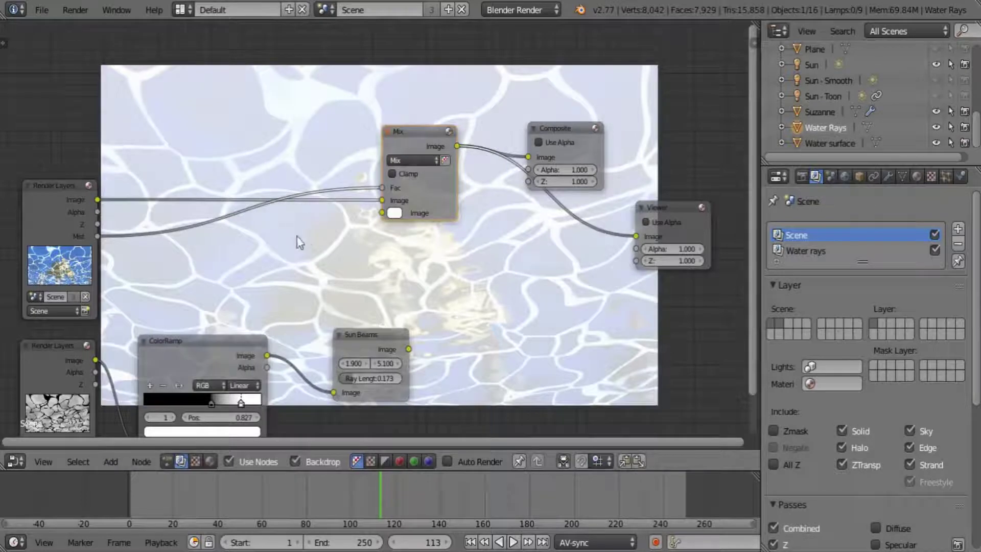
# Insert a ColorRamp between the Mist pass and the Mix node's factor.
pyautogui.hotkey('shift', 'a')
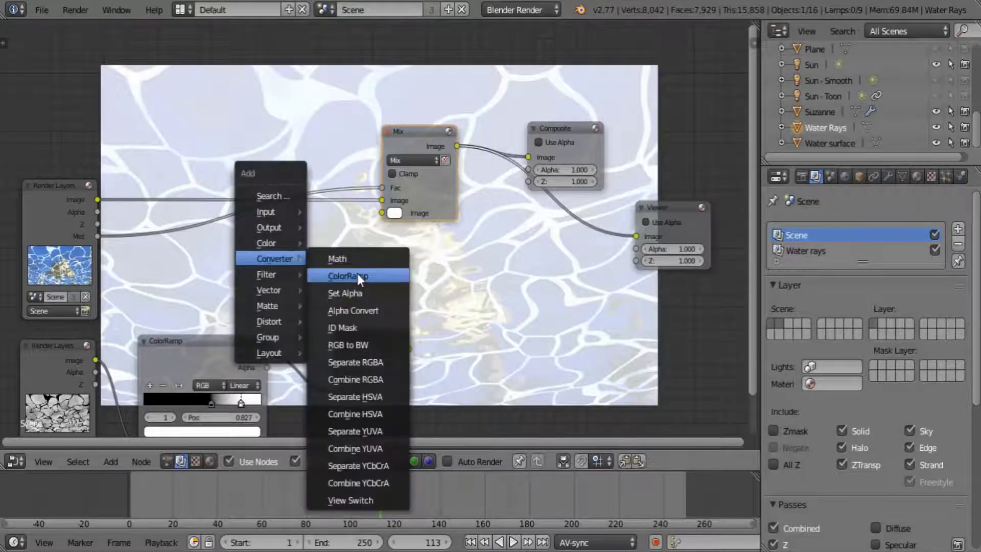
pyautogui.click(357, 274)
pyautogui.click(168, 213)
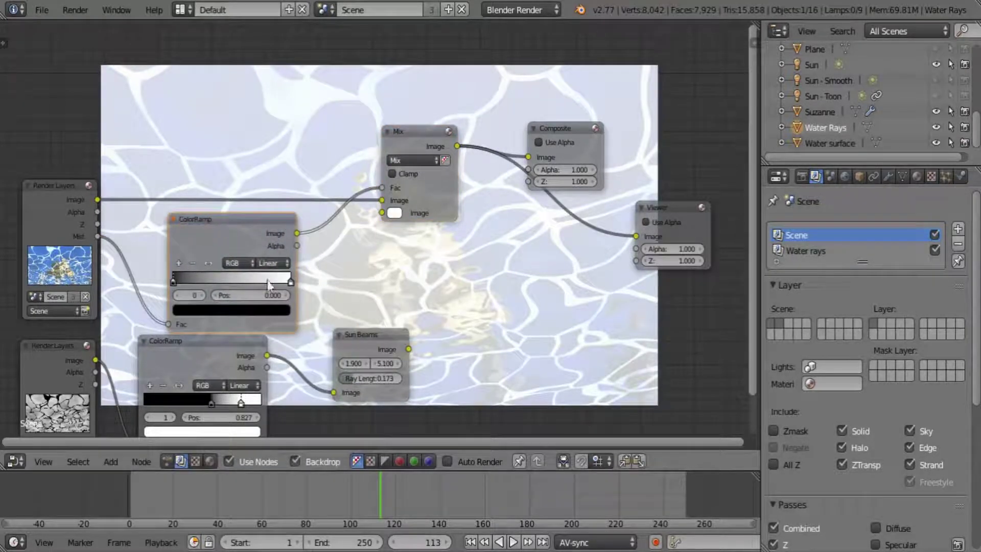
# Tighten the mist ColorRamp's stops, set its interpolation to Ease, and place the white stop at 0.627.
pyautogui.moveTo(287, 282); pyautogui.dragTo(252, 280)
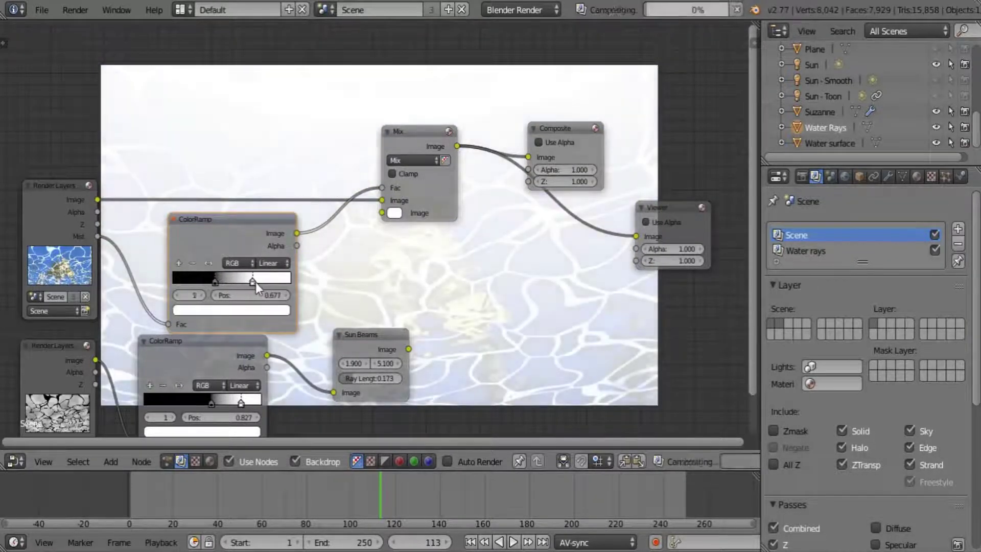
pyautogui.click(272, 263)
pyautogui.click(270, 250)
pyautogui.moveTo(253, 278)
pyautogui.mouseDown()
pyautogui.moveTo(219, 278)
pyautogui.moveTo(247, 279)
pyautogui.mouseUp()
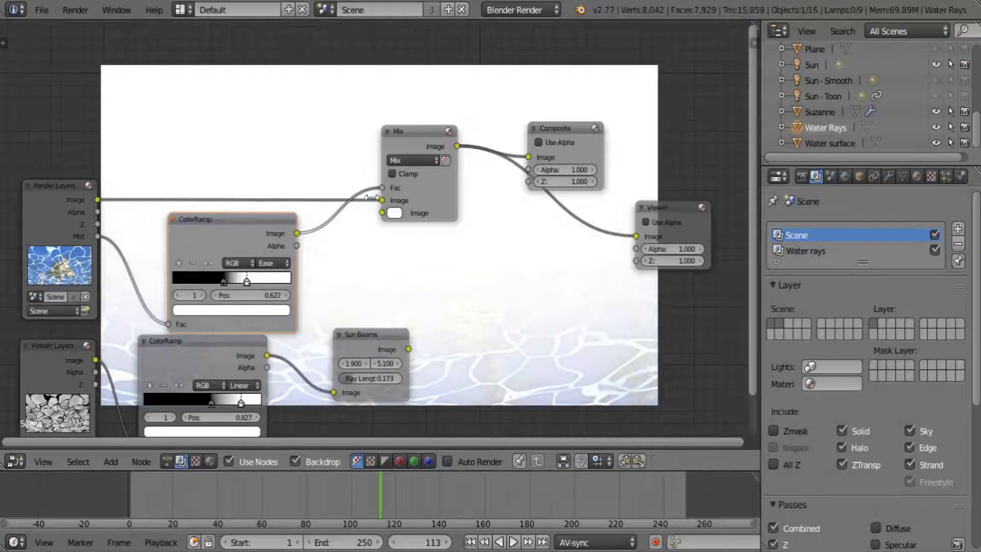
# Reroute the Scene image to the Mix node's second image input and set its first color to blue.
pyautogui.moveTo(382, 200); pyautogui.dragTo(387, 215)
pyautogui.moveTo(387, 214); pyautogui.dragTo(382, 180, button='middle')
pyautogui.click(391, 173)
pyautogui.click(435, 197)
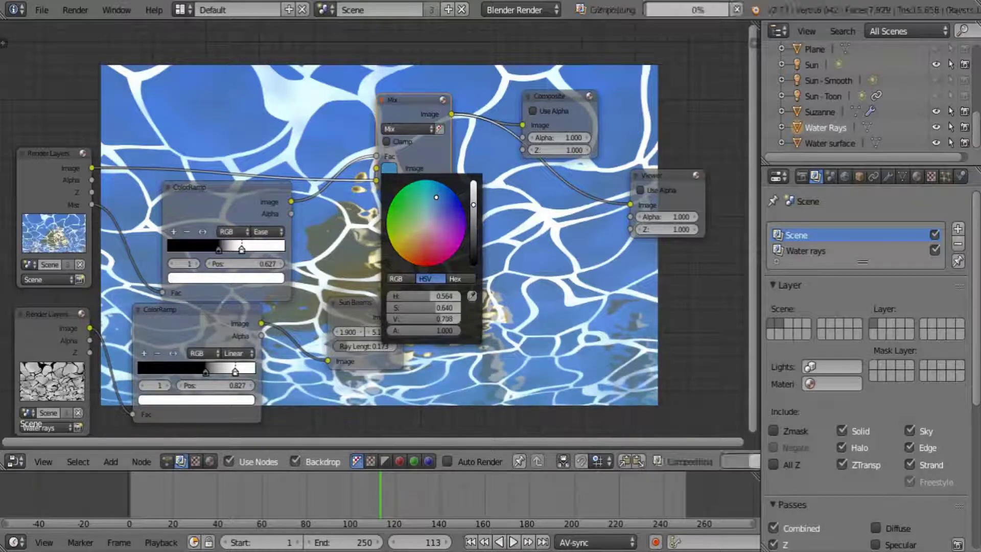
# Raise the mist ColorRamp's white stop and set its black stop to position 0.509.
pyautogui.moveTo(220, 246); pyautogui.dragTo(253, 249)
pyautogui.click(225, 247)
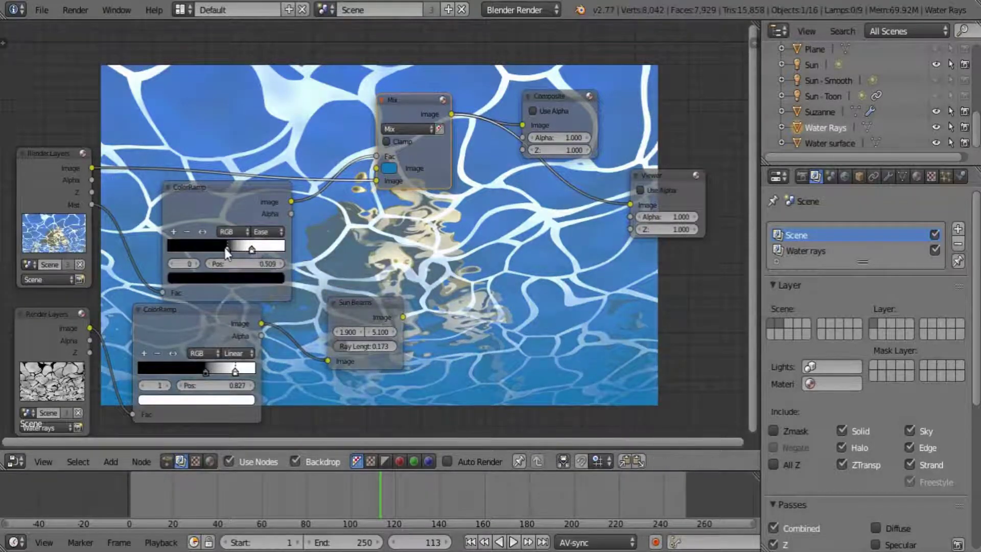
# Rearrange the nodes, moving the mist ColorRamp upward and the rays ColorRamp and Sun Beams away from the render layers.
pyautogui.moveTo(248, 198); pyautogui.dragTo(237, 125)
pyautogui.moveTo(304, 185); pyautogui.dragTo(232, 137, button='middle')
pyautogui.moveTo(266, 254); pyautogui.dragTo(464, 228)
pyautogui.moveTo(369, 255); pyautogui.dragTo(377, 254, button='middle')
pyautogui.moveTo(155, 268); pyautogui.dragTo(326, 220)
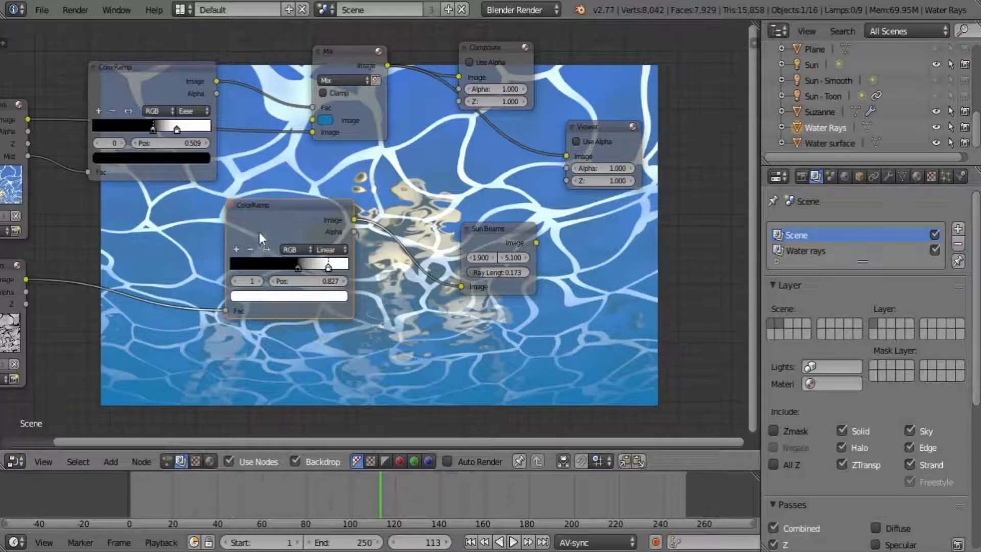
pyautogui.moveTo(262, 232); pyautogui.dragTo(326, 260, button='middle')
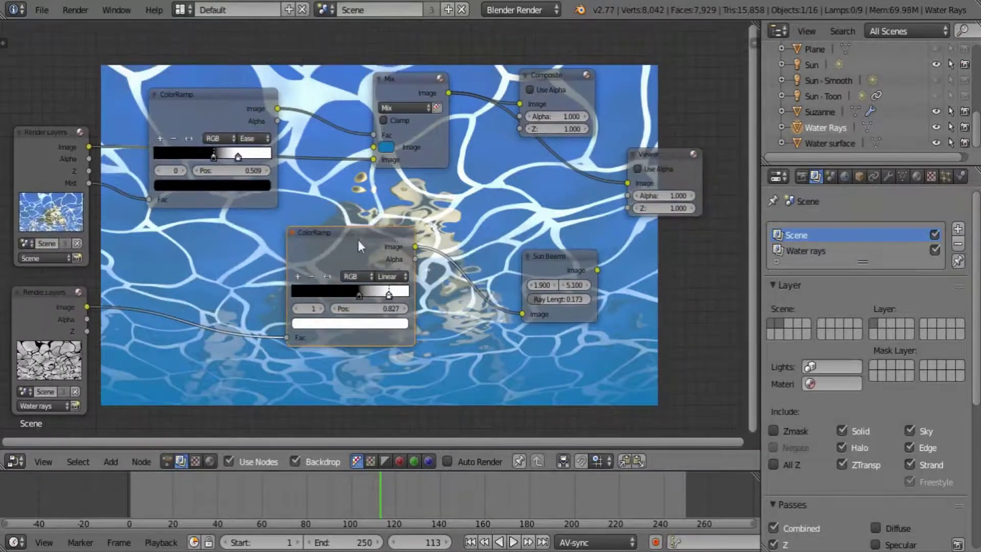
pyautogui.moveTo(358, 240); pyautogui.dragTo(374, 233)
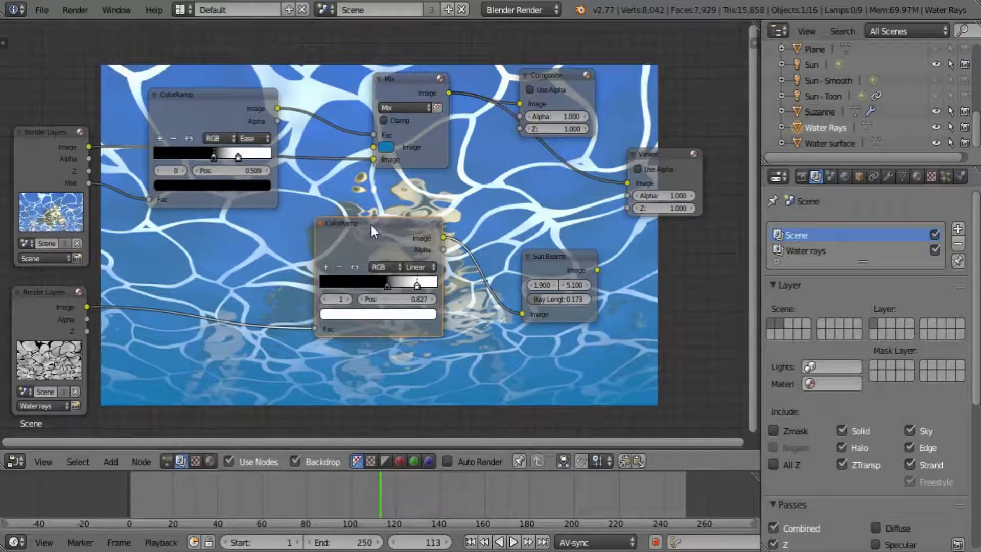
# Duplicate the rays ColorRamp, feed the copy from the Mist pass, and reconnect the Water rays image directly to the original ramp.
pyautogui.hotkey('shift', 'd')
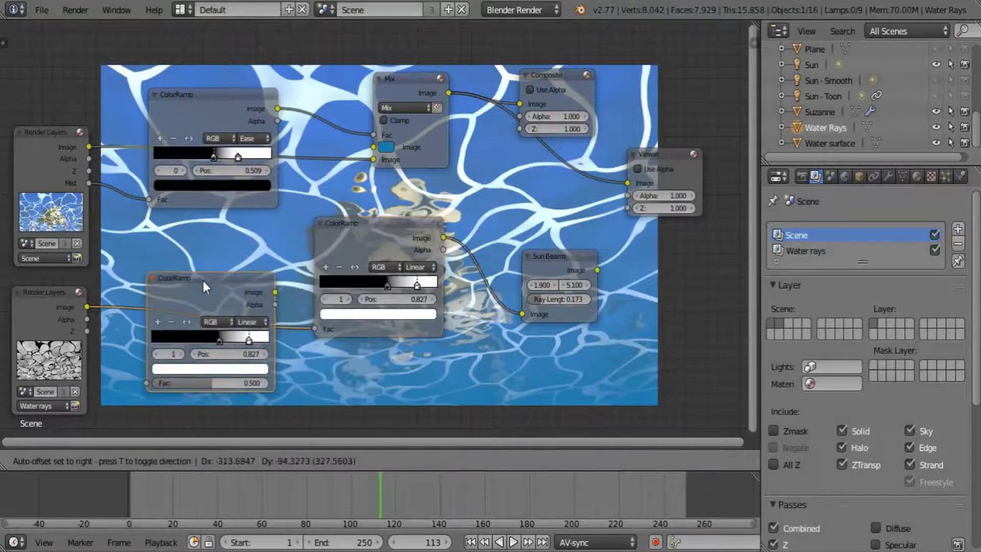
pyautogui.click(200, 281)
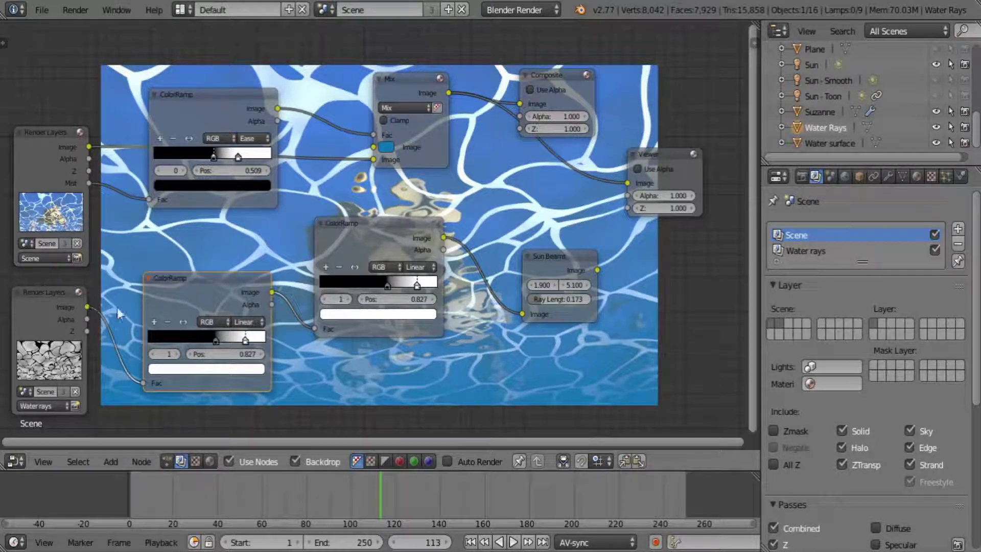
pyautogui.moveTo(89, 183); pyautogui.dragTo(143, 383)
pyautogui.moveTo(85, 308); pyautogui.dragTo(315, 328)
pyautogui.moveTo(191, 304); pyautogui.dragTo(453, 385)
# Insert a Mix node between the rays ColorRamp and Sun Beams, leaving space beside the ramp.
pyautogui.moveTo(453, 385); pyautogui.dragTo(231, 369, button='middle')
pyautogui.hotkey('shift', 'a')
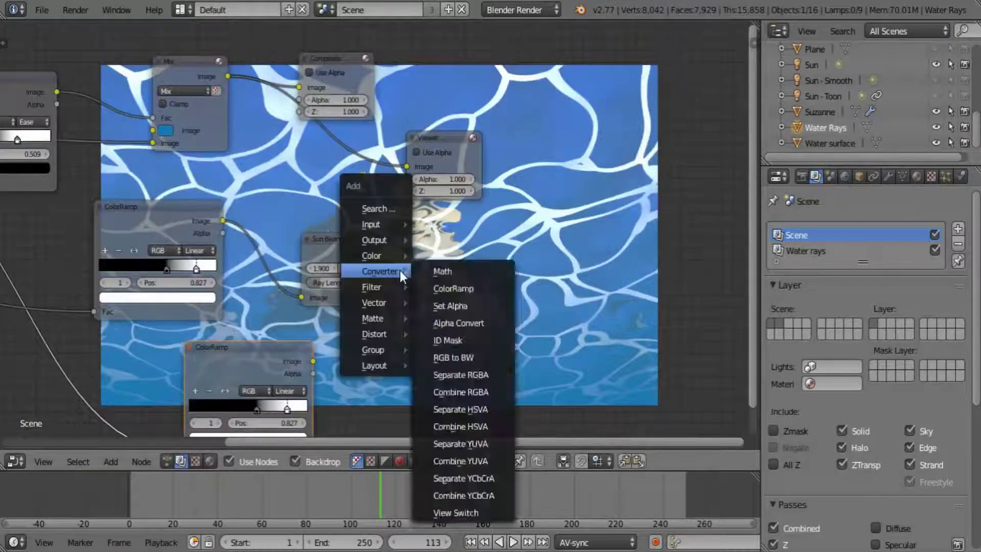
pyautogui.moveTo(388, 254)
pyautogui.click(456, 260)
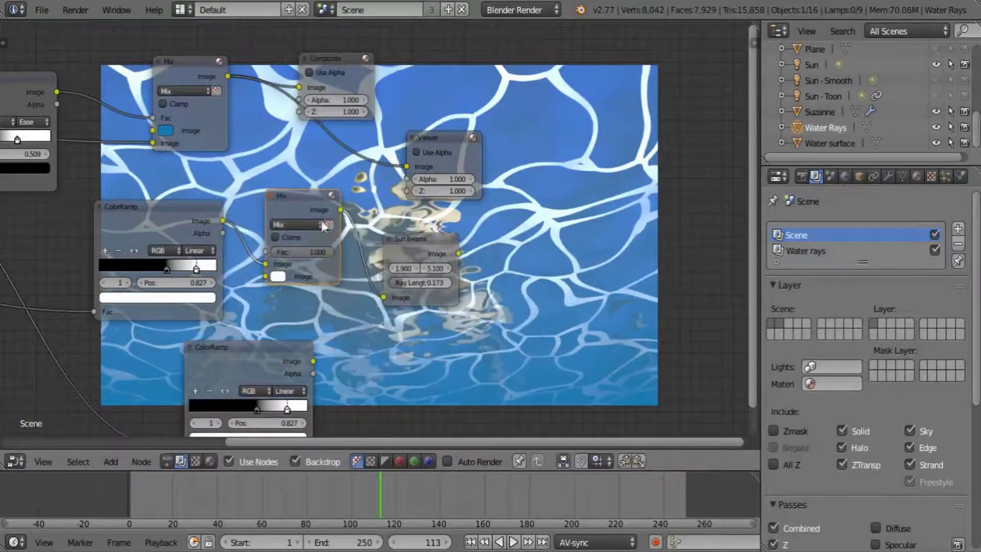
pyautogui.click(313, 208)
pyautogui.moveTo(314, 208); pyautogui.dragTo(398, 271)
pyautogui.moveTo(397, 272); pyautogui.dragTo(425, 270, button='middle')
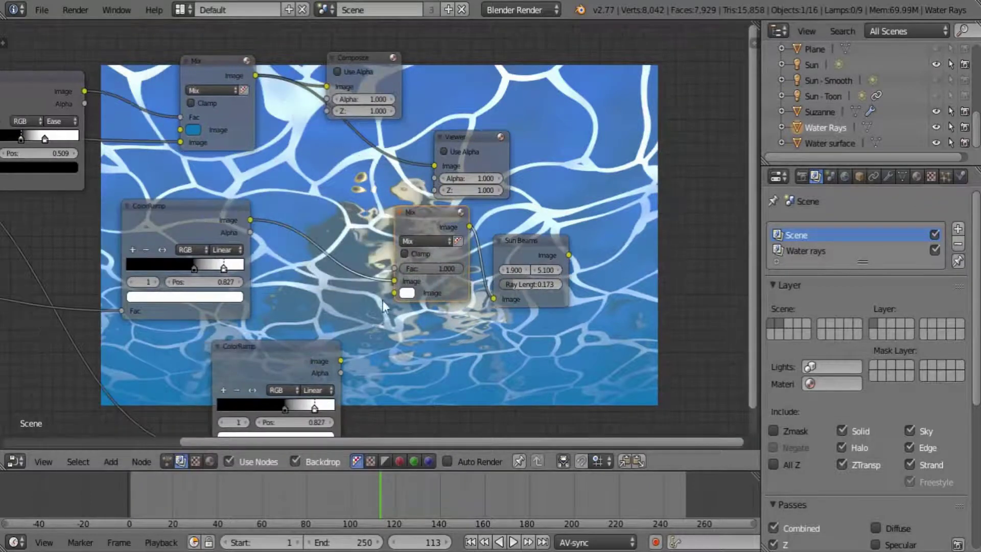
# Connect the rays to the new Mix node's second image input and the duplicated ramp to its factor, with black as first color.
pyautogui.moveTo(394, 281)
pyautogui.mouseDown()
pyautogui.moveTo(384, 294)
pyautogui.moveTo(394, 293)
pyautogui.mouseUp()
pyautogui.moveTo(342, 363); pyautogui.dragTo(394, 268)
pyautogui.click(407, 281)
pyautogui.moveTo(491, 181); pyautogui.dragTo(492, 196)
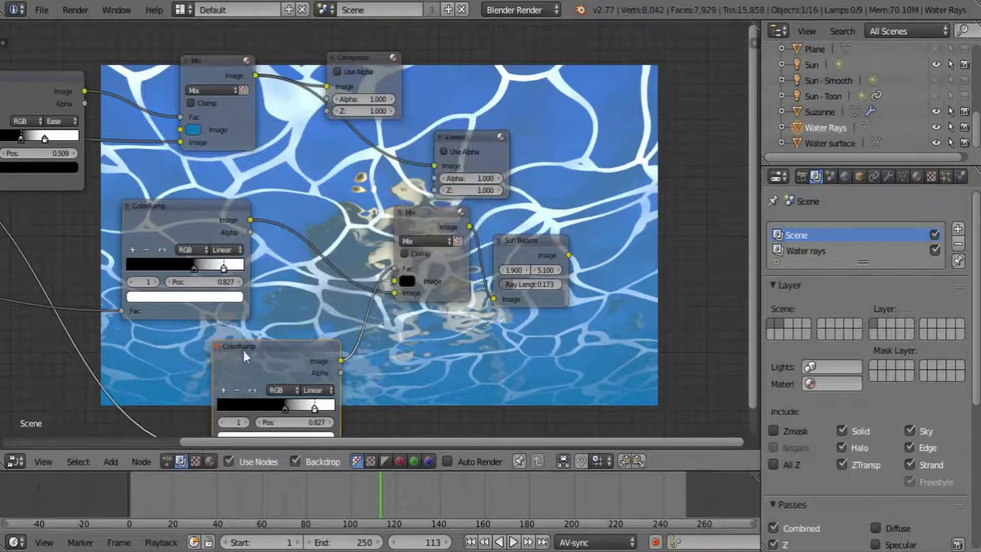
pyautogui.moveTo(300, 350); pyautogui.dragTo(215, 344)
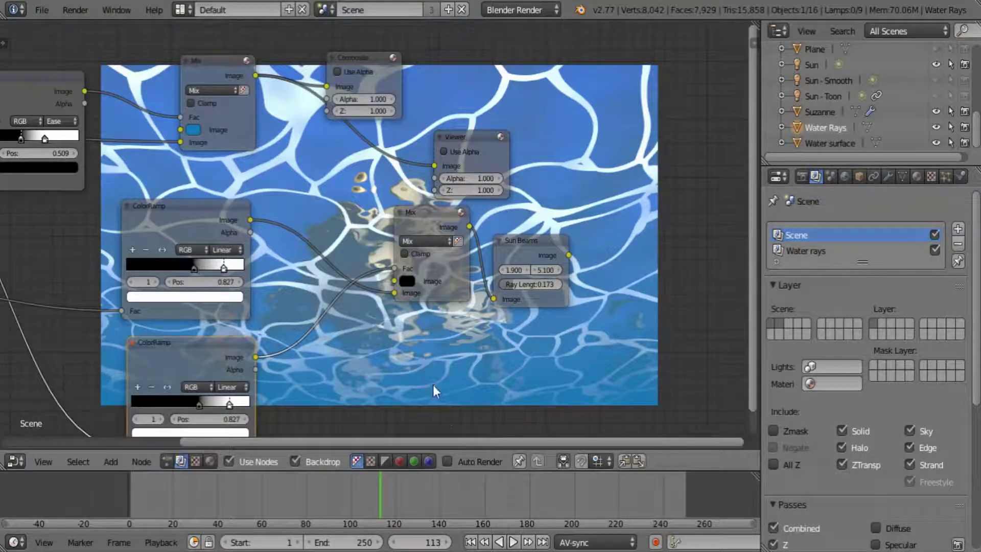
# Move the rays Mix node nearer its ramps and connect Sun Beams to the Viewer, placed beyond it.
pyautogui.moveTo(463, 317); pyautogui.dragTo(483, 354, button='middle')
pyautogui.moveTo(455, 272); pyautogui.dragTo(359, 290)
pyautogui.moveTo(590, 292); pyautogui.dragTo(457, 204)
pyautogui.moveTo(591, 291); pyautogui.dragTo(661, 197)
# Set the duplicated mist ColorRamp's white stop to position 0.632.
pyautogui.keyDown('shift'); pyautogui.scroll(-5, 308, 242); pyautogui.keyUp('shift')
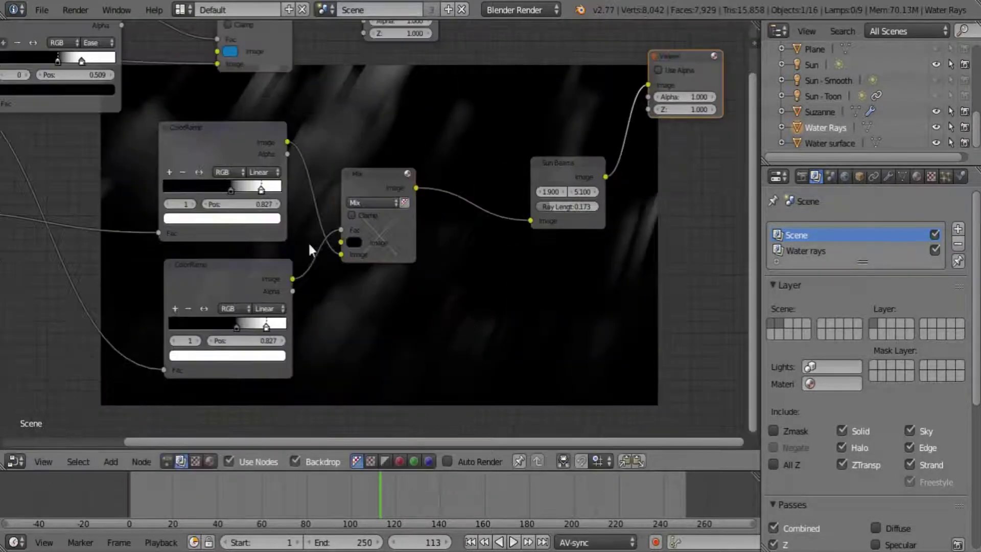
pyautogui.keyDown('ctrl'); pyautogui.hscroll(-4, 320, 309); pyautogui.keyUp('ctrl')
pyautogui.moveTo(331, 296); pyautogui.dragTo(309, 296)
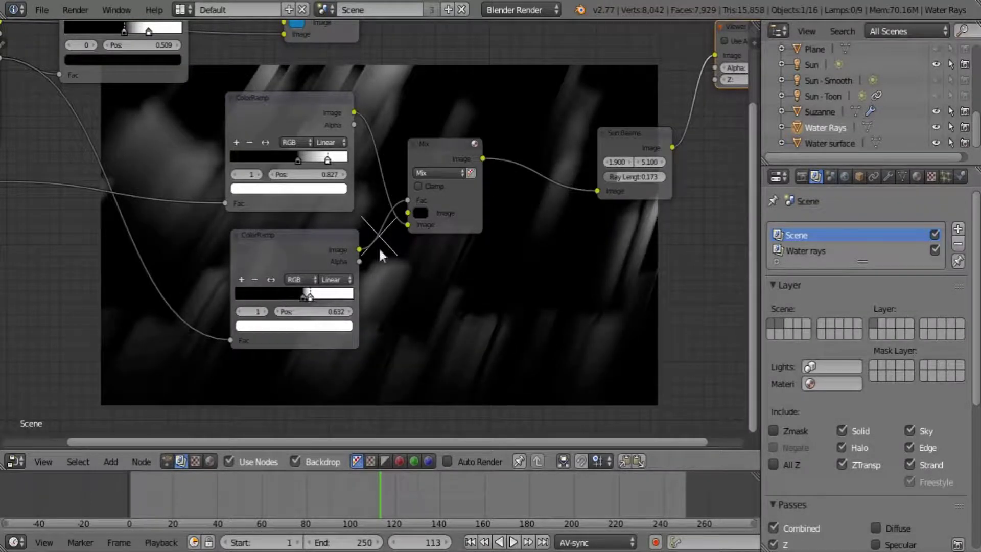
# Move the Viewer node farther from Sun Beams to make room for another node.
pyautogui.keyDown('ctrl'); pyautogui.hscroll(6, 379, 247); pyautogui.keyUp('ctrl')
pyautogui.keyDown('shift'); pyautogui.scroll(5, 446, 296); pyautogui.keyUp('shift')
pyautogui.moveTo(537, 231); pyautogui.dragTo(701, 205)
pyautogui.hotkey('shift', 'a')
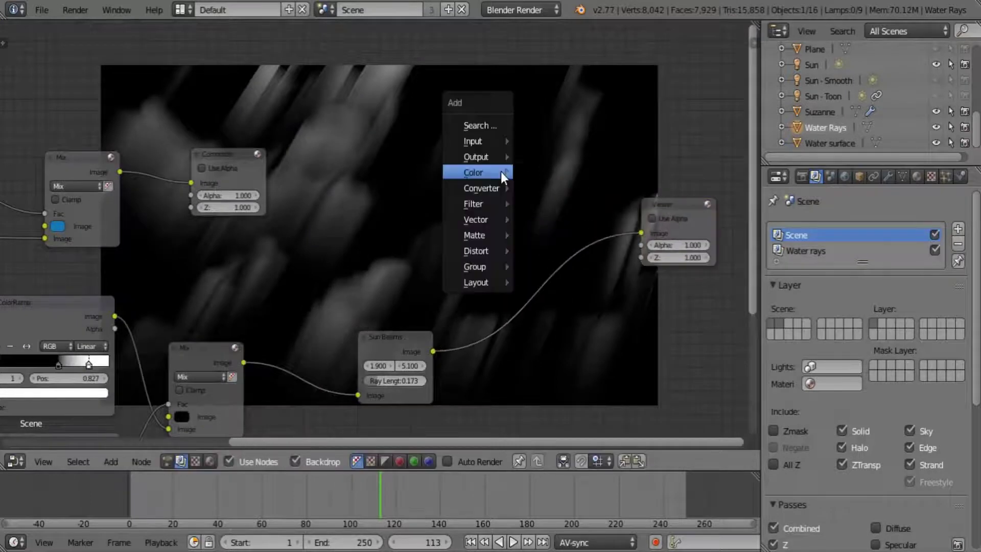
# Enable the Alpha influence on the texture of the Water surface's Water material.
pyautogui.click(920, 176)
pyautogui.click(820, 143)
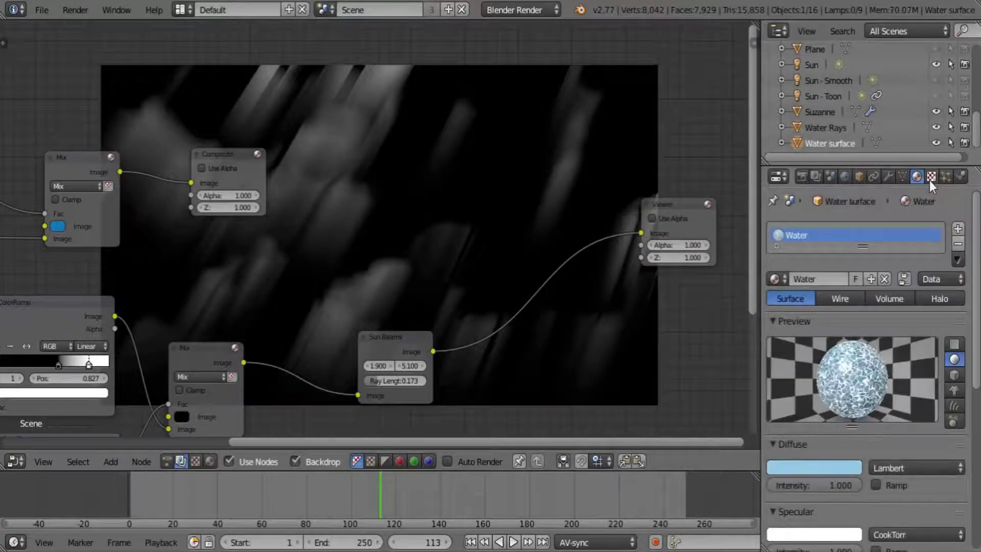
pyautogui.click(930, 177)
pyautogui.moveTo(977, 306); pyautogui.dragTo(976, 439)
pyautogui.click(836, 268)
pyautogui.scroll(-1, 807, 418)
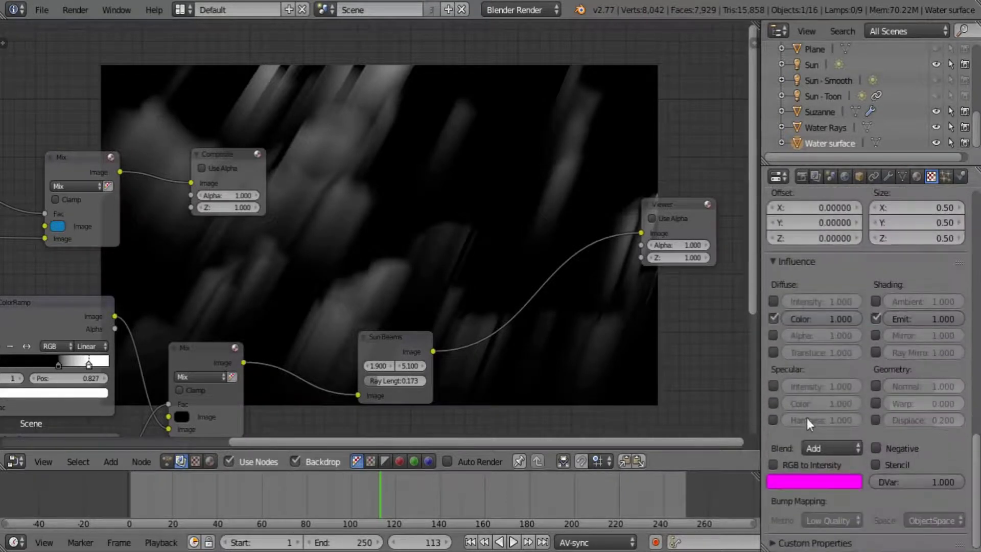
pyautogui.click(773, 336)
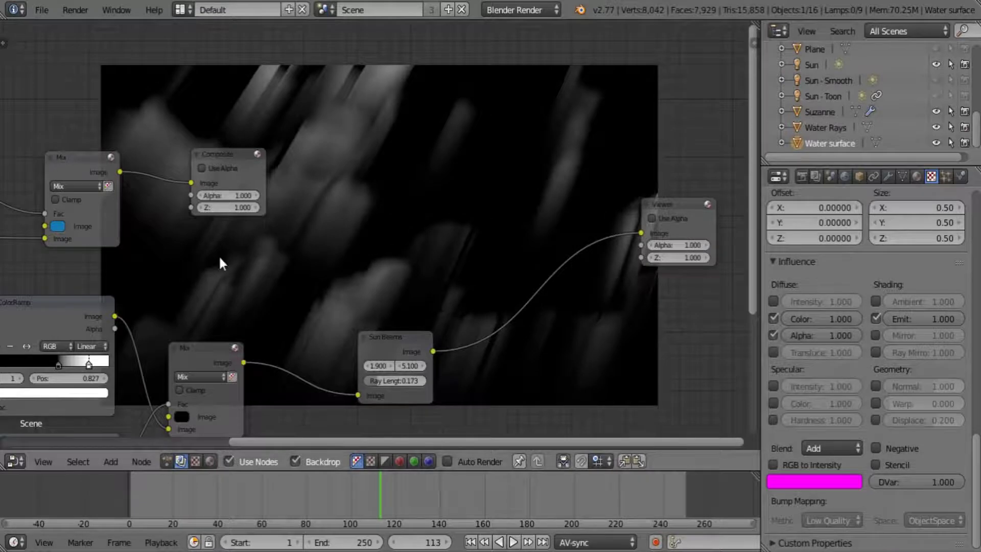
# Render the current frame again and return to the compositing node editor.
pyautogui.press('F12')
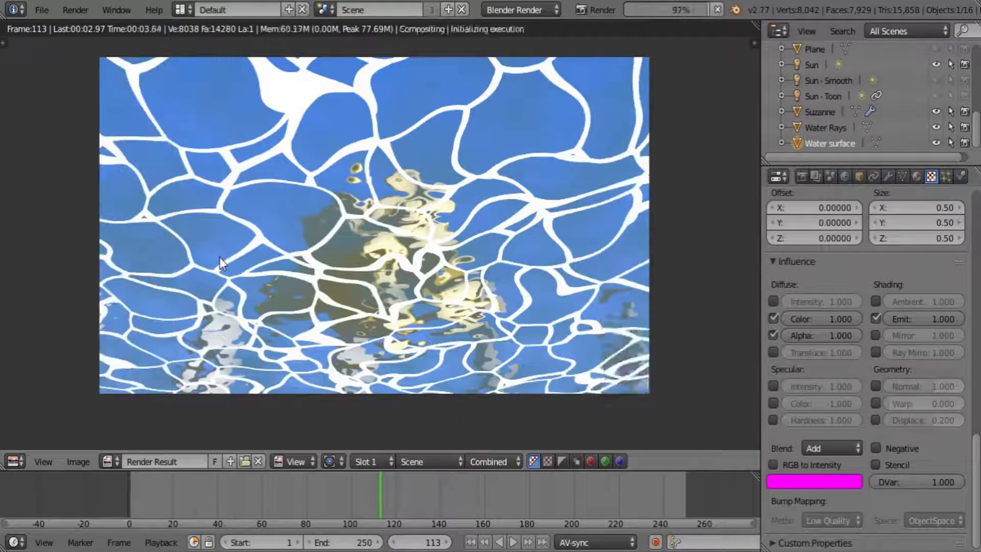
pyautogui.click(14, 461)
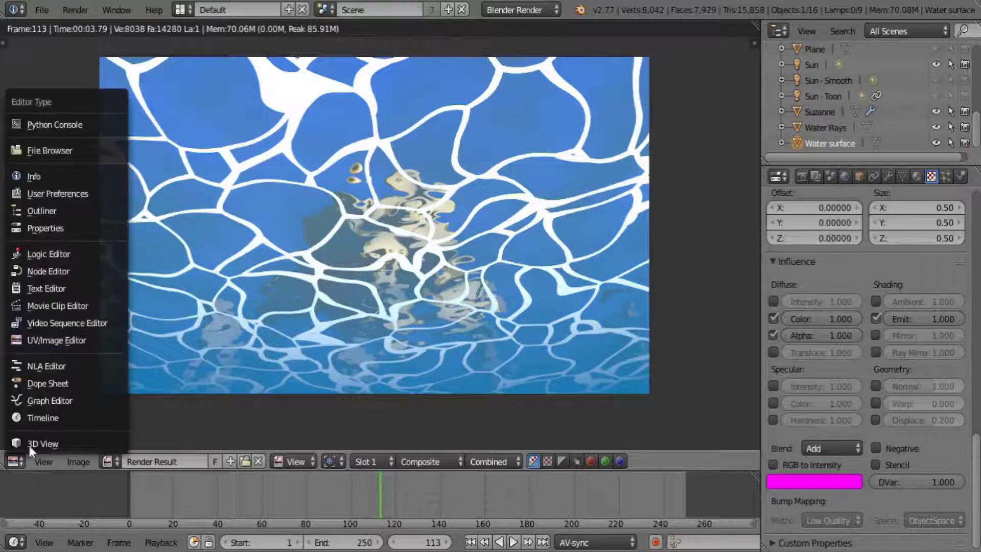
pyautogui.click(68, 268)
# Add a Mix node in Add mode that combines the mist mix with Sun Beams, and send the result to the Viewer.
pyautogui.hotkey('shift', 'a')
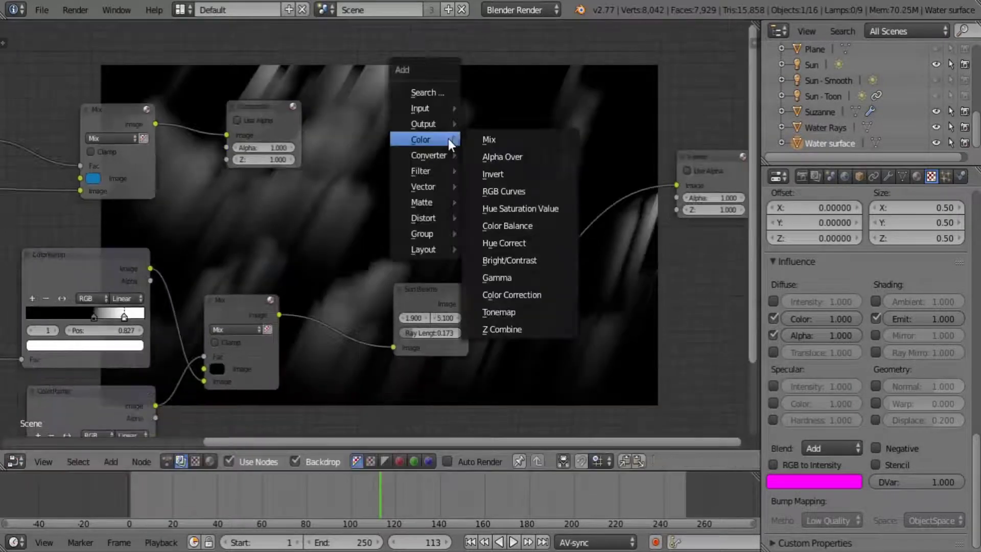
pyautogui.click(493, 137)
pyautogui.moveTo(155, 124); pyautogui.dragTo(493, 195)
pyautogui.click(529, 156)
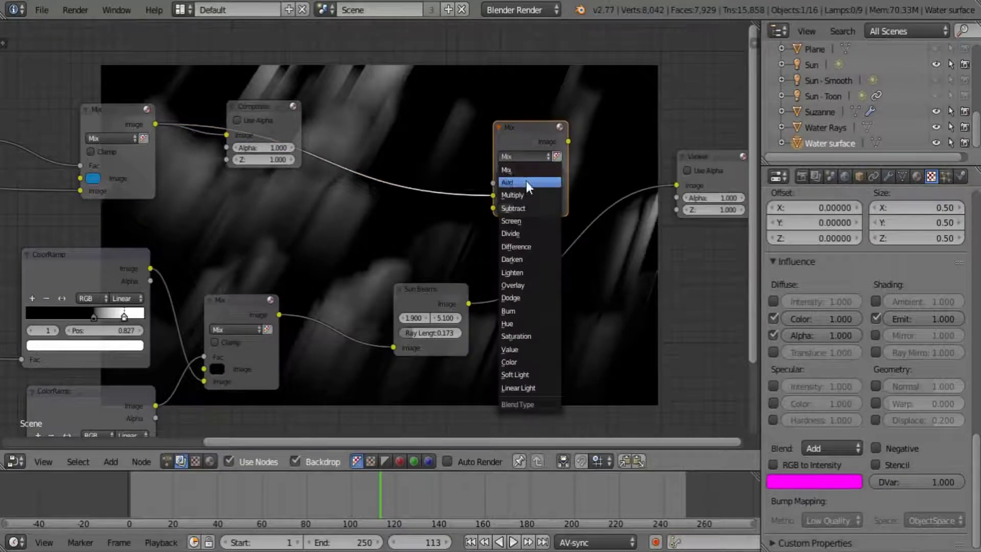
pyautogui.click(526, 183)
pyautogui.moveTo(469, 303); pyautogui.dragTo(494, 208)
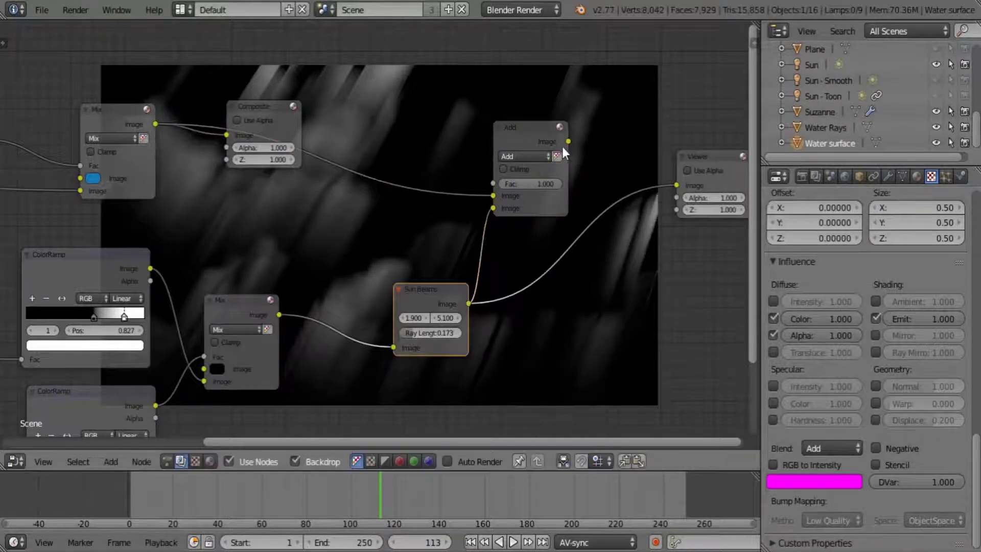
pyautogui.moveTo(567, 143); pyautogui.dragTo(676, 185)
# Set the Add node's factor to 5 and reposition the node between Sun Beams and the Viewer.
pyautogui.moveTo(502, 180); pyautogui.dragTo(562, 235)
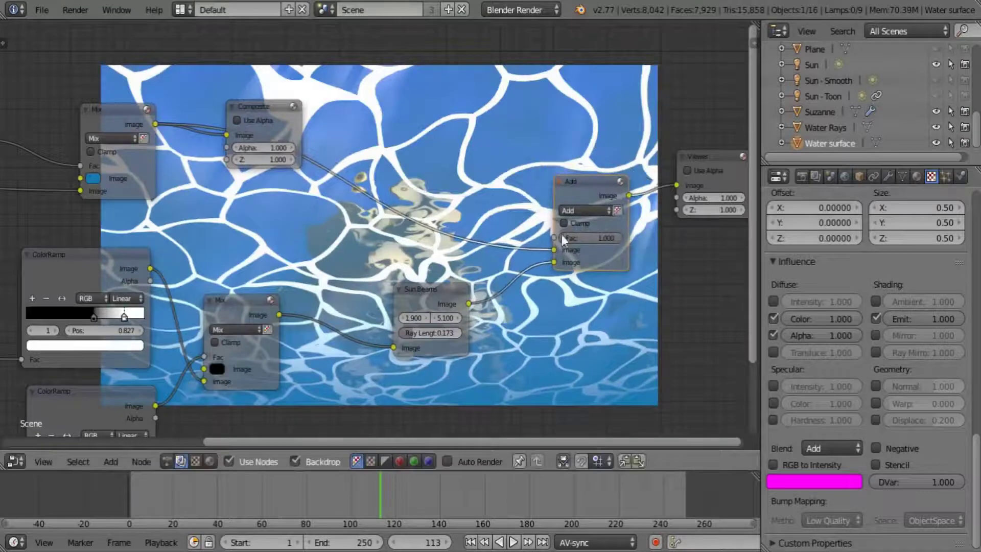
pyautogui.doubleClick(583, 238)
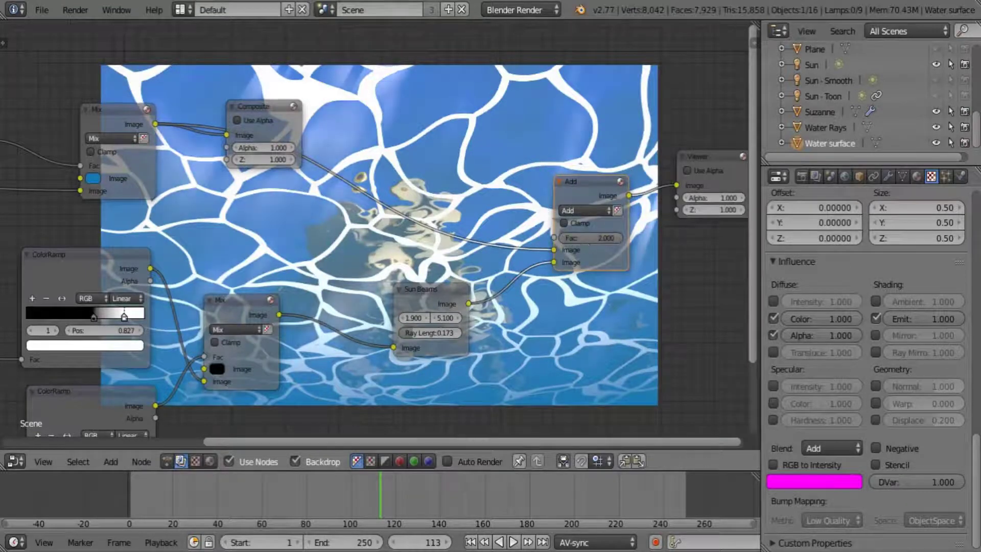
pyautogui.write('5')
pyautogui.press('Return')
pyautogui.moveTo(594, 212); pyautogui.dragTo(493, 274, button='middle')
pyautogui.press('g')
pyautogui.click(537, 311)
# Move the Composite node to the output end of the node tree, above the Viewer.
pyautogui.moveTo(537, 310); pyautogui.dragTo(580, 293, button='middle')
pyautogui.hotkey('shift', 'a')
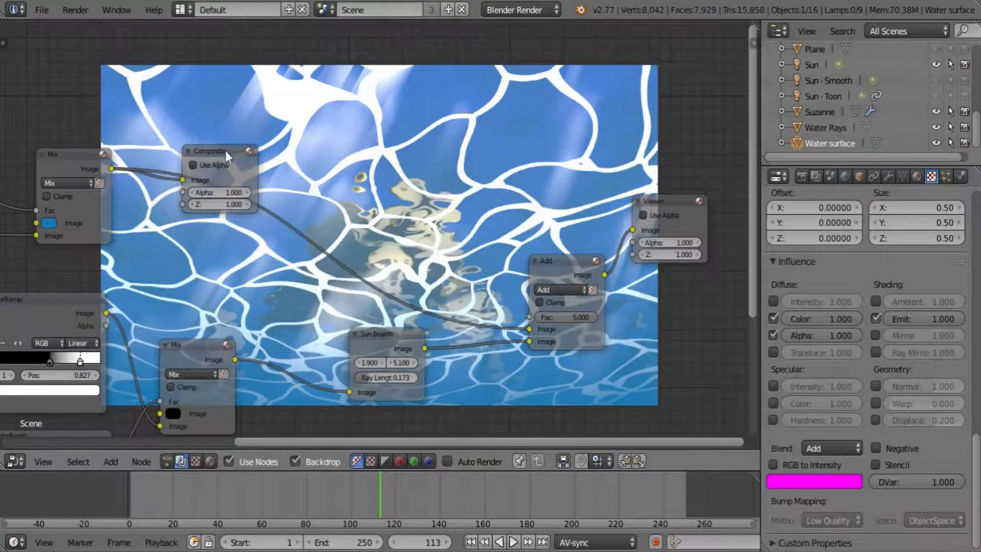
pyautogui.moveTo(225, 152); pyautogui.dragTo(639, 75)
# Insert a Mix node between the mist mix and the Add node, and set its blend type to Color.
pyautogui.moveTo(375, 180); pyautogui.dragTo(484, 190, button='middle')
pyautogui.hotkey('shift', 'a')
pyautogui.moveTo(485, 185)
pyautogui.click(531, 184)
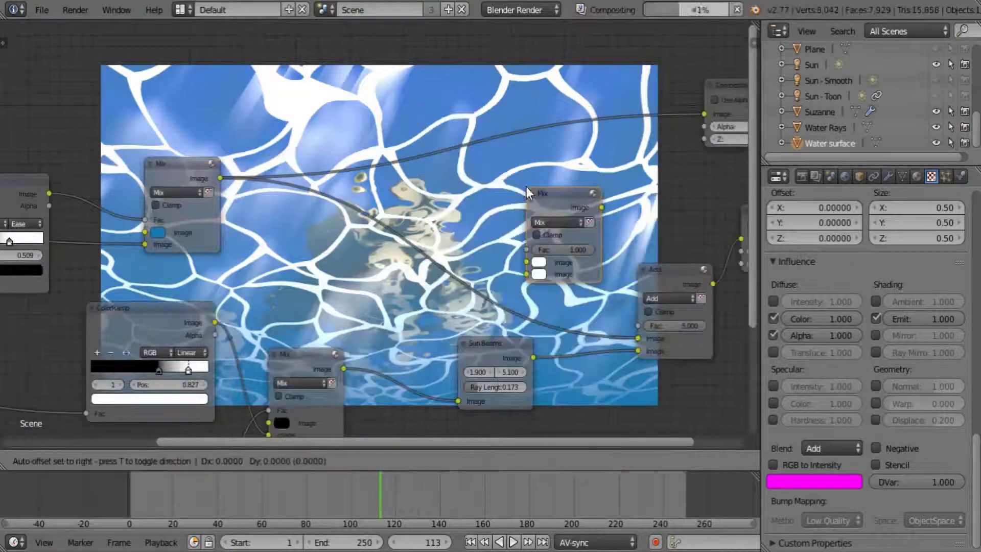
pyautogui.click(456, 198)
pyautogui.click(485, 233)
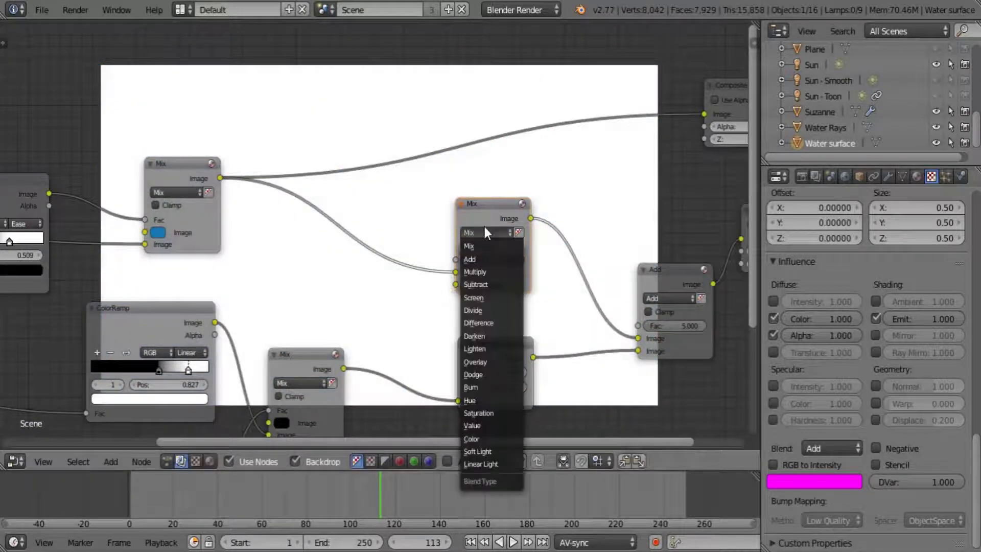
pyautogui.click(485, 439)
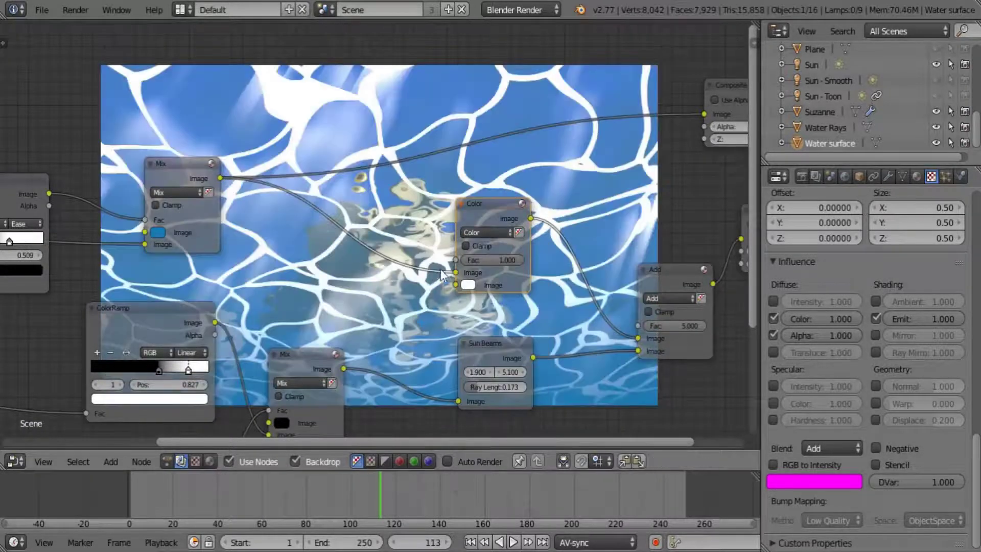
# Set the Color node's second image input to a light blue.
pyautogui.click(467, 284)
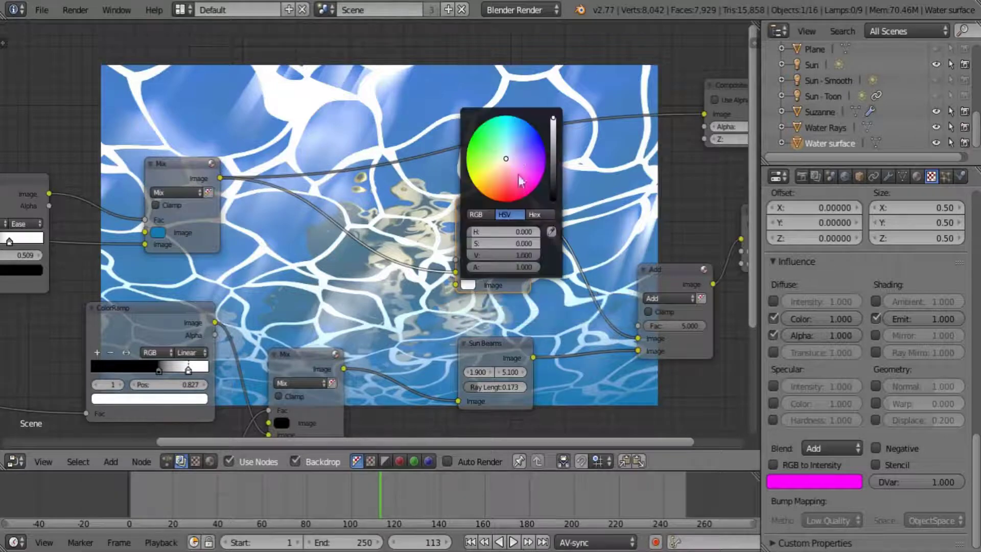
pyautogui.click(514, 140)
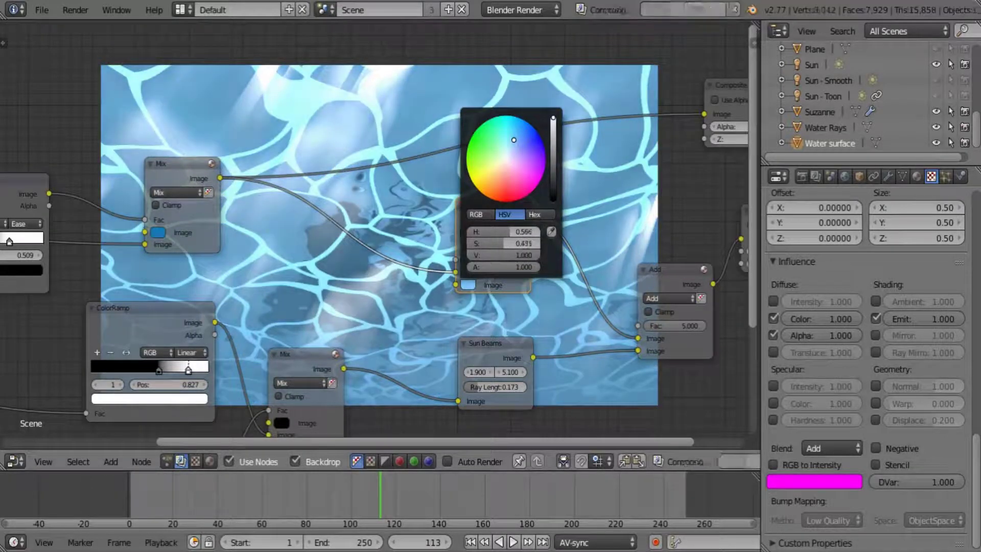
pyautogui.click(516, 135)
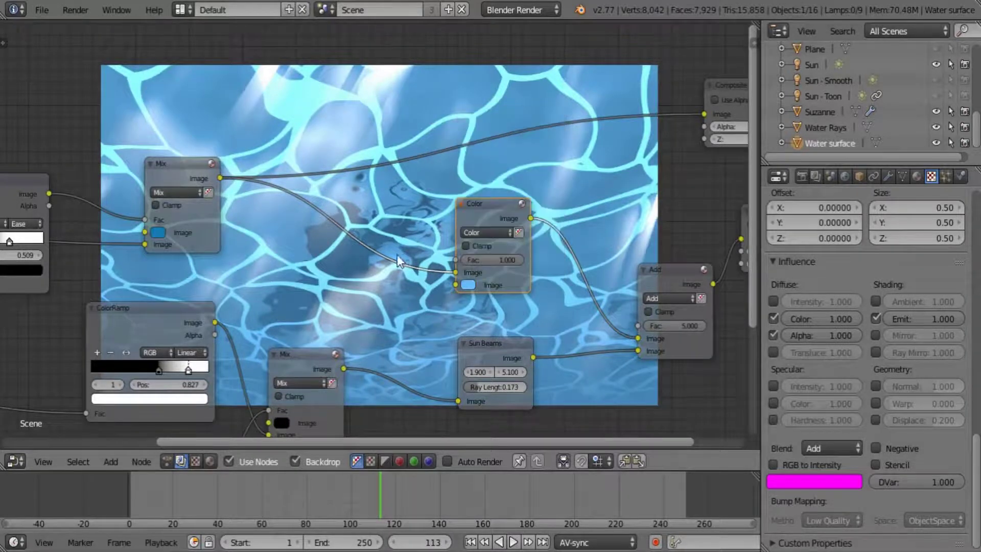
# Reposition the Color node between the mist mix and the Add node, and set its factor to 0.764.
pyautogui.press('g')
pyautogui.click(387, 276)
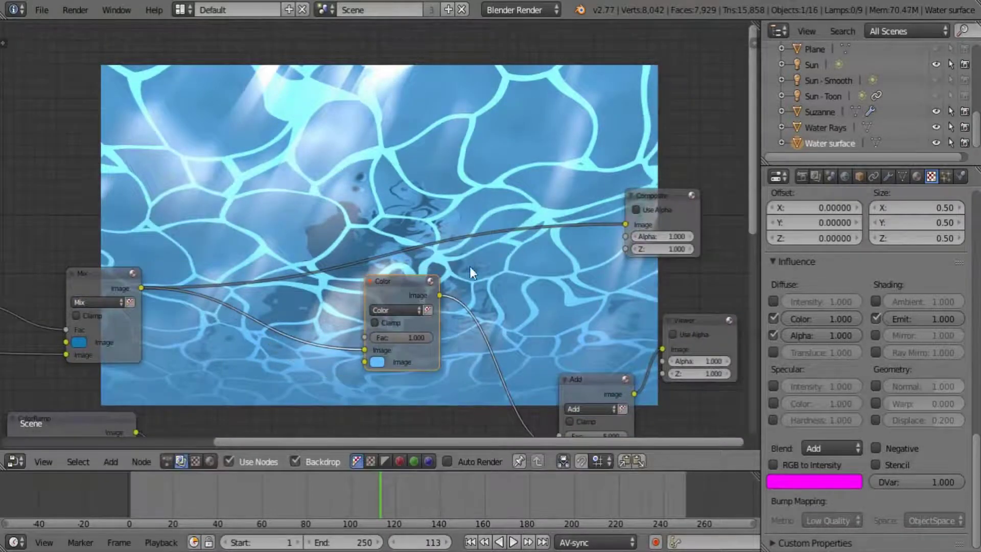
pyautogui.moveTo(470, 266); pyautogui.dragTo(261, 312, button='middle')
pyautogui.moveTo(280, 239); pyautogui.dragTo(445, 265, button='middle')
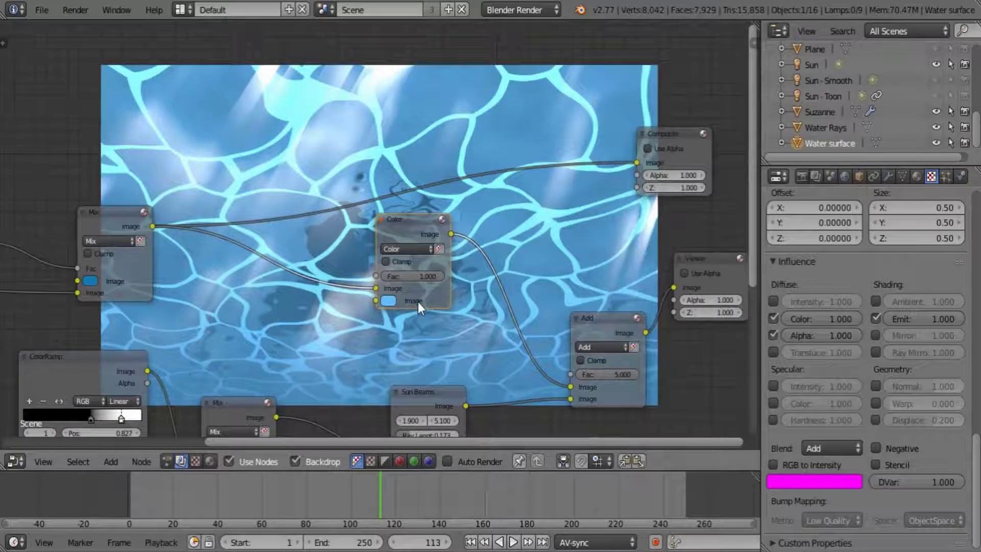
pyautogui.moveTo(421, 297); pyautogui.dragTo(438, 343, button='middle')
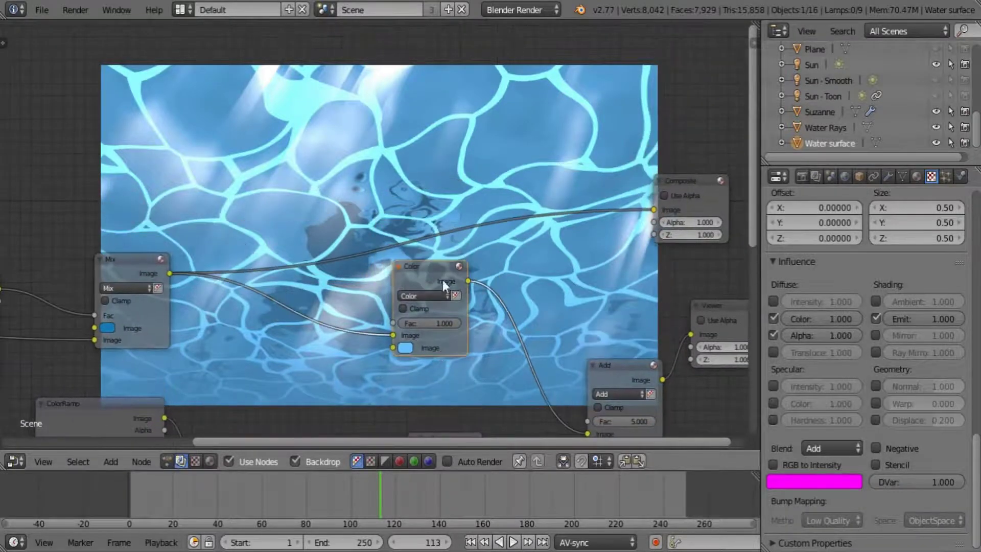
pyautogui.moveTo(442, 278); pyautogui.dragTo(443, 293)
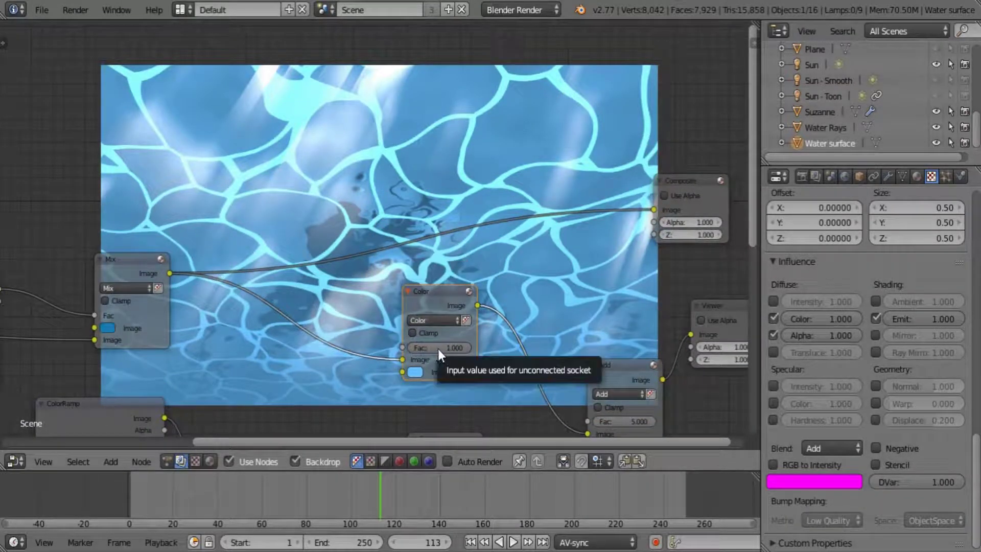
pyautogui.moveTo(438, 348); pyautogui.dragTo(470, 353)
# Duplicate the Color node onto the link between Sun Beams and the Add node, and set the copy's factor to 0.564.
pyautogui.moveTo(418, 293); pyautogui.dragTo(331, 175, button='middle')
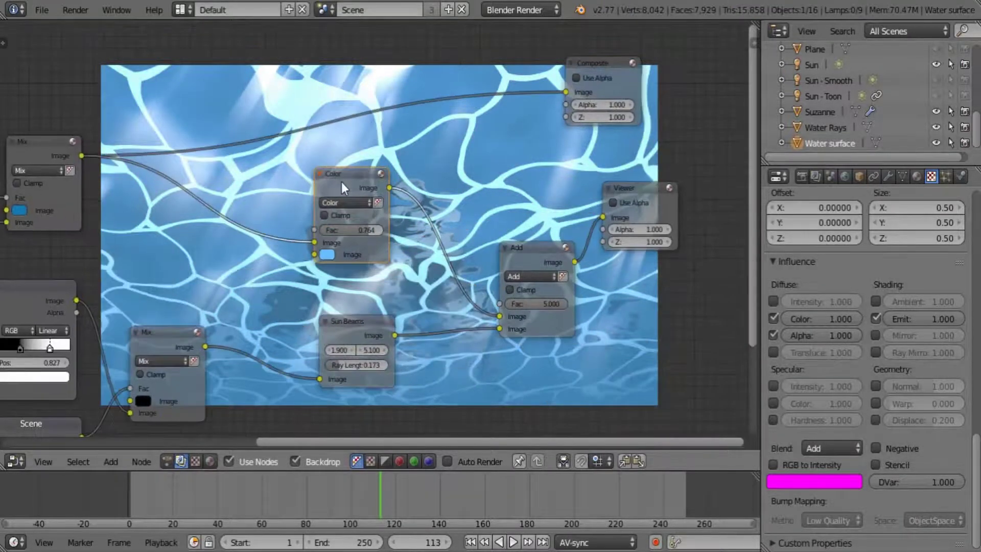
pyautogui.hotkey('shift', 'd')
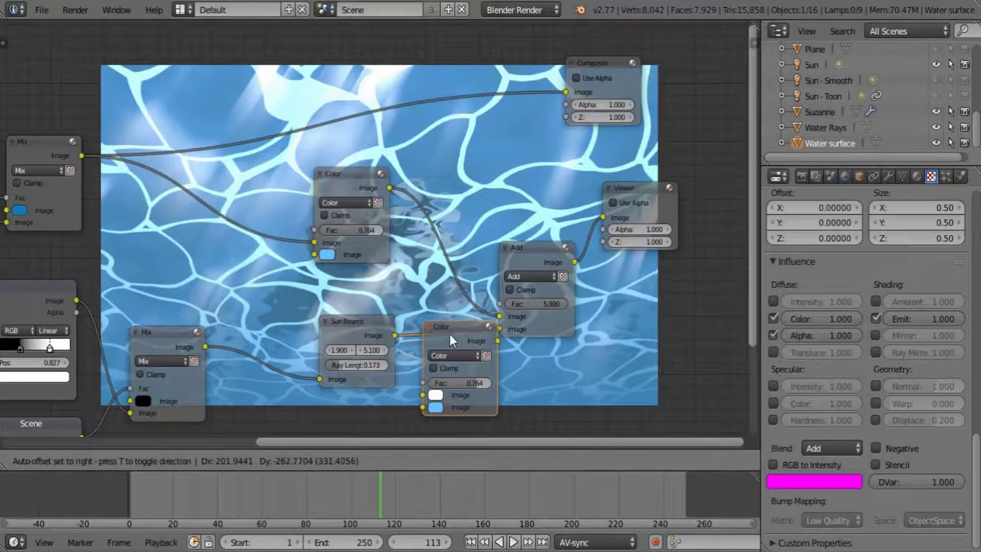
pyautogui.click(450, 335)
pyautogui.moveTo(446, 364); pyautogui.dragTo(360, 364, button='middle')
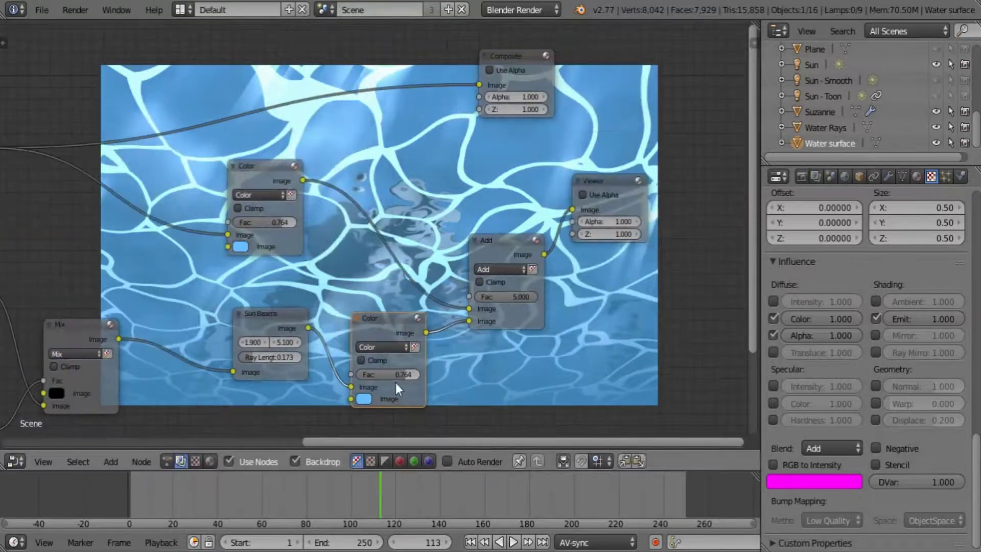
pyautogui.moveTo(536, 342); pyautogui.dragTo(558, 290, button='middle')
pyautogui.moveTo(418, 331)
pyautogui.mouseDown()
pyautogui.moveTo(444, 331)
pyautogui.moveTo(411, 332)
pyautogui.mouseUp()
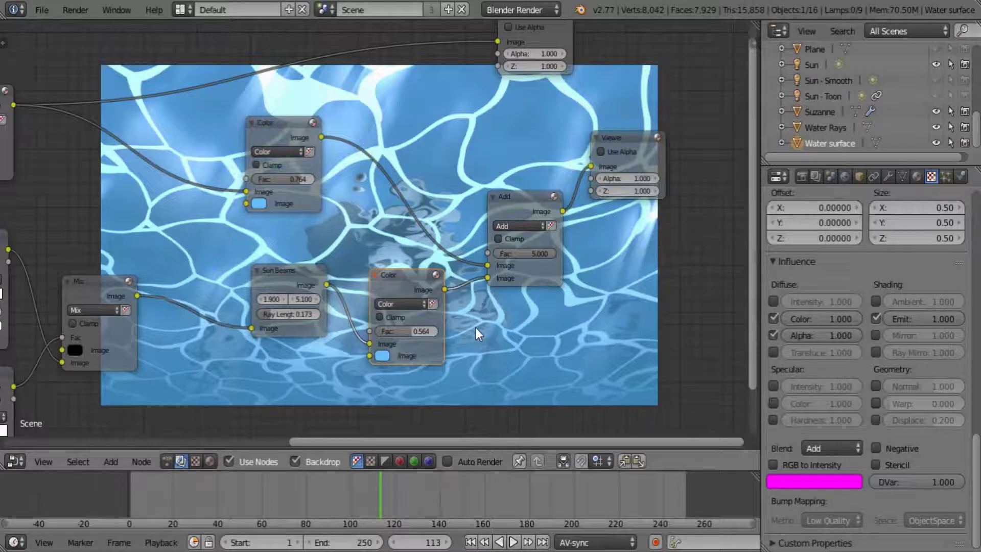
# Try a yellow tint in the Color node after Sun Beams and restore its light blue.
pyautogui.moveTo(435, 294); pyautogui.dragTo(399, 317, button='middle')
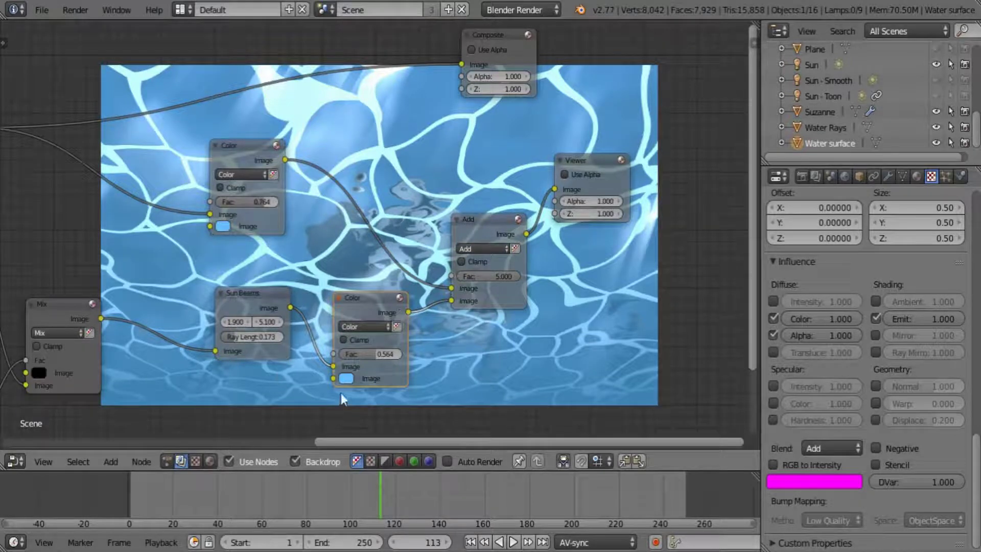
pyautogui.click(345, 378)
pyautogui.moveTo(371, 243)
pyautogui.mouseDown()
pyautogui.moveTo(368, 286)
pyautogui.moveTo(367, 262)
pyautogui.moveTo(358, 269)
pyautogui.mouseUp()
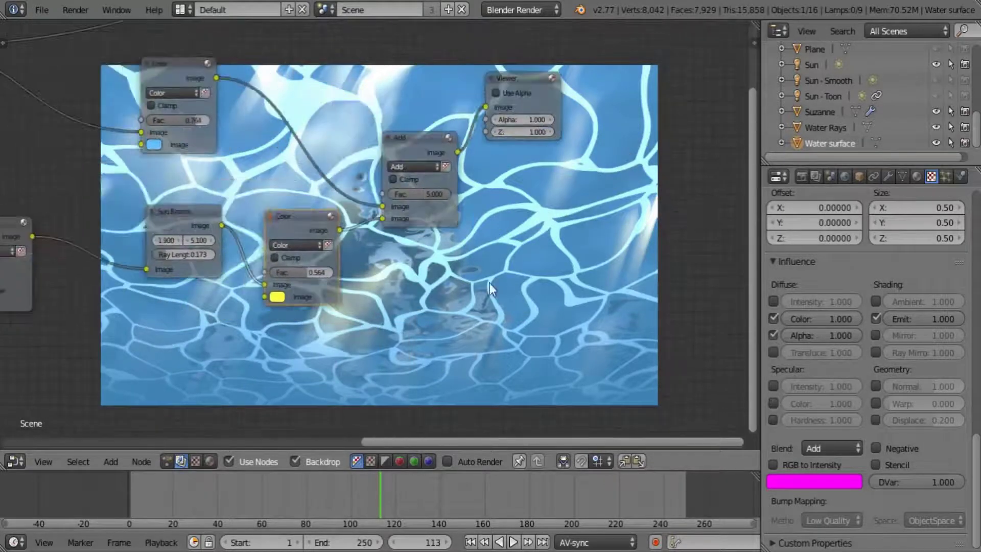
pyautogui.scroll(1, 489, 283)
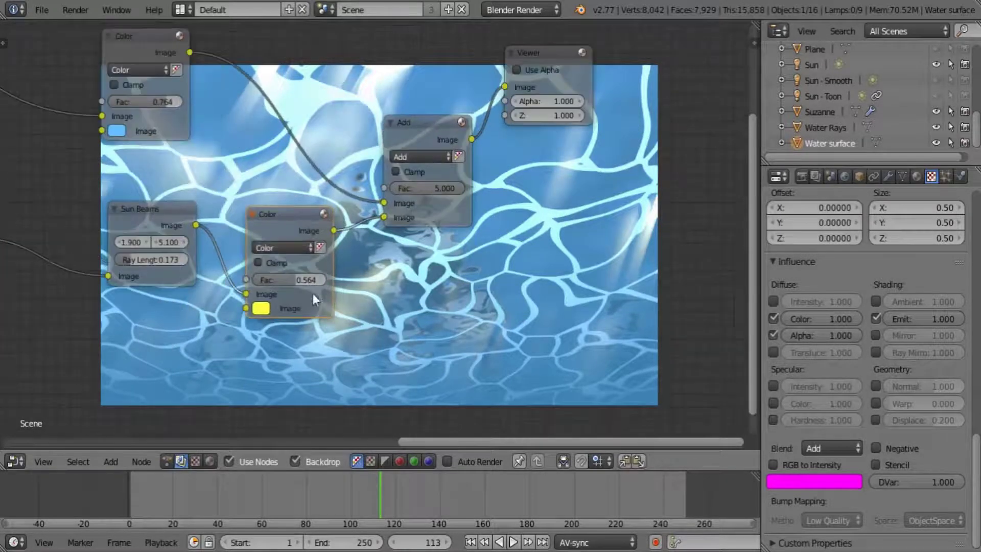
pyautogui.moveTo(289, 241); pyautogui.dragTo(324, 246, button='middle')
pyautogui.moveTo(294, 313); pyautogui.dragTo(299, 317)
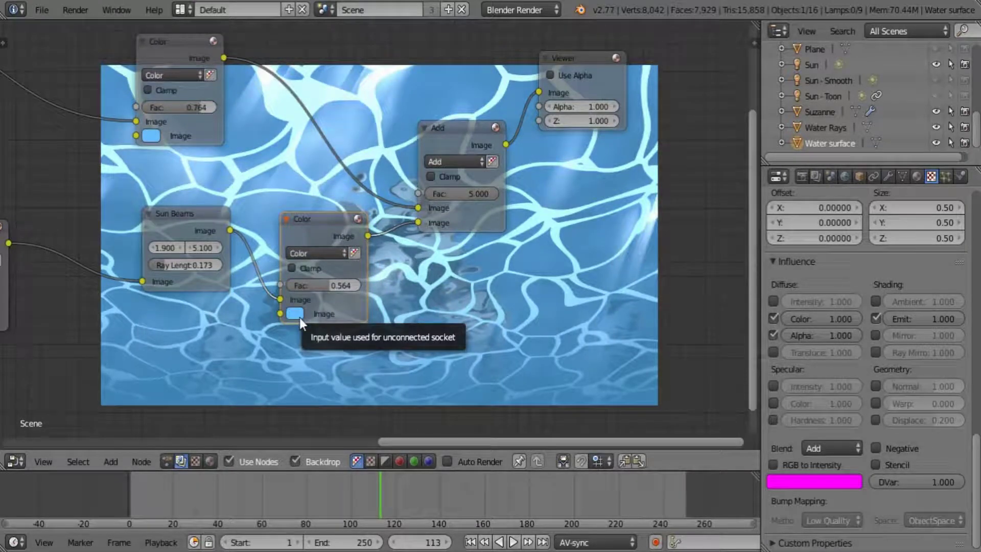
# Spread out the Sun Beams, its Color node, the Add node and the Viewer to make room before the output.
pyautogui.moveTo(171, 217); pyautogui.dragTo(68, 212)
pyautogui.moveTo(290, 219); pyautogui.dragTo(208, 207)
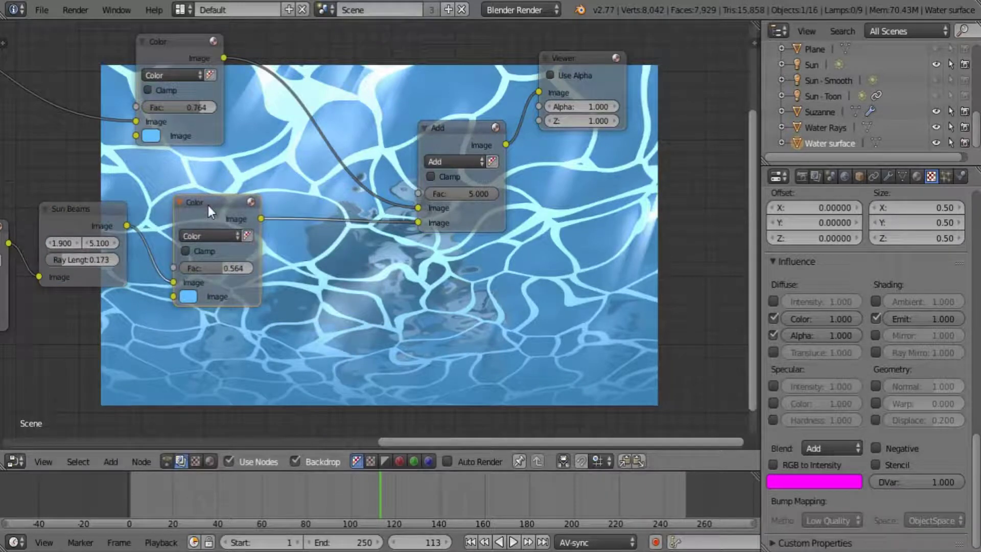
pyautogui.moveTo(454, 94); pyautogui.dragTo(385, 339, button='middle')
pyautogui.moveTo(394, 161); pyautogui.dragTo(579, 130)
pyautogui.moveTo(396, 392); pyautogui.dragTo(393, 255, button='middle')
pyautogui.moveTo(394, 255); pyautogui.dragTo(278, 236)
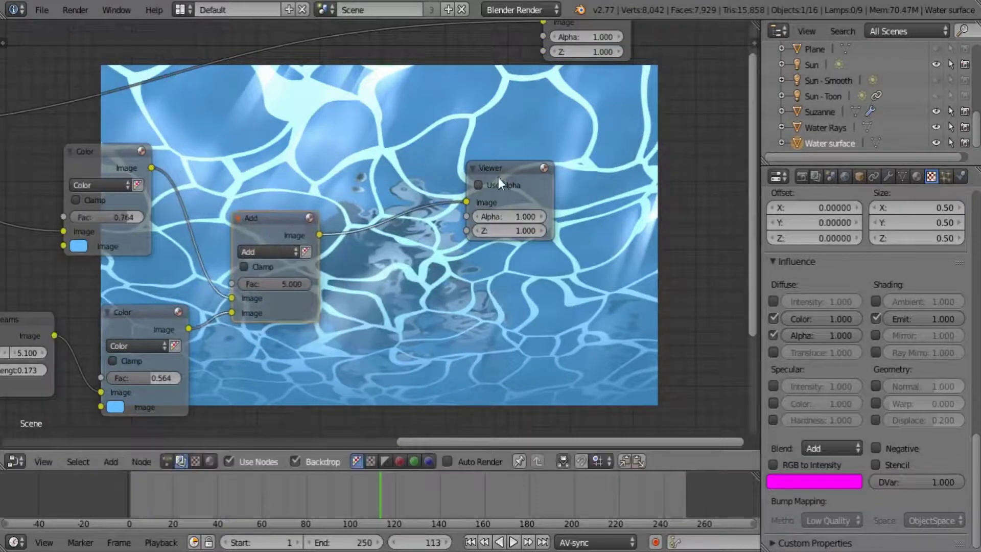
pyautogui.moveTo(498, 177); pyautogui.dragTo(577, 172)
pyautogui.moveTo(291, 349); pyautogui.dragTo(358, 327, button='middle')
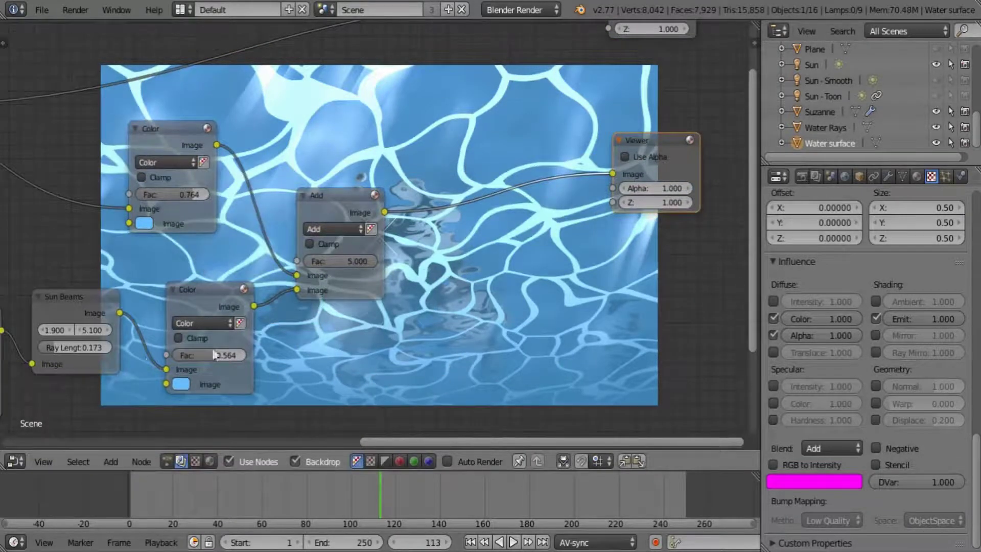
# Set the mist mix colour to hue 0.594, saturation 1 and value 0.594, and move its ColorRamp's white stop to 0.668.
pyautogui.moveTo(212, 350); pyautogui.dragTo(495, 344, button='middle')
pyautogui.moveTo(299, 297); pyautogui.dragTo(468, 320, button='middle')
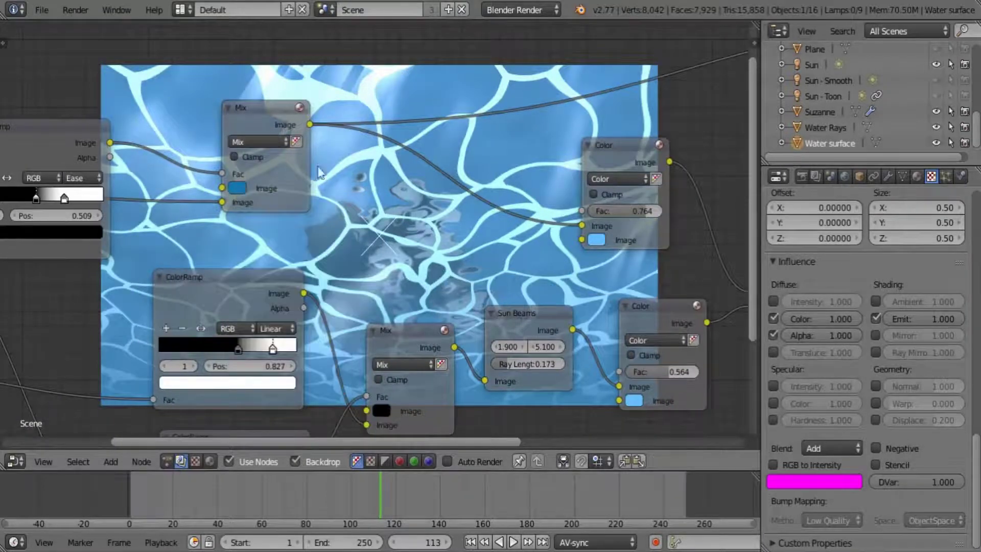
pyautogui.click(237, 190)
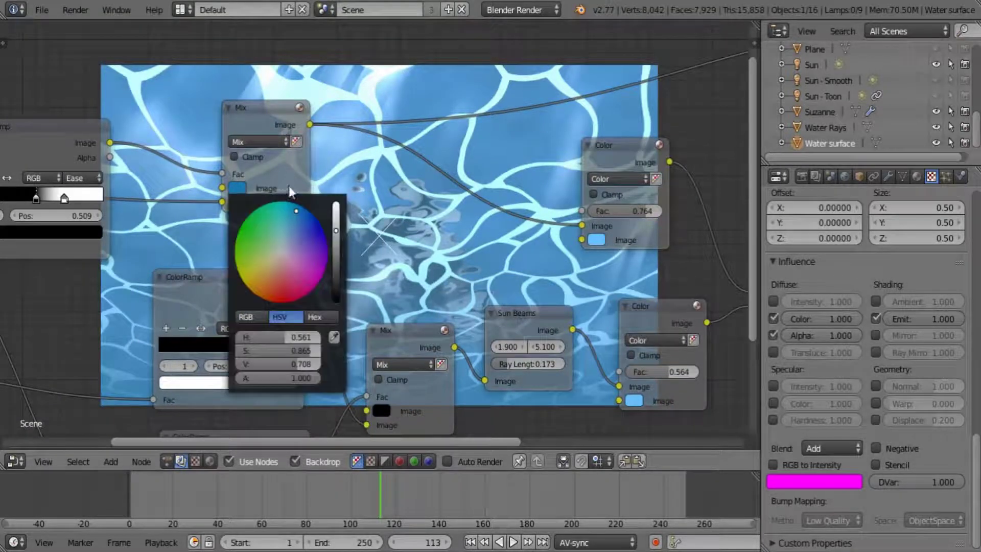
pyautogui.click(307, 211)
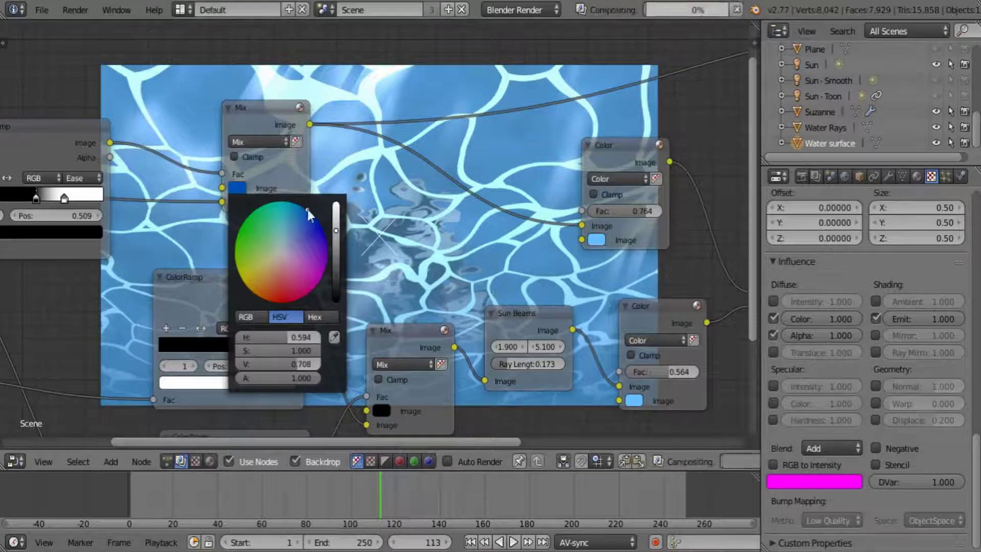
pyautogui.click(337, 242)
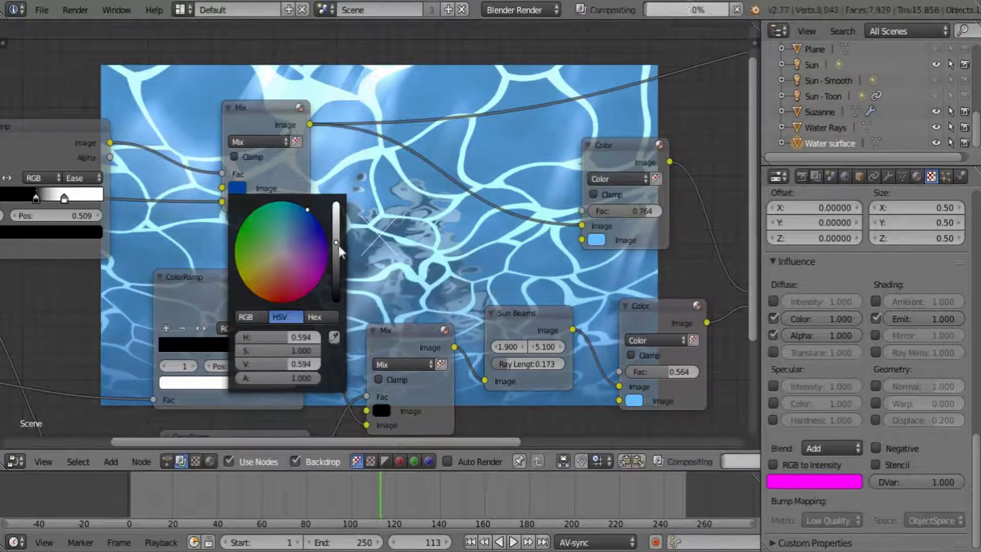
pyautogui.moveTo(254, 320); pyautogui.dragTo(256, 274, button='middle')
pyautogui.moveTo(40, 146); pyautogui.dragTo(61, 150)
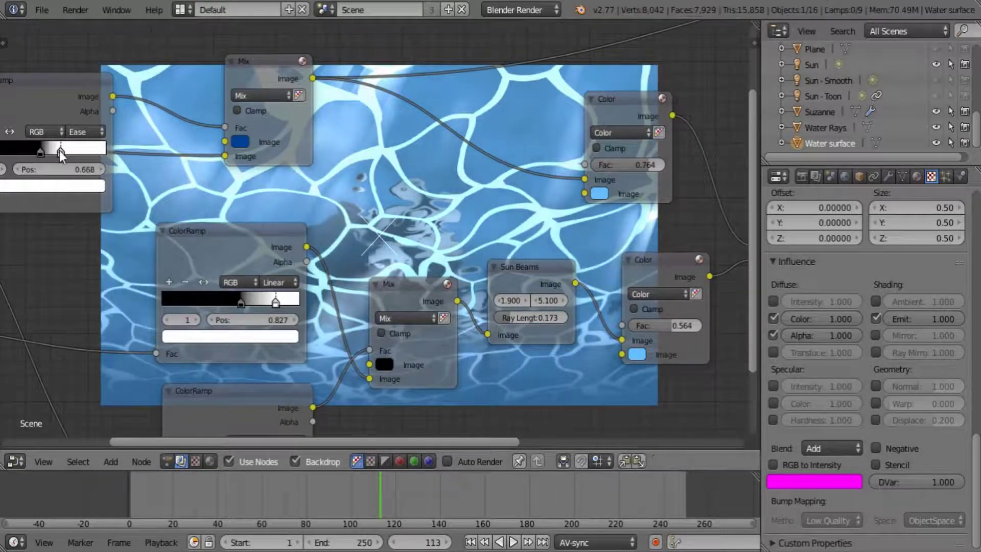
# Move the Viewer node farther from the Add node to leave space for more nodes.
pyautogui.moveTo(366, 364); pyautogui.dragTo(144, 335, button='middle')
pyautogui.moveTo(456, 208); pyautogui.dragTo(282, 444, button='middle')
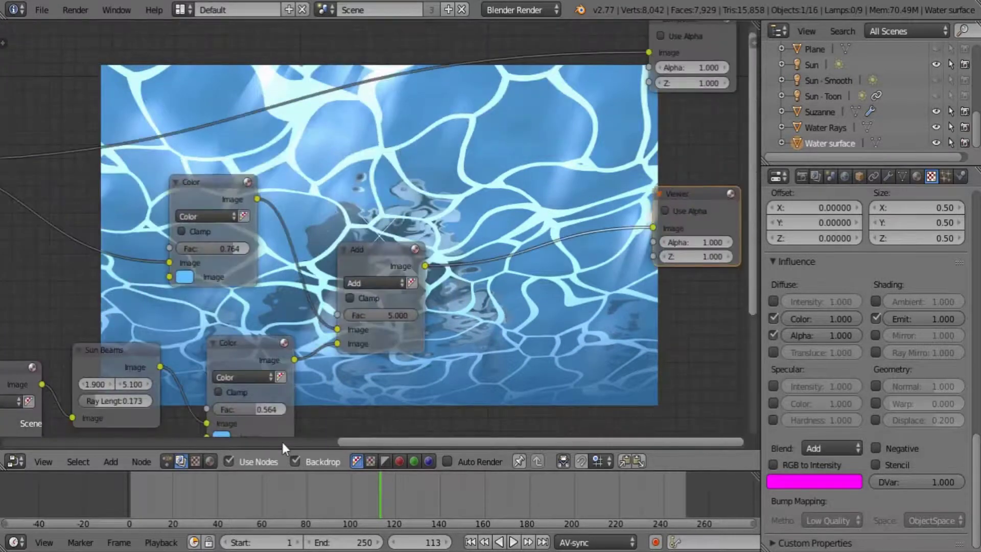
pyautogui.moveTo(621, 196); pyautogui.dragTo(413, 235, button='middle')
pyautogui.moveTo(528, 232); pyautogui.dragTo(700, 194)
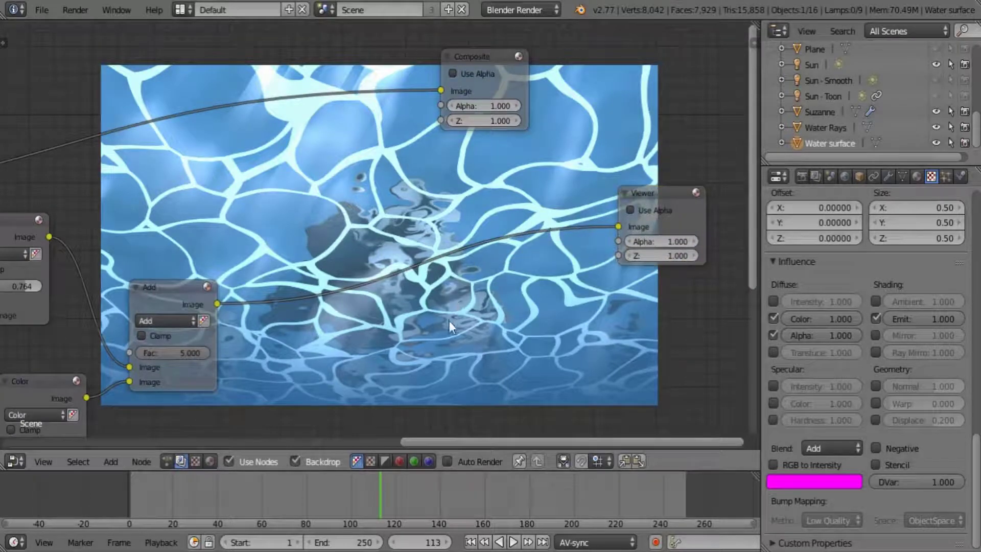
pyautogui.moveTo(448, 321); pyautogui.dragTo(422, 216, button='middle')
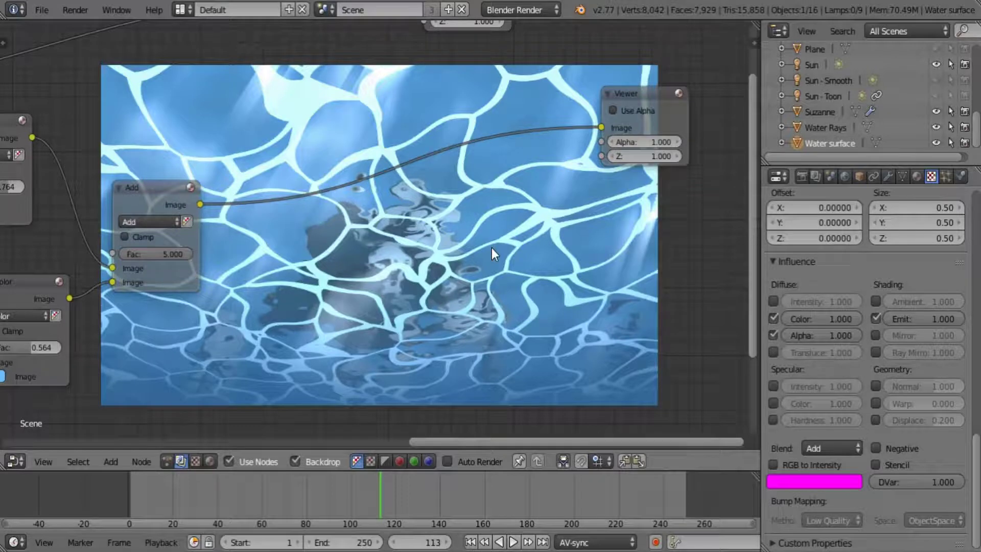
# Insert a Separate RGBA node on the link between the Add node and the Viewer.
pyautogui.hotkey('shift', 'a')
pyautogui.hotkey('shift', 'a')
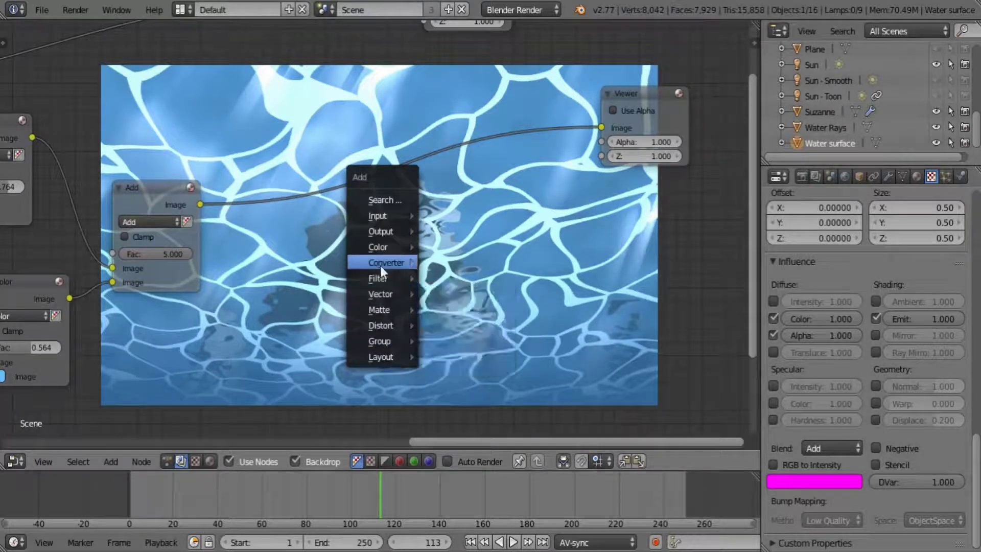
pyautogui.moveTo(382, 265)
pyautogui.click(499, 366)
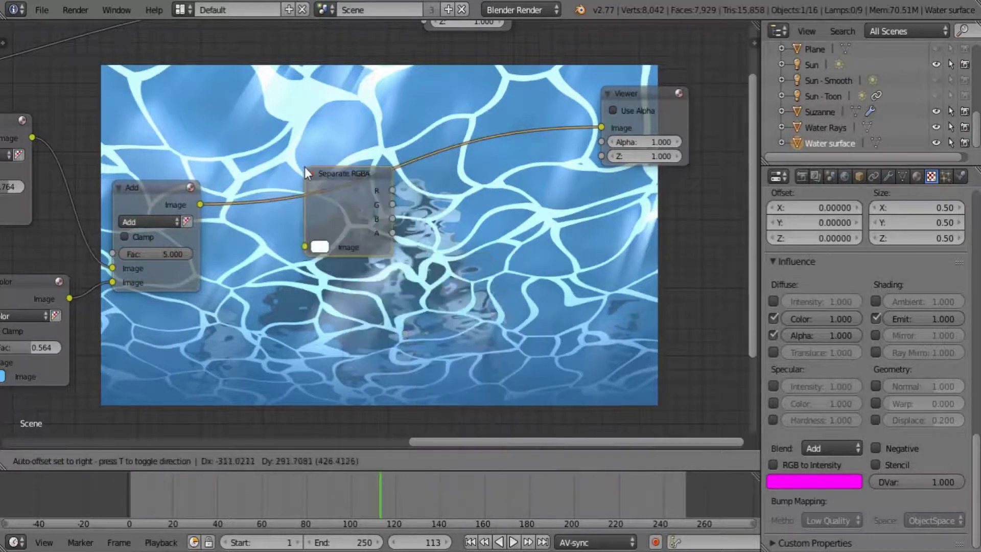
pyautogui.click(305, 167)
# Insert a Combine RGBA node between Separate RGBA and the Viewer, and space the Combine RGBA and Viewer nodes farther out.
pyautogui.hotkey('shift', 'a')
pyautogui.moveTo(553, 265)
pyautogui.click(625, 384)
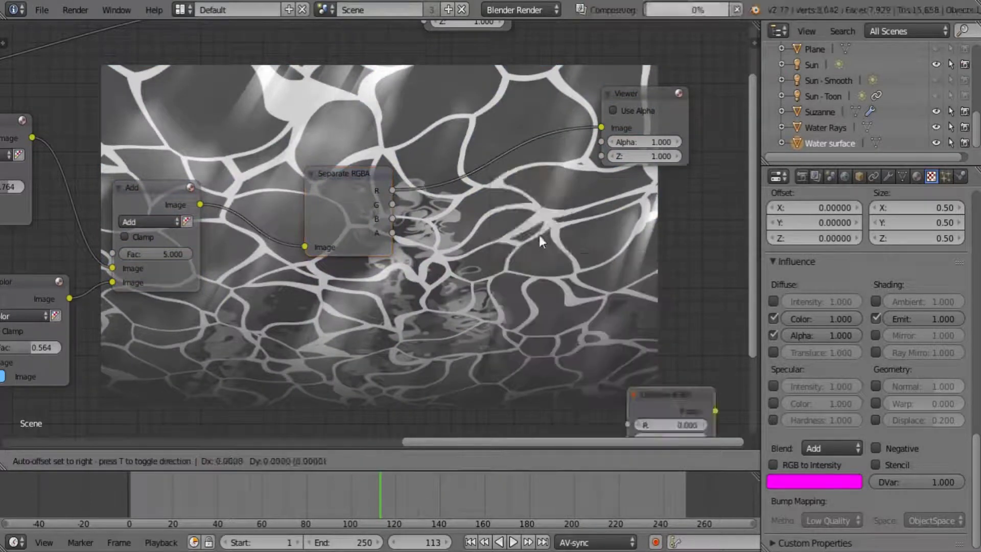
pyautogui.click(538, 235)
pyautogui.moveTo(638, 205); pyautogui.dragTo(446, 276, button='middle')
pyautogui.moveTo(470, 165); pyautogui.dragTo(691, 172)
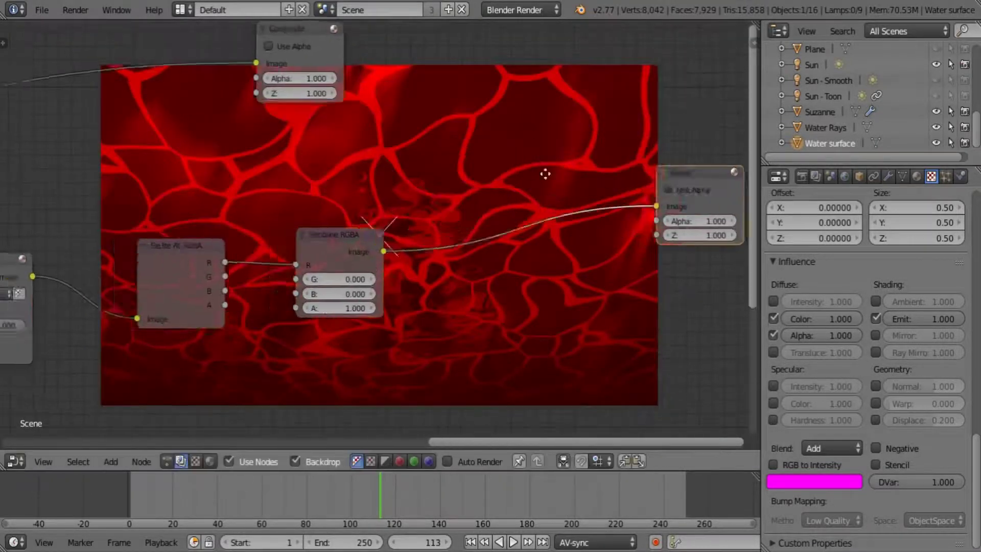
pyautogui.moveTo(330, 238); pyautogui.dragTo(417, 228, button='middle')
pyautogui.moveTo(417, 228); pyautogui.dragTo(591, 225)
# Connect the G and B outputs of Separate RGBA to the matching inputs of Combine RGBA.
pyautogui.moveTo(450, 260); pyautogui.dragTo(495, 231, button='middle')
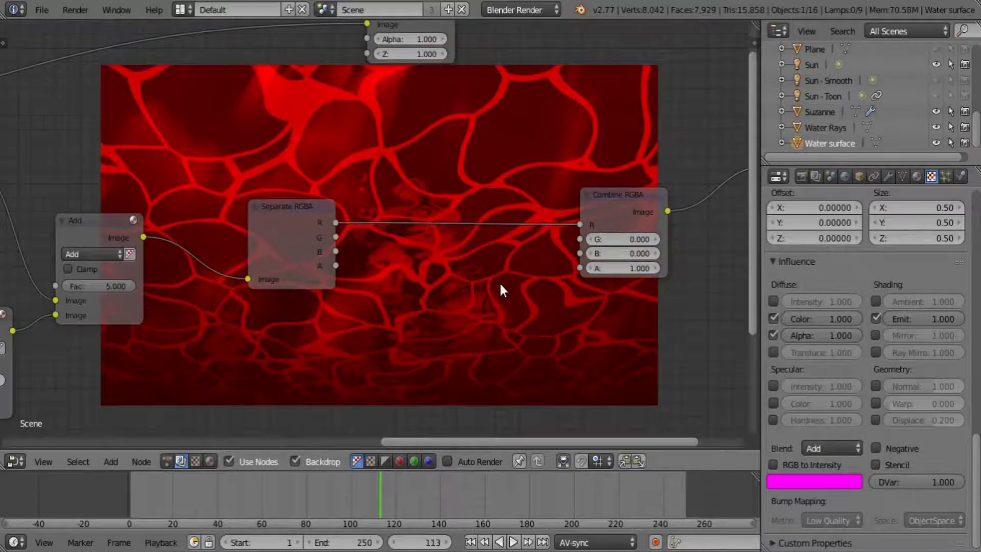
pyautogui.hotkey('shift', 'a')
pyautogui.moveTo(336, 237); pyautogui.dragTo(580, 239)
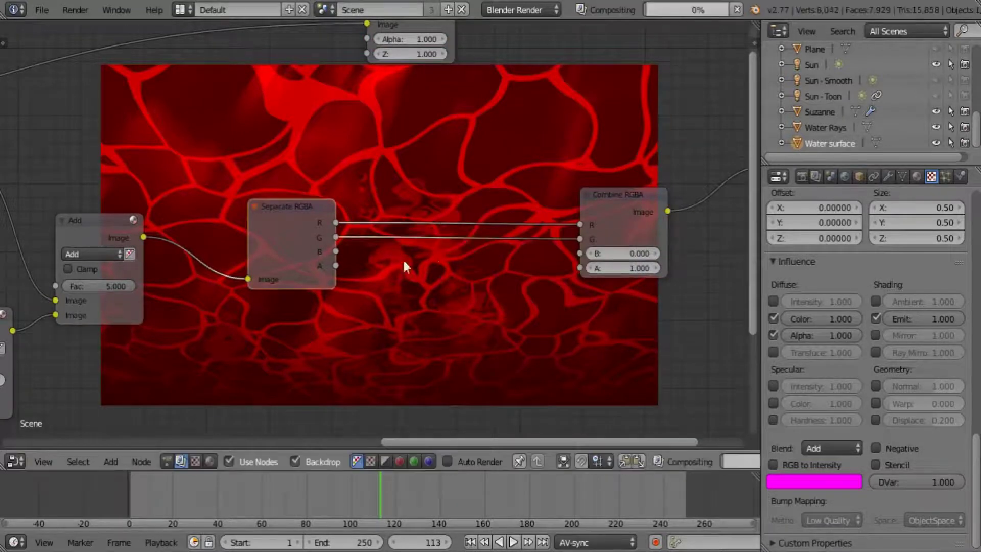
pyautogui.moveTo(336, 251); pyautogui.dragTo(580, 253)
# Insert a Translate node on the blue channel link between Separate RGBA and Combine RGBA.
pyautogui.hotkey('shift', 'a')
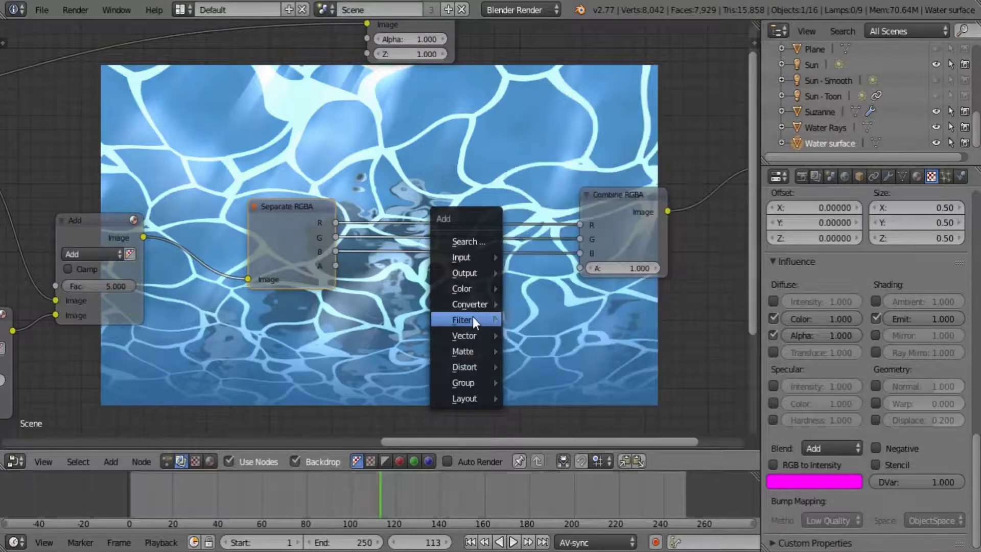
pyautogui.moveTo(471, 369)
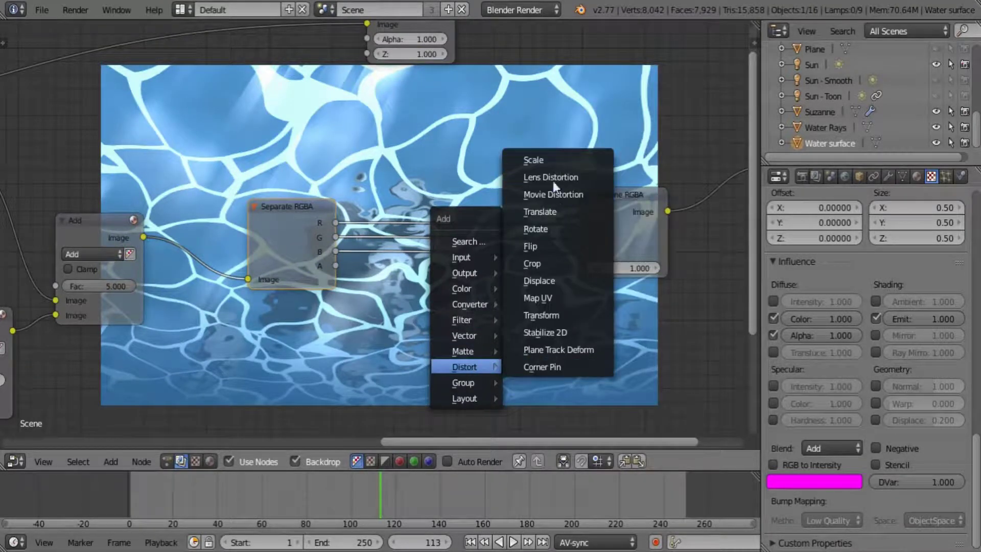
pyautogui.click(540, 211)
pyautogui.click(461, 269)
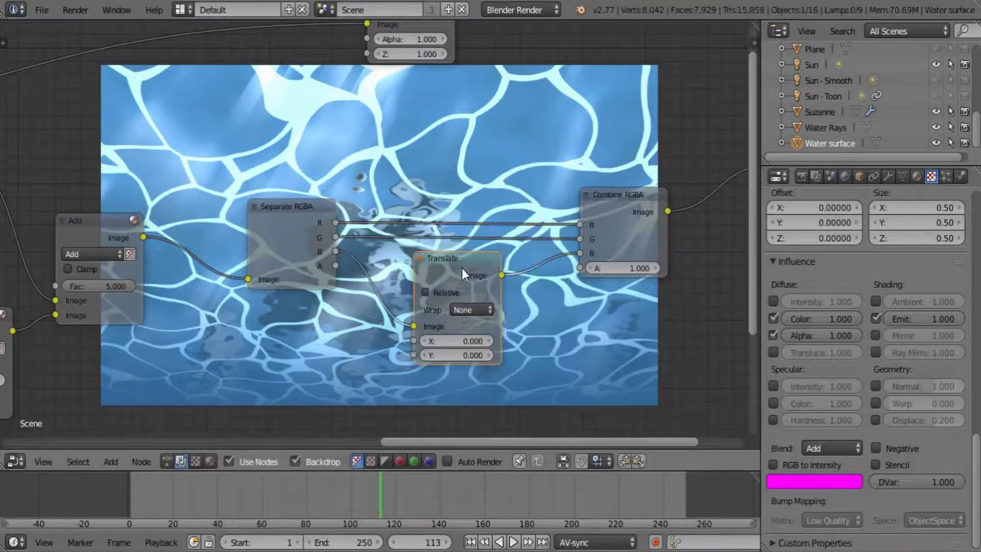
# Duplicate the Translate node onto the red channel link and move Combine RGBA farther out.
pyautogui.hotkey('shift', 'd')
pyautogui.click(474, 140)
pyautogui.moveTo(604, 213); pyautogui.dragTo(508, 241, button='middle')
pyautogui.moveTo(508, 242); pyautogui.dragTo(561, 238)
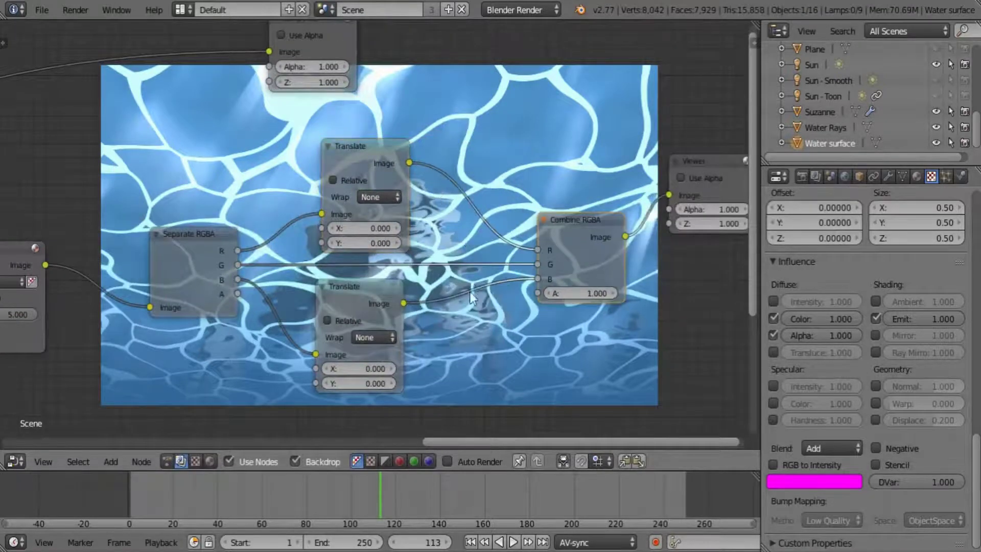
# Make both Translate nodes Relative and set the red channel's X offset to 0.002.
pyautogui.scroll(1, 430, 212)
pyautogui.click(415, 164)
pyautogui.click(421, 340)
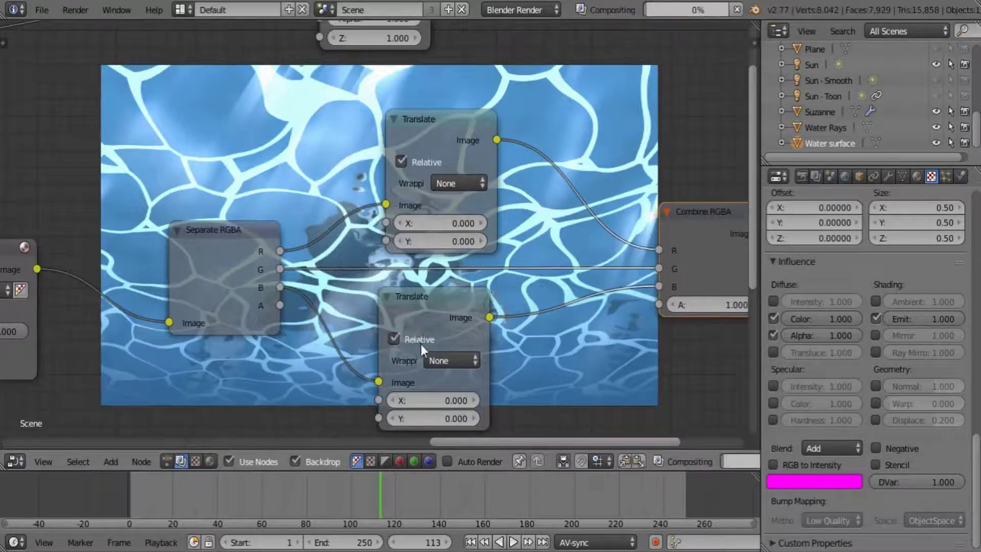
pyautogui.click(446, 221)
pyautogui.press('BackSpace')
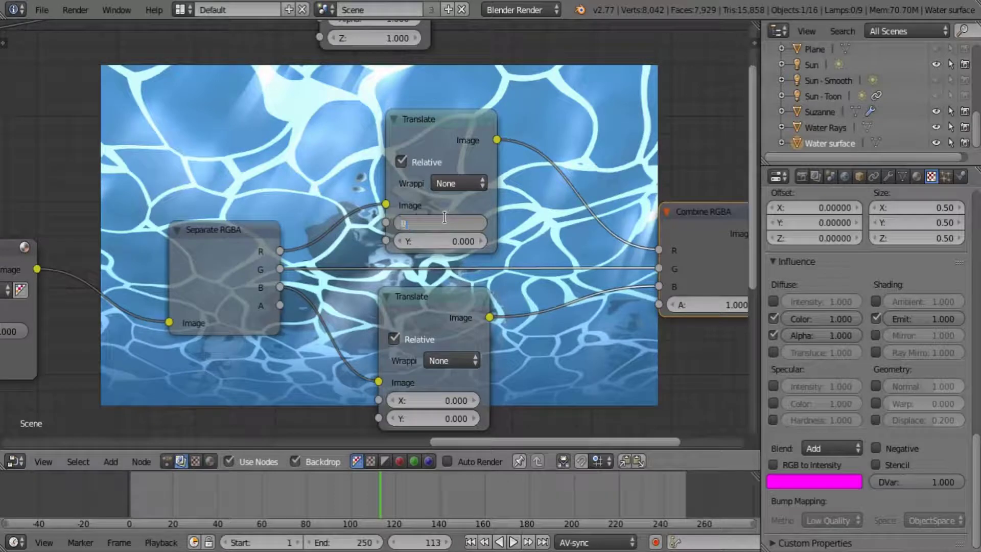
pyautogui.write('0.002')
pyautogui.press('Return')
# Set the blue channel Translate node's X offset to -0.002.
pyautogui.moveTo(424, 355); pyautogui.dragTo(420, 246, button='middle')
pyautogui.click(441, 293)
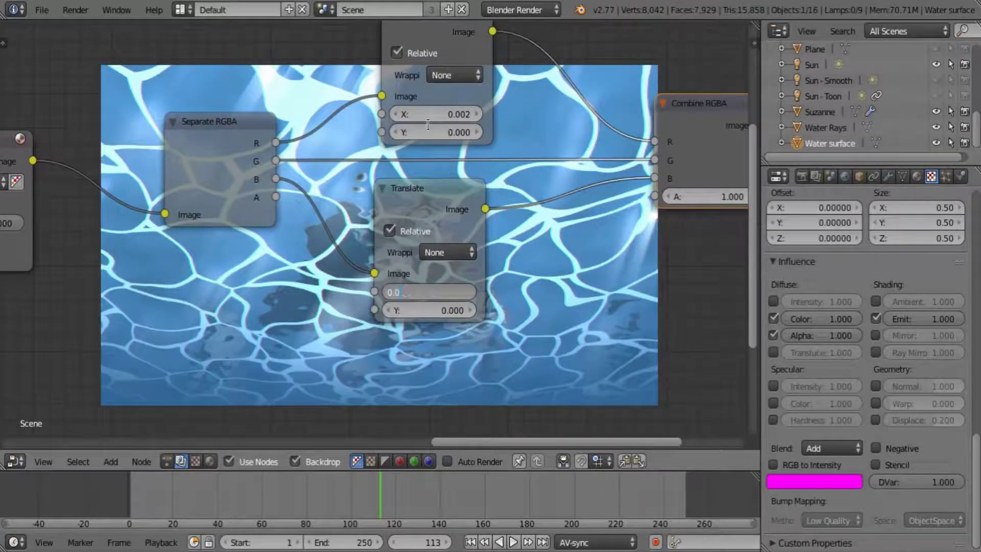
pyautogui.press('Return')
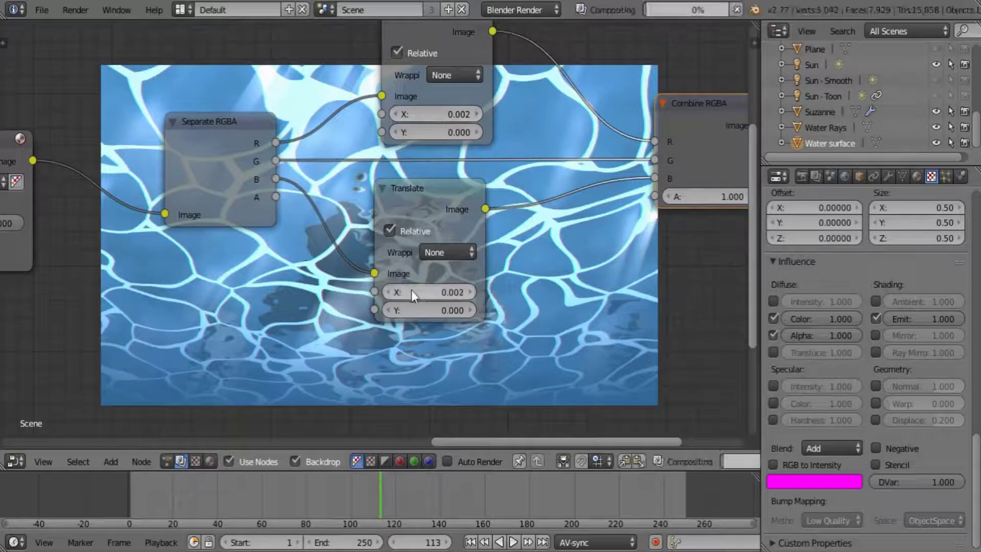
pyautogui.moveTo(395, 293); pyautogui.dragTo(387, 290)
pyautogui.click(401, 293)
pyautogui.write('0.002')
pyautogui.click(387, 290)
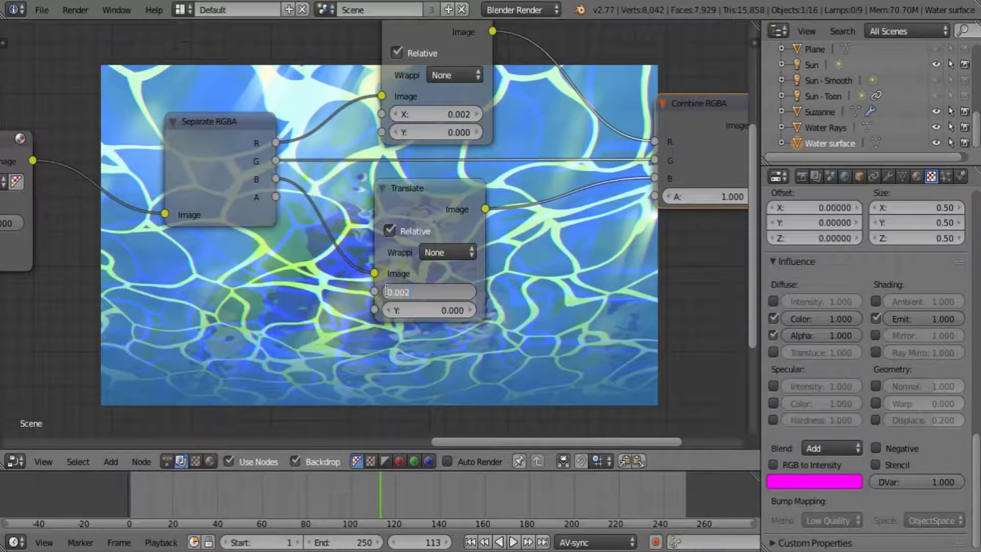
pyautogui.write('-')
pyautogui.press('Return')
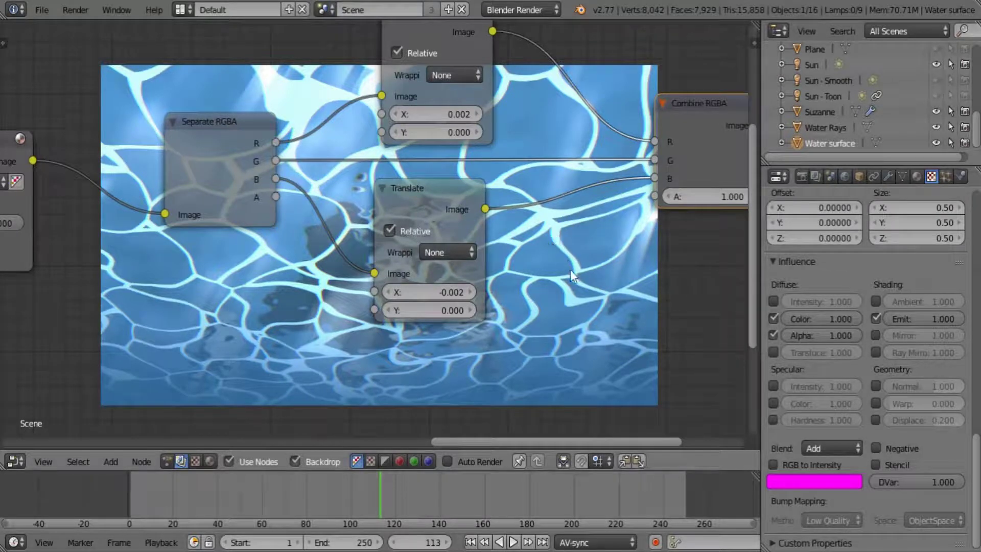
pyautogui.moveTo(453, 193); pyautogui.dragTo(408, 293, button='middle')
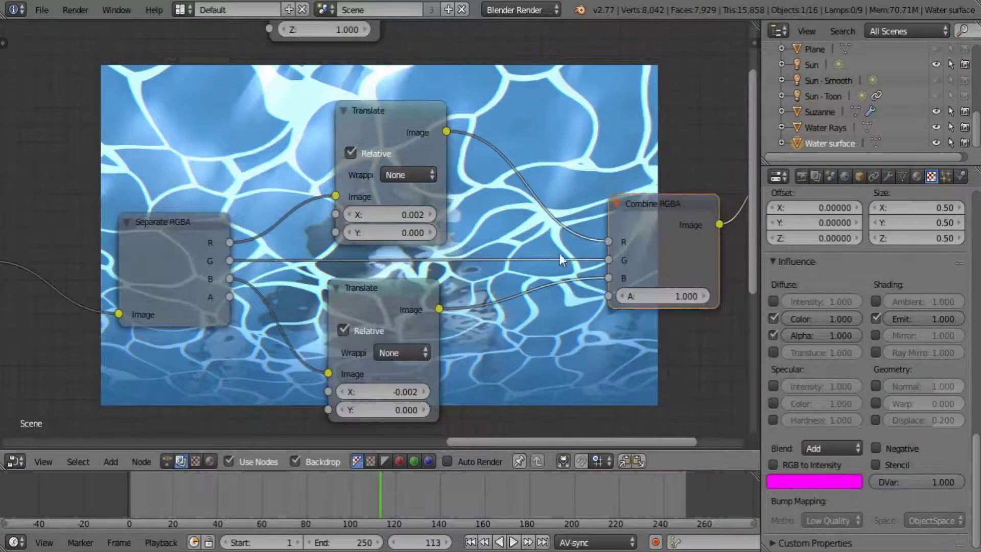
pyautogui.moveTo(559, 254); pyautogui.dragTo(458, 256, button='middle')
pyautogui.hotkey('shift', 'a')
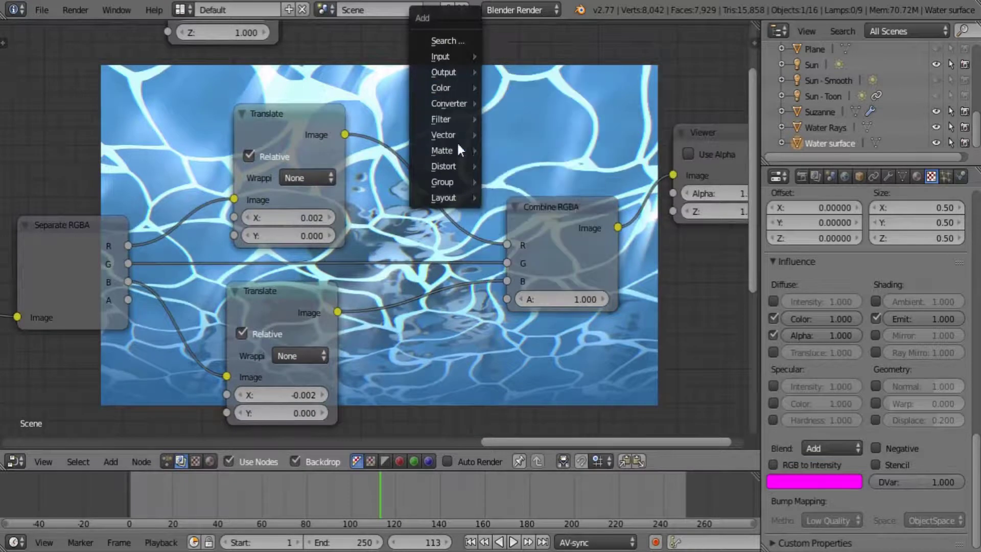
pyautogui.moveTo(450, 119)
pyautogui.click(509, 134)
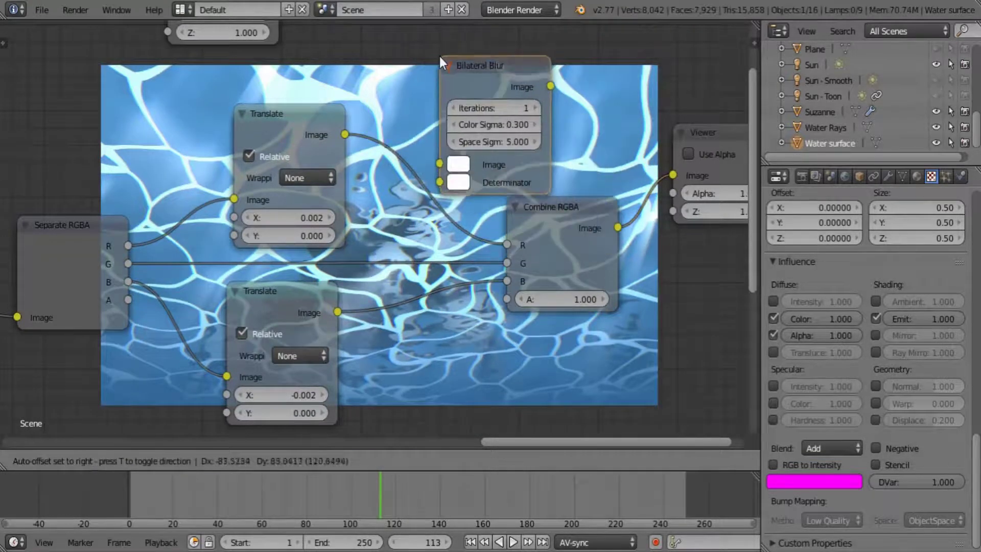
pyautogui.hotkey('ctrl', 'z')
# Insert a Blur node on the red channel link between its Translate node and Combine RGBA.
pyautogui.hotkey('shift', 'a')
pyautogui.moveTo(429, 119)
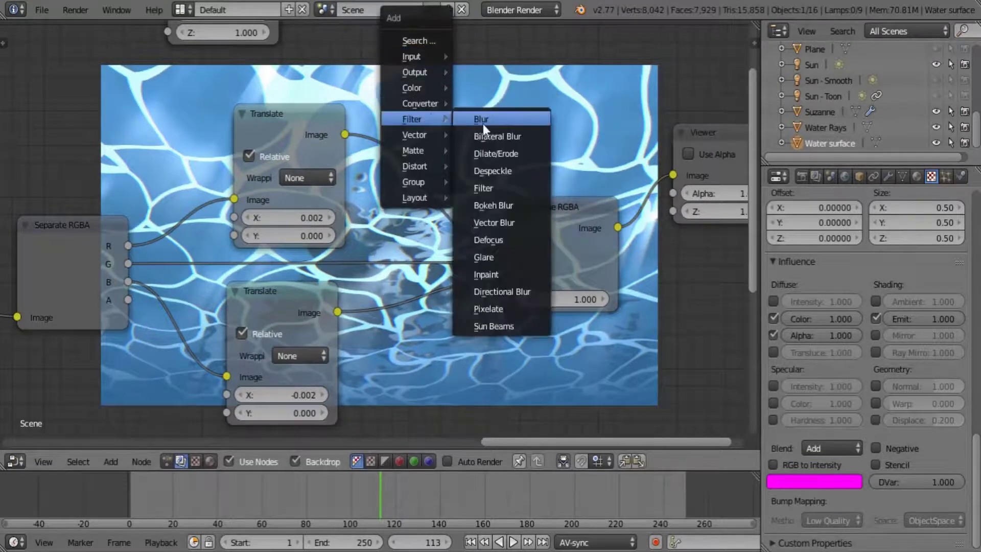
pyautogui.click(483, 124)
pyautogui.click(480, 92)
# Set the red channel Blur to Fast Gaussian and Relative, with Y aspect correction and an X size of 0.25%.
pyautogui.click(448, 99)
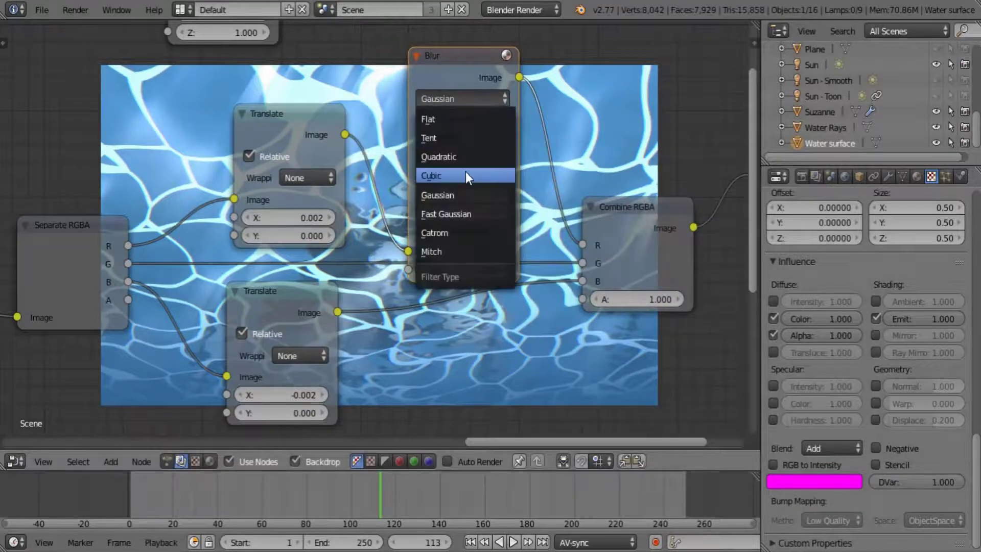
pyautogui.click(462, 210)
pyautogui.moveTo(461, 92); pyautogui.dragTo(456, 77)
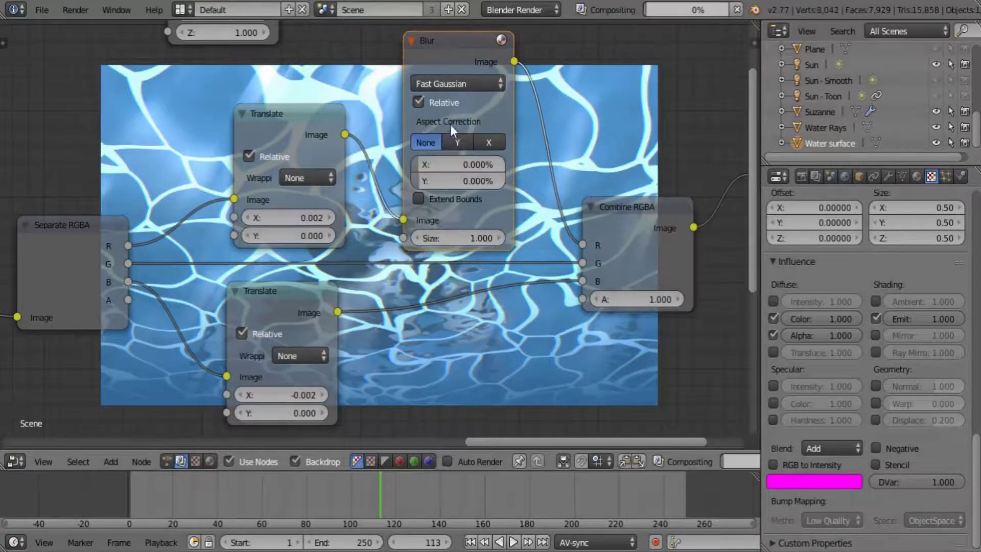
pyautogui.click(453, 142)
pyautogui.click(451, 163)
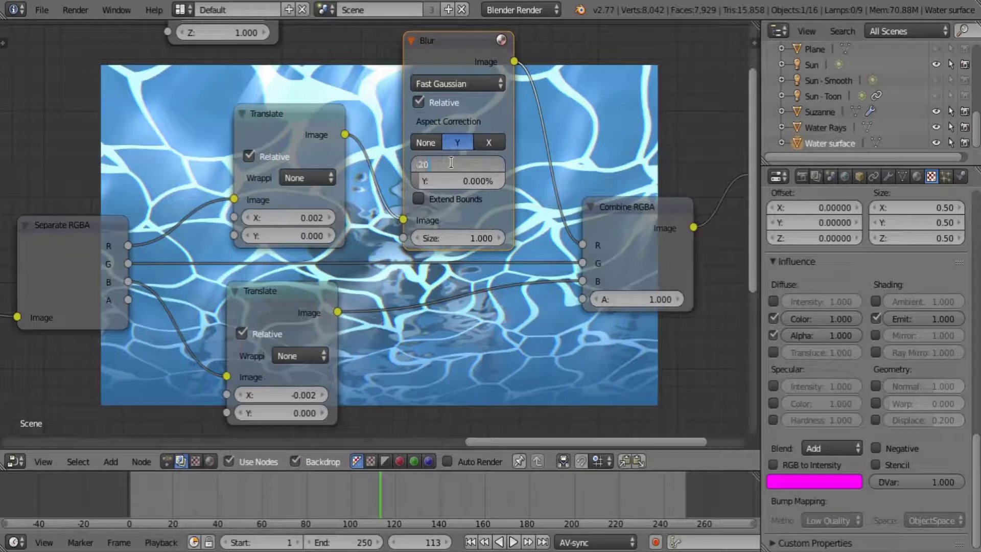
pyautogui.write('.25')
pyautogui.press('Return')
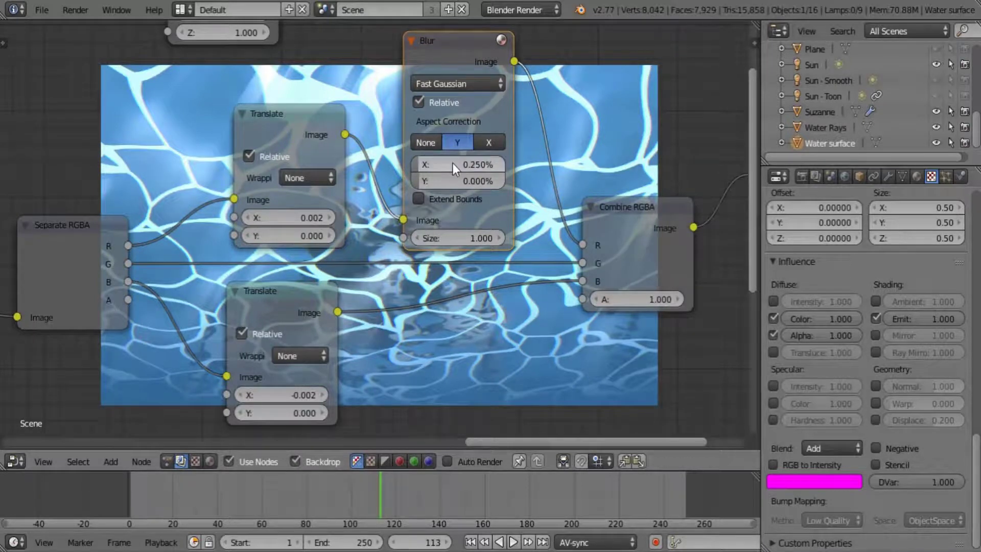
# Duplicate the Blur node onto the blue channel link between its Translate node and Combine RGBA.
pyautogui.hotkey('shift', 'd')
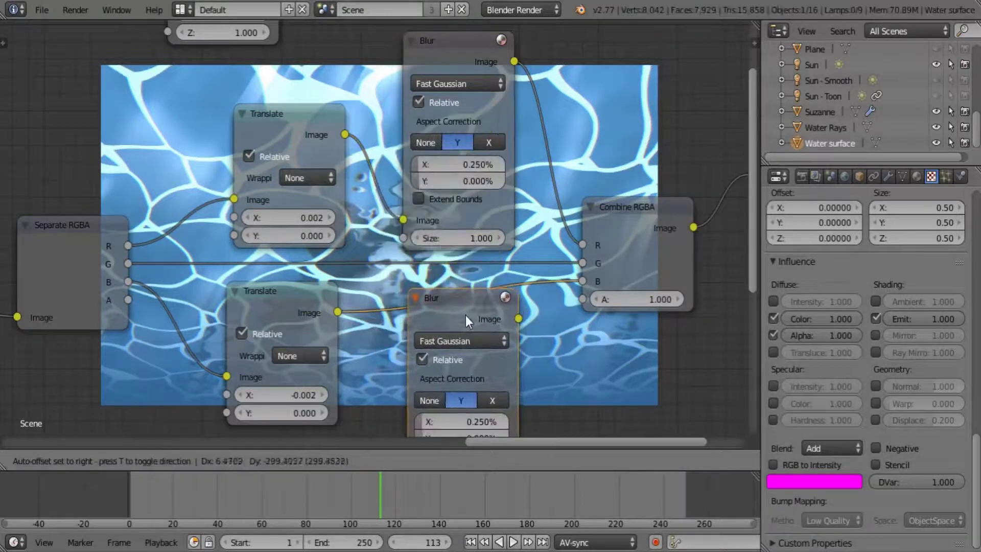
pyautogui.click(465, 315)
pyautogui.moveTo(620, 329); pyautogui.dragTo(375, 364, button='middle')
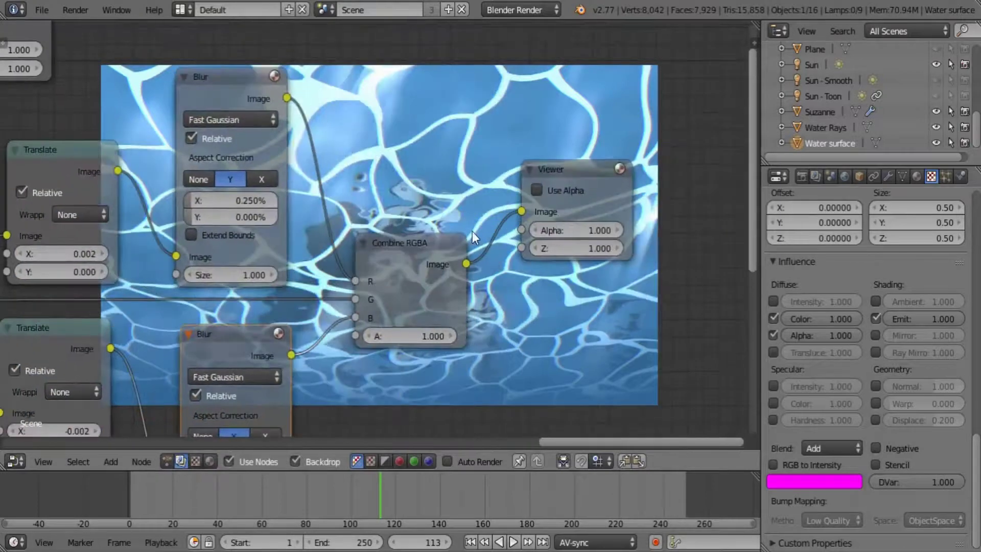
# Move the Viewer node well away from Combine RGBA to make room for another node.
pyautogui.moveTo(560, 172); pyautogui.dragTo(671, 167)
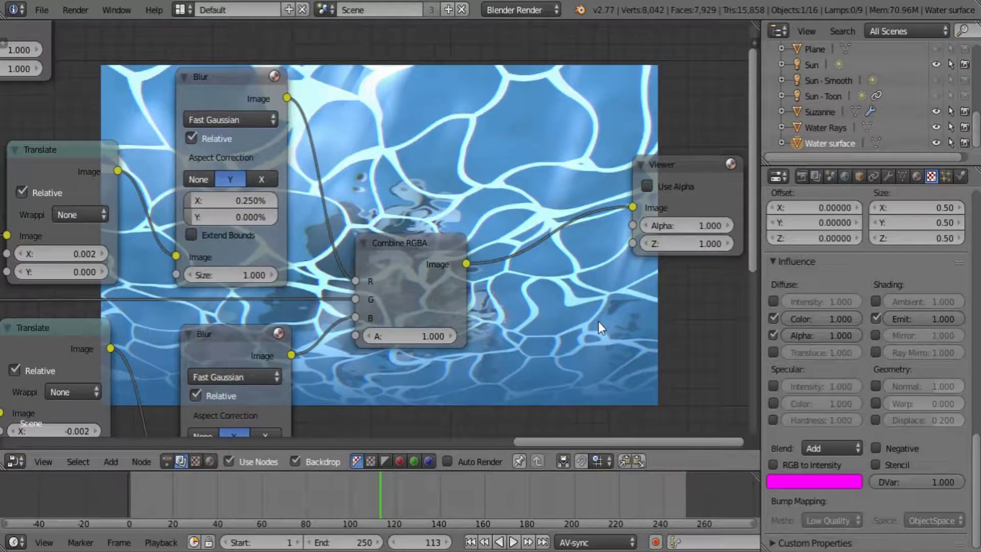
pyautogui.moveTo(405, 277); pyautogui.dragTo(406, 280)
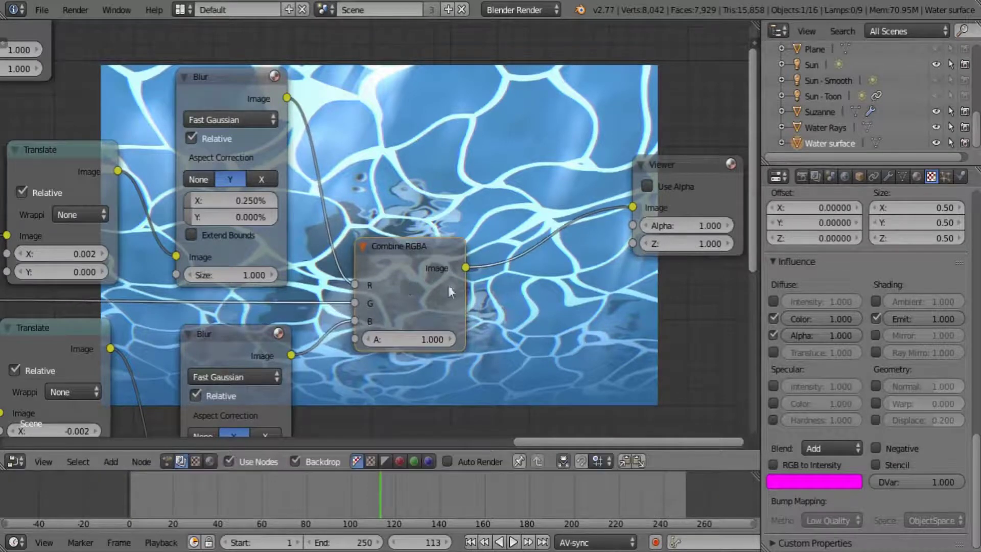
pyautogui.moveTo(448, 285); pyautogui.dragTo(187, 326, button='middle')
pyautogui.moveTo(403, 205); pyautogui.dragTo(600, 128)
pyautogui.moveTo(405, 413); pyautogui.dragTo(416, 386, button='middle')
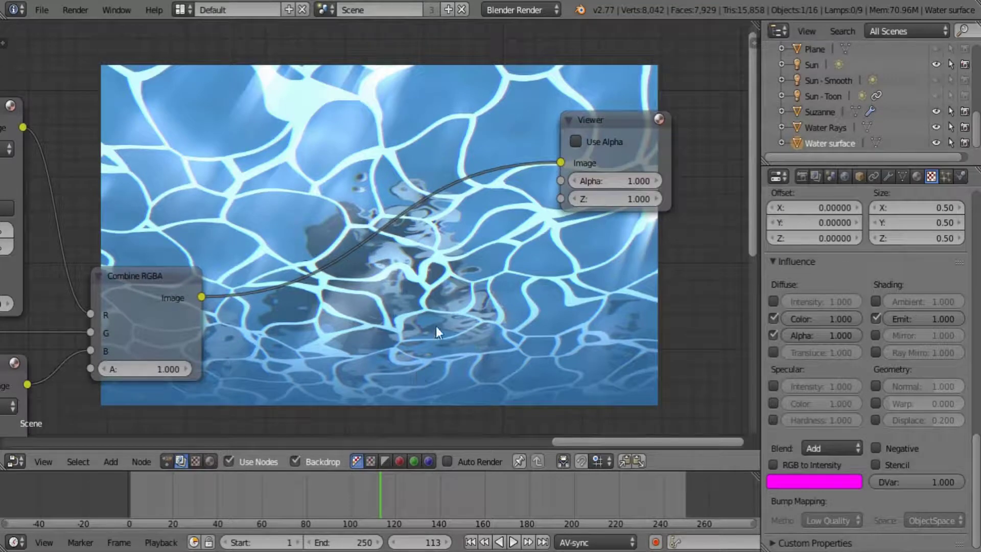
# Insert the Quick Blur group node on the link between Combine RGBA and the Viewer.
pyautogui.hotkey('shift', 'a')
pyautogui.moveTo(425, 384)
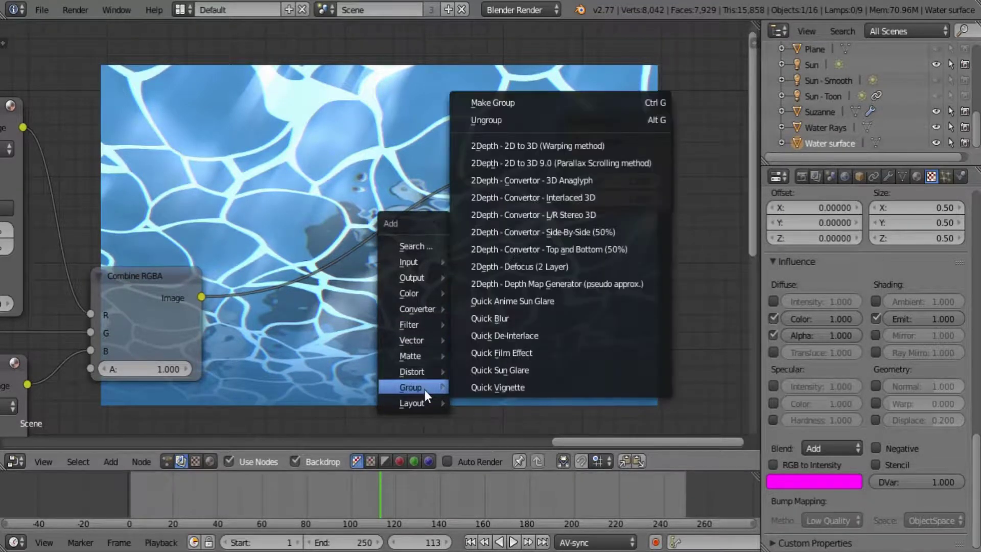
pyautogui.click(534, 318)
pyautogui.click(266, 205)
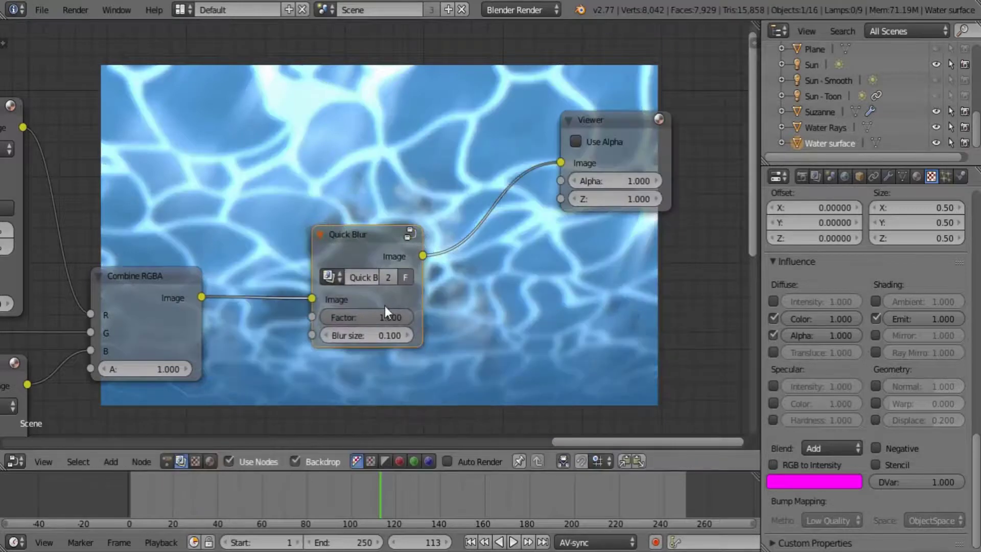
# Lower the Quick Blur factor to 0.436 and keep its blur size at 0.1.
pyautogui.moveTo(384, 317)
pyautogui.mouseDown()
pyautogui.moveTo(352, 317)
pyautogui.moveTo(393, 315)
pyautogui.mouseUp()
pyautogui.moveTo(393, 315); pyautogui.dragTo(327, 191, button='middle')
pyautogui.moveTo(328, 191); pyautogui.dragTo(318, 191)
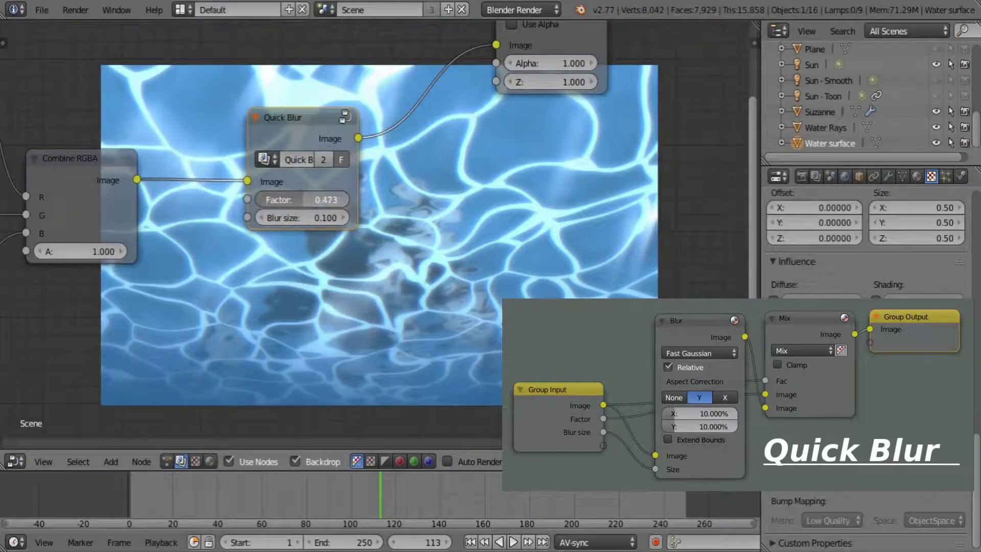
pyautogui.click(302, 218)
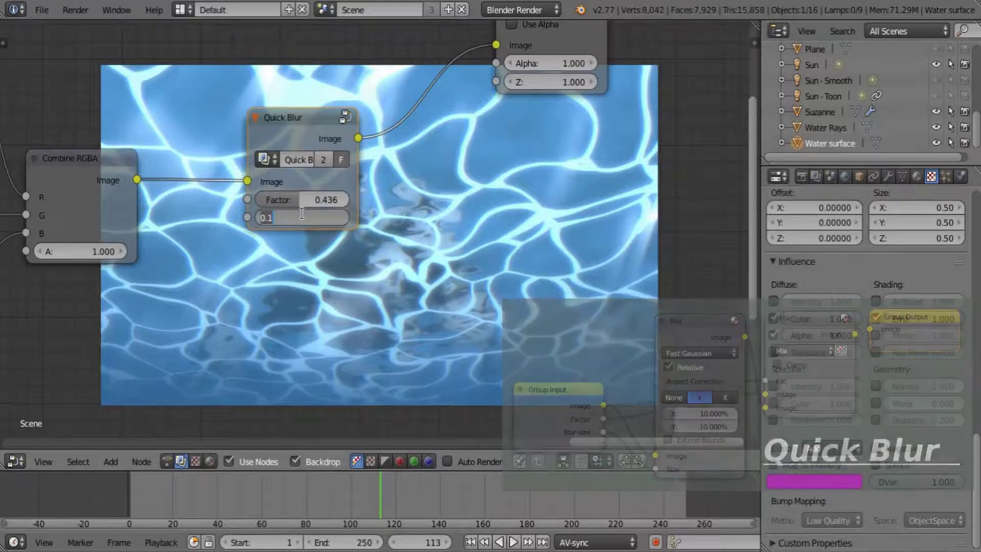
pyautogui.press('Return')
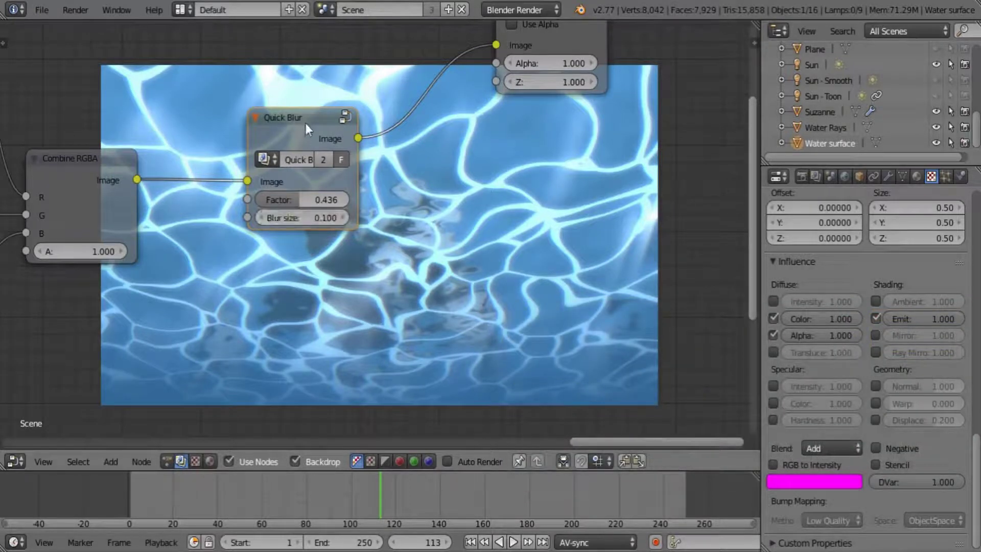
# Move Quick Blur closer to Combine RGBA and bring the Viewer level with it.
pyautogui.moveTo(305, 122); pyautogui.dragTo(242, 143)
pyautogui.moveTo(241, 143); pyautogui.dragTo(204, 248, button='middle')
pyautogui.moveTo(492, 115); pyautogui.dragTo(505, 234)
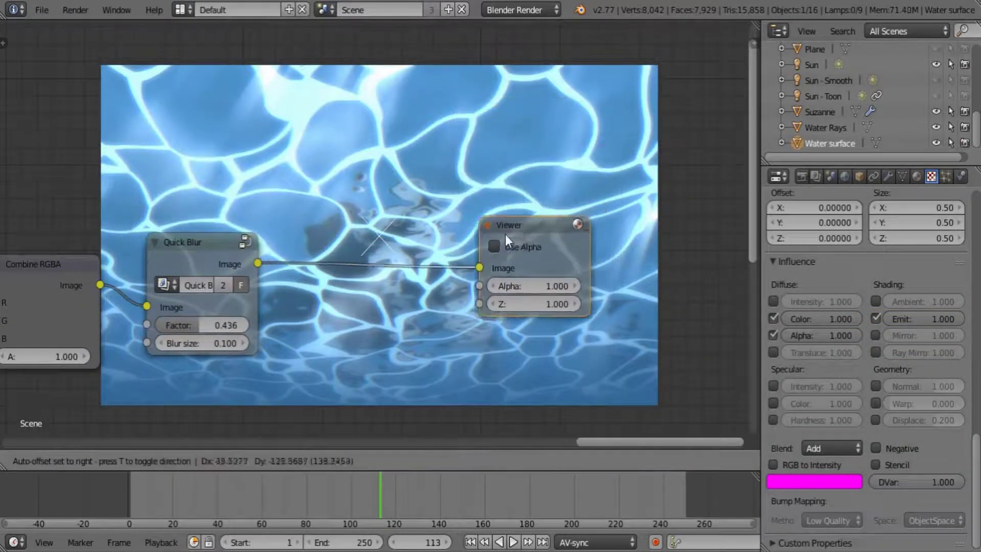
pyautogui.moveTo(397, 296); pyautogui.dragTo(413, 342, button='middle')
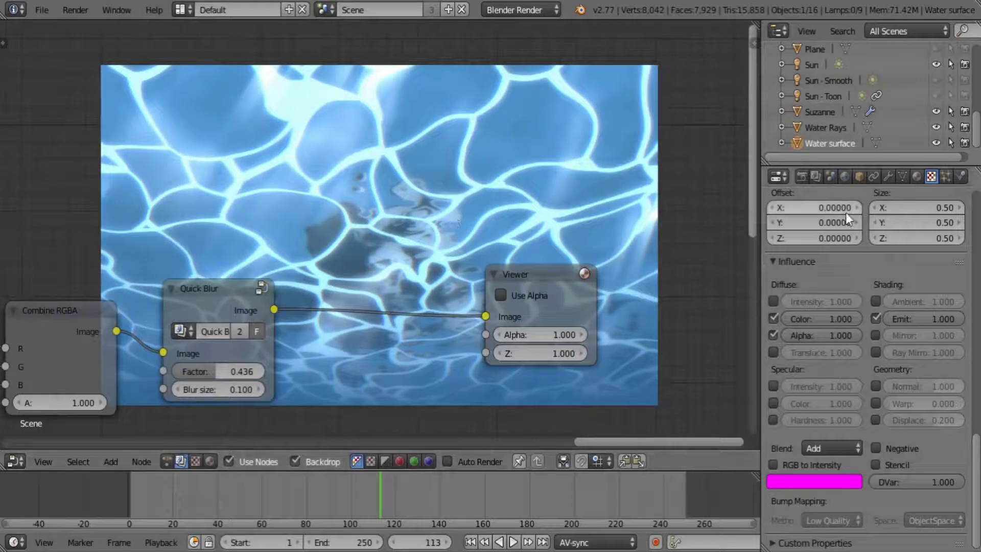
# Select the Roughness texture of the Water surface material and set its Normal influence to 0.5.
pyautogui.click(918, 177)
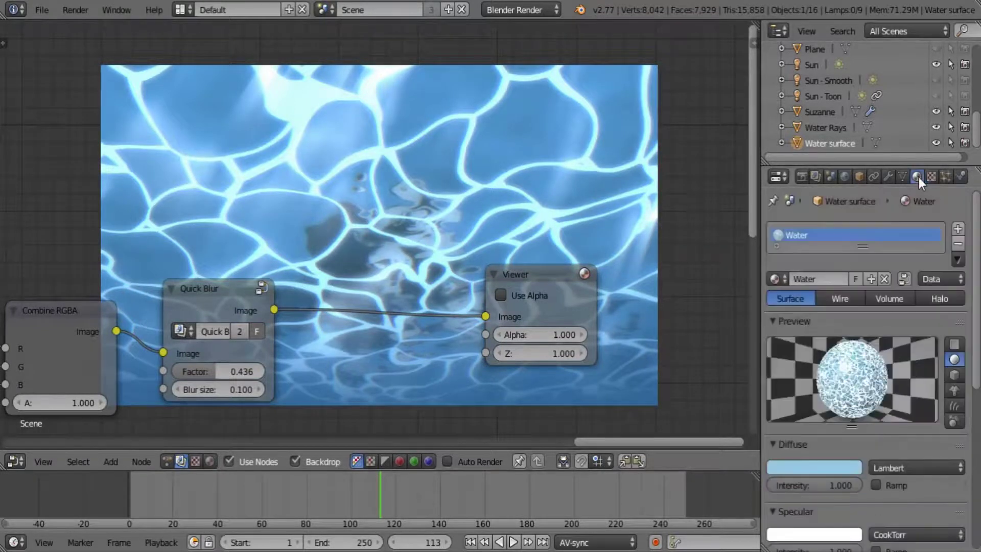
pyautogui.click(931, 176)
pyautogui.scroll(6, 884, 230)
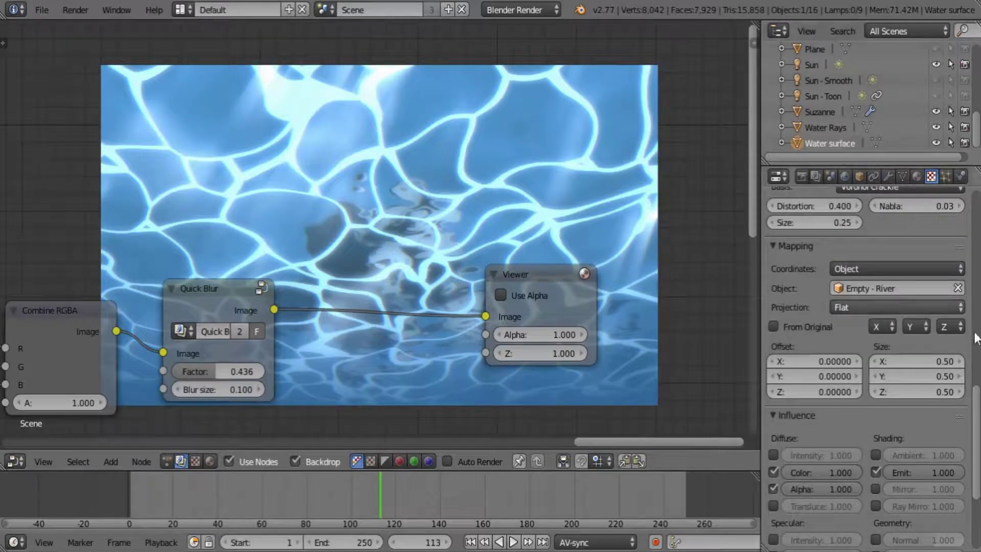
pyautogui.scroll(10, 975, 434)
pyautogui.scroll(10, 869, 332)
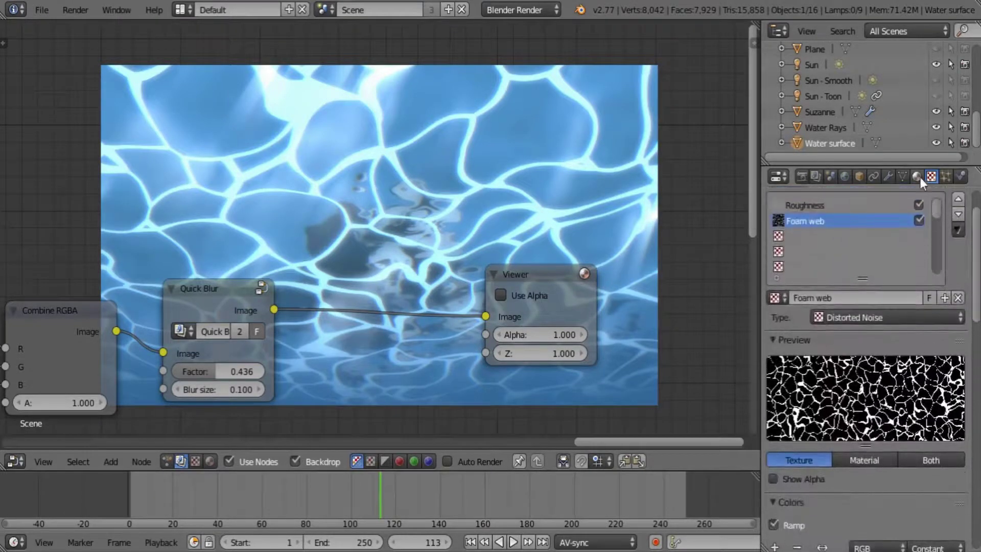
pyautogui.click(838, 207)
pyautogui.scroll(-15, 869, 332)
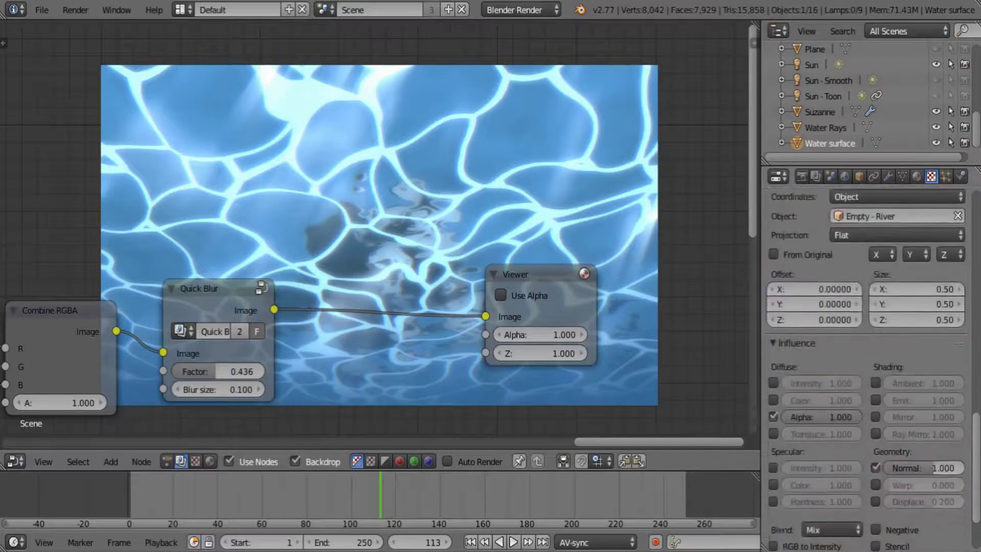
pyautogui.scroll(-4, 930, 401)
pyautogui.click(927, 389)
pyautogui.write('0.5')
pyautogui.press('Return')
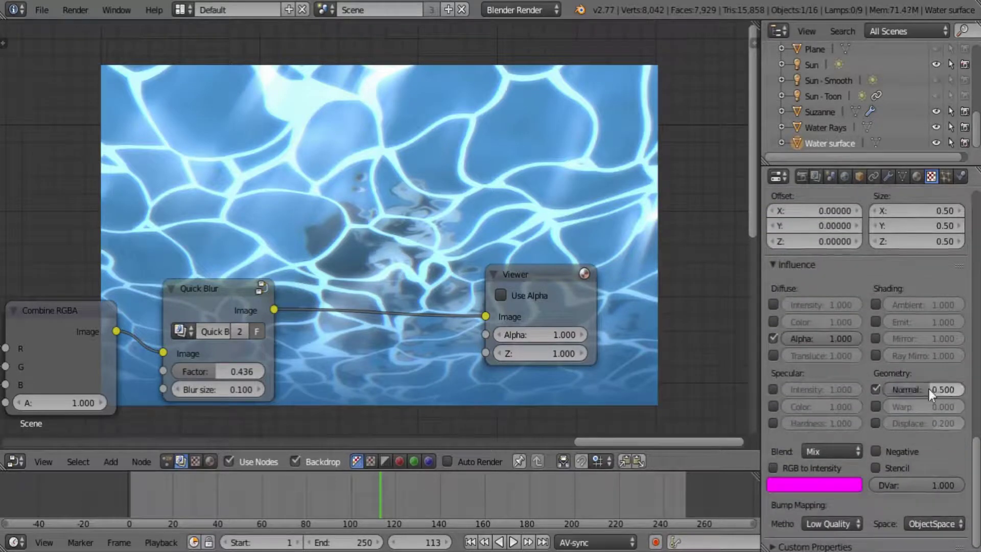
# Set the Roughness texture's mapping size to 1.00 on the X, Y and Z axes.
pyautogui.click(918, 177)
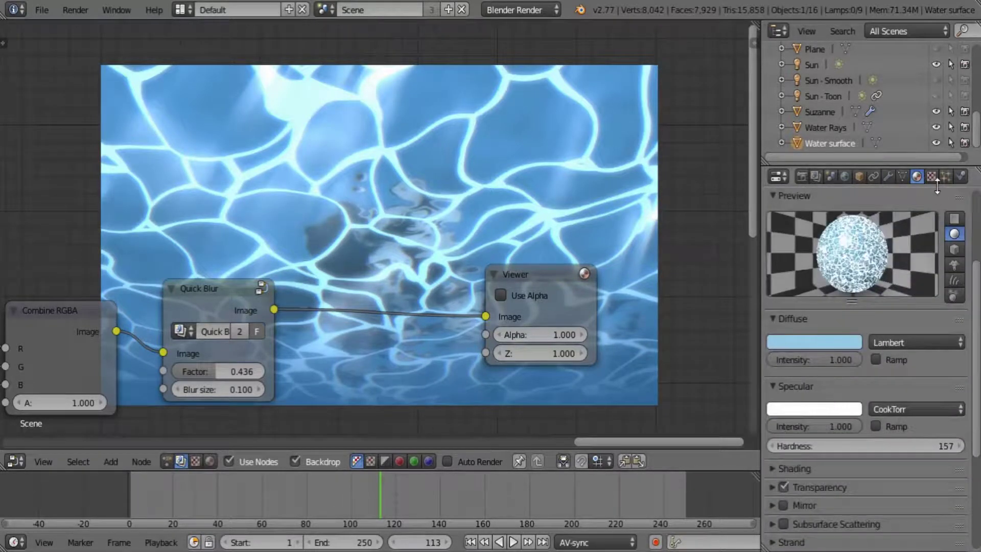
pyautogui.click(932, 177)
pyautogui.scroll(14, 895, 332)
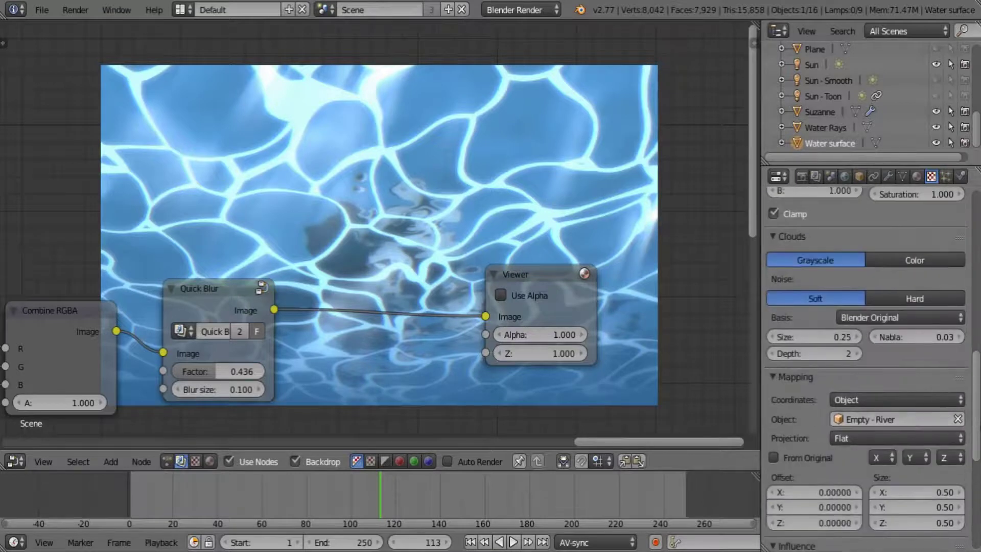
pyautogui.scroll(-6, 916, 380)
pyautogui.click(921, 359)
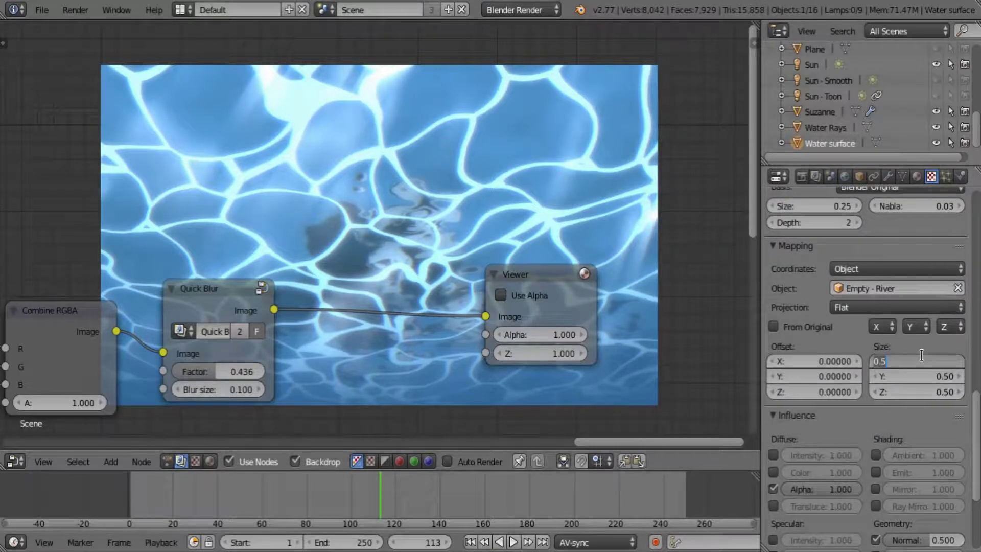
pyautogui.write('1')
pyautogui.press('Return')
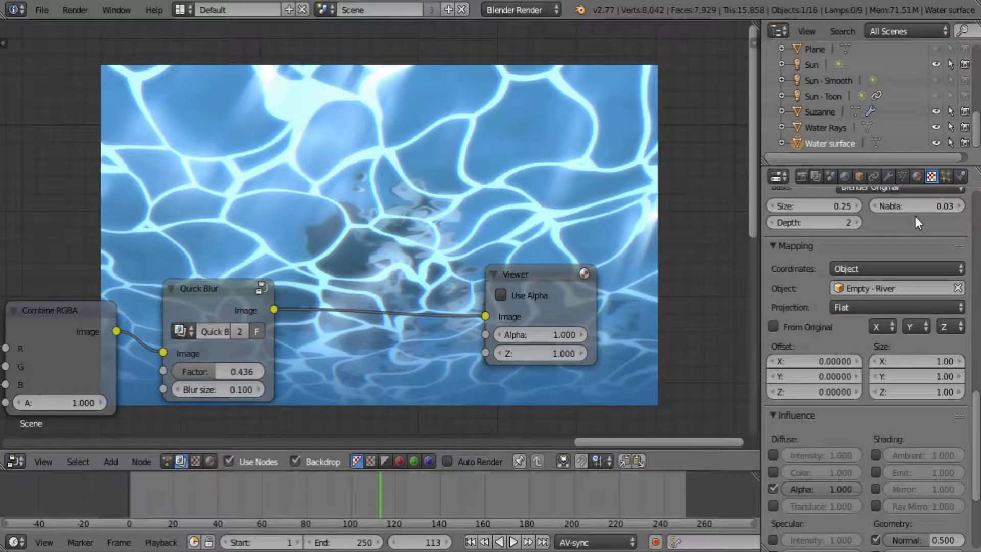
# Set the Water material's raytraced transparency IOR to 1.05 and render the frame.
pyautogui.click(917, 177)
pyautogui.scroll(-2, 839, 354)
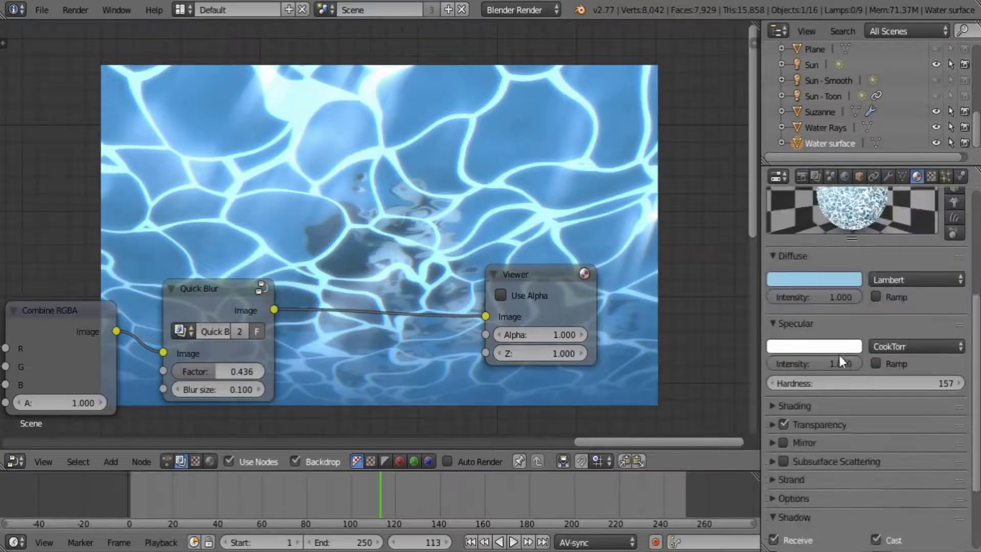
pyautogui.scroll(-2, 839, 355)
pyautogui.click(795, 375)
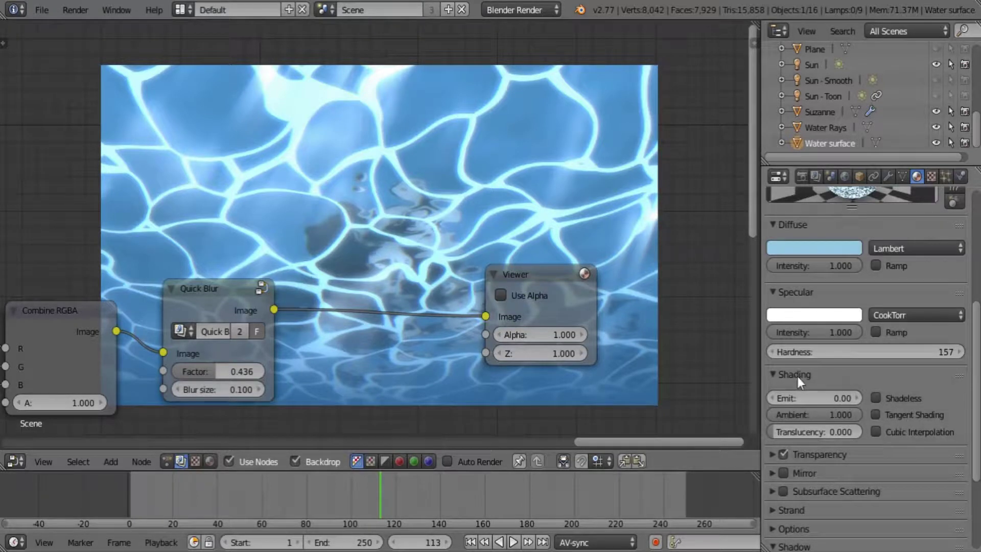
pyautogui.click(773, 454)
pyautogui.scroll(-5, 815, 434)
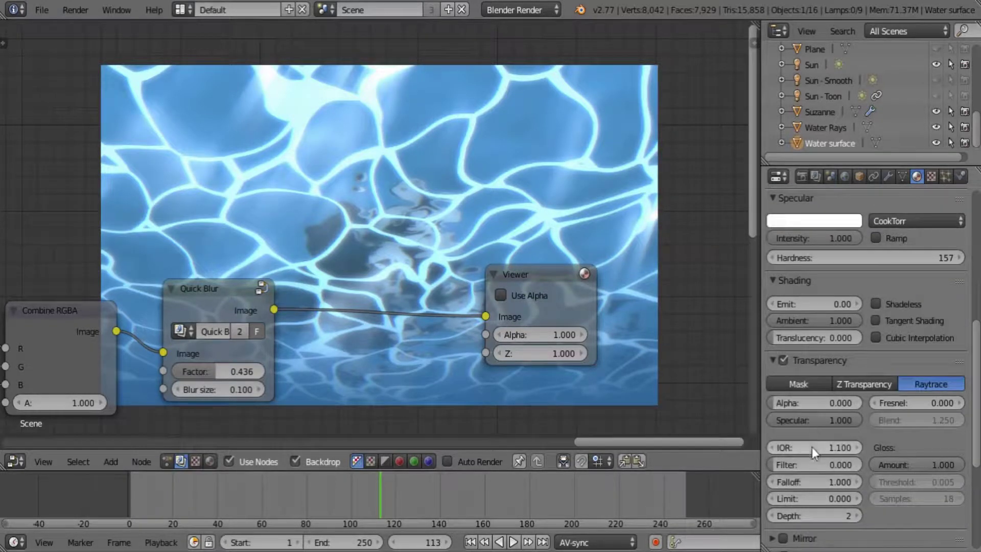
pyautogui.click(812, 448)
pyautogui.write('1.05')
pyautogui.press('Return')
pyautogui.press('F12')
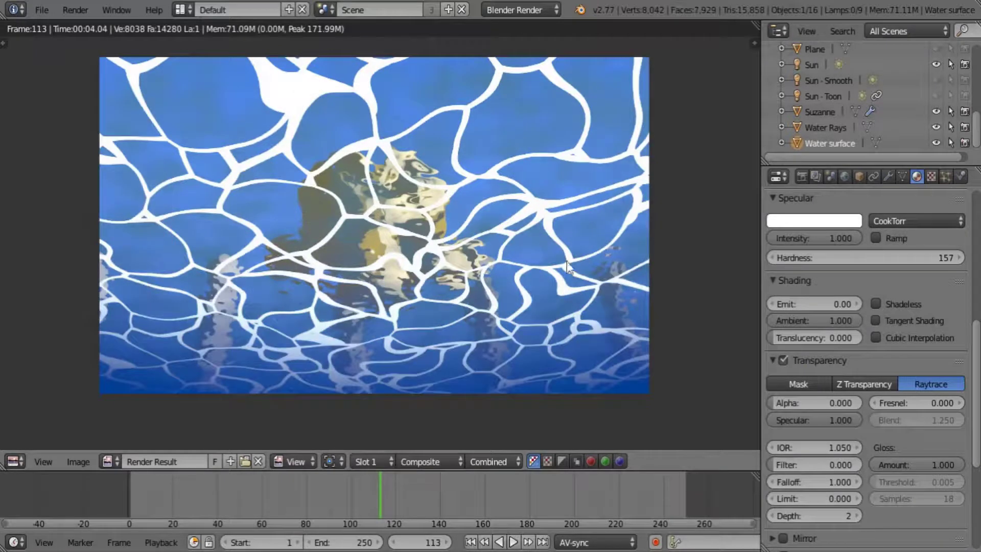
# Reduce the Water surface Roughness texture's Normal influence to 0.1 and render the frame again.
pyautogui.click(931, 176)
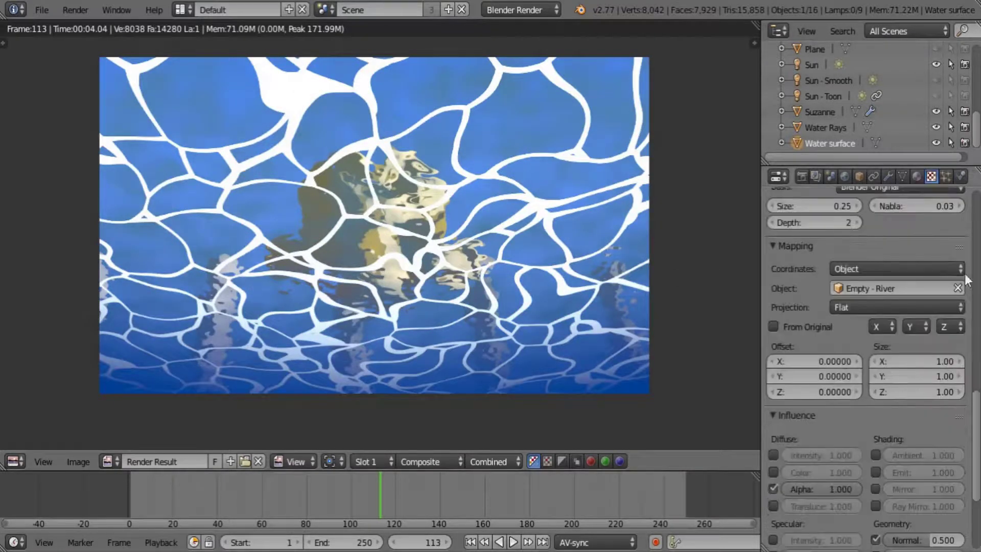
pyautogui.scroll(-5, 938, 458)
pyautogui.click(931, 438)
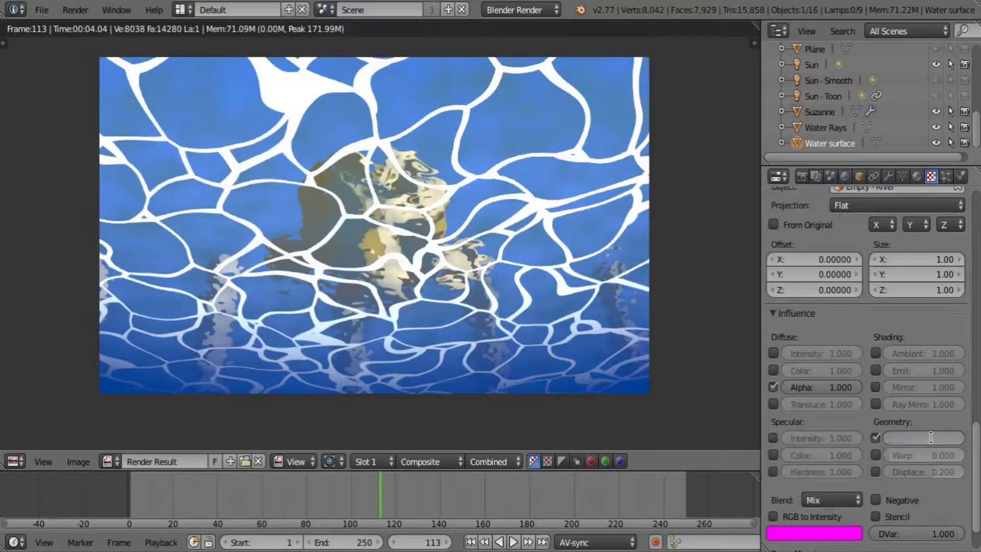
pyautogui.write('0.1')
pyautogui.press('Return')
pyautogui.press('F12')
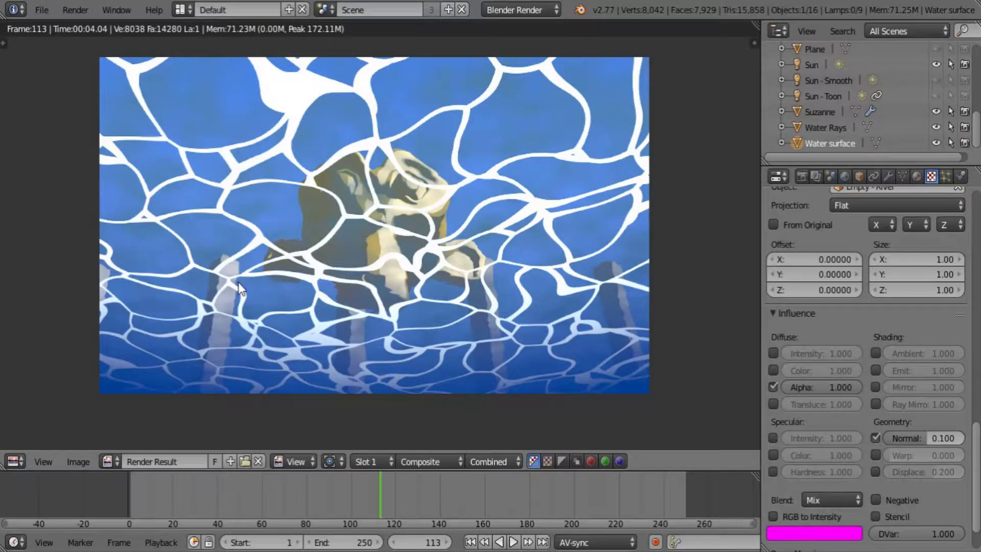
# Set the mapping size of the Water Rays object's Clouds texture to 1.00 on all three axes.
pyautogui.click(832, 127)
pyautogui.scroll(20, 933, 350)
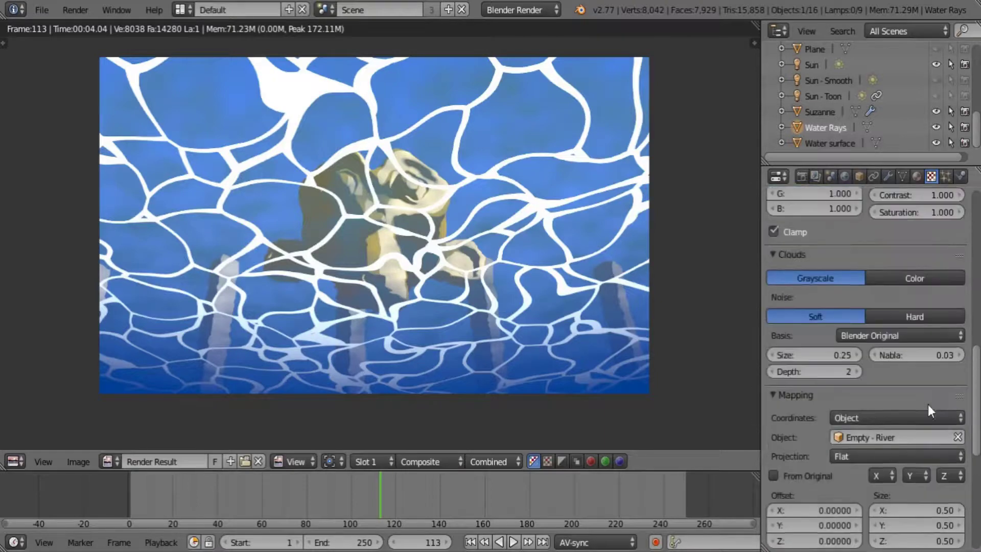
pyautogui.scroll(-15, 897, 356)
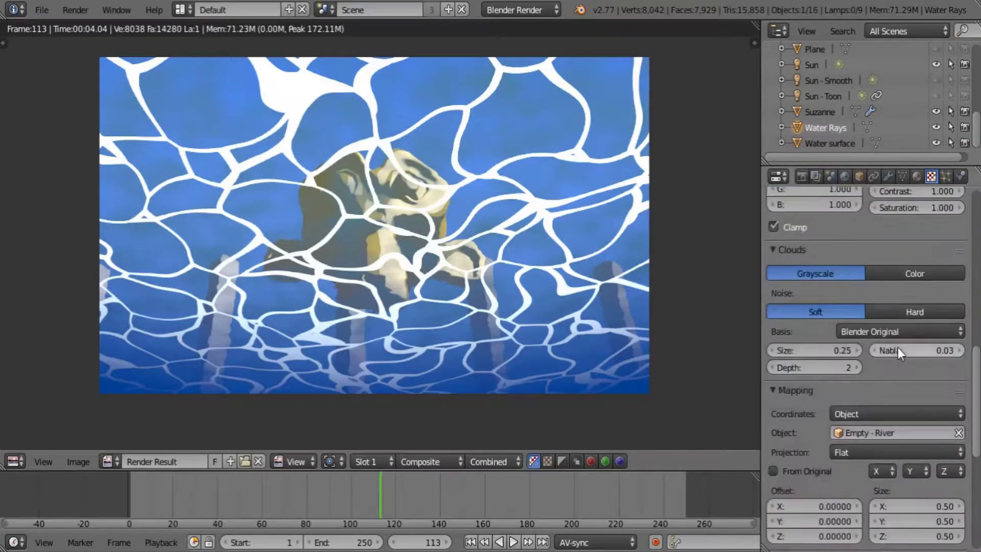
pyautogui.click(906, 349)
pyautogui.write('1')
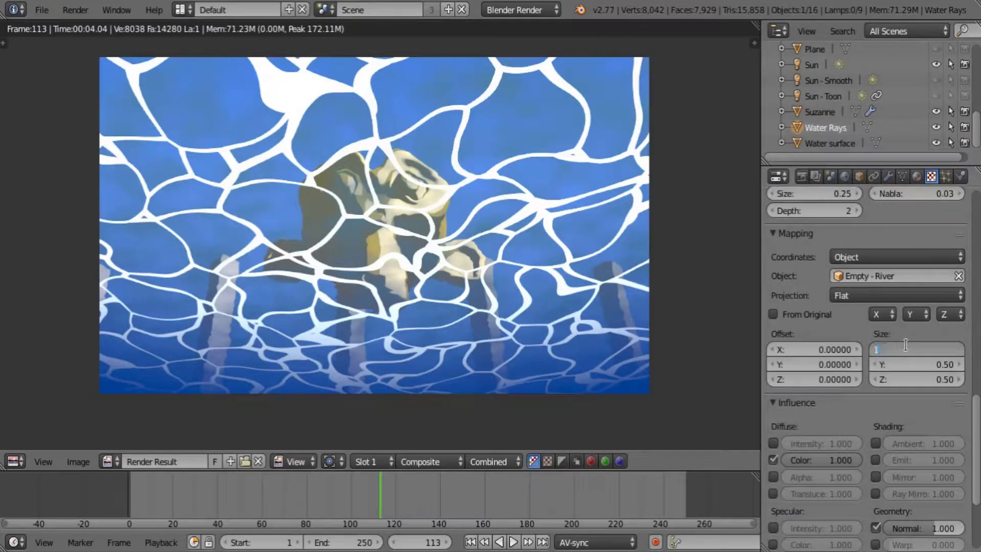
pyautogui.press('Return')
# Set the Normal influence of the Water Rays Clouds texture to 0.1.
pyautogui.scroll(-3, 941, 430)
pyautogui.click(926, 466)
pyautogui.press('BackSpace')
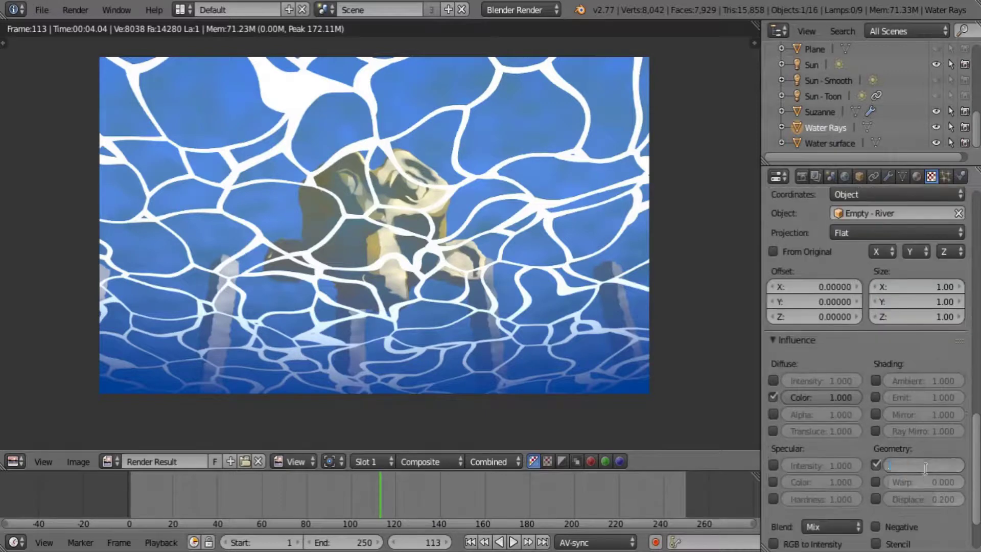
pyautogui.write('0.1')
pyautogui.press('Return')
# Reselect the Water surface object, render the frame and return to the compositing node editor.
pyautogui.click(847, 146)
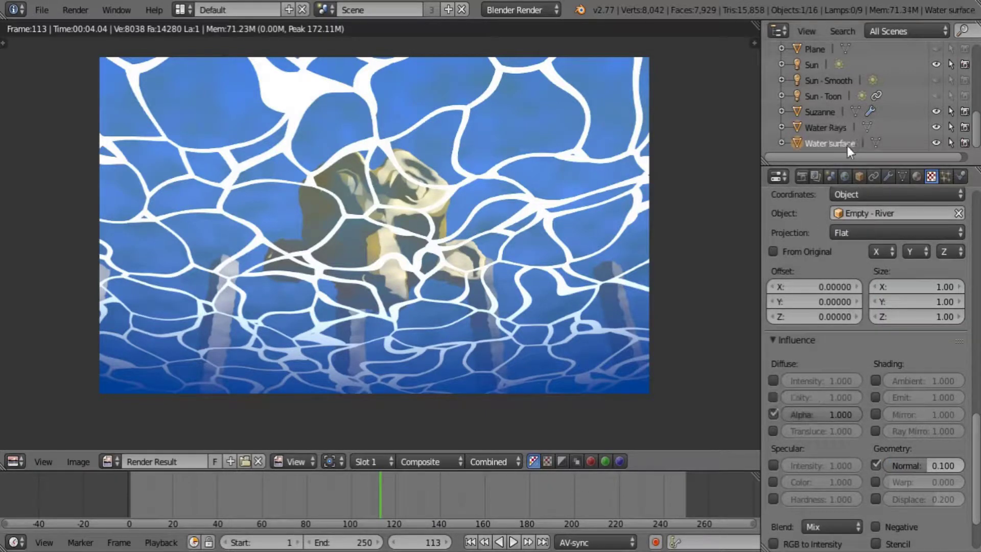
pyautogui.press('F12')
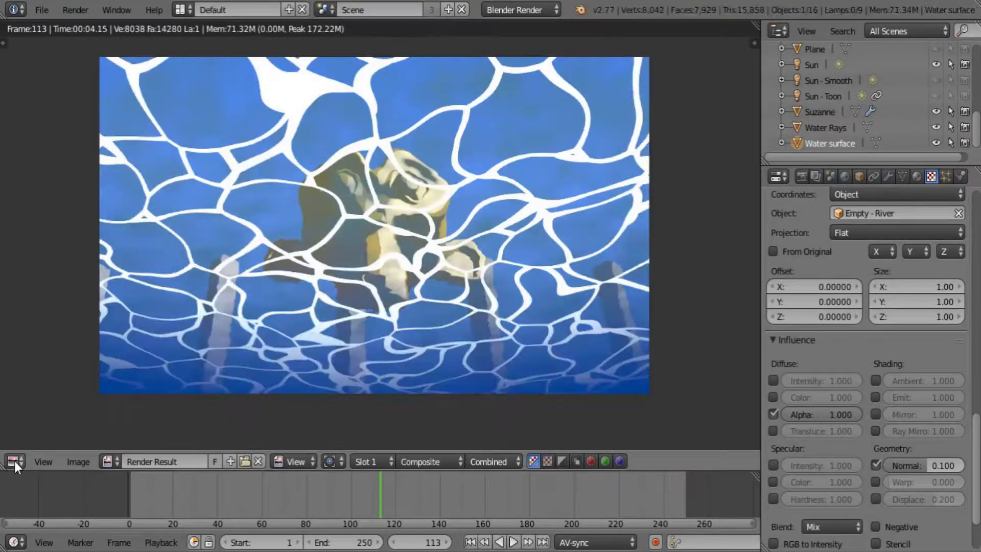
pyautogui.click(15, 461)
pyautogui.click(57, 269)
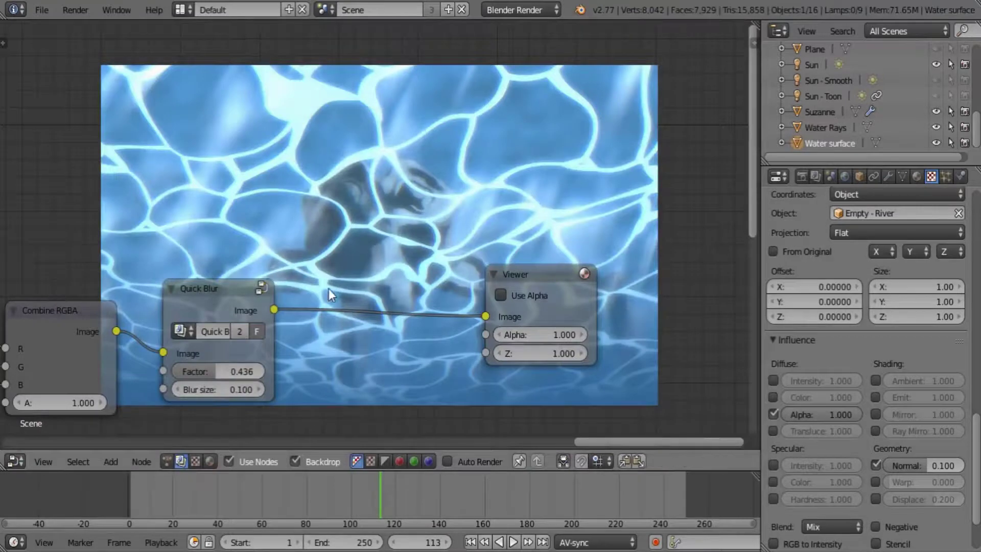
# Move the Viewer node farther from Quick Blur to open a wide gap, and reposition Quick Blur slightly beside Combine RGBA.
pyautogui.moveTo(292, 358); pyautogui.dragTo(360, 340, button='middle')
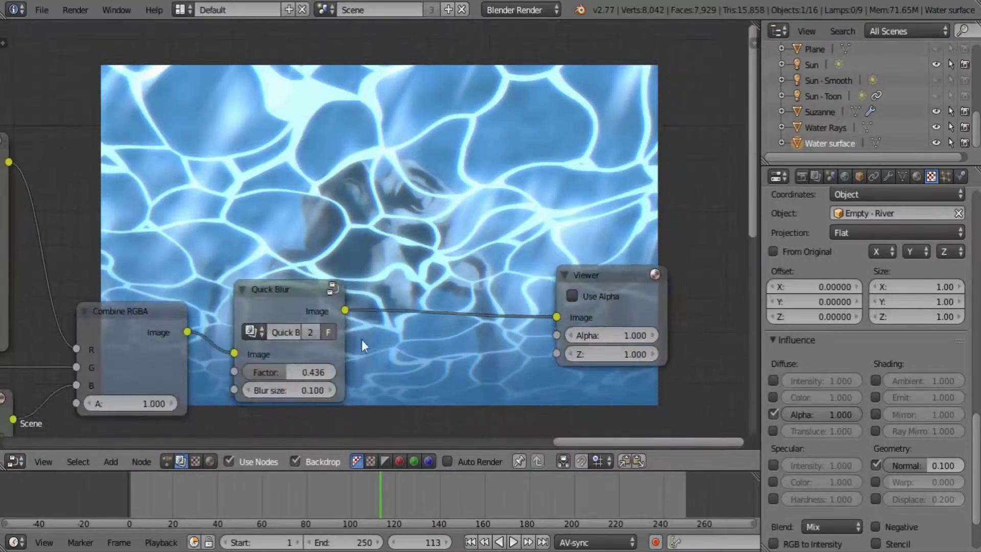
pyautogui.moveTo(270, 297); pyautogui.dragTo(274, 316)
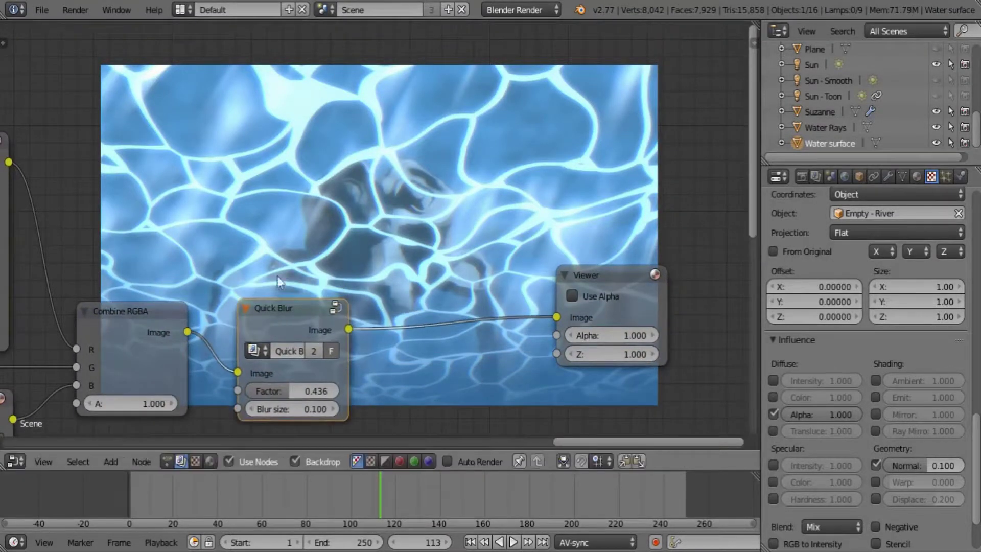
pyautogui.moveTo(252, 261); pyautogui.dragTo(205, 302, button='middle')
pyautogui.moveTo(498, 310); pyautogui.dragTo(386, 326, button='middle')
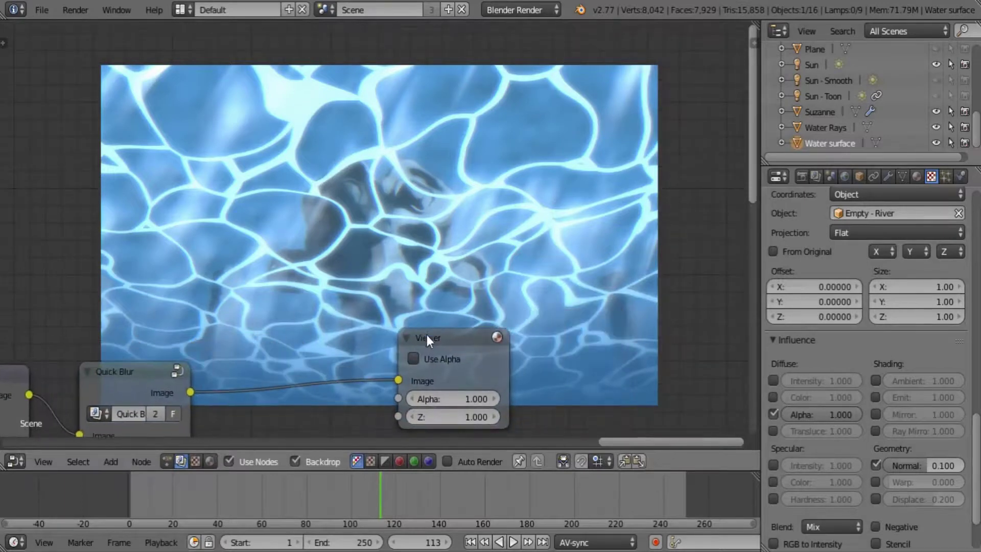
pyautogui.moveTo(427, 335); pyautogui.dragTo(615, 336)
pyautogui.moveTo(347, 308); pyautogui.dragTo(425, 201, button='middle')
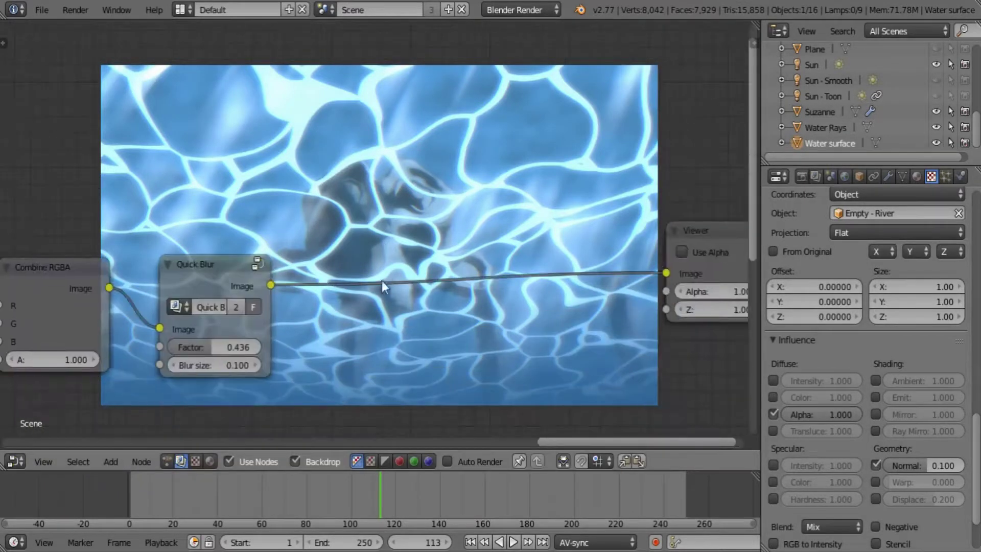
pyautogui.moveTo(223, 276); pyautogui.dragTo(214, 275)
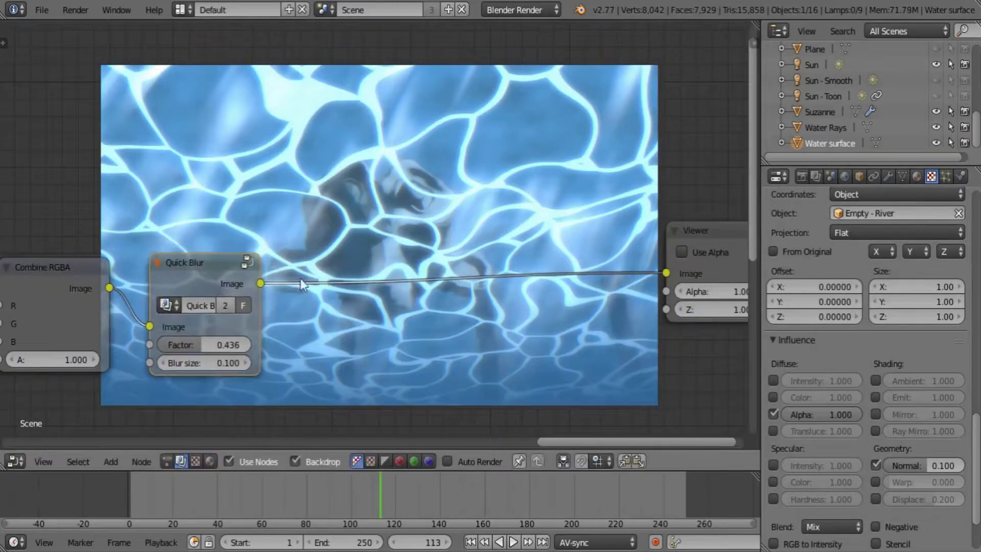
# Lower the factor of the Color mix node between the Mix and Add nodes to 0.582.
pyautogui.moveTo(285, 324); pyautogui.dragTo(206, 202, button='middle')
pyautogui.moveTo(123, 225); pyautogui.dragTo(451, 278, button='middle')
pyautogui.moveTo(184, 246); pyautogui.dragTo(526, 333, button='middle')
pyautogui.moveTo(109, 272); pyautogui.dragTo(587, 369, button='middle')
pyautogui.moveTo(359, 255); pyautogui.dragTo(547, 173, button='middle')
pyautogui.moveTo(298, 227); pyautogui.dragTo(377, 204, button='middle')
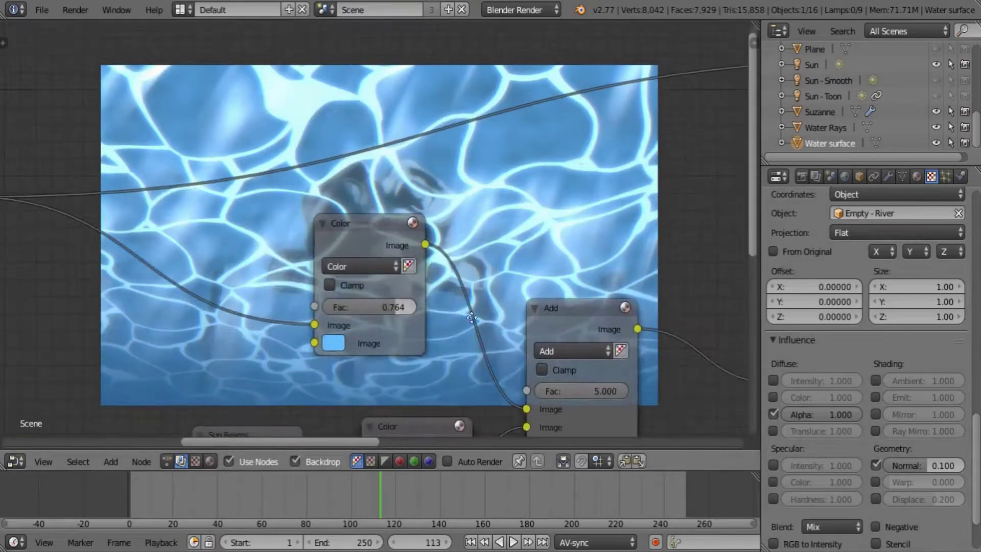
pyautogui.moveTo(471, 317); pyautogui.dragTo(541, 311, button='middle')
pyautogui.scroll(-3, 541, 321)
pyautogui.moveTo(459, 305); pyautogui.dragTo(413, 305)
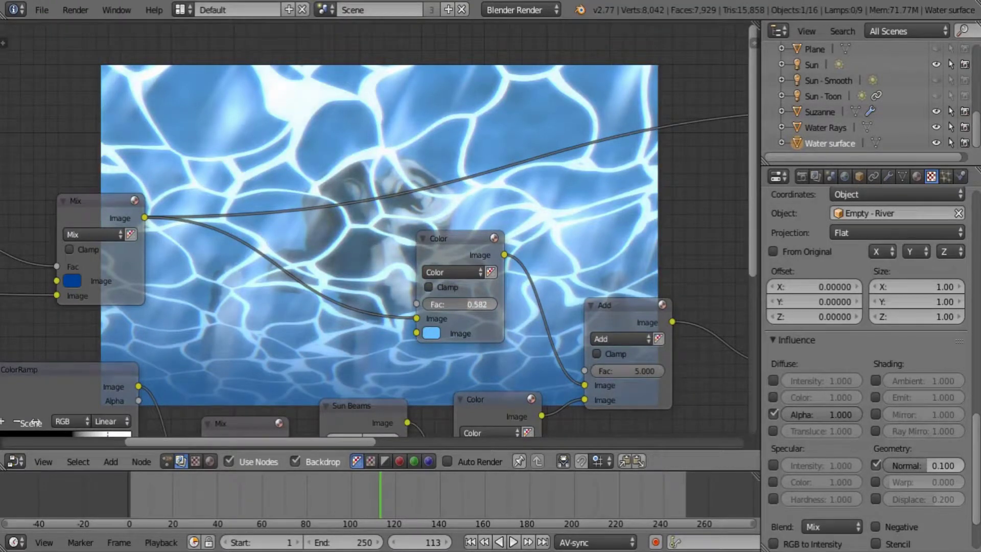
pyautogui.moveTo(587, 292); pyautogui.dragTo(306, 253, button='middle')
pyautogui.moveTo(510, 337); pyautogui.dragTo(405, 79, button='middle')
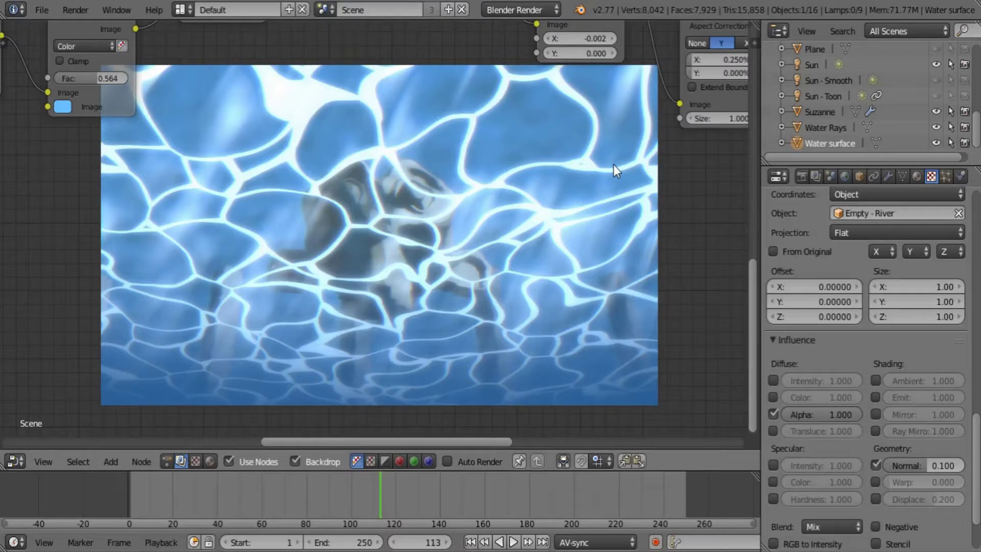
pyautogui.moveTo(361, 160); pyautogui.dragTo(427, 301, button='middle')
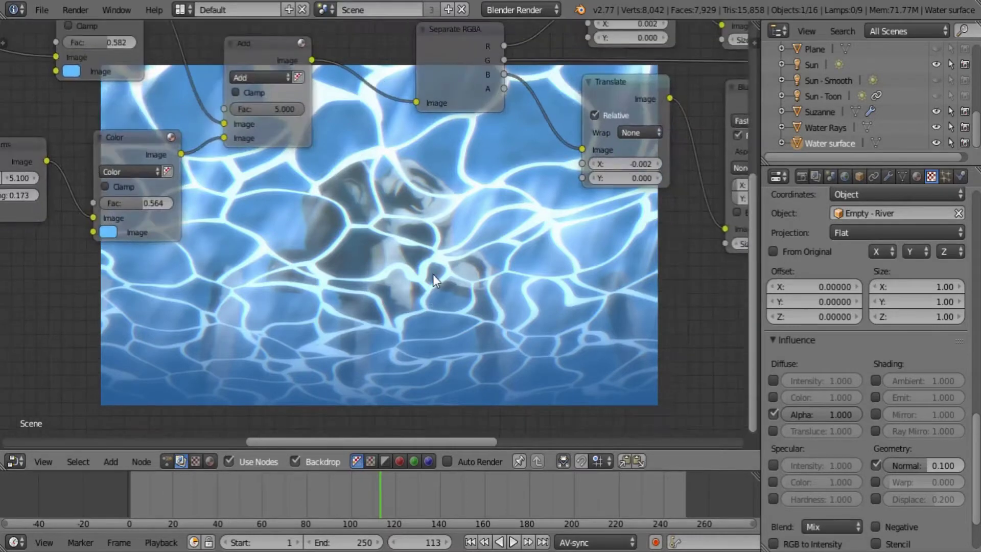